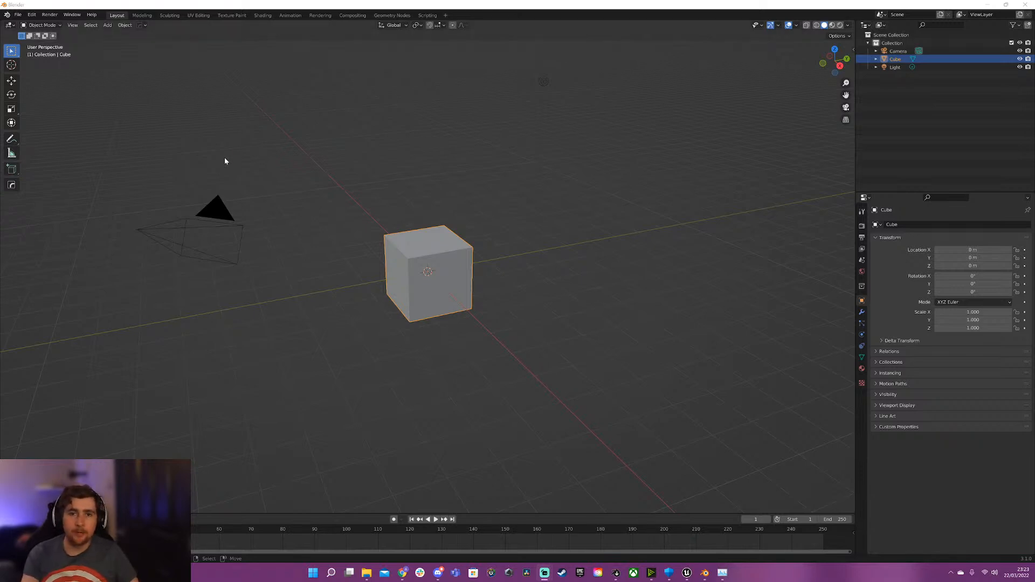
left_click(18, 15)
left_click(18, 15)
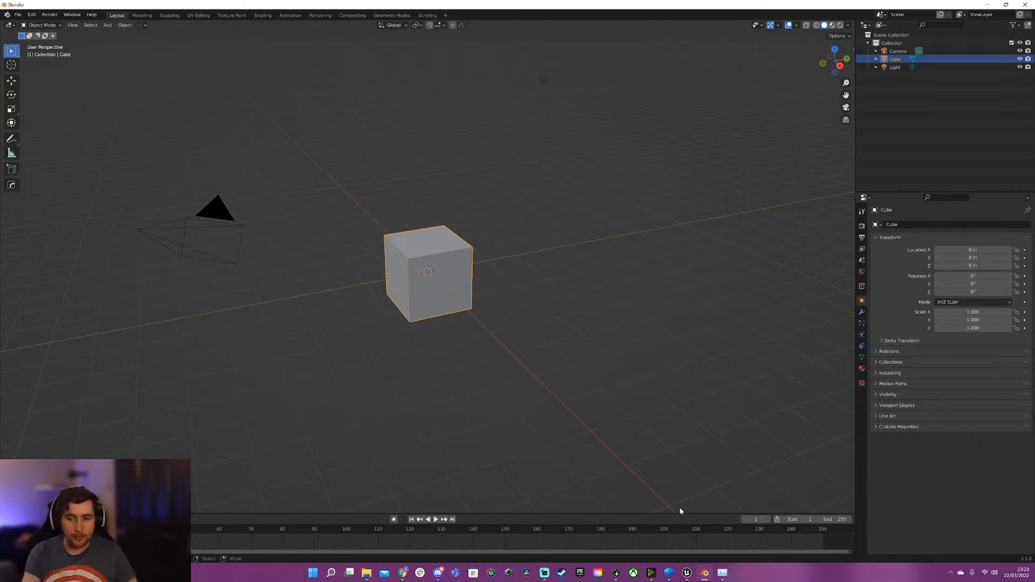
Switch to Unreal Engine, look around the columned hall in MainMap, and return to Blender.
mouse_move(707, 574)
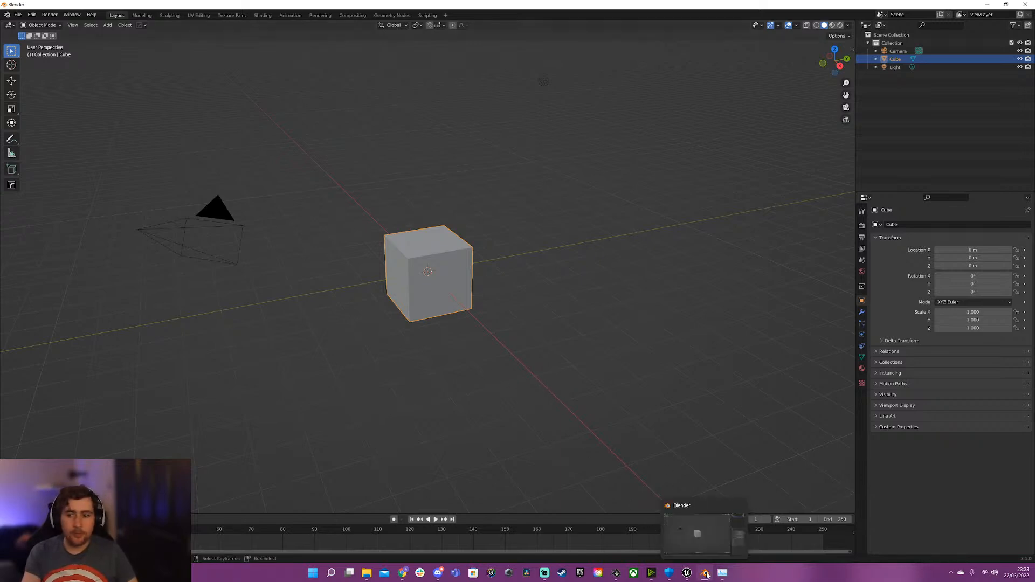
left_click(687, 573)
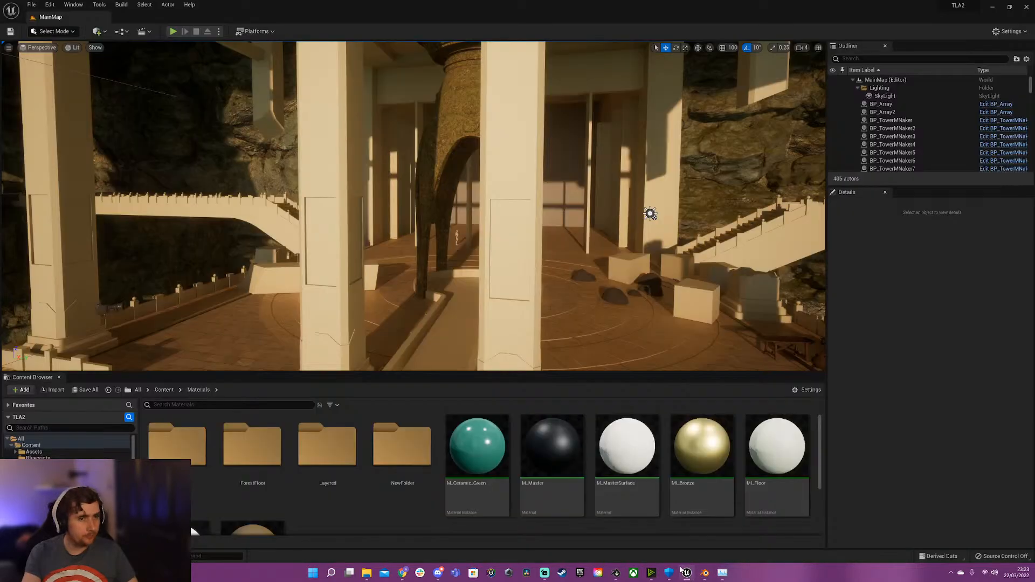
right_click_drag(354, 257, 242, 261)
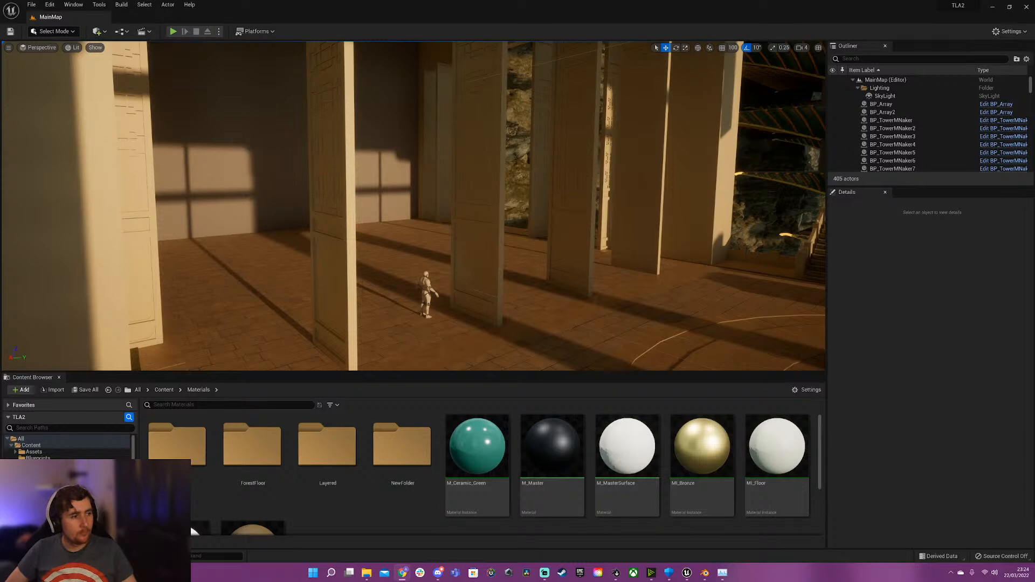
right_click_drag(377, 216, 426, 224)
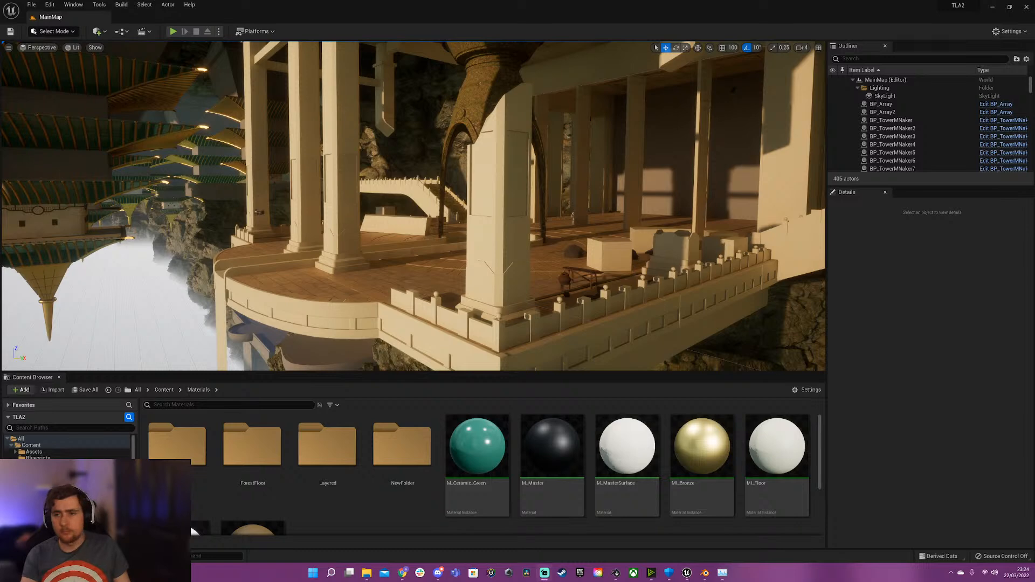
left_click(994, 8)
mouse_move(414, 237)
middle_mouse_down()
mouse_move(416, 302)
mouse_move(419, 244)
middle_mouse_up()
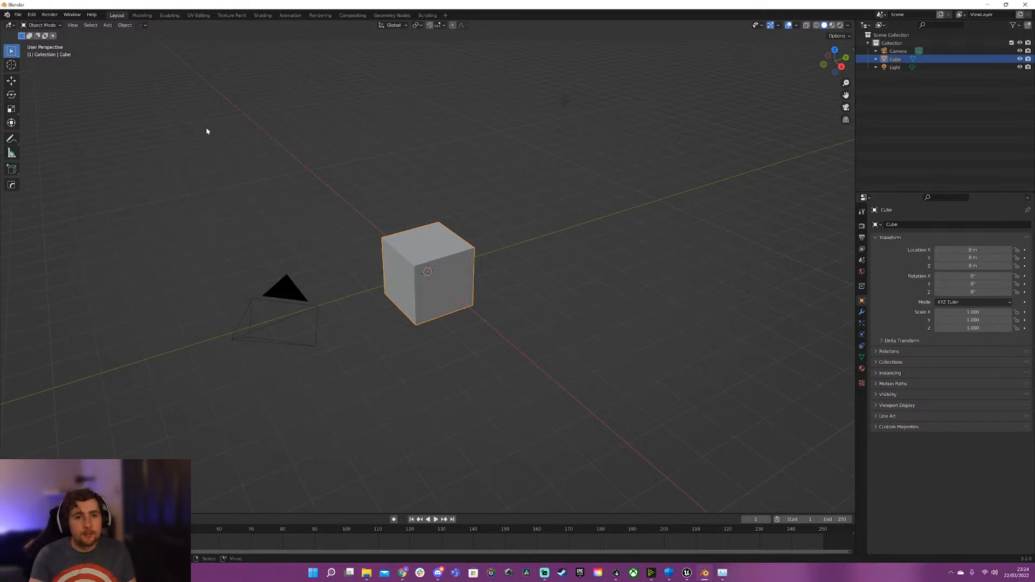
left_click(17, 14)
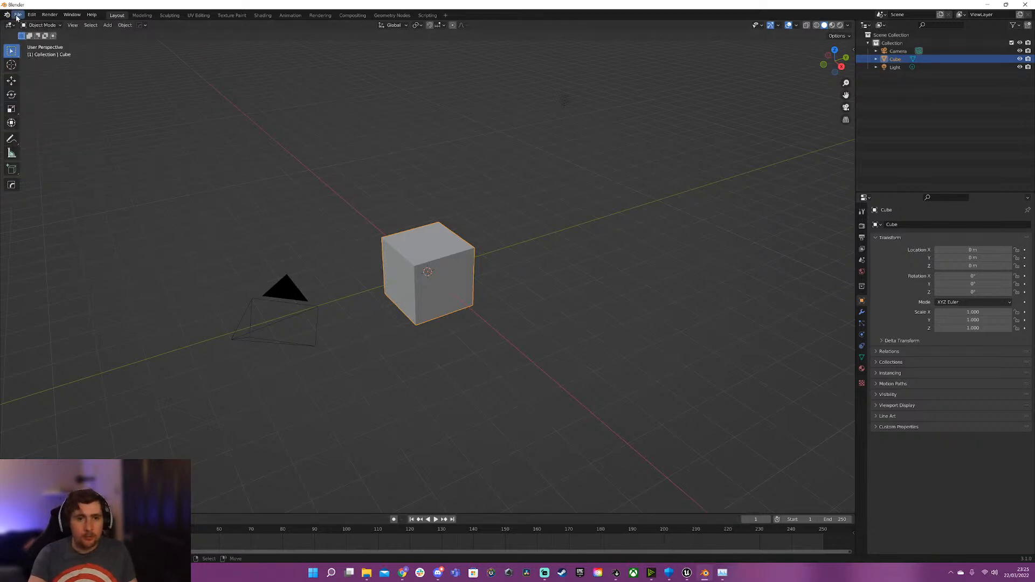
left_click(17, 16)
mouse_move(27, 14)
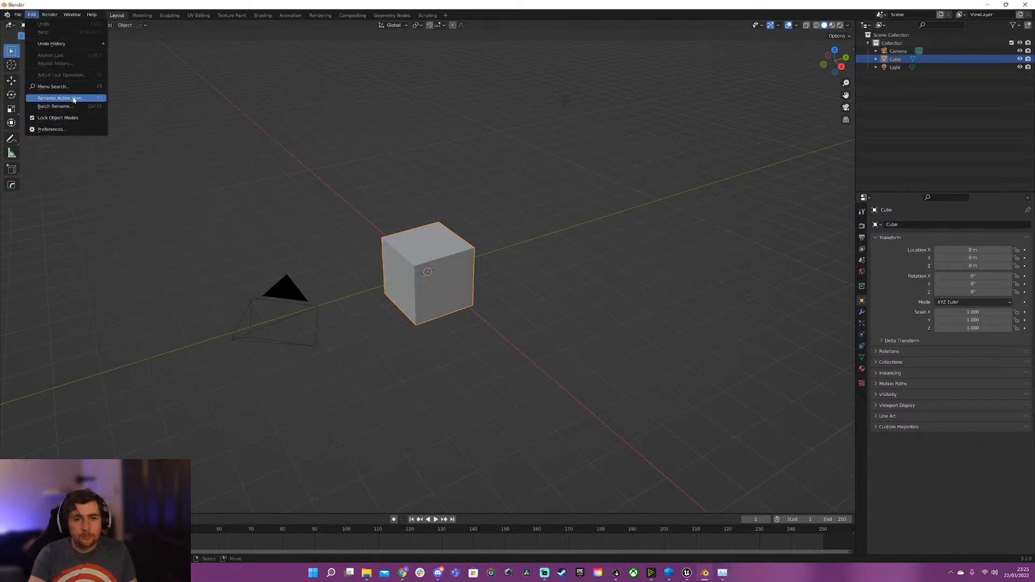
left_click(31, 15)
left_click(31, 15)
left_click(51, 129)
left_click(206, 29)
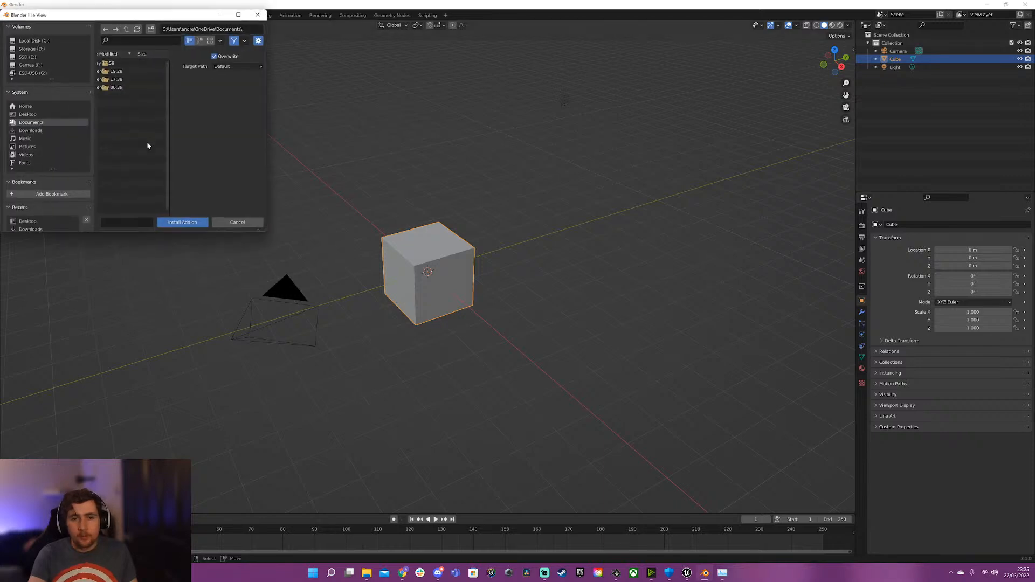
left_click_drag(152, 17, 452, 80)
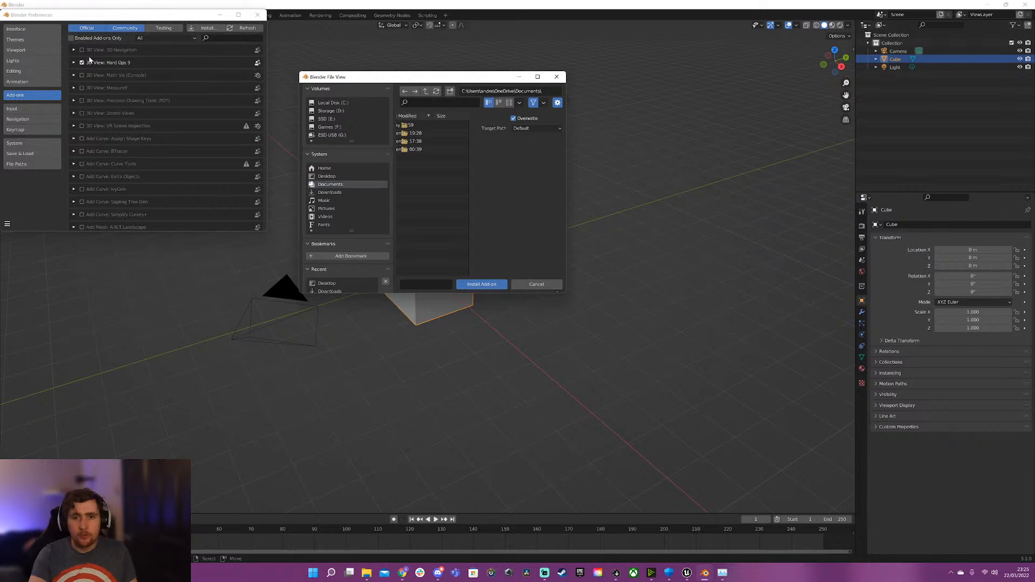
left_click(557, 77)
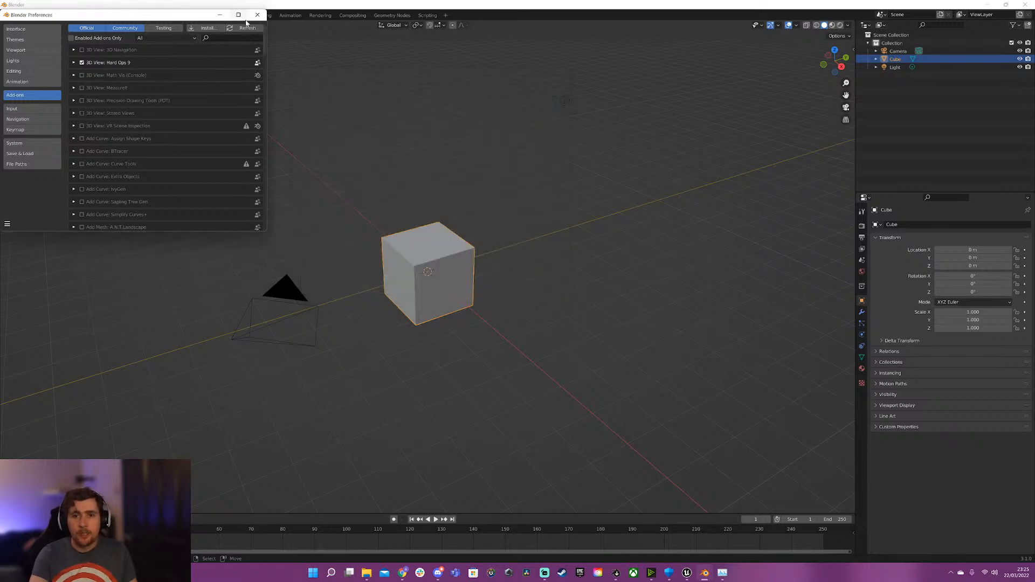
left_click(257, 15)
View the Hard Ops menu for the selected cube.
key("q")
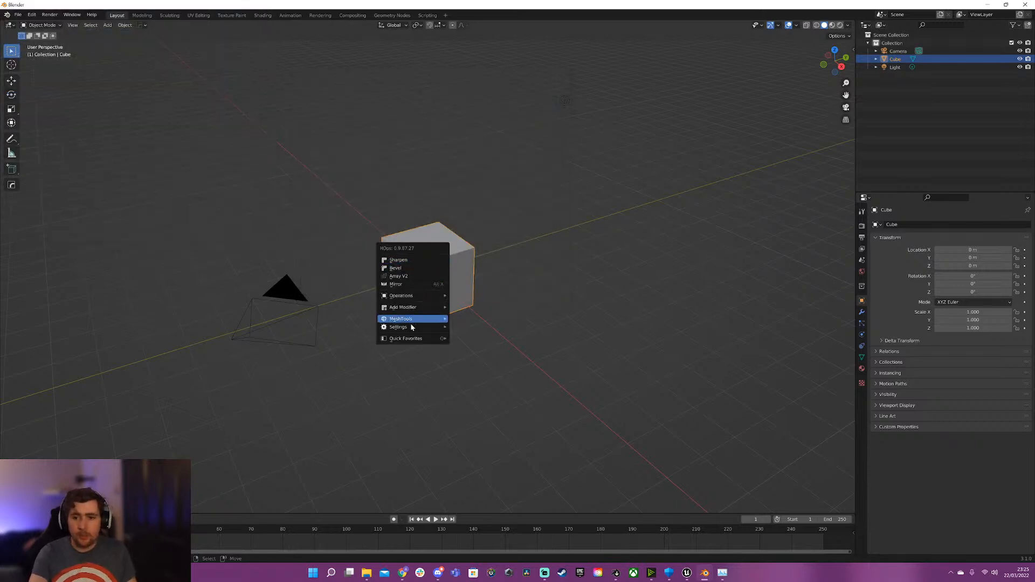
mouse_move(415, 320)
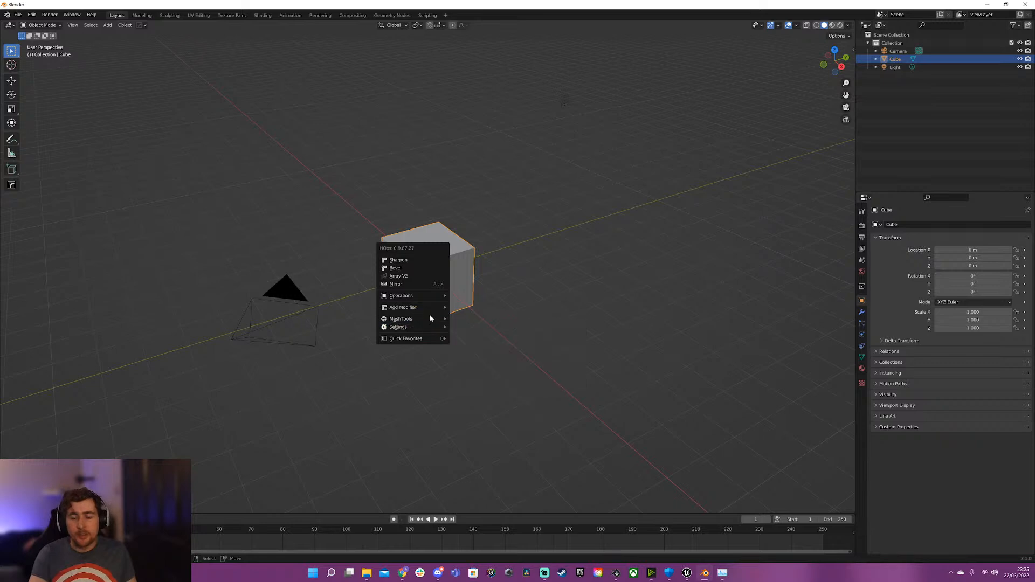
mouse_move(551, 391)
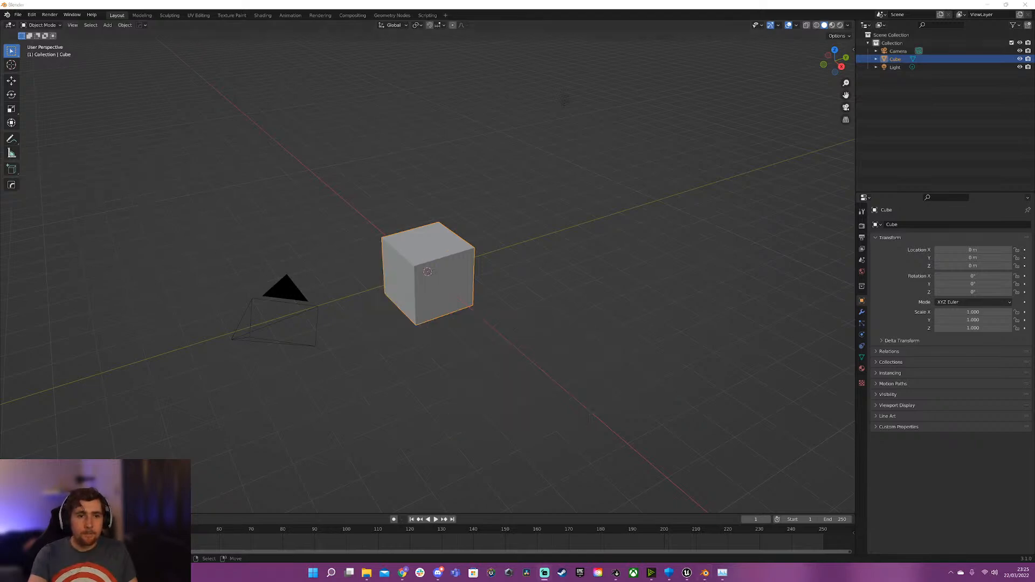
View the FBX export settings and the list of available export formats without exporting anything.
middle_click_drag(472, 280, 433, 268)
key("ctrl+e")
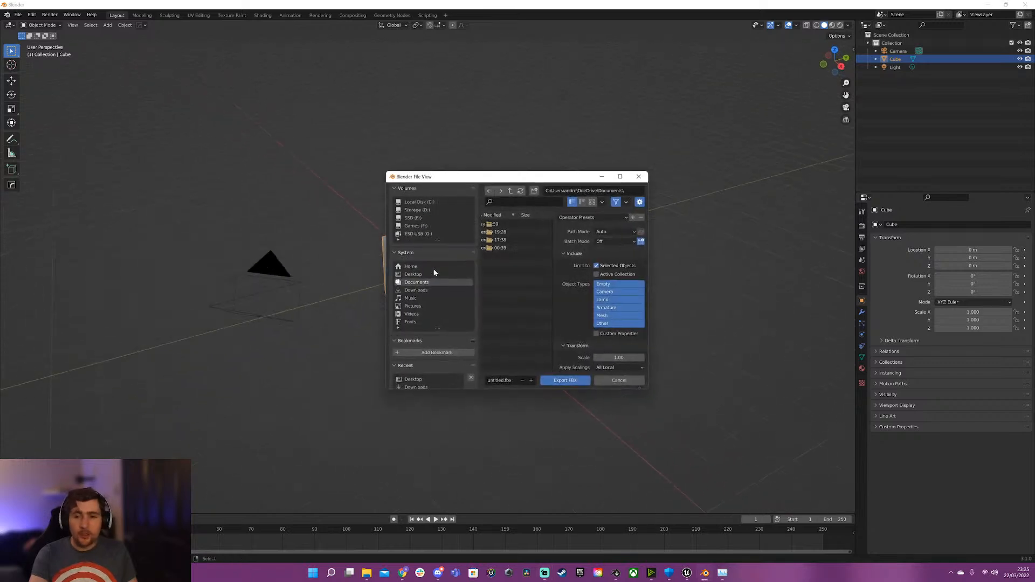
left_click(642, 175)
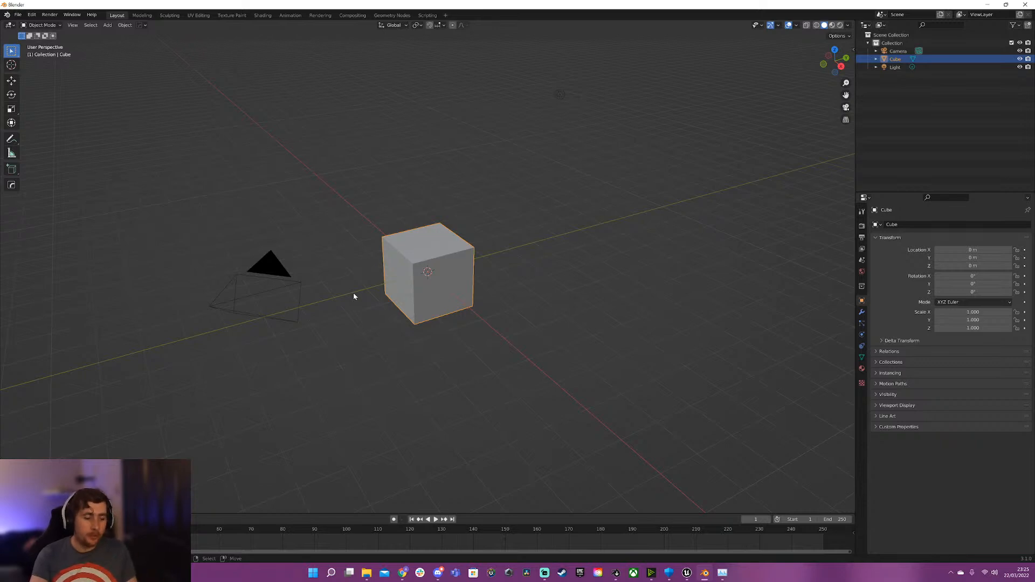
middle_click_drag(414, 249, 394, 247)
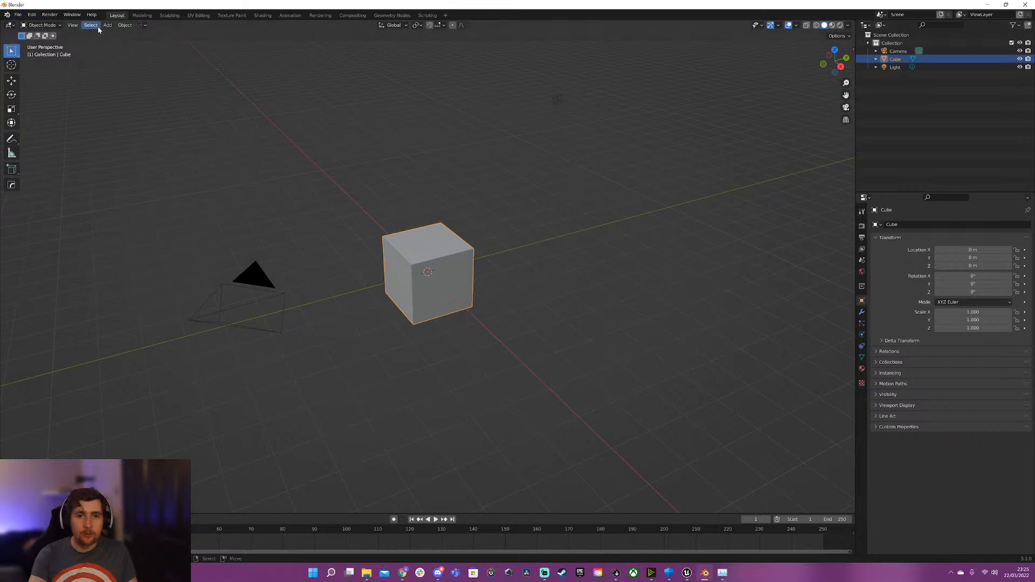
left_click(11, 15)
mouse_move(18, 14)
mouse_move(33, 132)
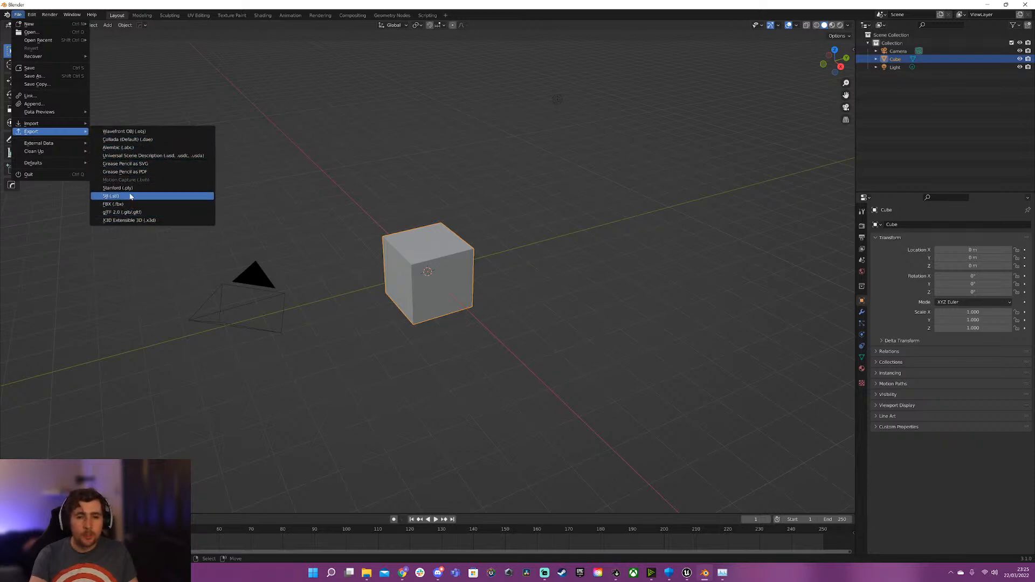
right_click(129, 147)
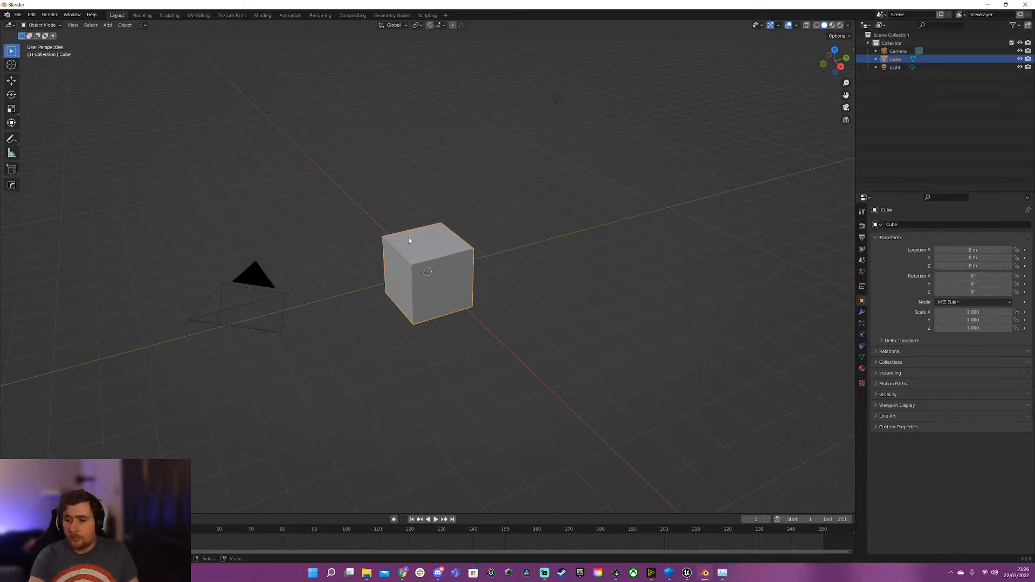
Start installing an add-on from the Preferences, browse to D:\BlenderAddons\3.0\ and widen the file browser to show full file names.
left_click(32, 14)
left_click(53, 131)
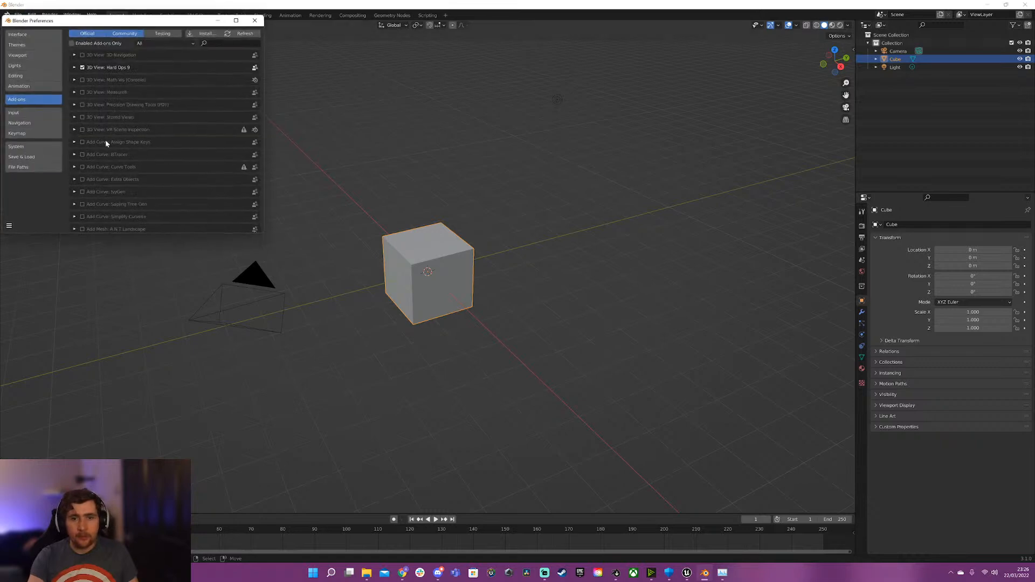
left_click(205, 33)
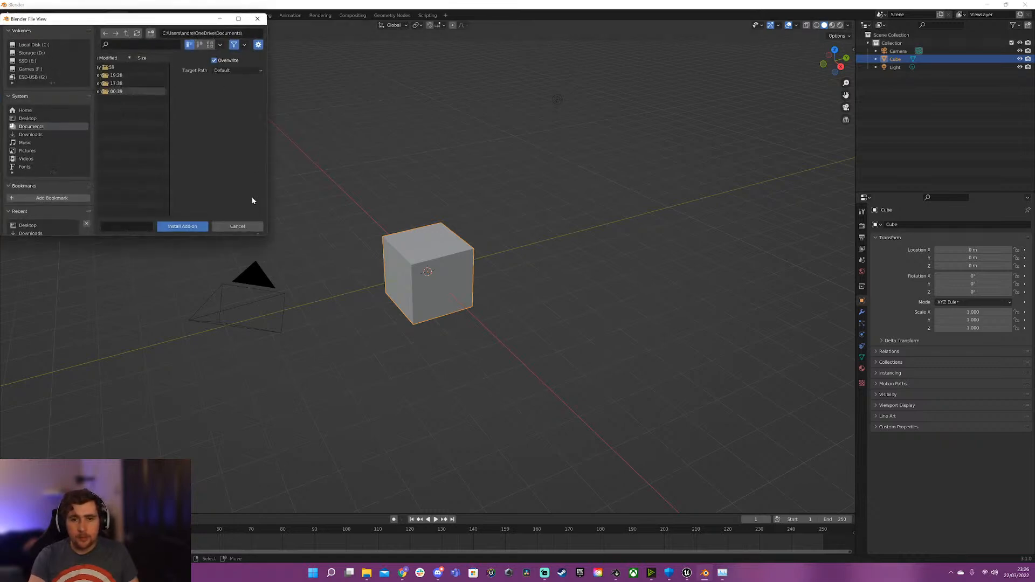
scroll(43, 205, "down", 2)
left_click(26, 221)
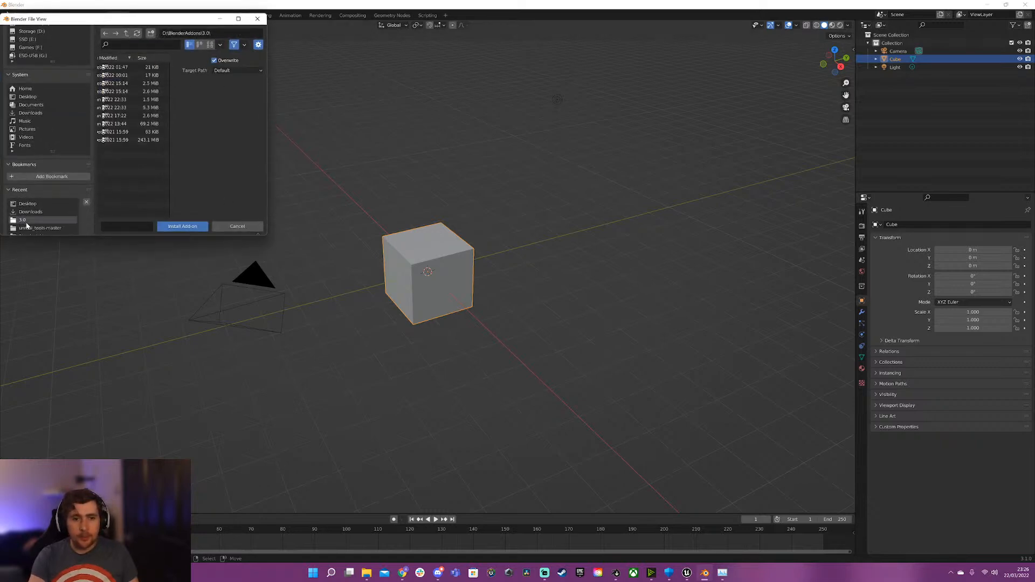
left_click_drag(266, 133, 470, 123)
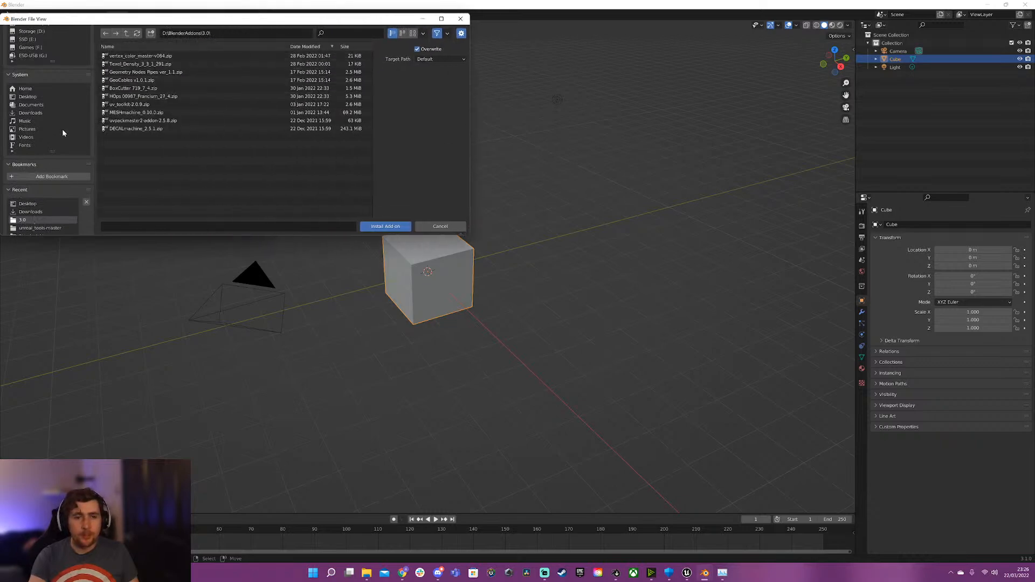
Look through the add-on files in the parent BlenderAddons folder and return to the 3.0 folder.
scroll(56, 146, "up", 1)
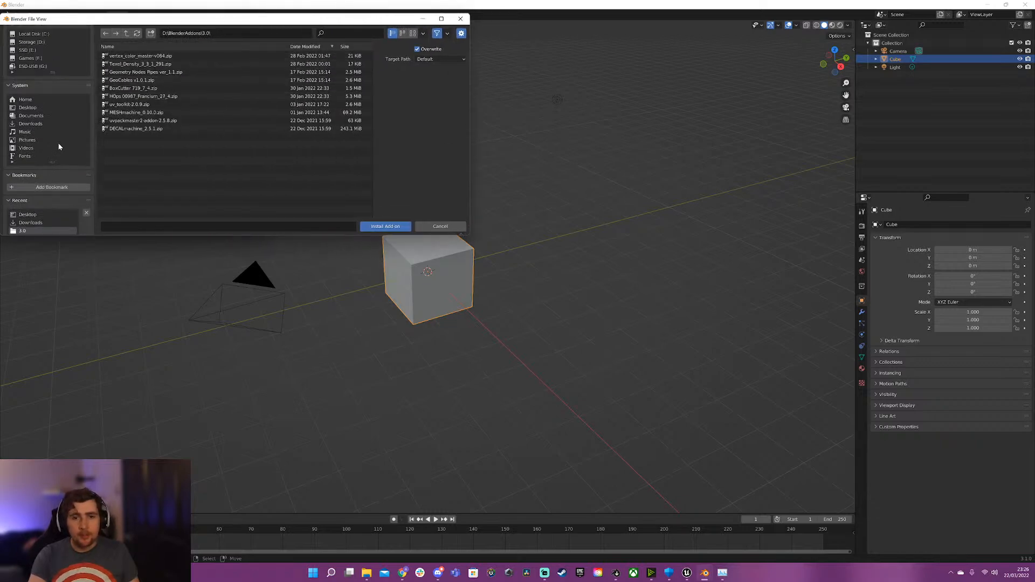
left_click(129, 33)
scroll(183, 124, "down", 2)
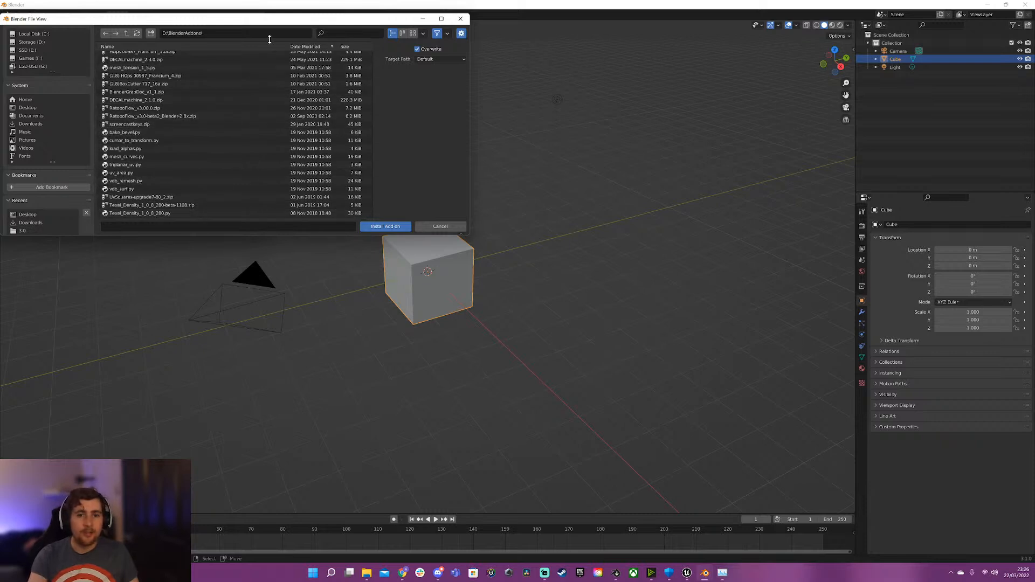
scroll(210, 151, "up", 8)
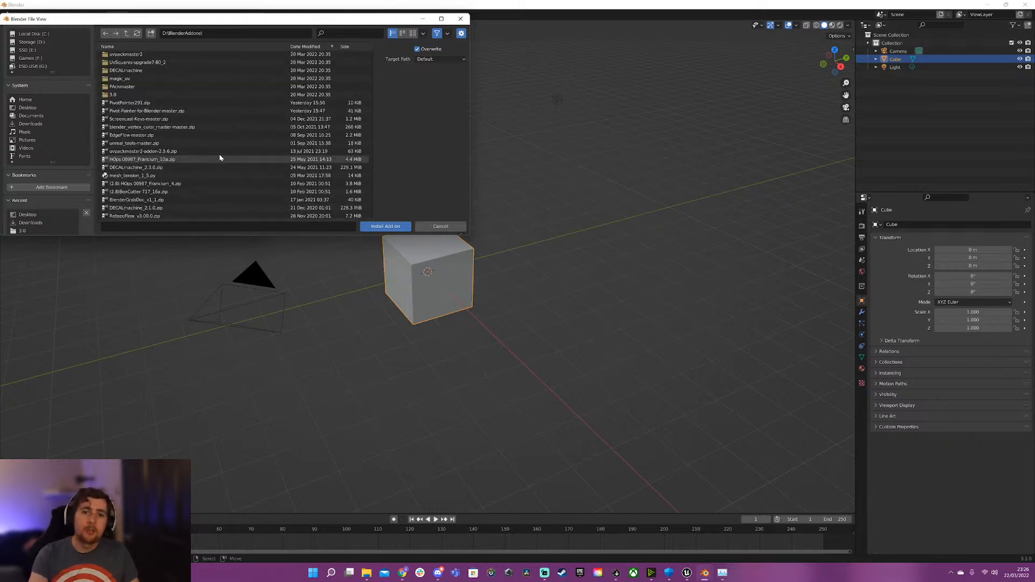
double_click(125, 127)
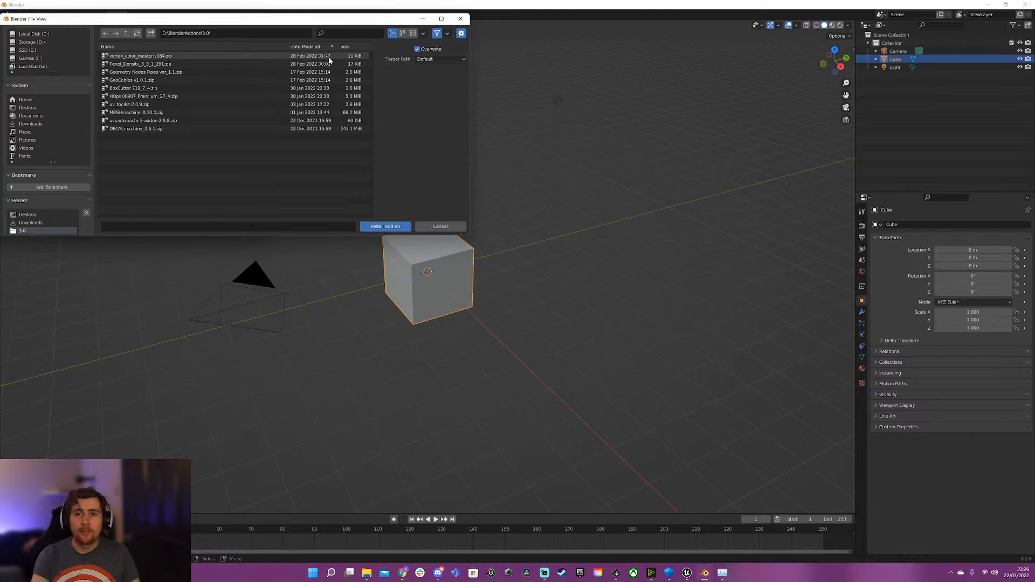
Install vertex_color_master-v084.zip, enable the Vertex Color Master add-on, and close the Preferences after viewing its details.
double_click(261, 57)
left_click(82, 54)
left_click(74, 54)
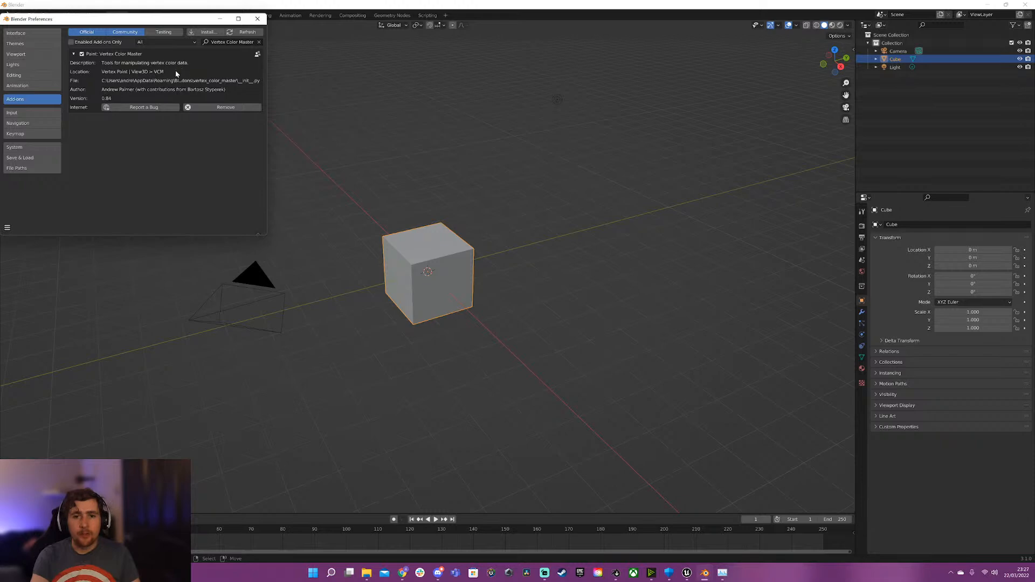
left_click(258, 19)
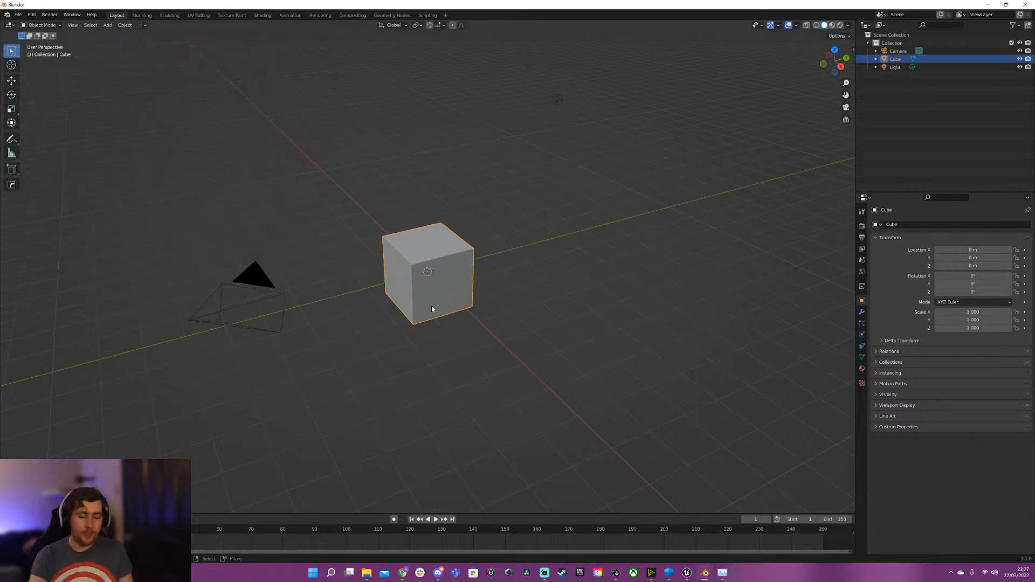
Put the cube in Vertex Paint mode and show the Vertex Color Master settings in the viewport sidebar.
key("n")
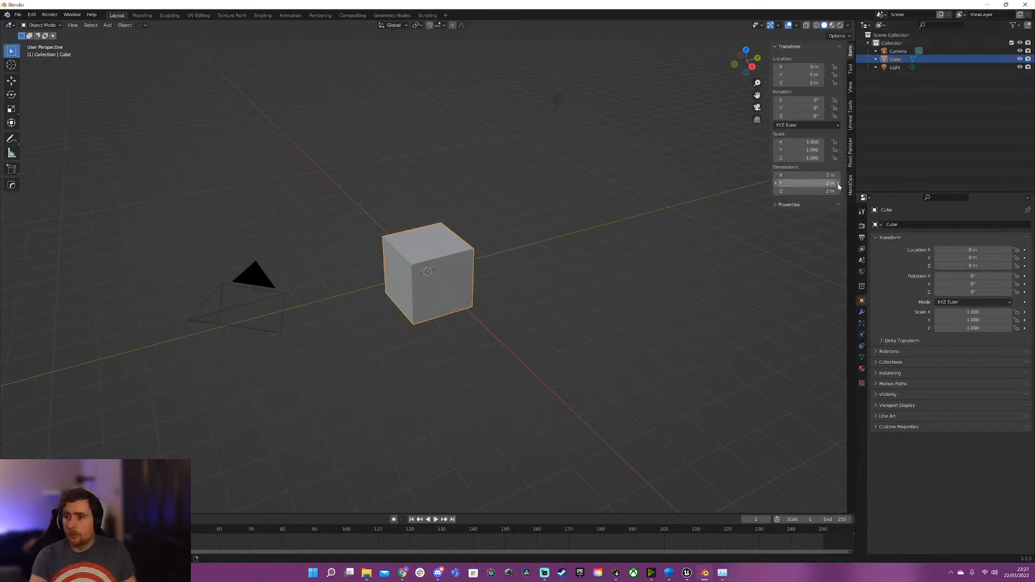
key("ctrl+Tab")
left_click(493, 235)
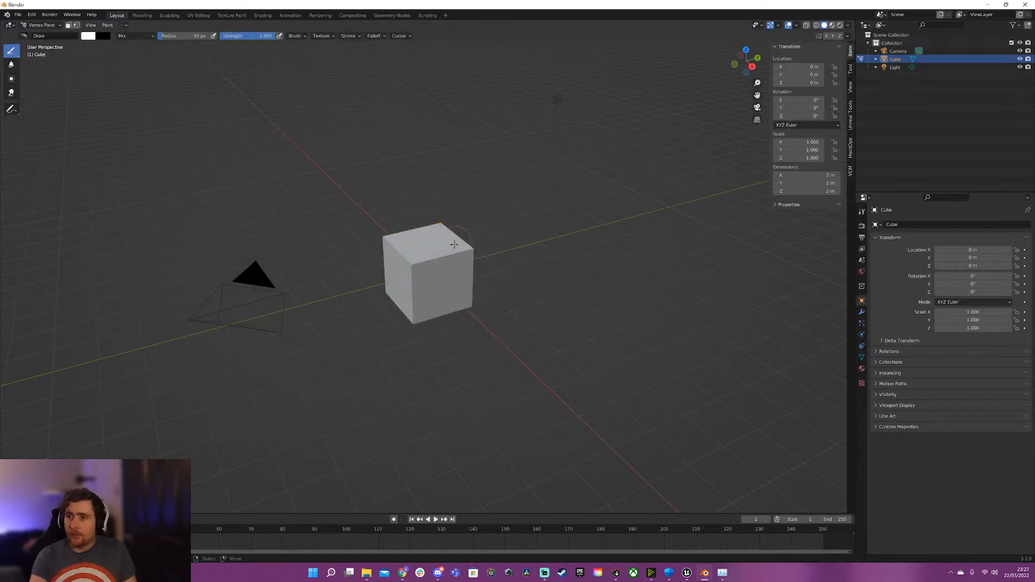
left_click(850, 173)
Limit the active channels to R and paint the cube's upper front corner red.
middle_click_drag(458, 303, 455, 280)
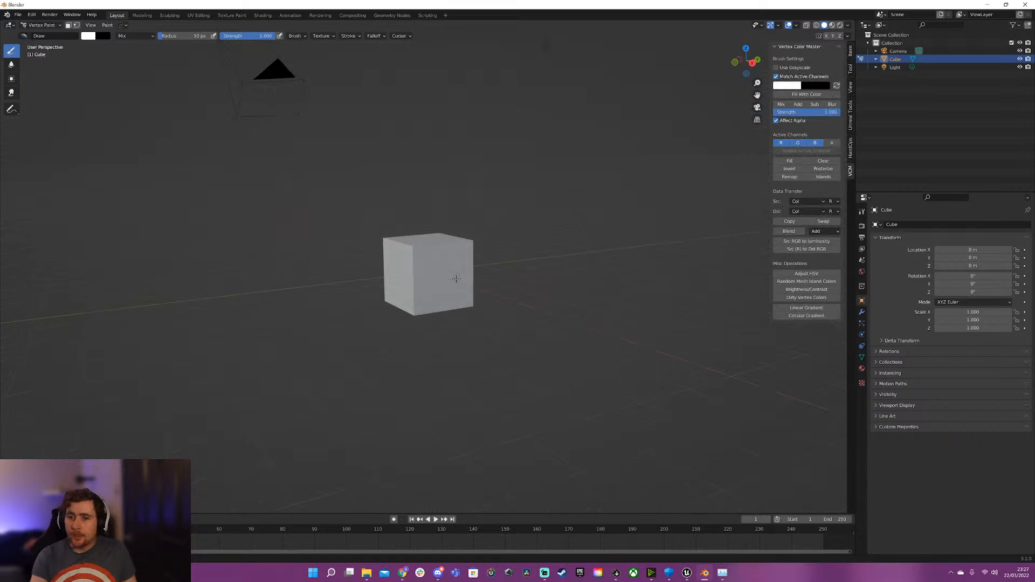
key("KP_3")
scroll(464, 294, "up", 4)
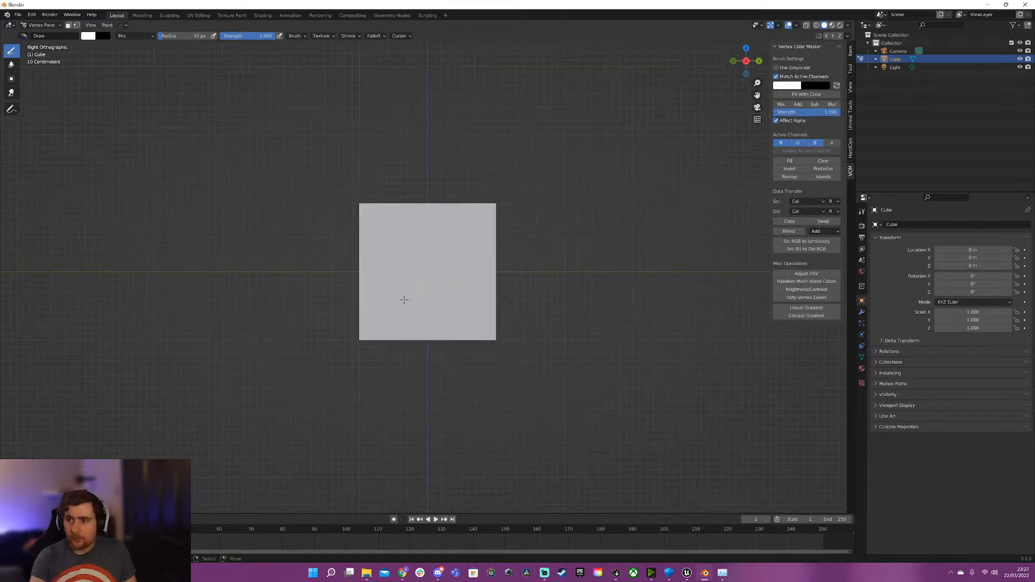
middle_click_drag(388, 280, 352, 296, "shift")
middle_click_drag(563, 163, 453, 234)
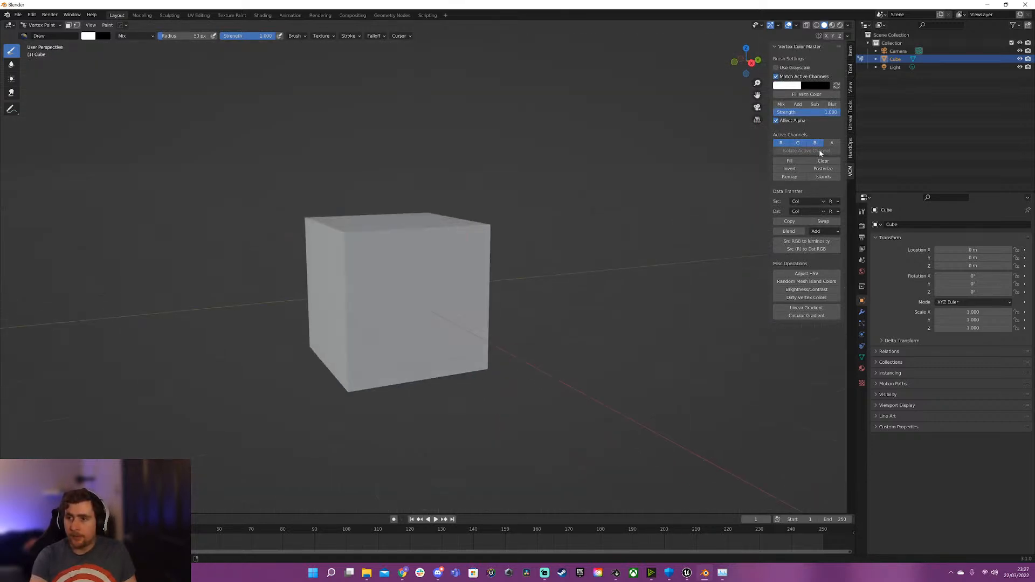
left_click(798, 144)
left_click(783, 143)
left_click(348, 238)
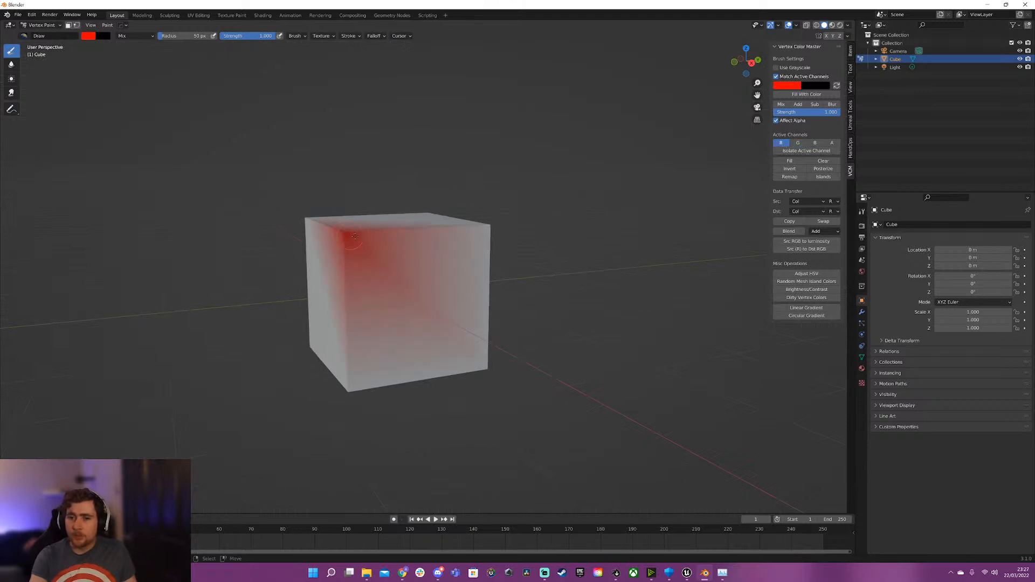
Undo the red painting on the cube, limit the active channels to R, and isolate that channel.
key("ctrl+z")
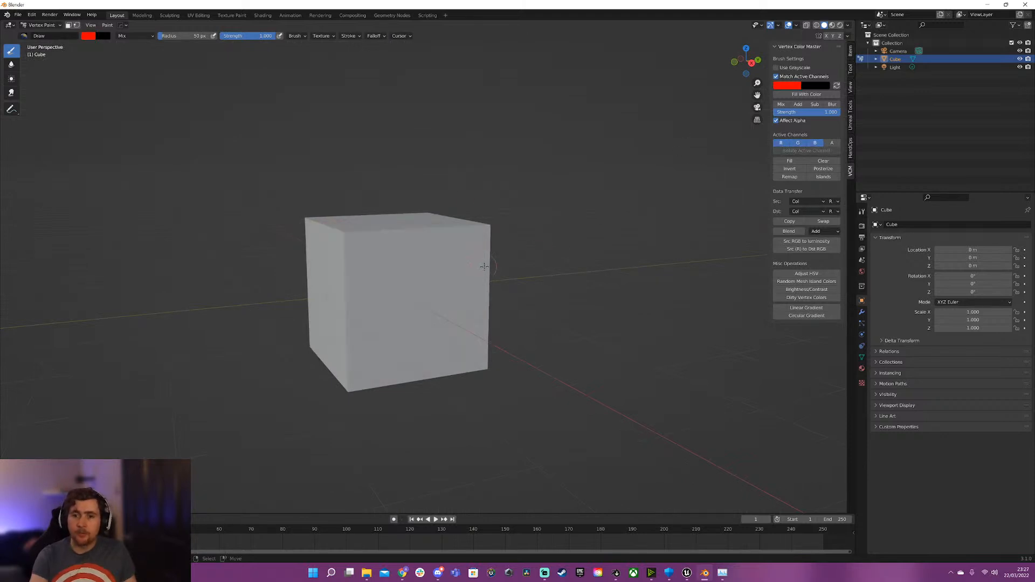
left_click(799, 143)
left_click(815, 143)
left_click(781, 143)
left_click(798, 151)
middle_click_drag(422, 254, 428, 261)
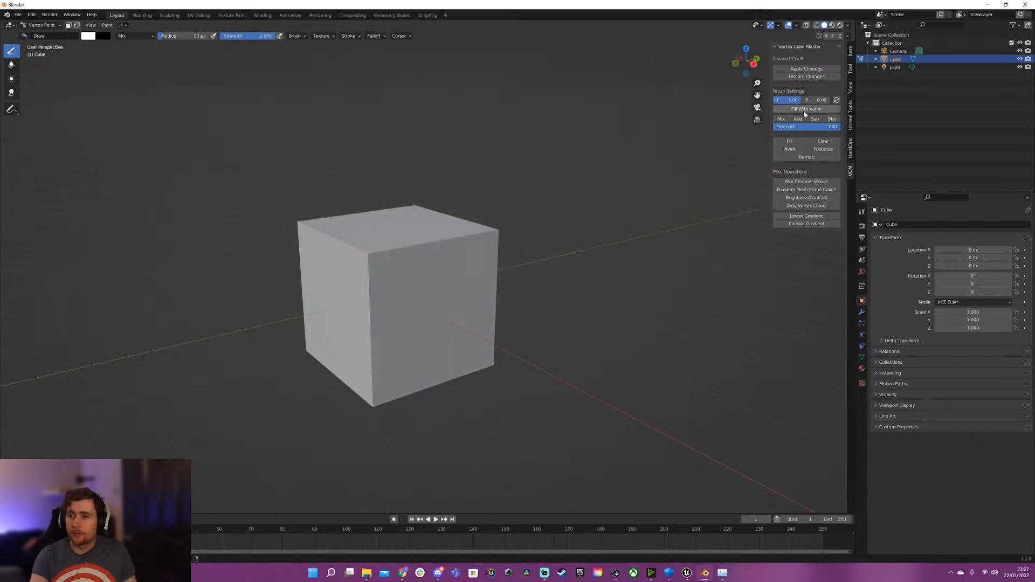
Fill the isolated R channel with value 0.00 and paint the cube's upper front corner with value 1.00.
left_click_drag(800, 97, 777, 98)
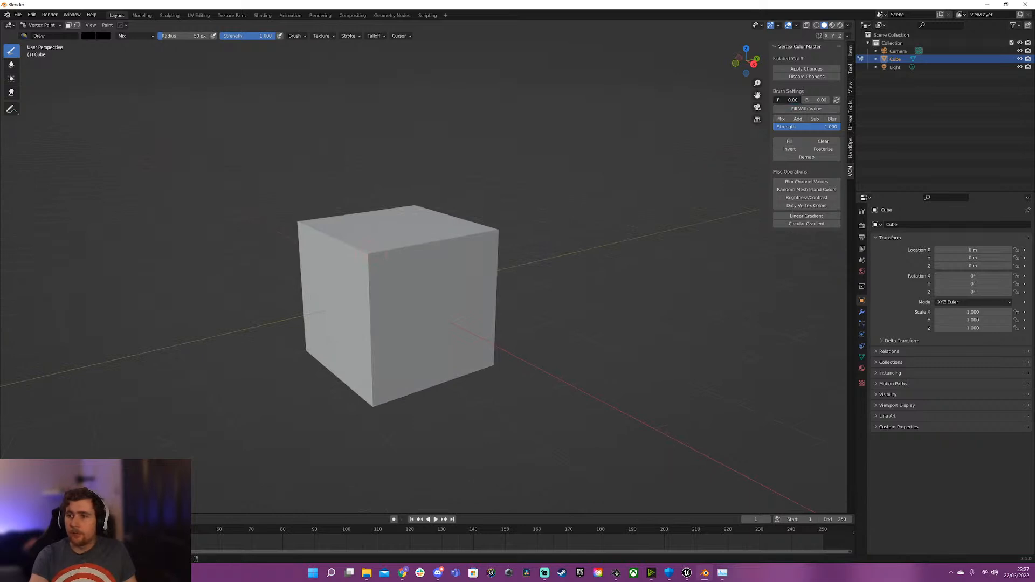
left_click(807, 109)
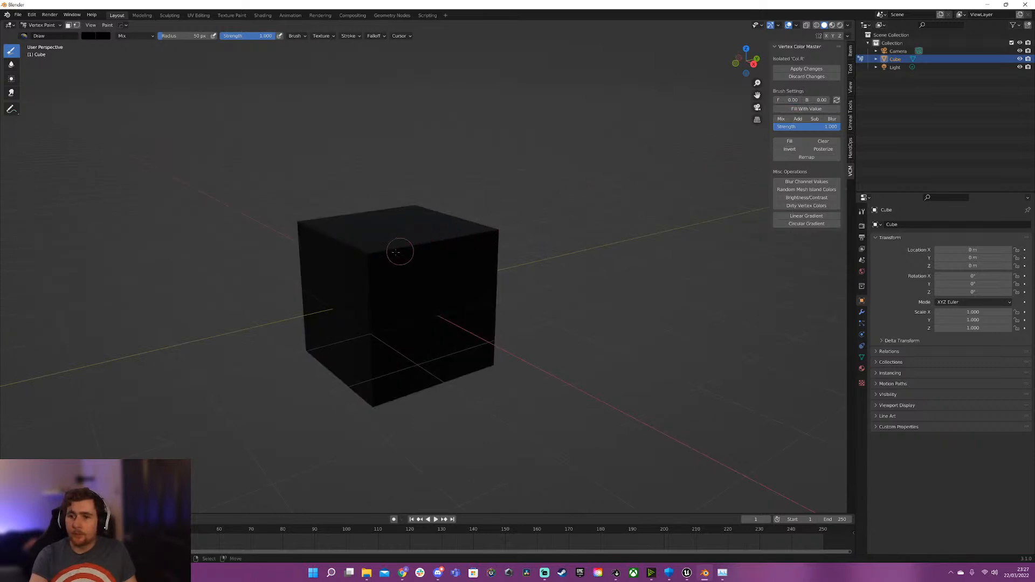
left_click_drag(776, 99, 800, 100)
left_click(371, 255)
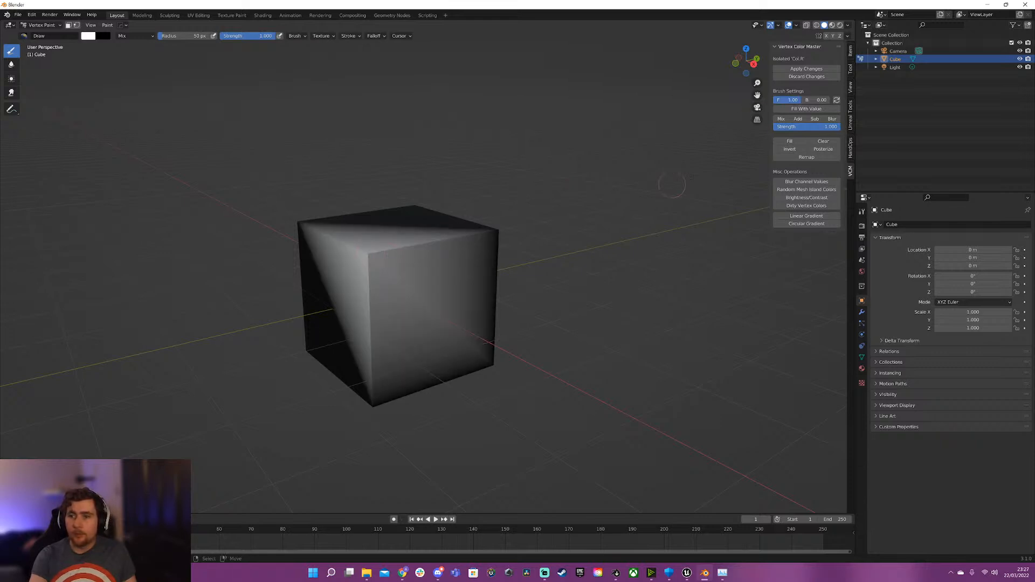
Apply the isolated R channel changes to the cube, inspect the result, and undo the application.
left_click(807, 69)
mouse_move(443, 279)
middle_mouse_down()
mouse_move(400, 247)
mouse_move(431, 286)
mouse_move(515, 247)
middle_mouse_up()
key("ctrl+z")
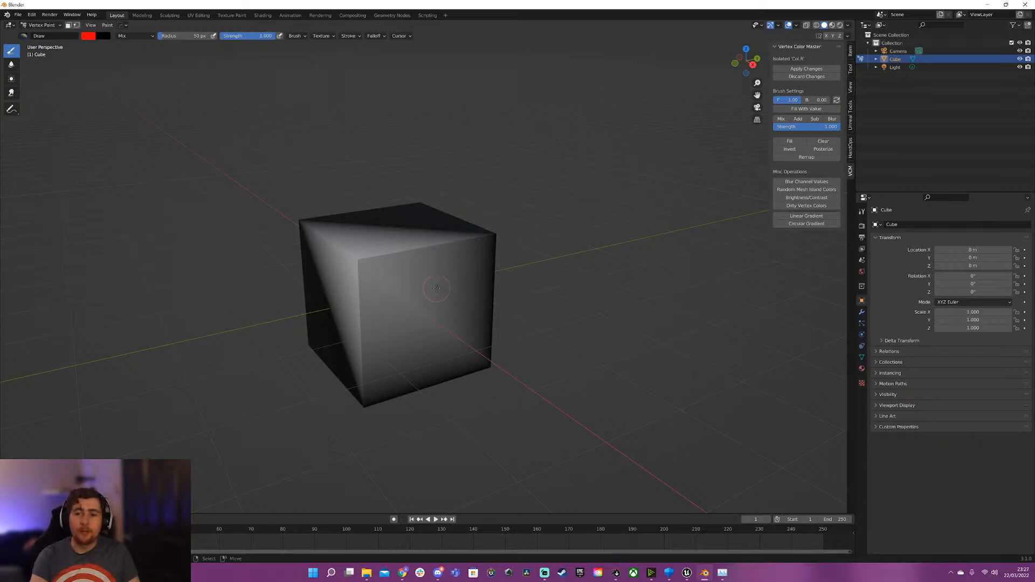
Paint the cube's upper corners red and apply the changes from the isolated R channel.
left_click_drag(491, 241, 477, 247)
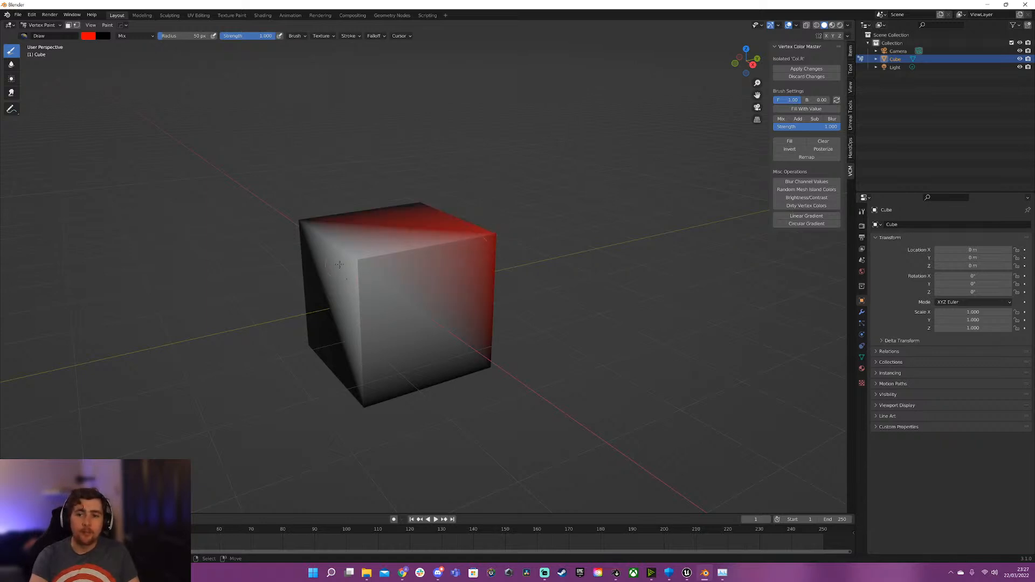
key("shift+k")
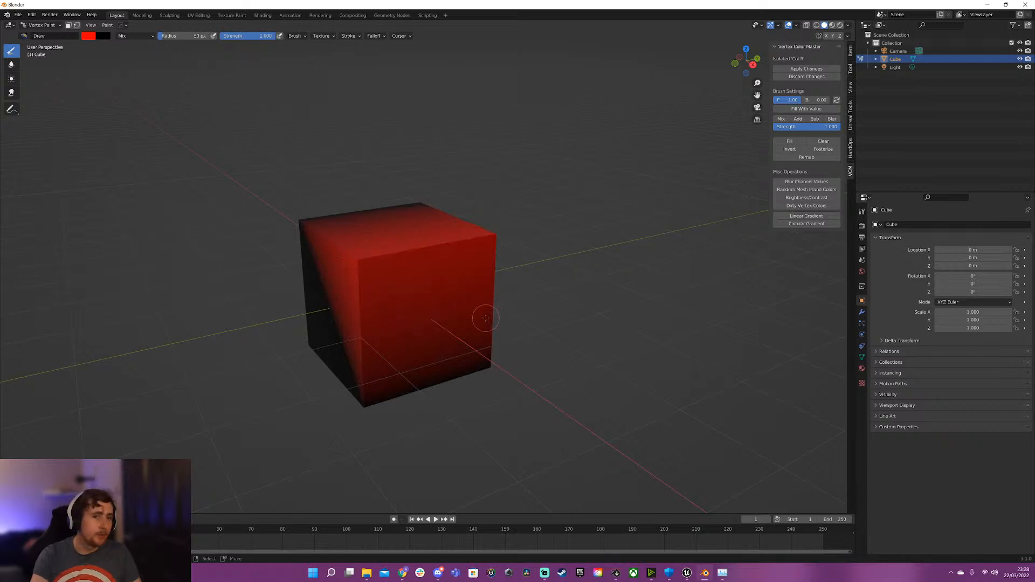
left_click(807, 68)
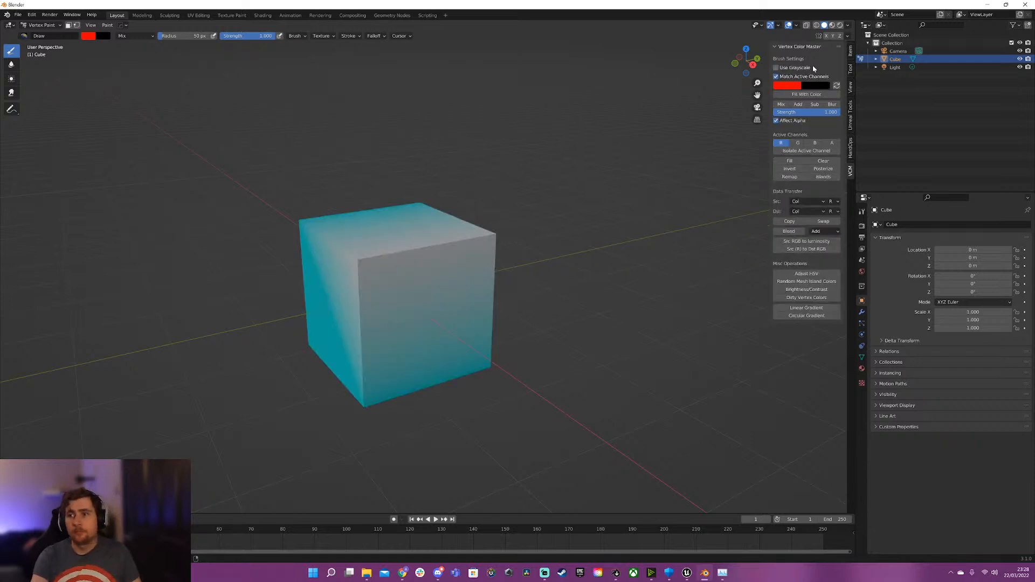
middle_click_drag(406, 287, 435, 300)
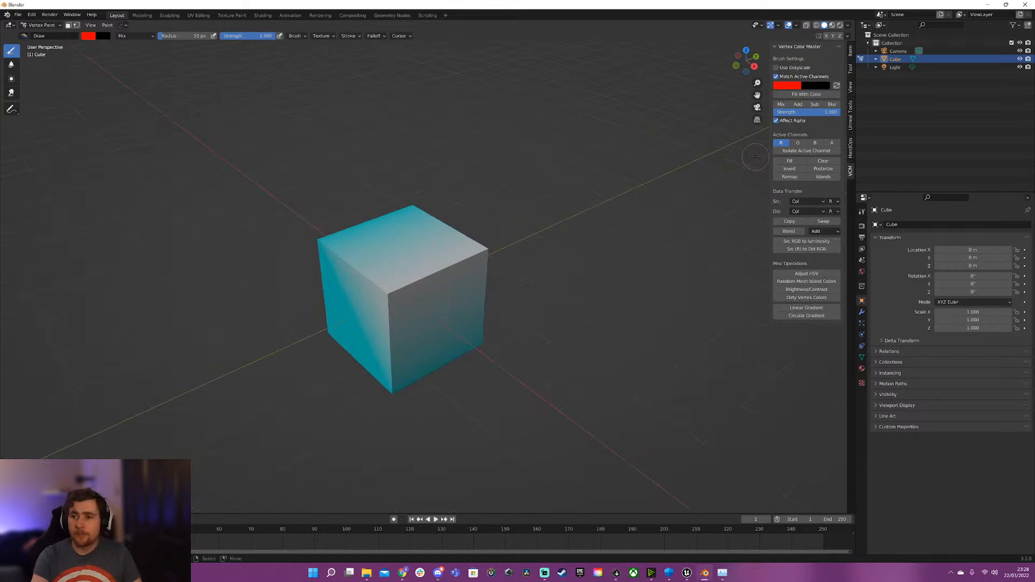
Apply a linear gradient to the R channel, running upward from the cube's base to above its top in the right orthographic view.
middle_click_drag(640, 234, 498, 240)
key("KP_3")
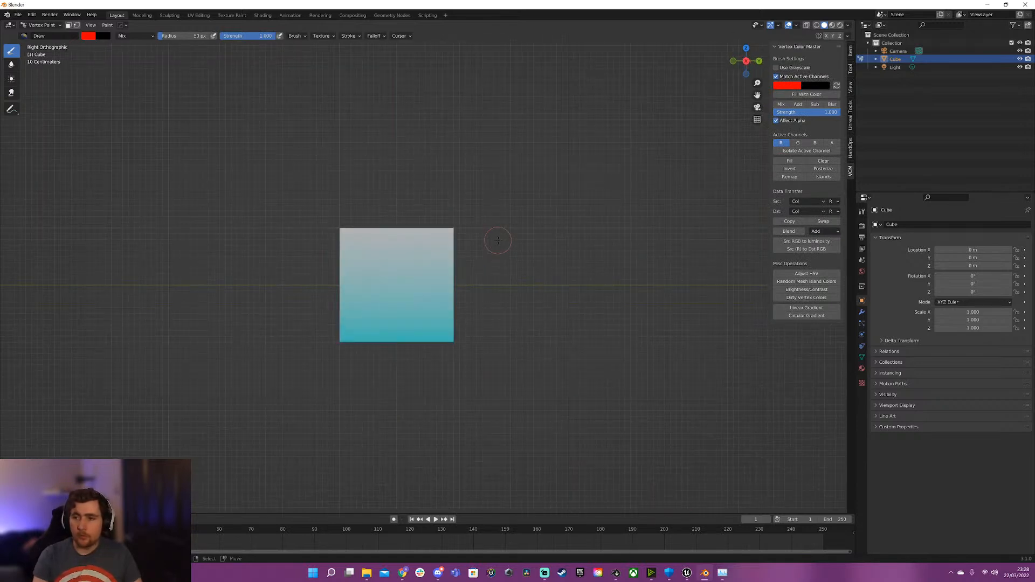
left_click(815, 310)
left_click_drag(409, 343, 416, 178)
mouse_move(442, 273)
middle_mouse_down()
mouse_move(526, 346)
mouse_move(541, 377)
mouse_move(475, 335)
mouse_move(324, 270)
middle_mouse_up()
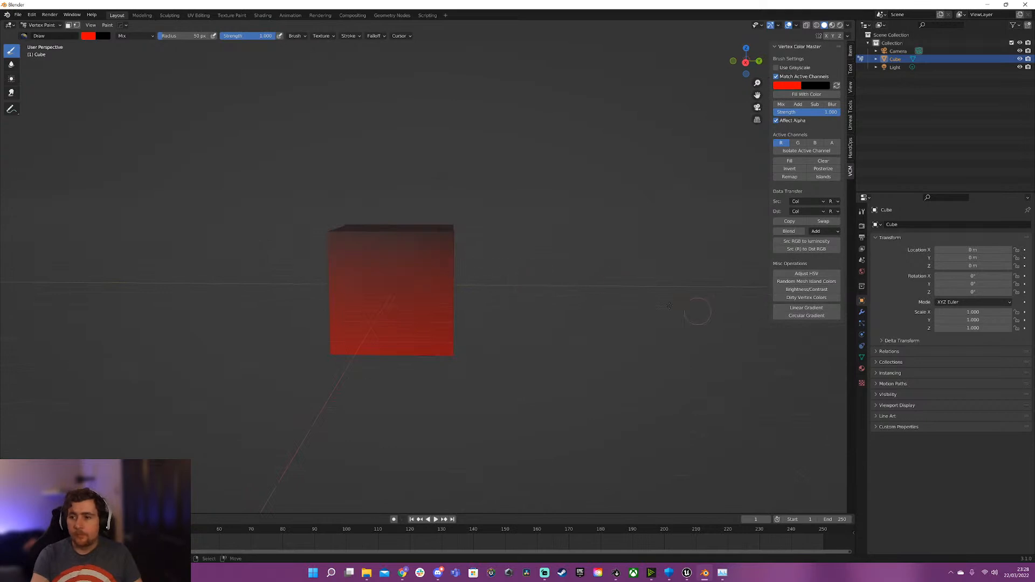
mouse_move(339, 254)
middle_mouse_down()
mouse_move(451, 270)
mouse_move(488, 299)
mouse_move(453, 303)
middle_mouse_up()
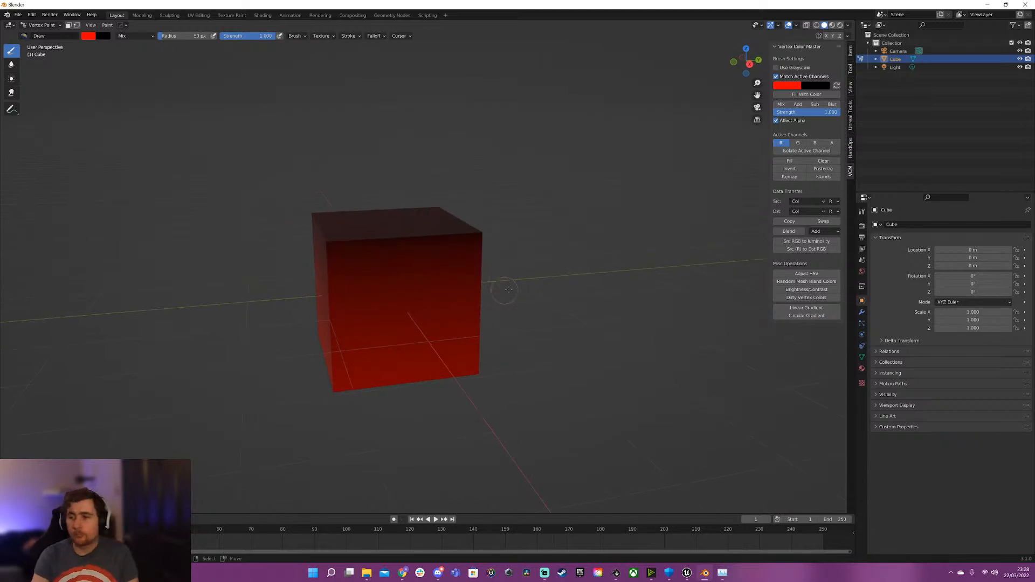
Apply a circular gradient to the cube's R channel and run Dirty Vertex Colors on the cube.
left_click(800, 317)
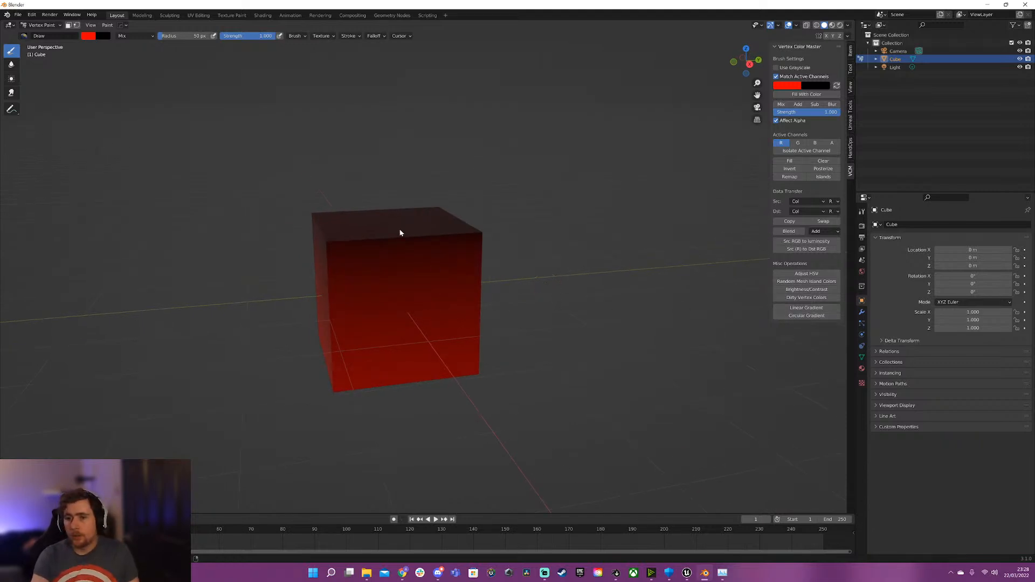
left_click_drag(614, 230, 616, 229)
mouse_move(564, 229)
middle_mouse_down()
mouse_move(630, 264)
mouse_move(588, 256)
mouse_move(565, 234)
middle_mouse_up()
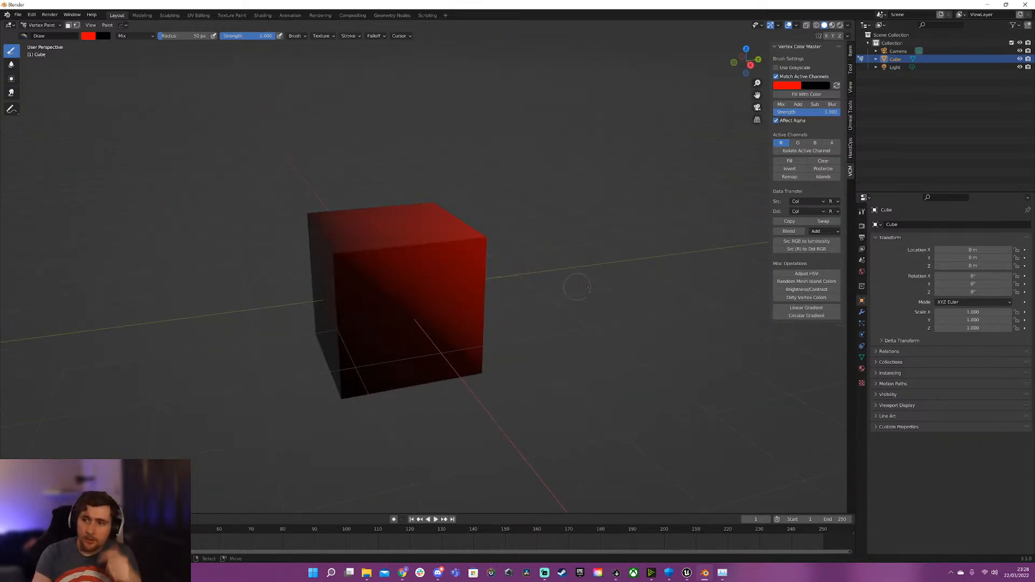
left_click(809, 297)
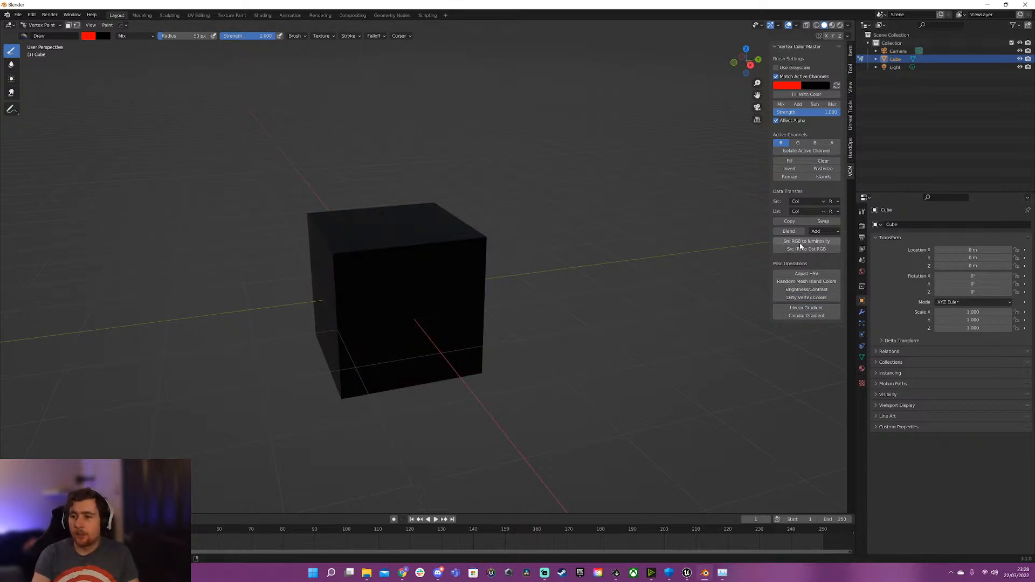
Make A the only active channel and view the brush color's RGB values.
left_click(801, 70)
left_click(801, 70)
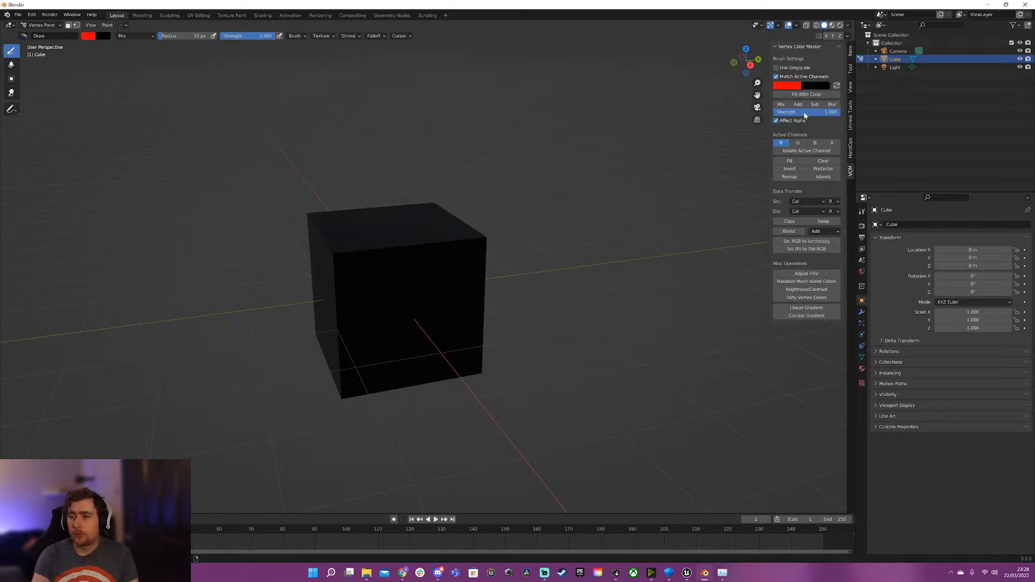
left_click(831, 143)
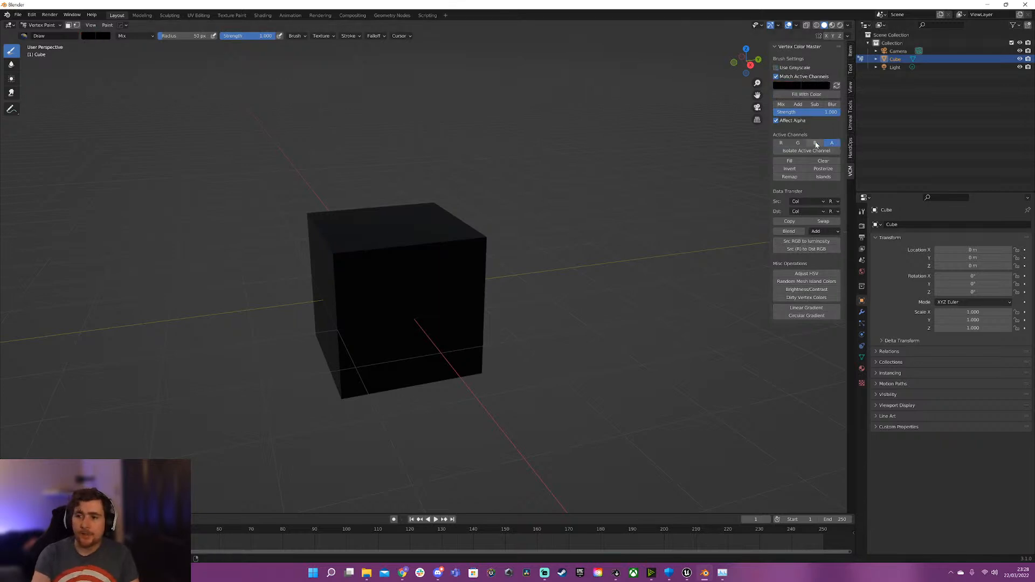
left_click(92, 37)
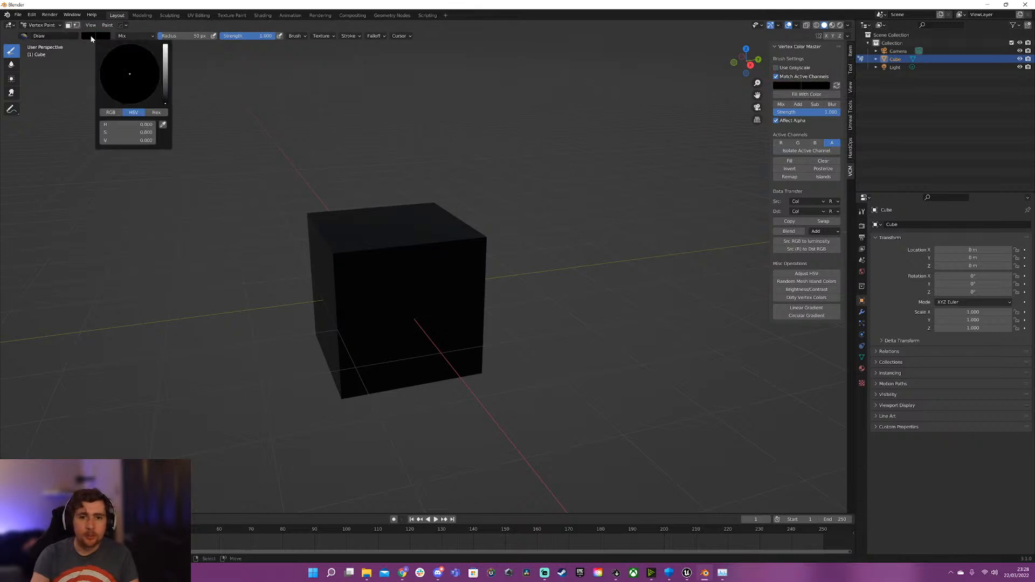
left_click(110, 113)
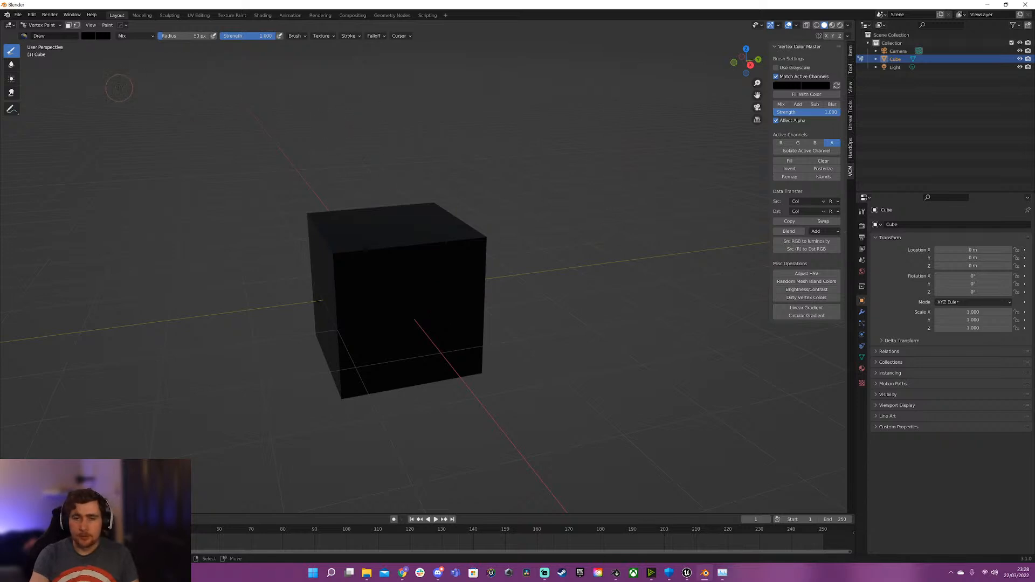
Install Texel_Density_3_3_1_291.zip, enable the Texel Density Checker add-on, and close the Preferences.
left_click(32, 14)
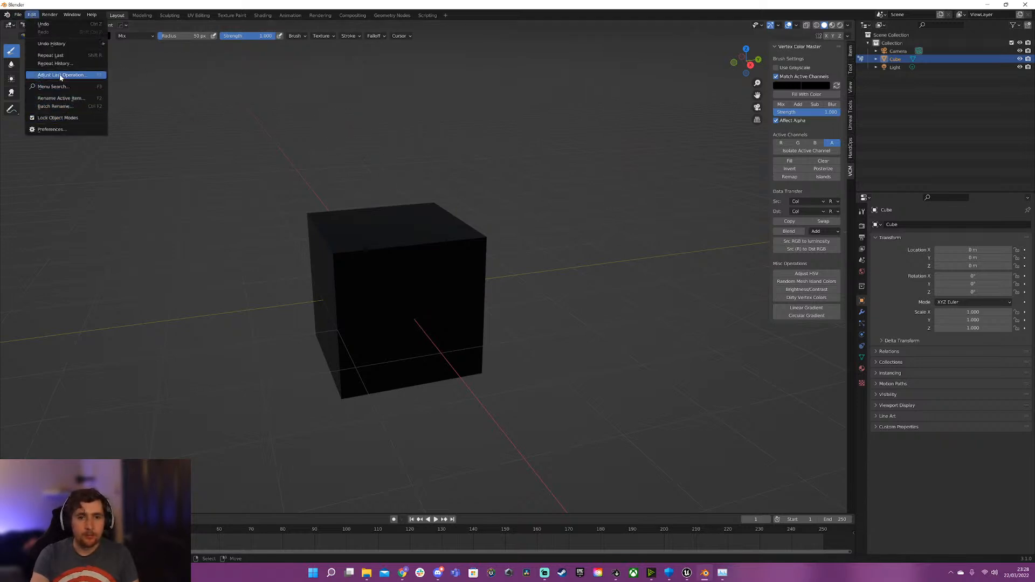
left_click(31, 15)
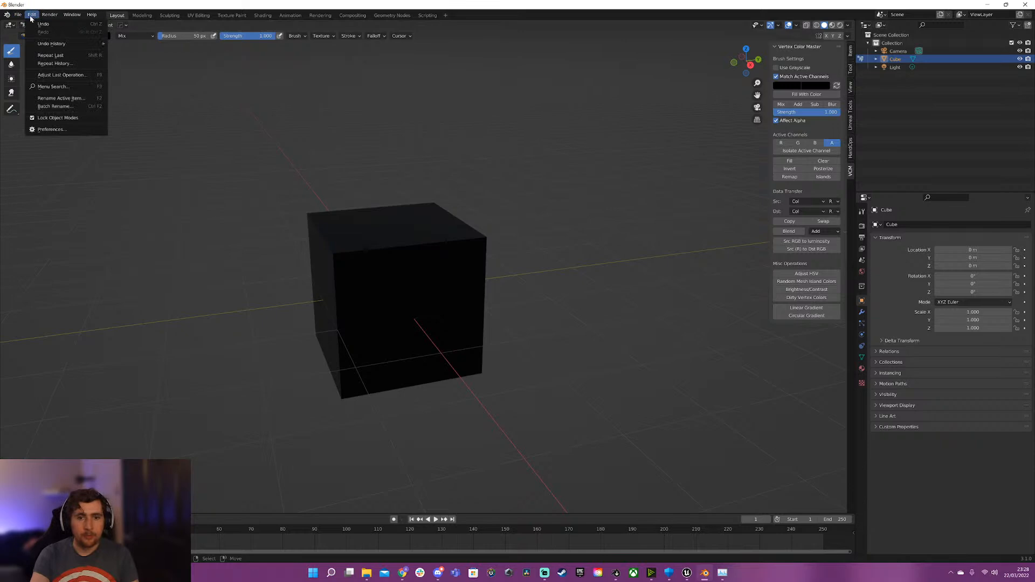
left_click(50, 129)
left_click(207, 30)
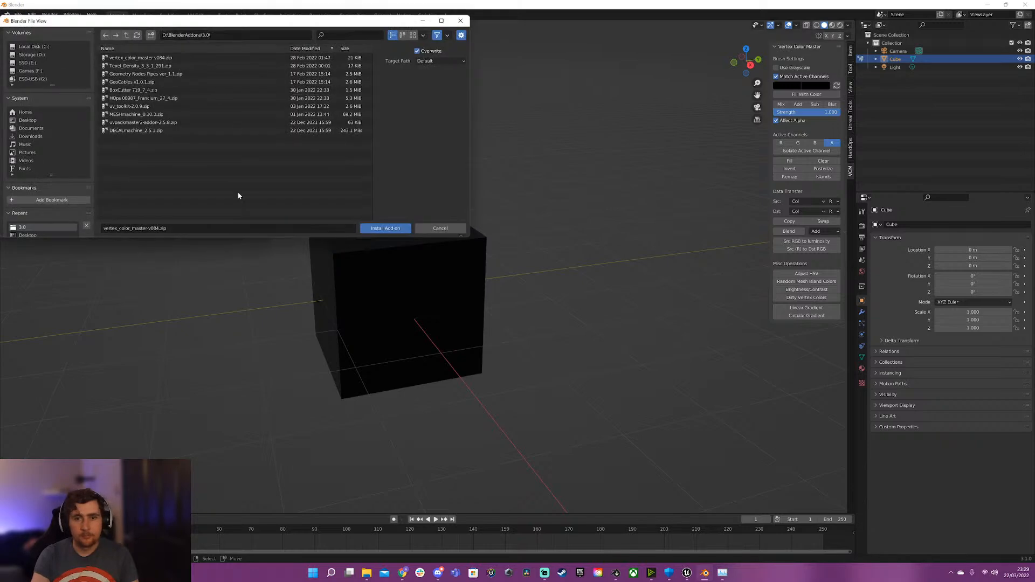
double_click(140, 66)
left_click(82, 56)
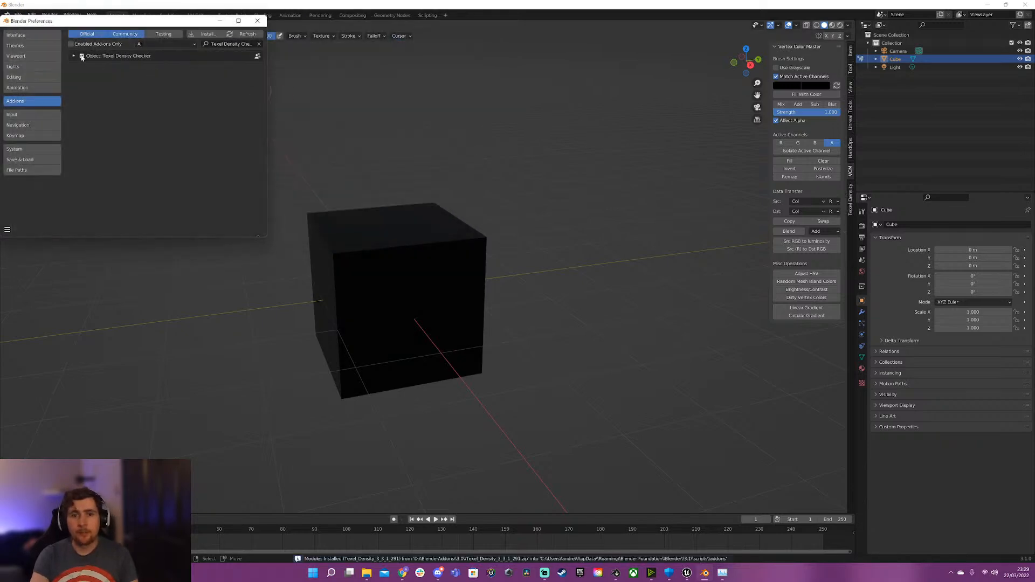
left_click(258, 20)
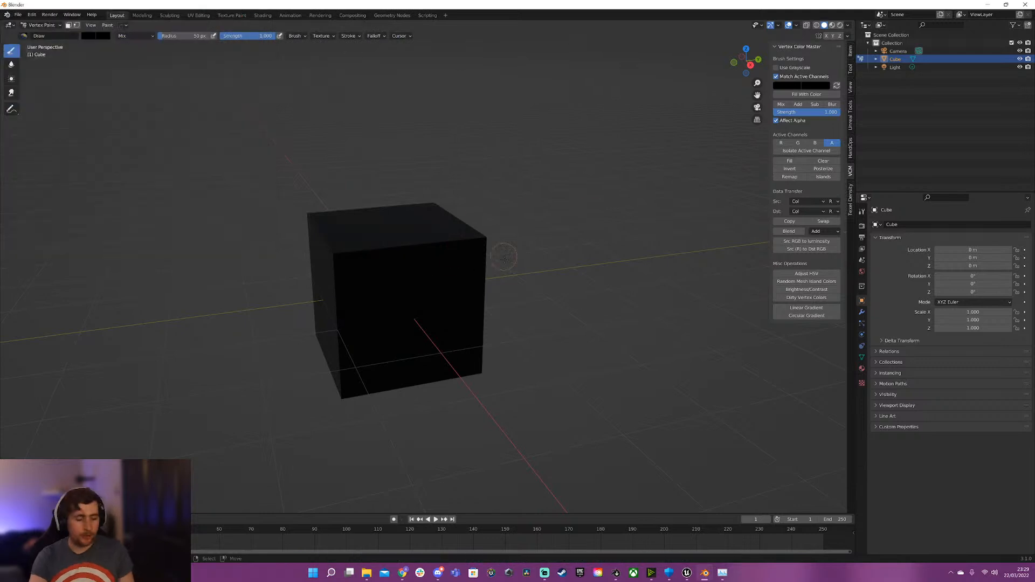
Return the cube to Object Mode and show the Texel Density Checker settings in the viewport sidebar.
key("ctrl+Tab")
left_click(851, 215)
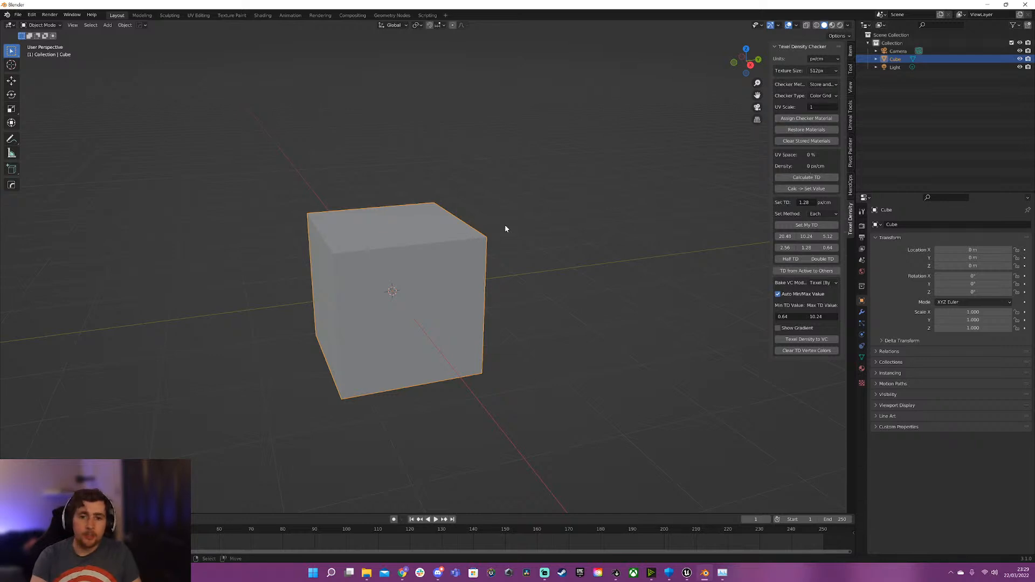
Switch to Chrome and look through the wireframe and checker-textured renders in the ArtStation challenge submission.
left_click(403, 573)
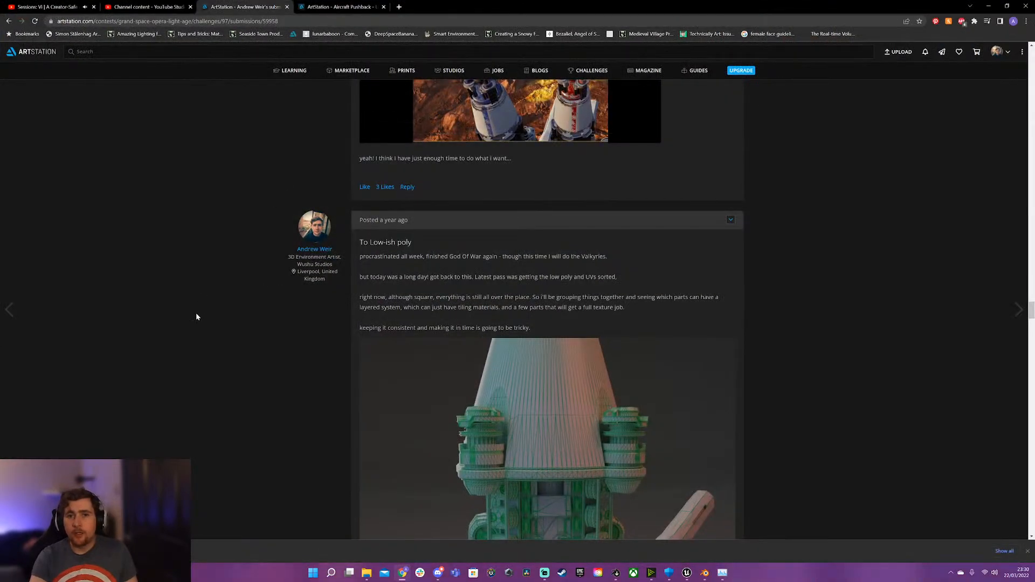
scroll(534, 365, "down", 2)
scroll(534, 365, "down", 2)
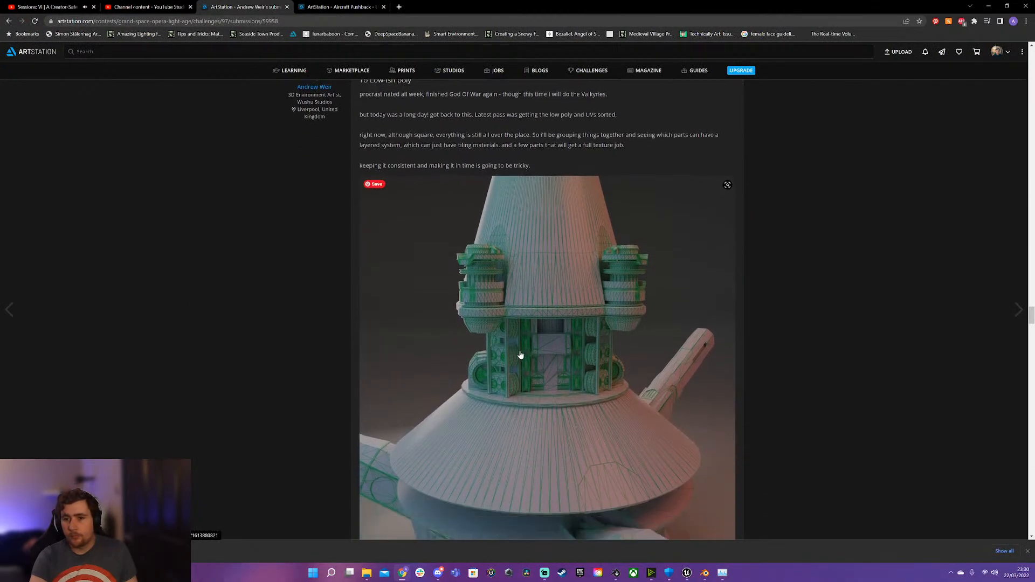
scroll(519, 332, "up", 9)
scroll(520, 338, "up", 10)
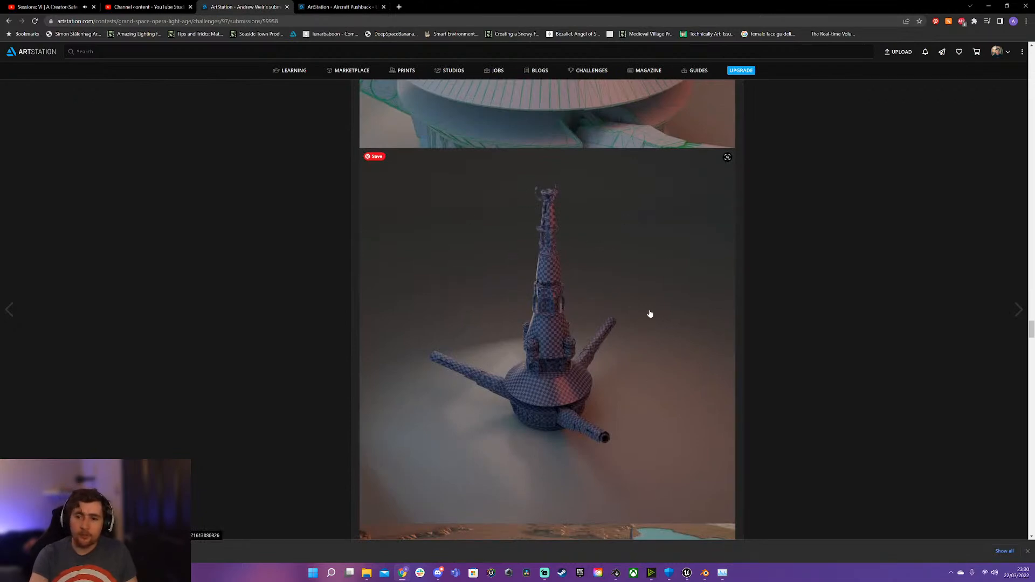
Close the challenge submission, look through the Aircraft Pushback artwork down to its checker-textured render, and return to Blender.
left_click(319, 6)
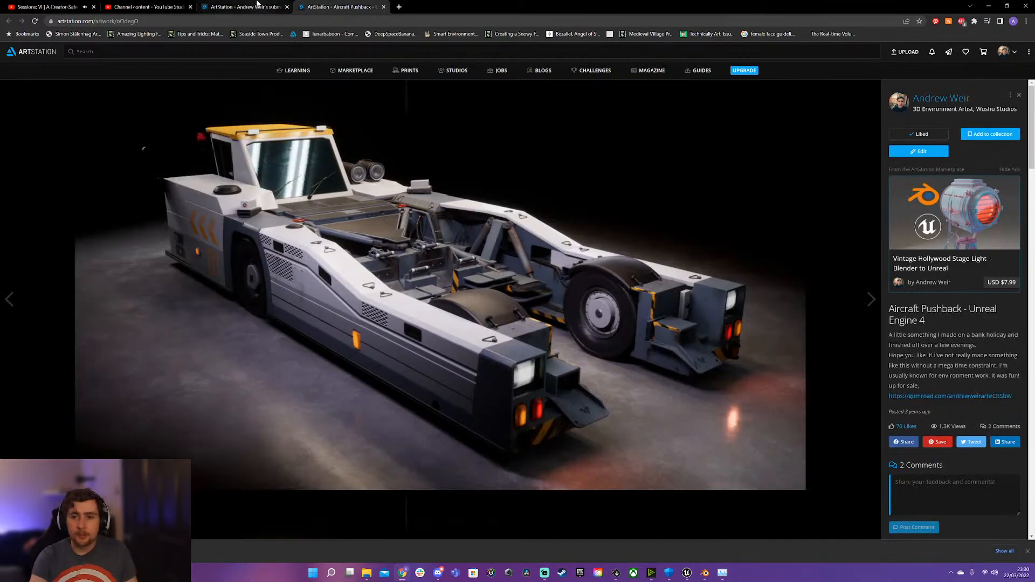
left_click(287, 7)
scroll(319, 249, "down", 6)
scroll(323, 243, "down", 15)
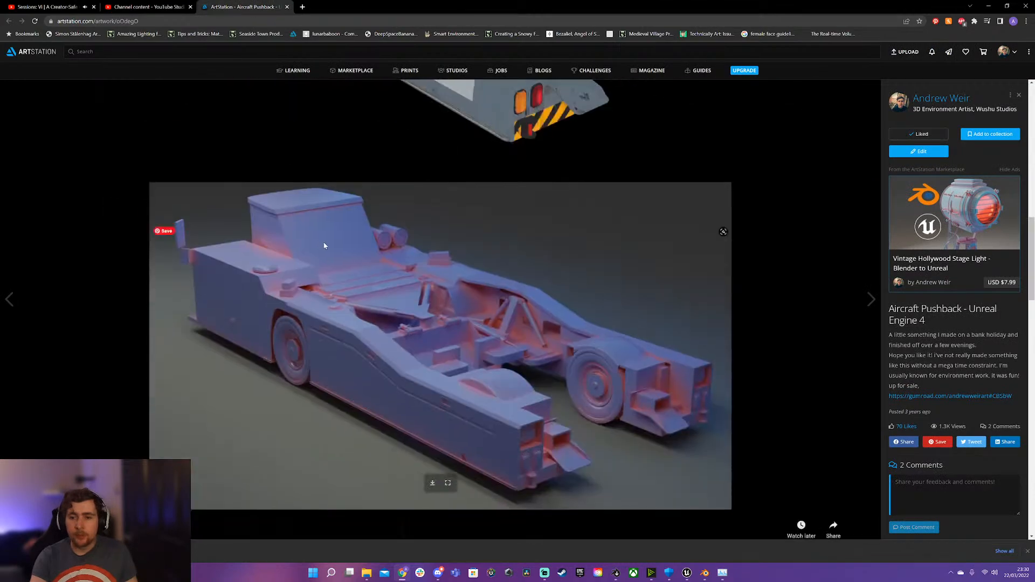
scroll(332, 242, "down", 6)
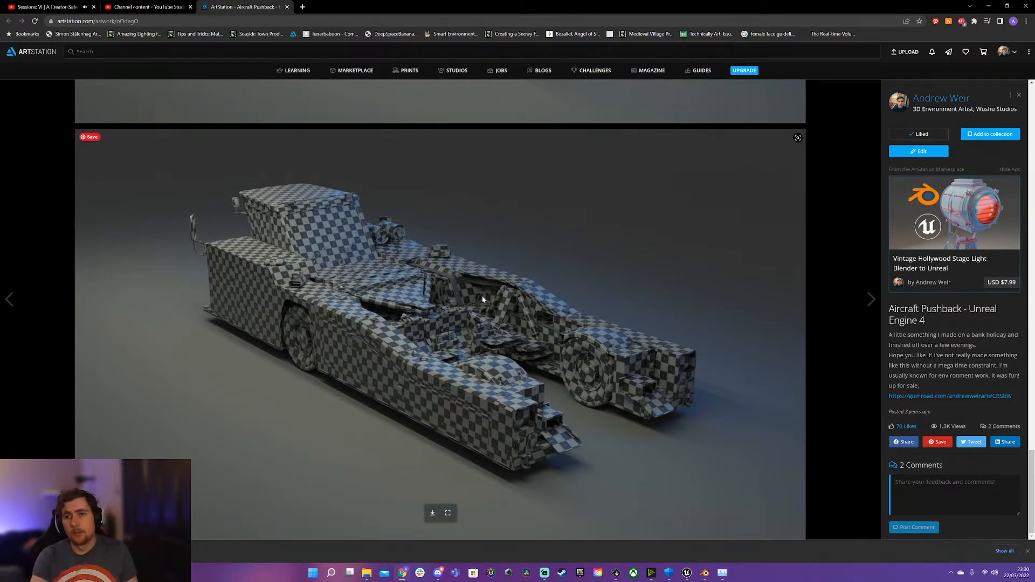
left_click(989, 6)
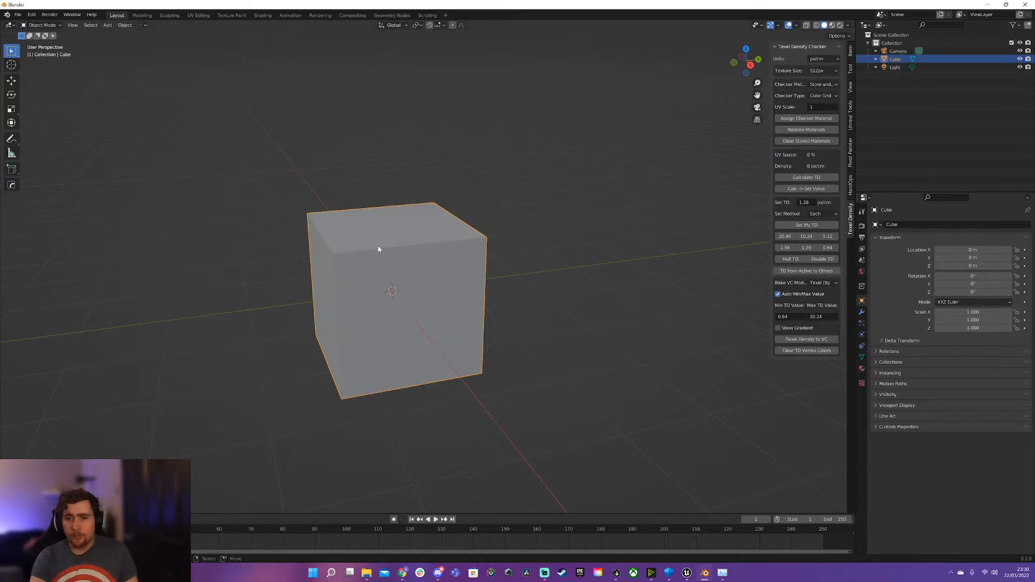
Open the add-on preferences and bring up the file browser for installing another add-on.
left_click(32, 15)
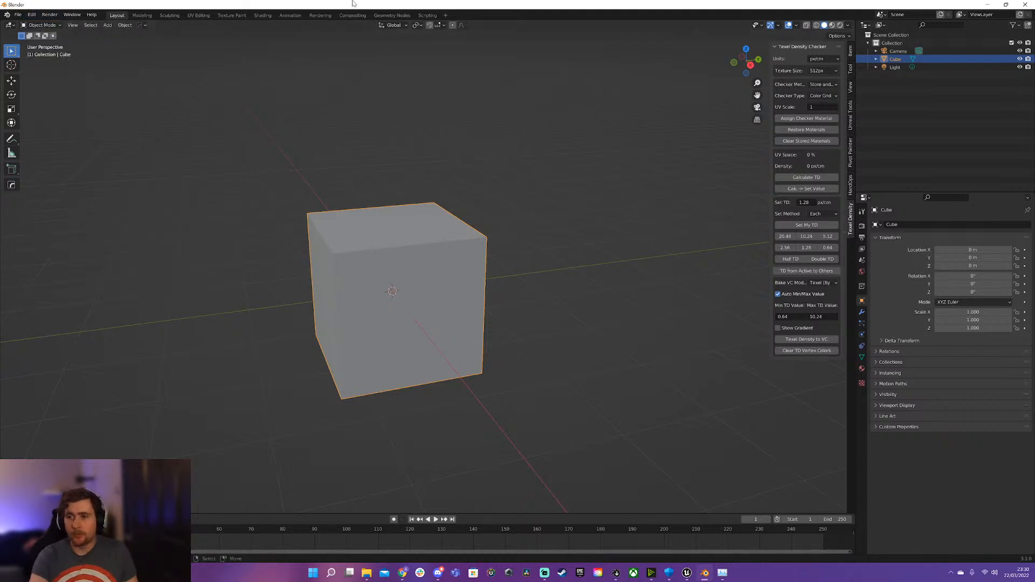
left_click(33, 15)
left_click(63, 131)
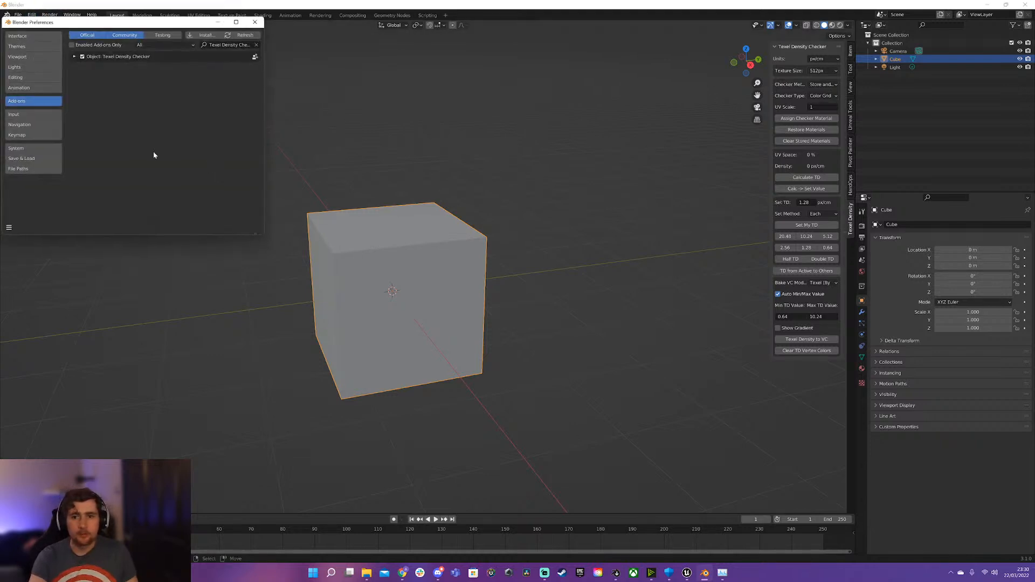
left_click(210, 34)
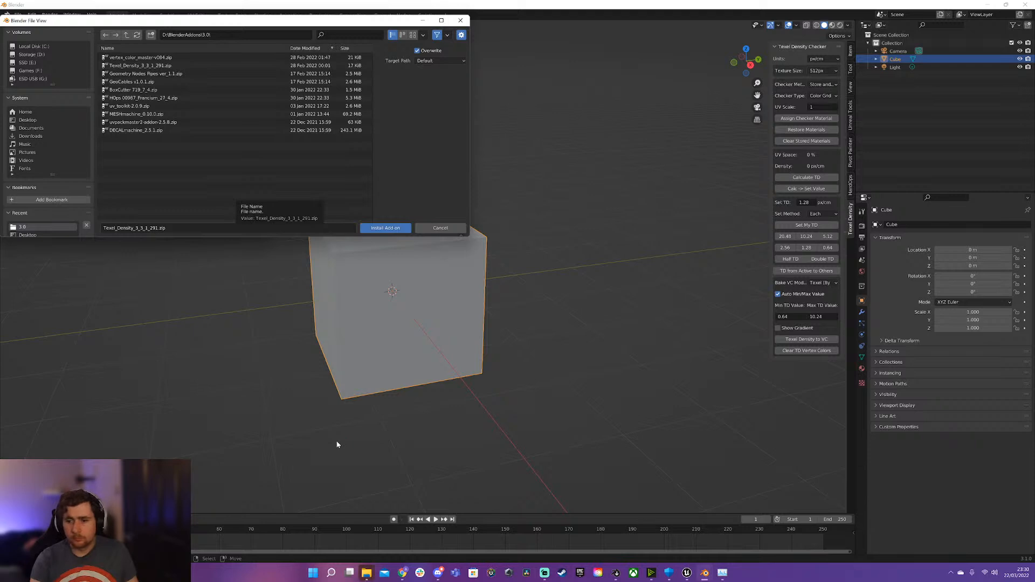
In File Explorer, remove the Geometry Nodes Pipes ver_1.1 archive from BlenderAddons\3.0, then return to Blender and refresh the install file list.
mouse_move(369, 572)
left_click(394, 526)
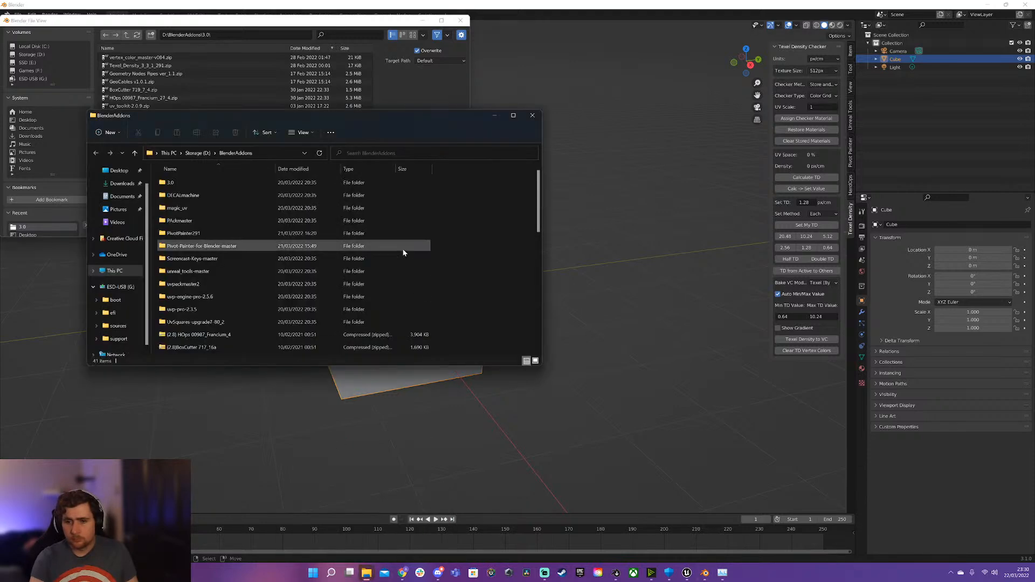
double_click(183, 183)
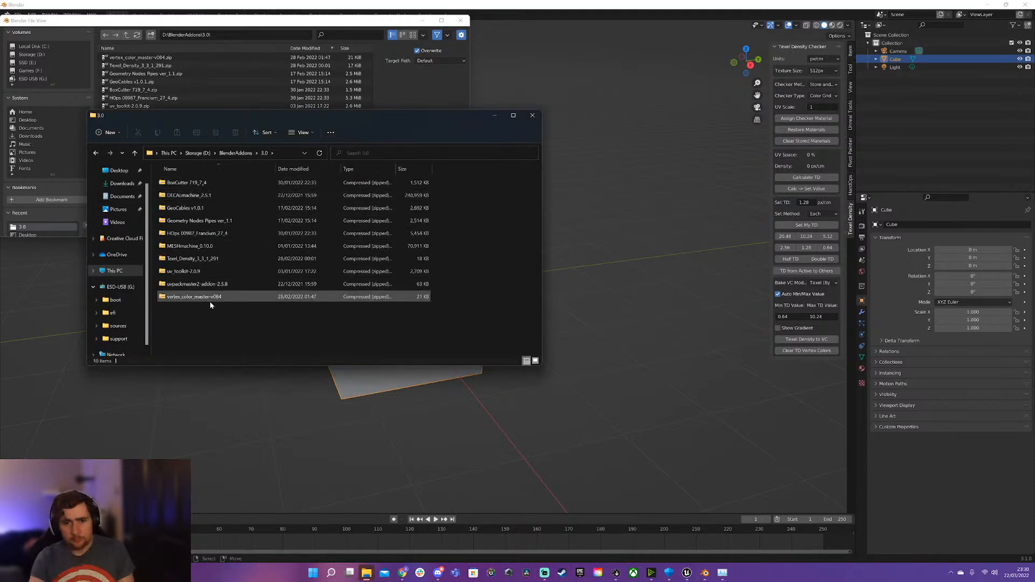
left_click(211, 224)
left_click(238, 235)
left_click(270, 312)
left_click(494, 117)
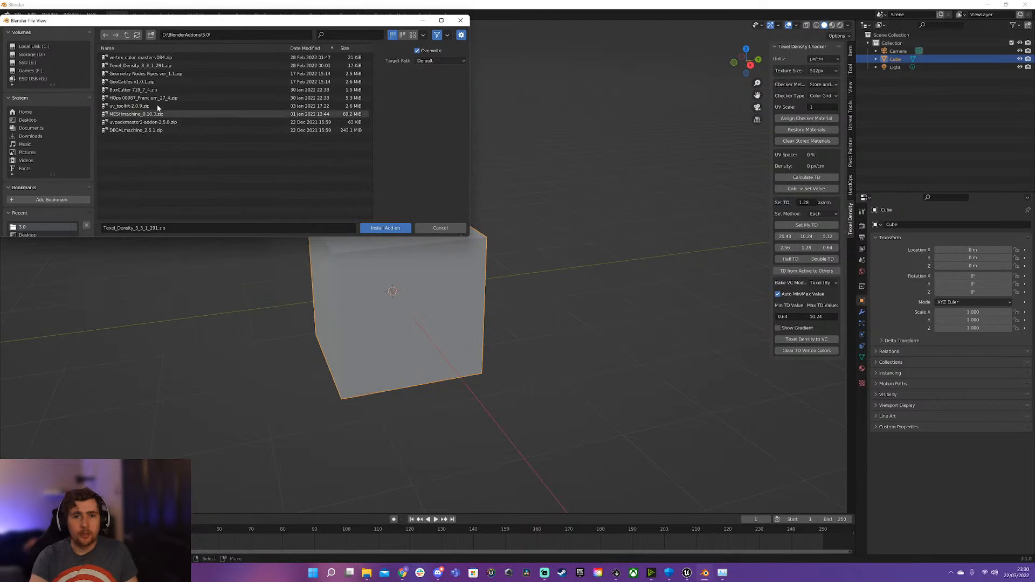
left_click(137, 35)
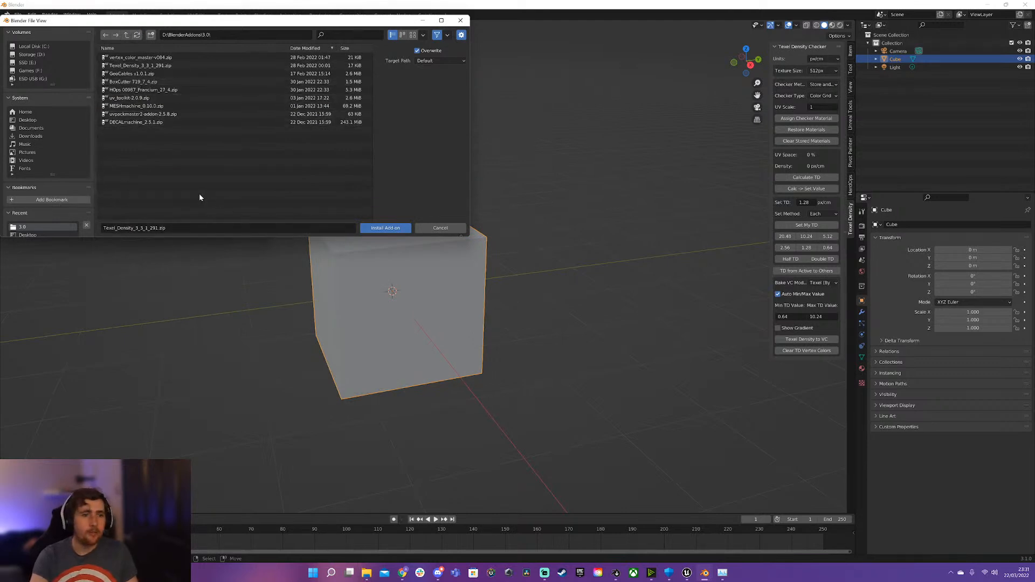
Install GeoCables v1.0.1.zip, enable the GeoCables add-on, and close the Preferences.
double_click(134, 74)
left_click(82, 56)
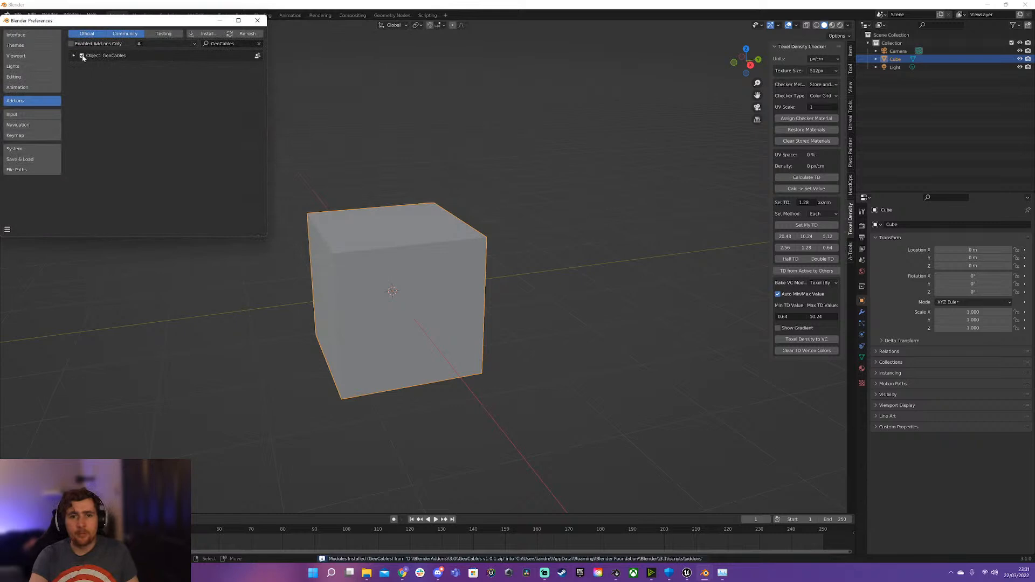
left_click(257, 20)
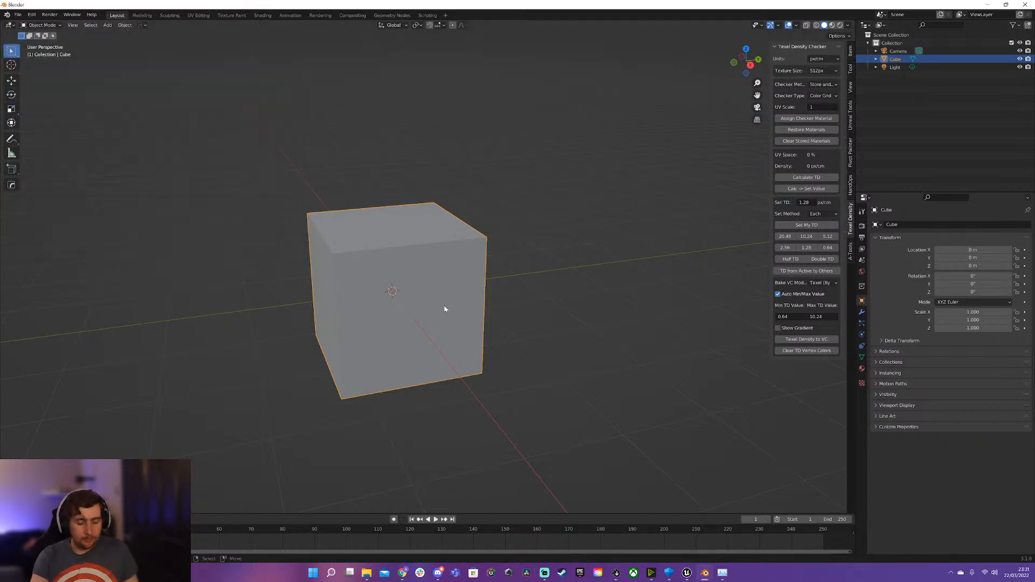
Duplicate the cube, place the copy a short distance from the original, and select both cubes.
key("shift+d")
right_click(442, 259)
key("g")
left_click(668, 213)
left_click(470, 276, "shift")
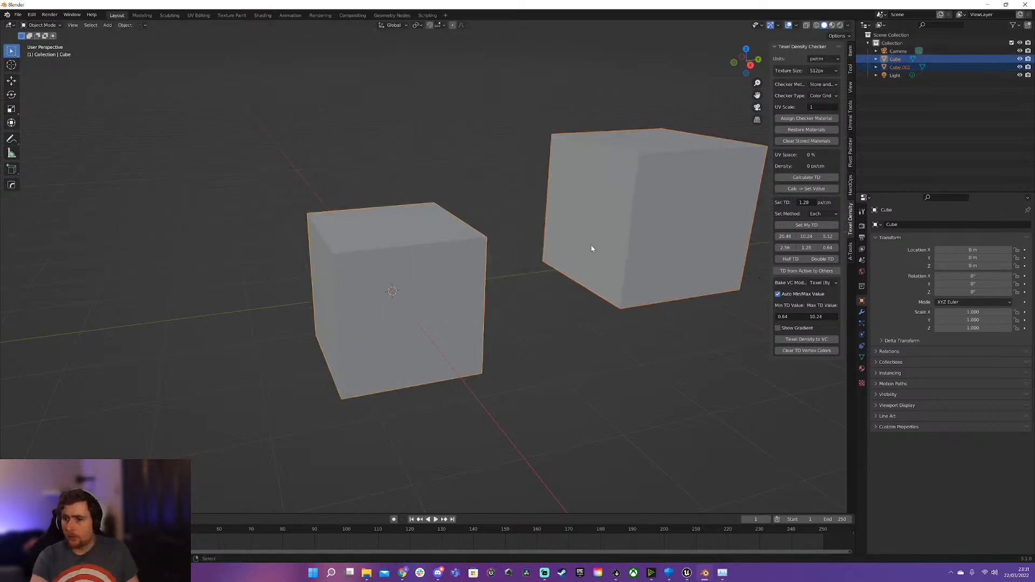
middle_click_drag(649, 256, 585, 260, "shift")
Create GeoCables strung back and forth between attachment points on several faces of the two cubes.
left_click(851, 251)
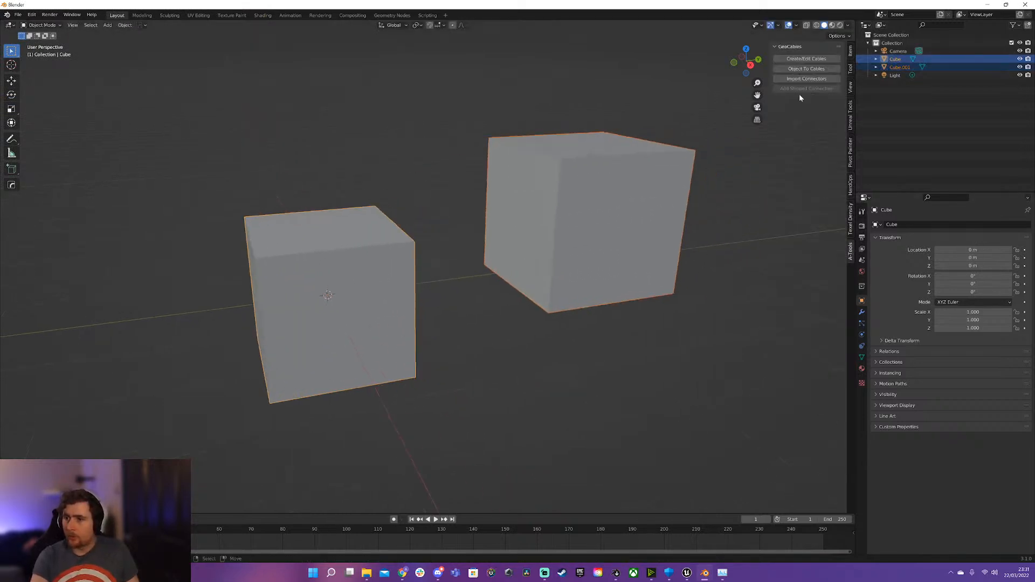
left_click(801, 60)
left_click(532, 218)
middle_click_drag(485, 292, 530, 281)
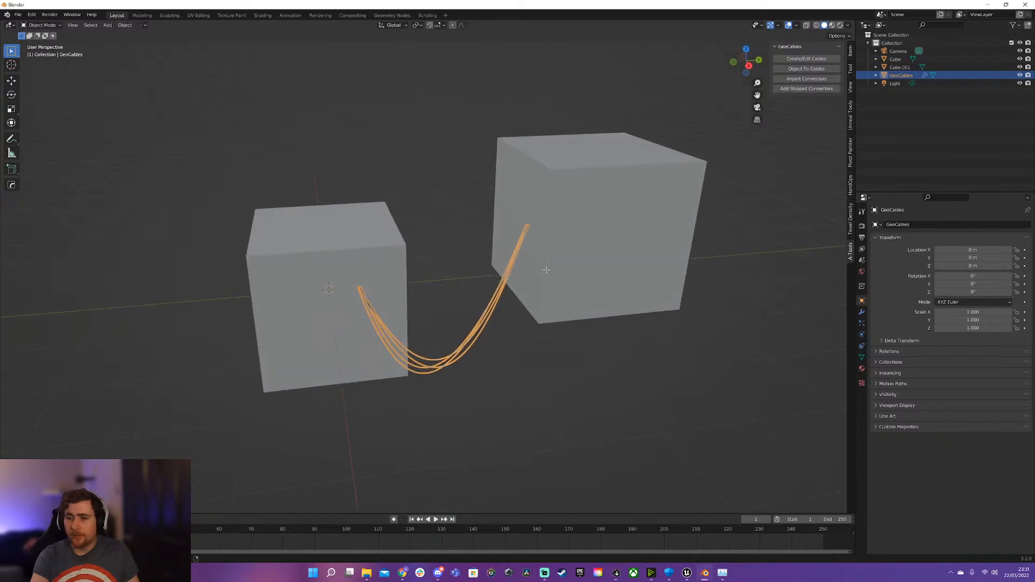
left_click(526, 276)
left_click(312, 319)
left_click(275, 237)
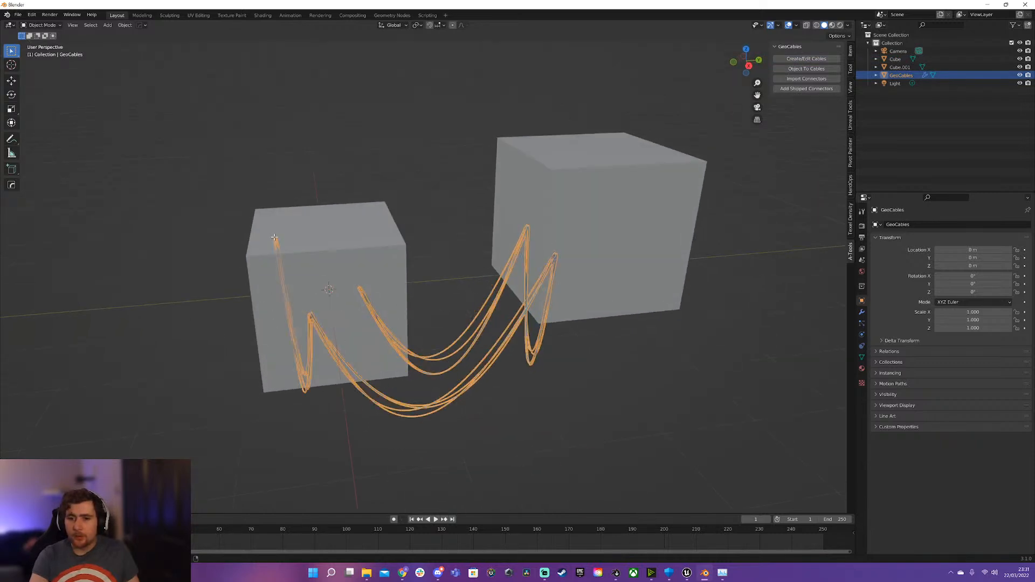
left_click(316, 221)
left_click(522, 182)
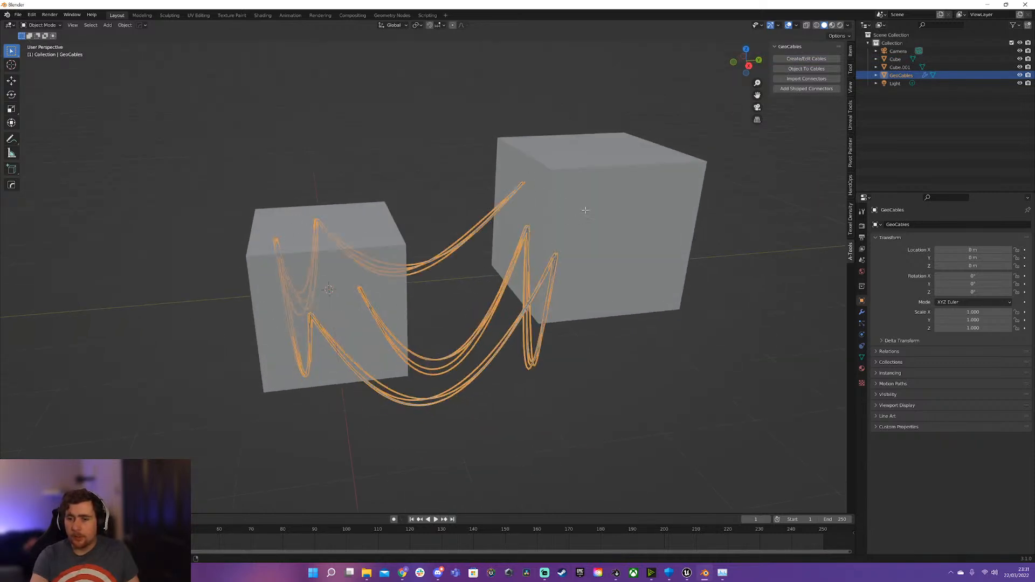
middle_click_drag(585, 211, 163, 446)
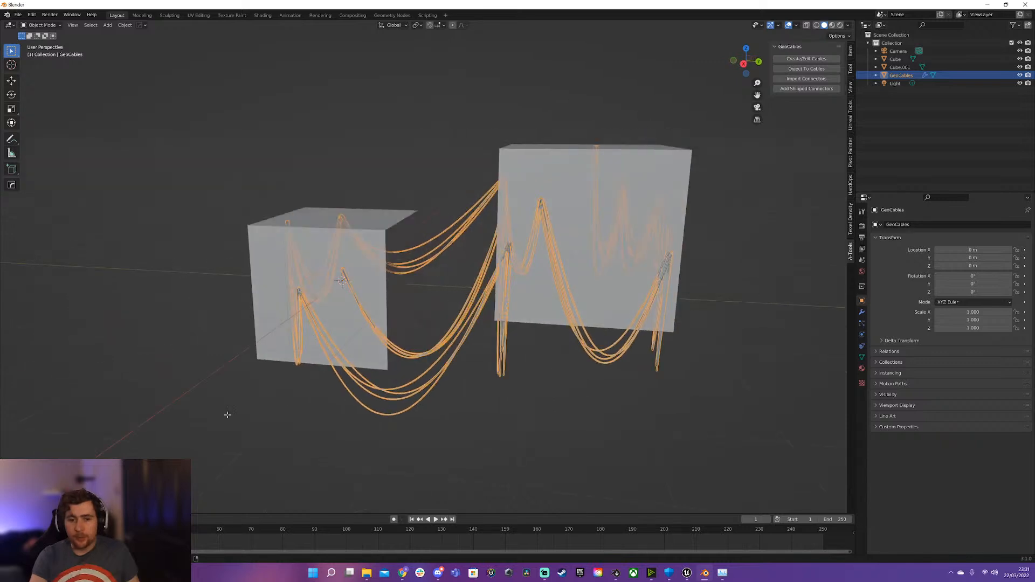
middle_click_drag(304, 383, 359, 364)
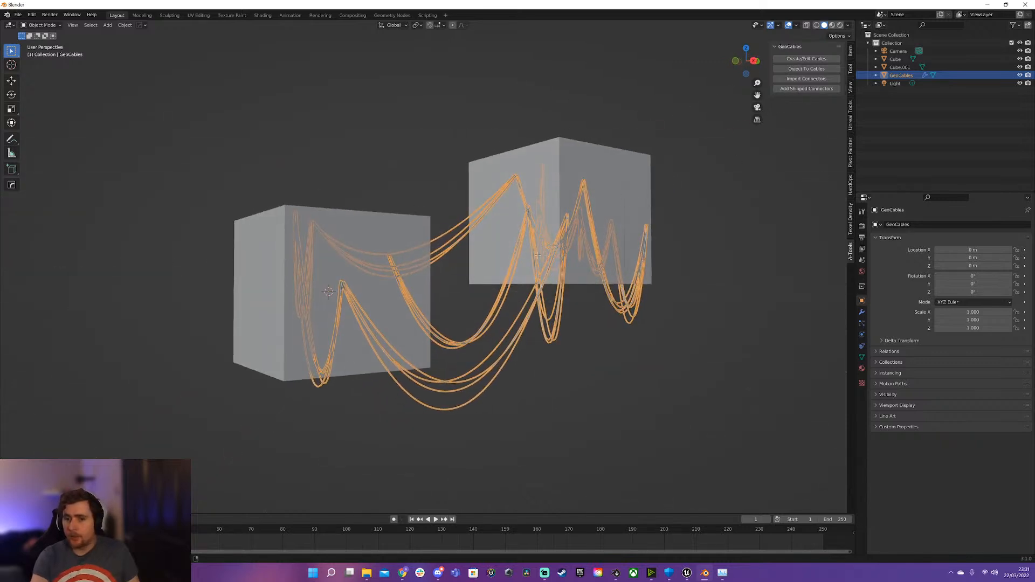
left_click(455, 332)
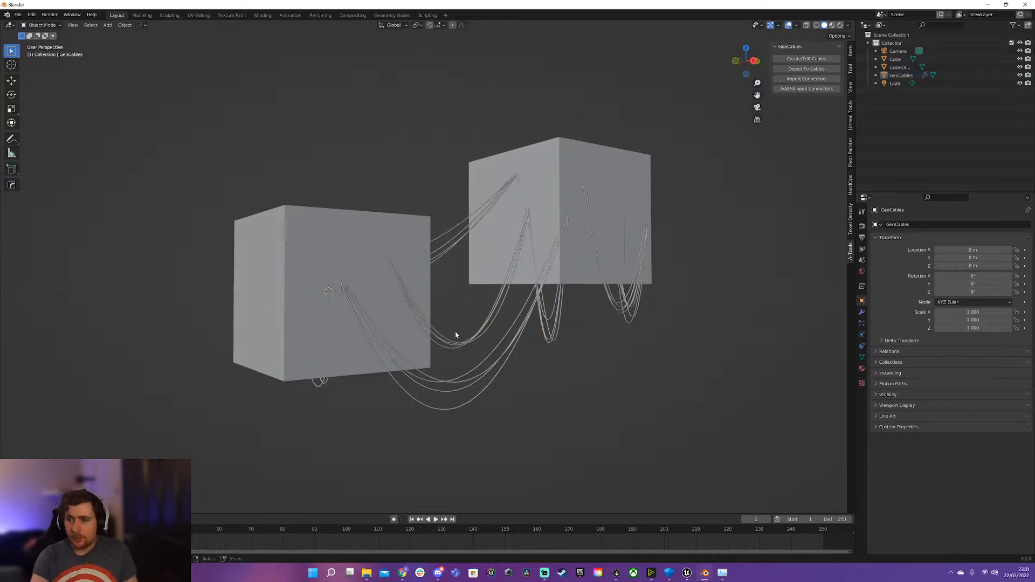
In the cables' GeoCables modifier, set drip randomness to 1, count to 13 and ends radius to -0.23 m.
left_click(499, 342)
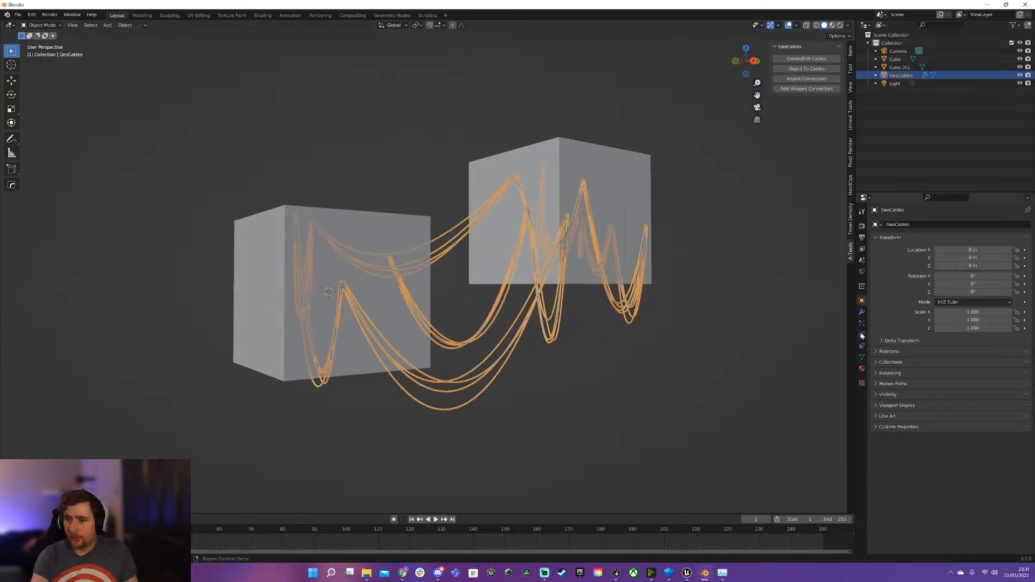
left_click(861, 312)
left_click_drag(992, 302, 1020, 303)
left_click_drag(975, 271, 984, 270)
mouse_move(971, 350)
left_mouse_down()
mouse_move(1003, 350)
mouse_move(945, 359)
mouse_move(956, 359)
left_mouse_up()
middle_click_drag(465, 304, 462, 352)
left_click(456, 315)
key("alt+z")
left_click(597, 309)
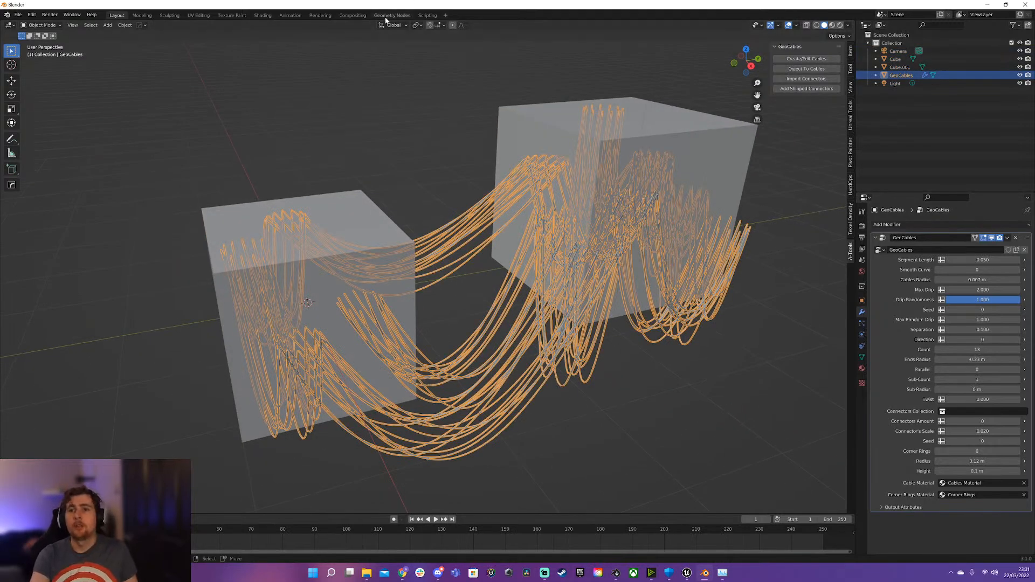
Switch to the Geometry Nodes workspace and examine the overall layout of the GeoCables node tree.
left_click(392, 16)
scroll(492, 383, "down", 4)
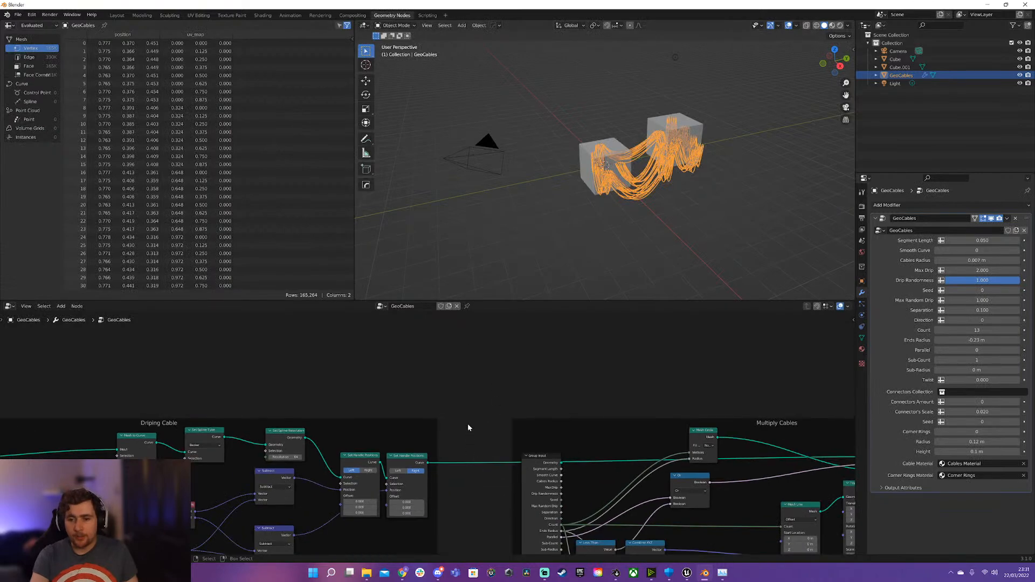
scroll(468, 422, "down", 5)
middle_click_drag(447, 453, 426, 295)
scroll(461, 445, "down", 1)
middle_click_drag(464, 457, 378, 356)
scroll(379, 443, "down", 3)
scroll(435, 405, "down", 6)
scroll(434, 405, "down", 3)
middle_click_drag(435, 408, 386, 474)
scroll(440, 482, "down", 4)
middle_click_drag(475, 488, 365, 462)
scroll(429, 429, "up", 7)
scroll(341, 404, "up", 5)
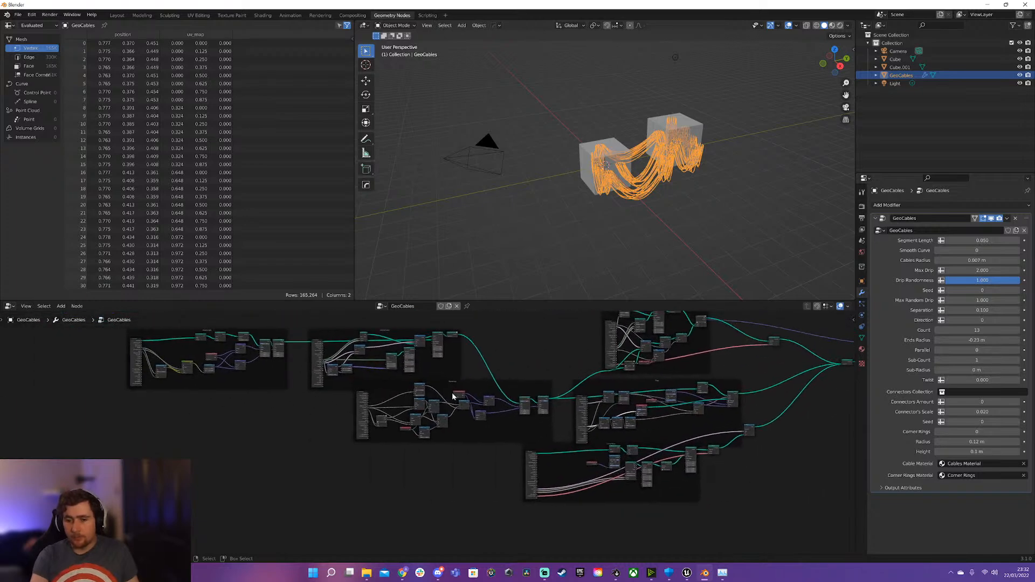
Examine the nodes in the Randomize frame and follow the node tree on to the Convert to Mesh frame.
middle_click_drag(335, 446, 303, 373)
left_click_drag(159, 387, 768, 448)
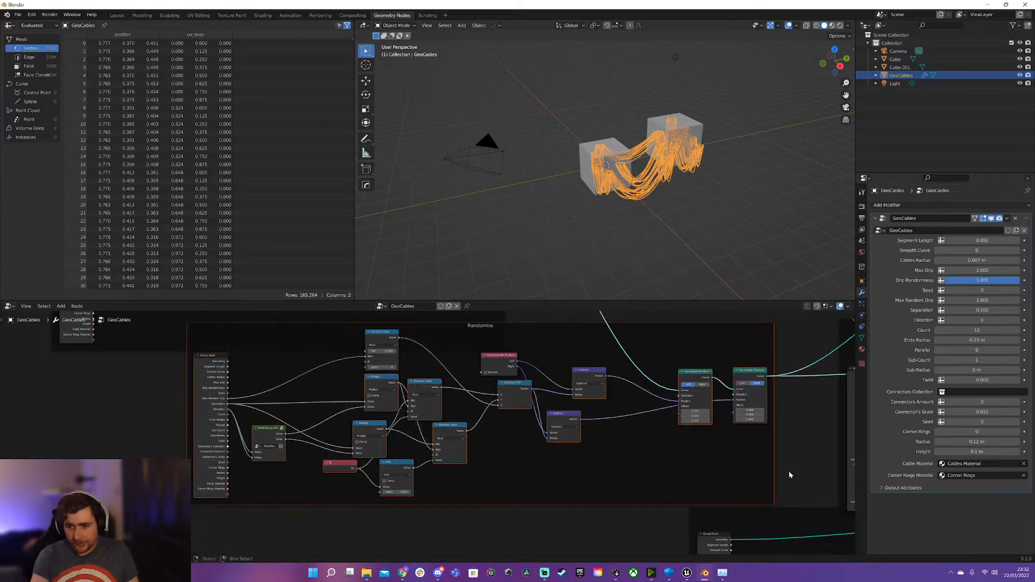
left_click_drag(293, 342, 457, 391)
middle_click_drag(570, 345, 525, 453)
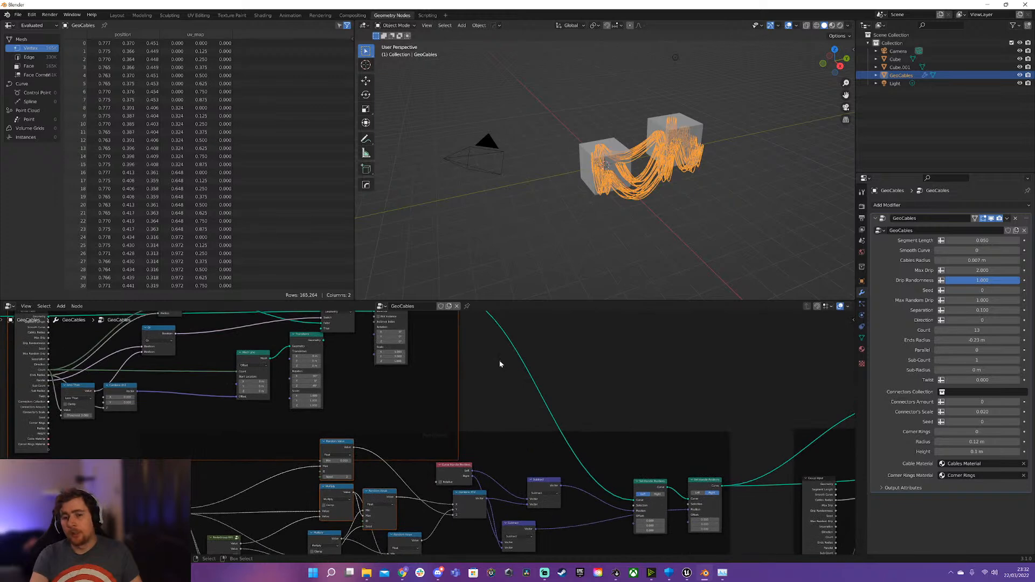
middle_click_drag(758, 319, 484, 401)
middle_click_drag(701, 398, 414, 438)
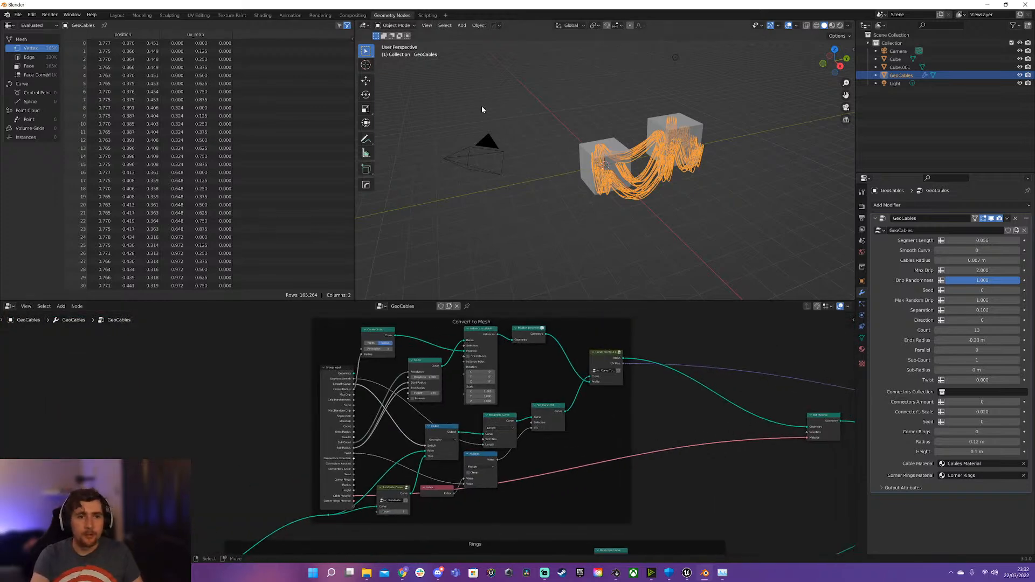
middle_click_drag(599, 414, 574, 458)
Look back over the cable dripping and multiplying frames and examine the Corner Rings nodes.
middle_click_drag(151, 399, 546, 357)
scroll(444, 411, "down", 5)
middle_click_drag(443, 412, 719, 382)
middle_click_drag(483, 376, 732, 359)
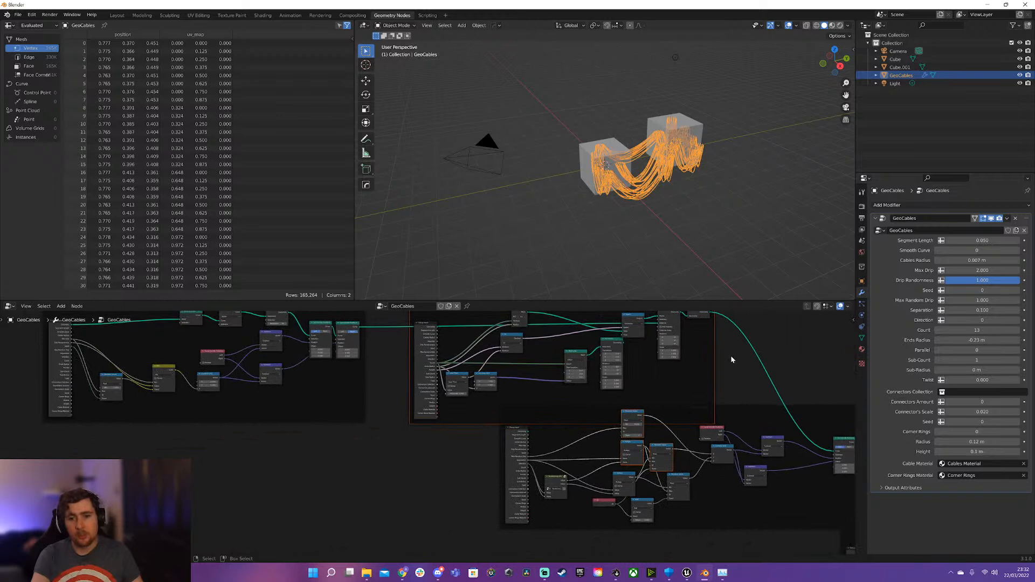
middle_click_drag(384, 402, 161, 316)
middle_click_drag(424, 487, 155, 340)
scroll(544, 406, "up", 6)
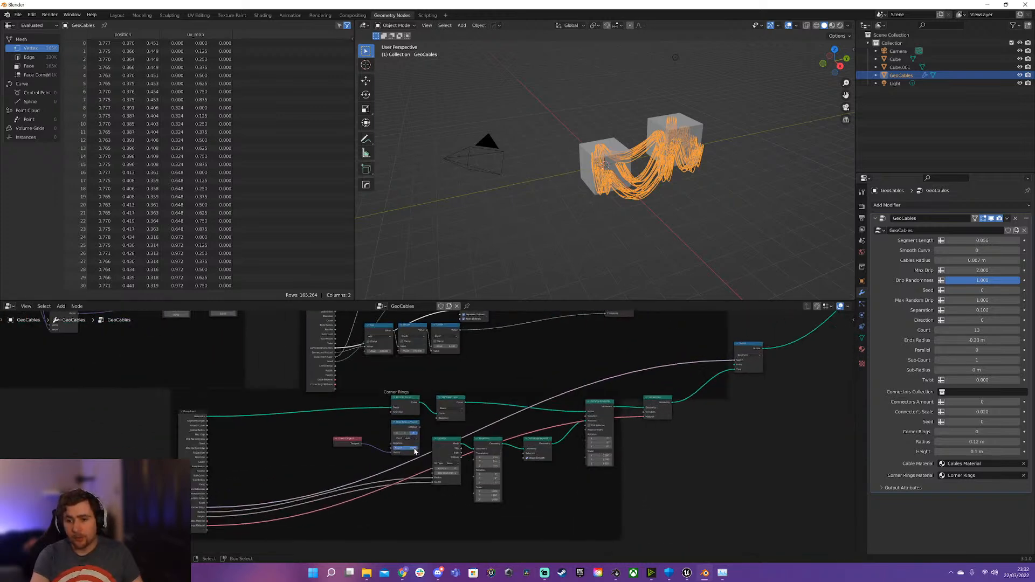
scroll(340, 388, "up", 4)
Examine how the group inputs feed the Randomize nodes, and follow their output back to the mesh conversion nodes.
middle_click_drag(341, 387, 510, 474)
left_click(261, 354)
left_click(453, 431)
middle_click_drag(215, 402, 299, 380)
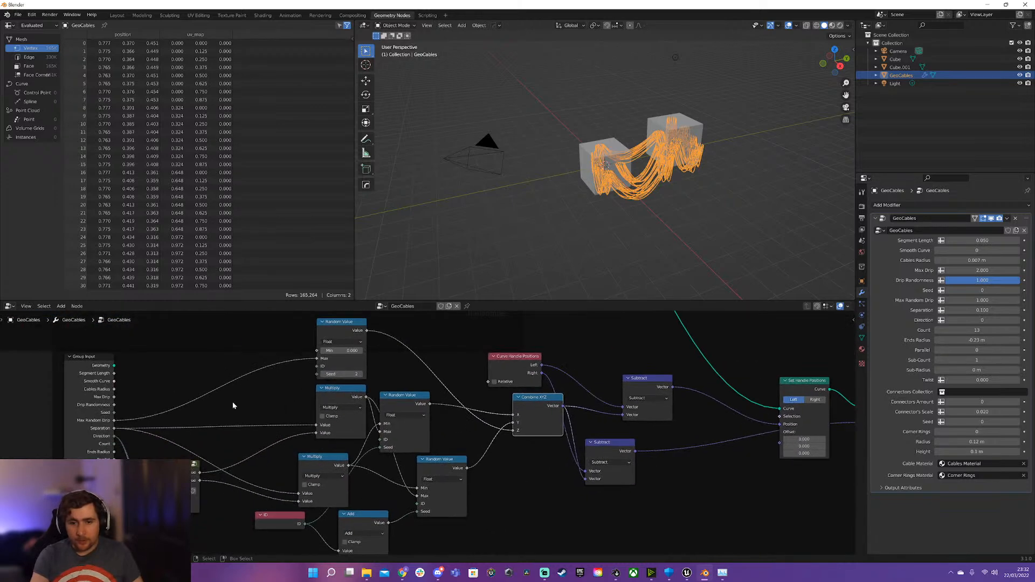
middle_click_drag(185, 423, 268, 424)
left_click(158, 388)
middle_click_drag(374, 418, 156, 409)
scroll(558, 429, "down", 5)
middle_click_drag(560, 427, 551, 467)
left_click(379, 388)
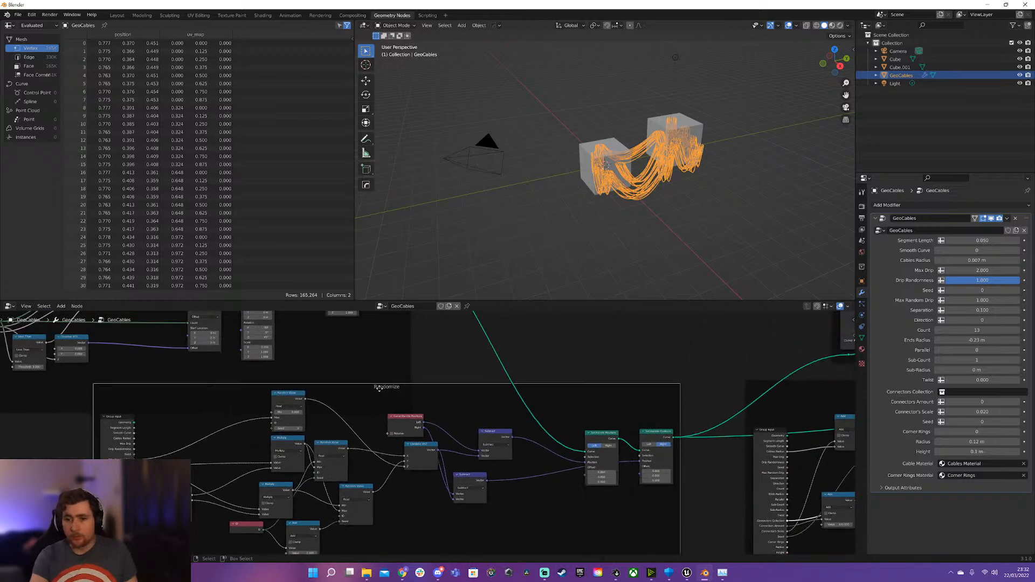
middle_click_drag(438, 390, 395, 307)
middle_click_drag(476, 480, 342, 473)
middle_click_drag(508, 455, 332, 521)
middle_click_drag(467, 383, 425, 511)
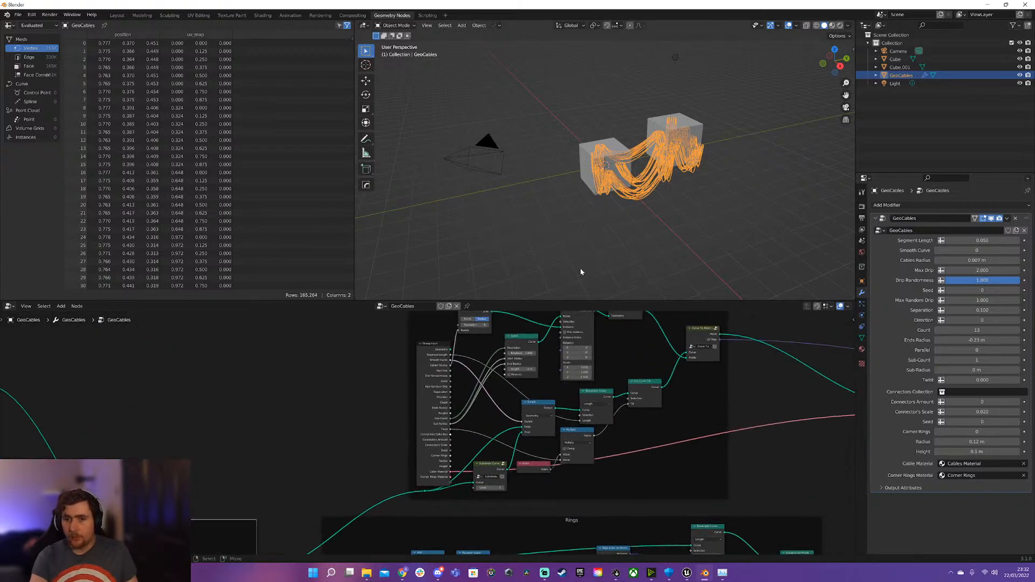
Return to the Layout workspace and deselect the cables.
left_click(117, 15)
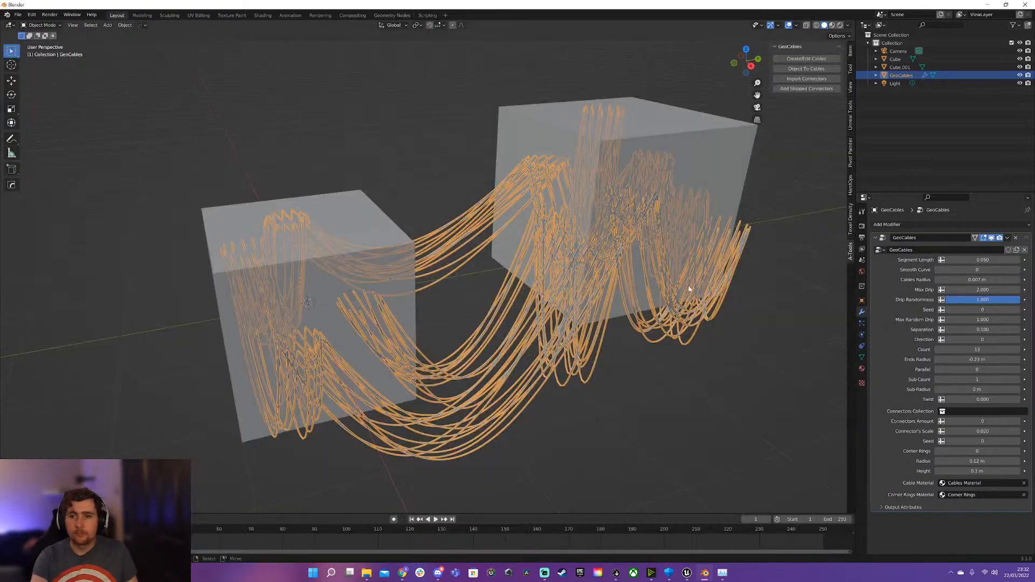
scroll(689, 288, "down", 6)
left_click(529, 267)
middle_click_drag(500, 256, 577, 259)
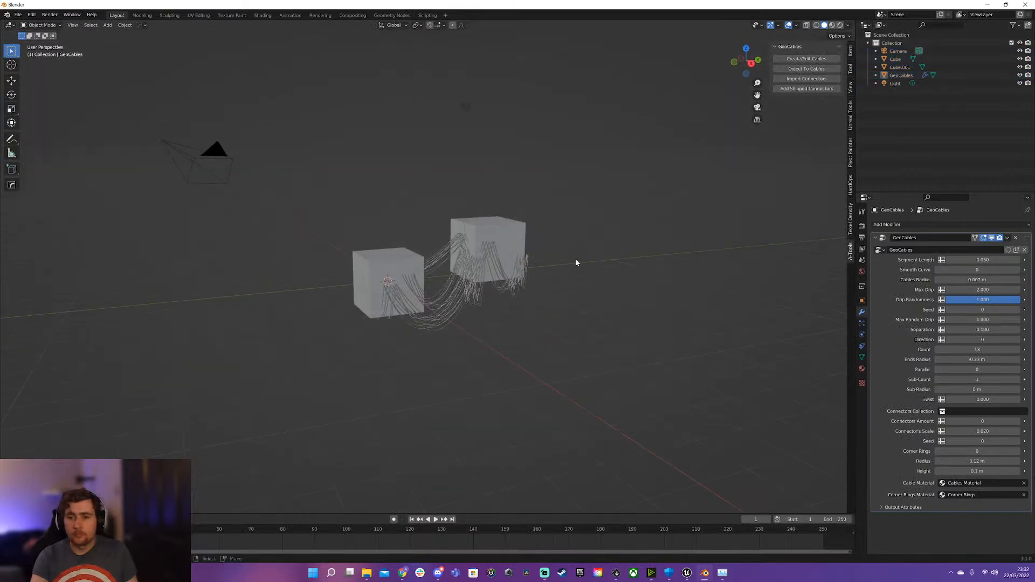
Install BoxCutter 719_7_4.zip, enable the BoxCutter add-on, and close the Preferences.
left_click(32, 14)
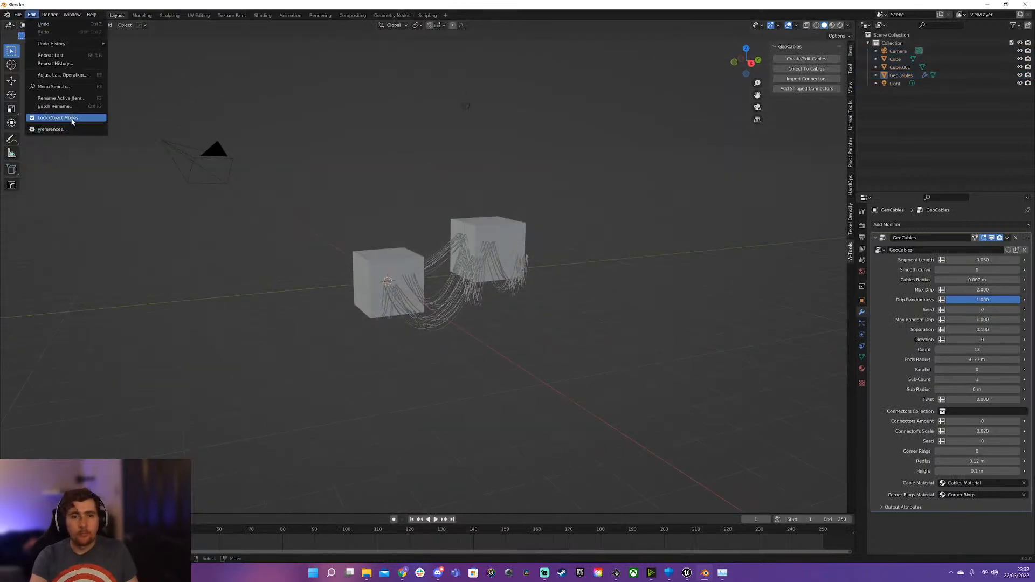
left_click(57, 130)
left_click(202, 32)
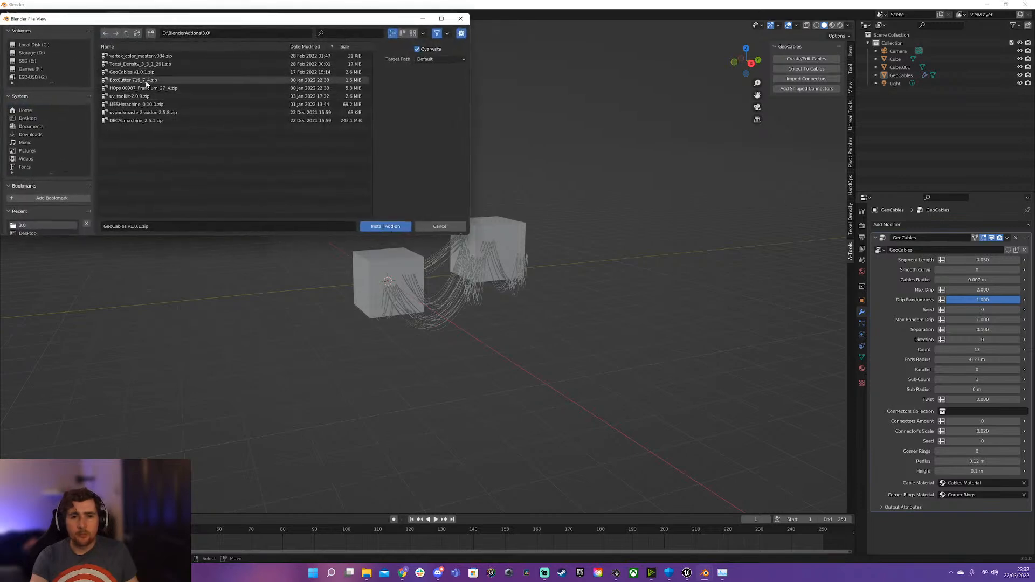
double_click(133, 79)
left_click(81, 53)
left_click(258, 18)
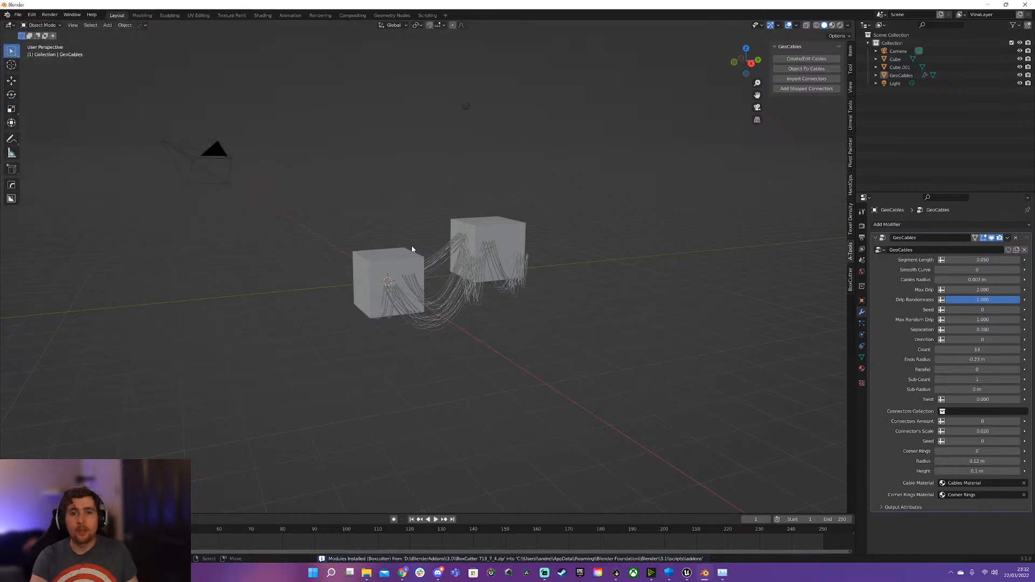
middle_click_drag(413, 250, 401, 249)
key("q")
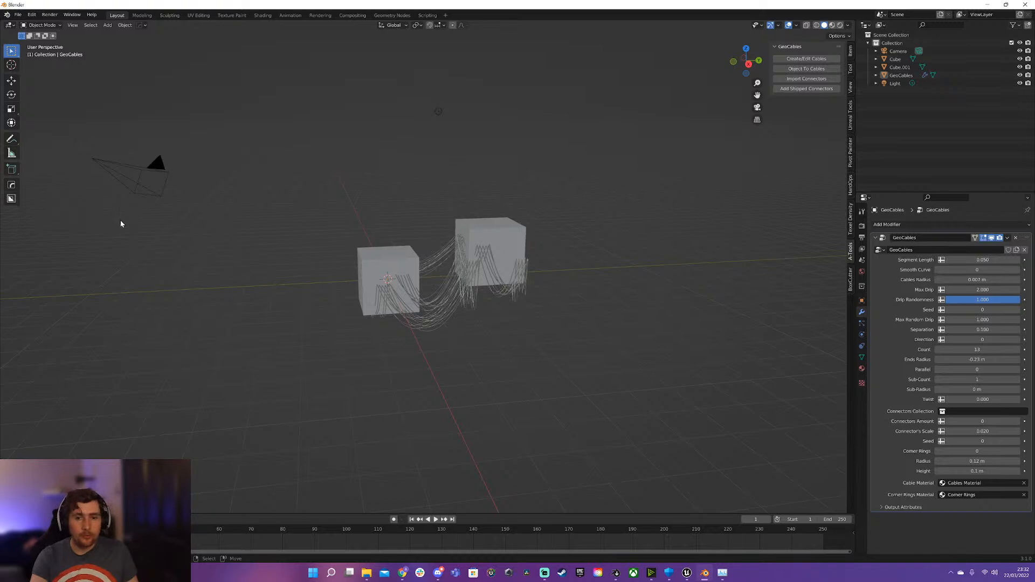
Switch to the BoxCutter tool and cut a box-shaped recess into the top of the first cube.
left_click(11, 200)
scroll(381, 289, "up", 3)
left_click(269, 234)
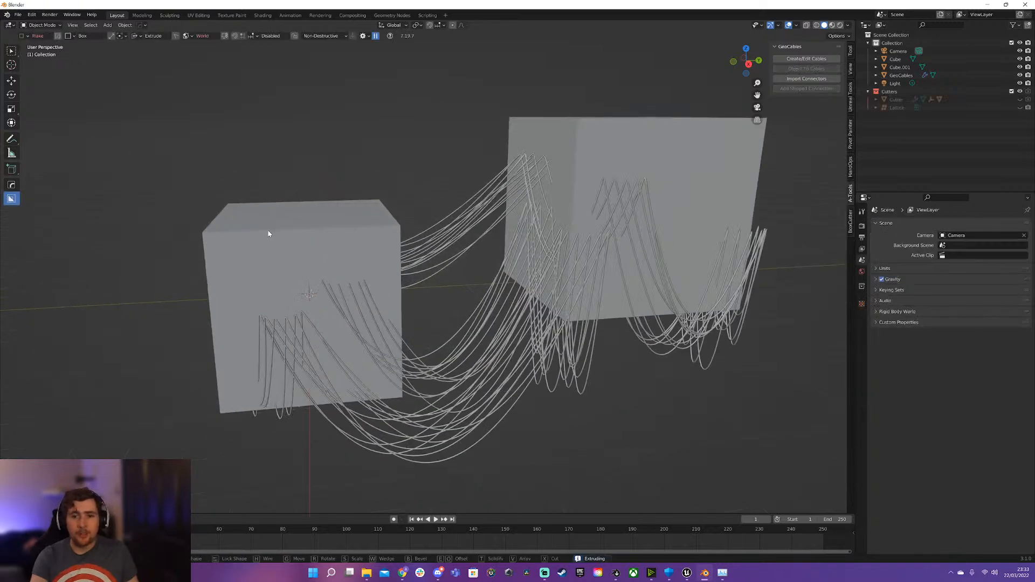
left_click(279, 241)
mouse_move(274, 243)
left_mouse_down()
mouse_move(337, 258)
mouse_move(349, 213)
left_mouse_up()
middle_click_drag(349, 214, 318, 326)
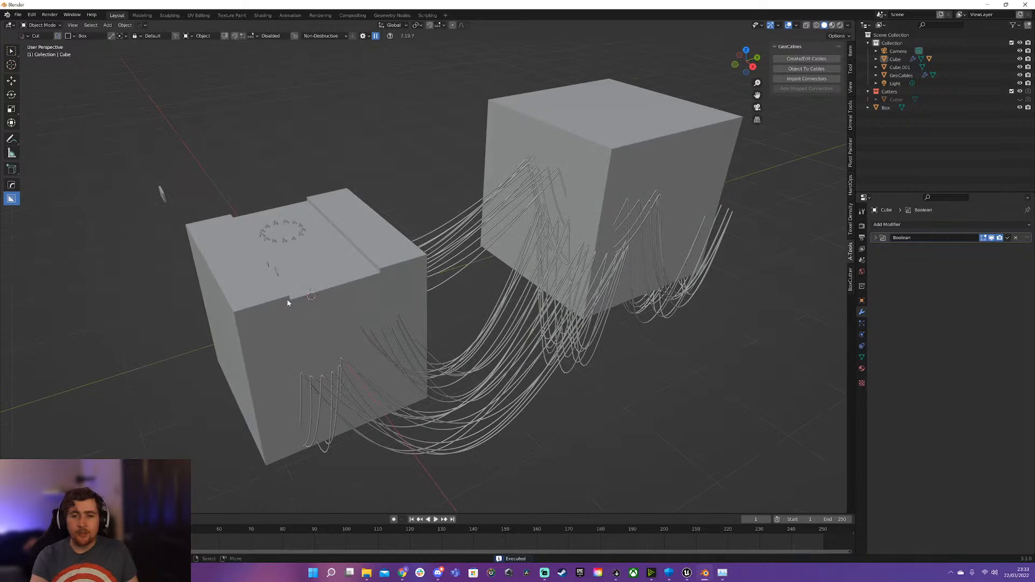
Select the first cube and cut two more boxes, one across its top edge and one into its side face.
mouse_move(268, 318)
left_mouse_down()
mouse_move(323, 347)
mouse_move(276, 324)
left_mouse_up()
right_click(275, 322)
mouse_move(268, 309)
middle_mouse_down()
mouse_move(310, 268)
mouse_move(416, 257)
mouse_move(398, 245)
mouse_move(376, 260)
middle_mouse_up()
left_click(416, 257)
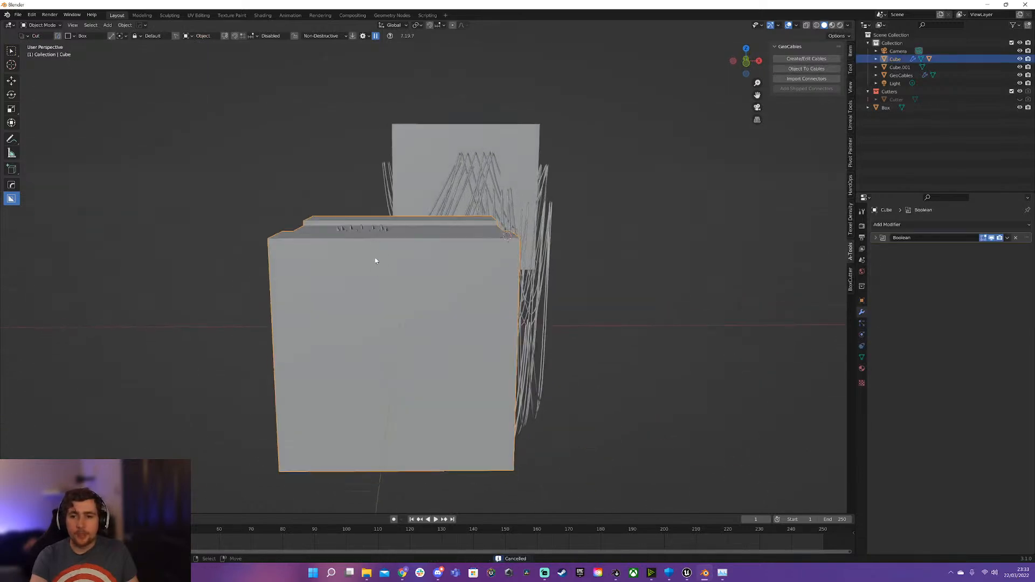
mouse_move(355, 246)
left_mouse_down()
mouse_move(455, 294)
mouse_move(448, 204)
left_mouse_up()
left_click_drag(344, 310, 475, 273)
mouse_move(475, 274)
middle_mouse_down()
mouse_move(432, 247)
mouse_move(506, 269)
mouse_move(496, 296)
mouse_move(495, 267)
middle_mouse_up()
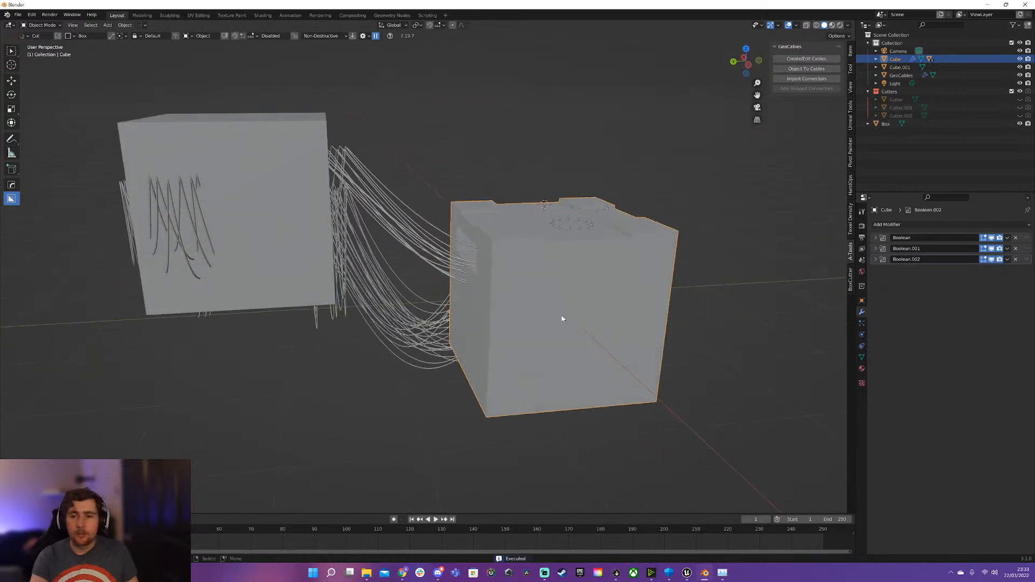
Cut a rectangular opening into each of two further side faces of the first cube.
left_click_drag(524, 304, 624, 351)
middle_click_drag(608, 330, 361, 283)
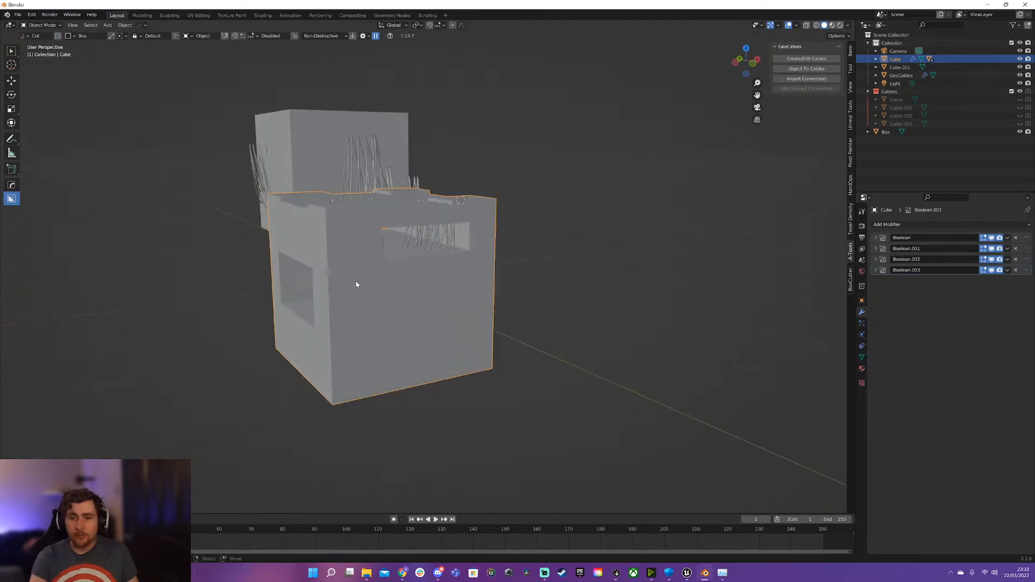
mouse_move(342, 282)
left_mouse_down()
mouse_move(403, 314)
mouse_move(465, 322)
mouse_move(485, 362)
left_mouse_up()
Turn on BoxCutter snapping with dots and cut another box into the first cube's side.
left_click(236, 36)
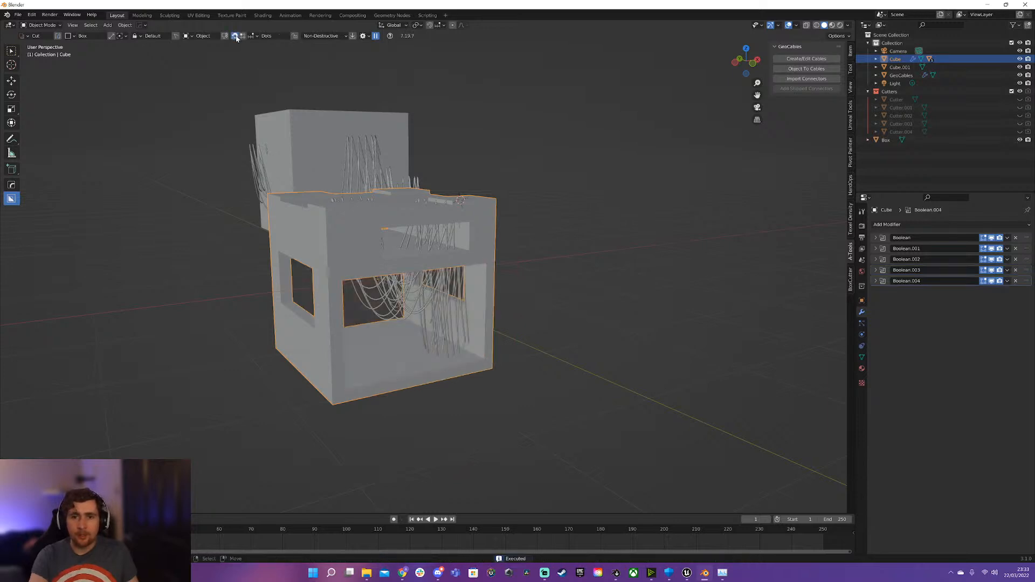
mouse_move(336, 227)
left_mouse_down()
mouse_move(355, 255)
mouse_move(393, 254)
mouse_move(426, 323)
mouse_move(472, 247)
mouse_move(478, 270)
mouse_move(423, 294)
mouse_move(481, 273)
mouse_move(438, 275)
mouse_move(490, 274)
left_mouse_up()
middle_click_drag(489, 274, 446, 256)
middle_click_drag(349, 255, 376, 274)
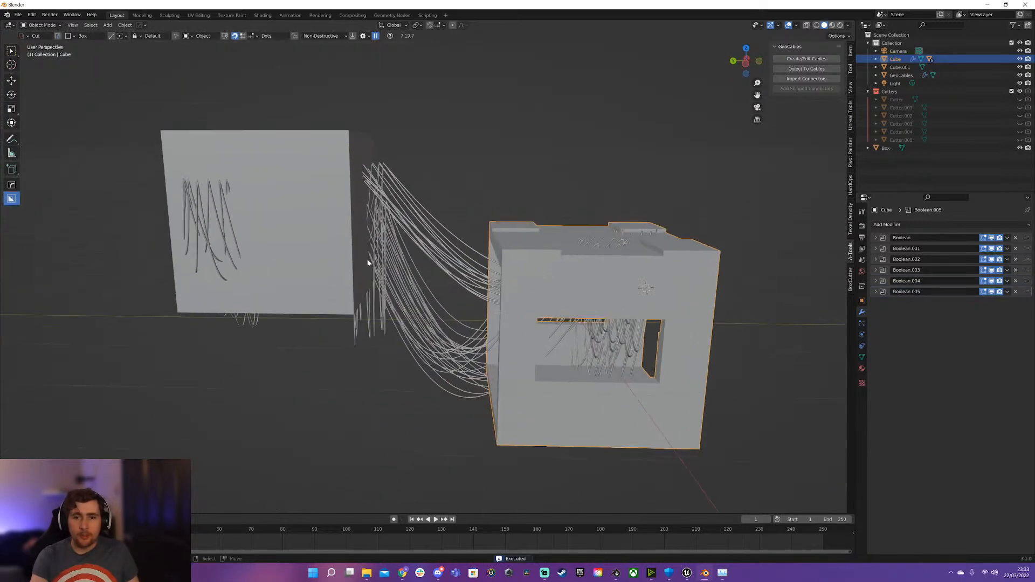
Make the second cube the cutting target and cut a rectangular notch through its vertical edge beside the cables.
left_click_drag(328, 188, 404, 261)
right_click(307, 213)
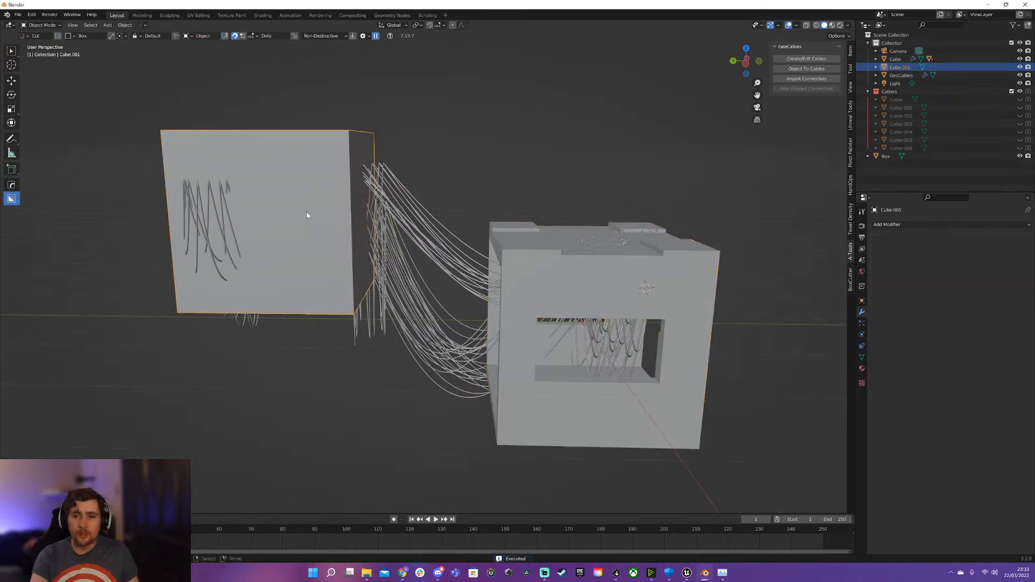
left_click_drag(342, 199, 416, 258)
middle_click_drag(417, 258, 388, 270)
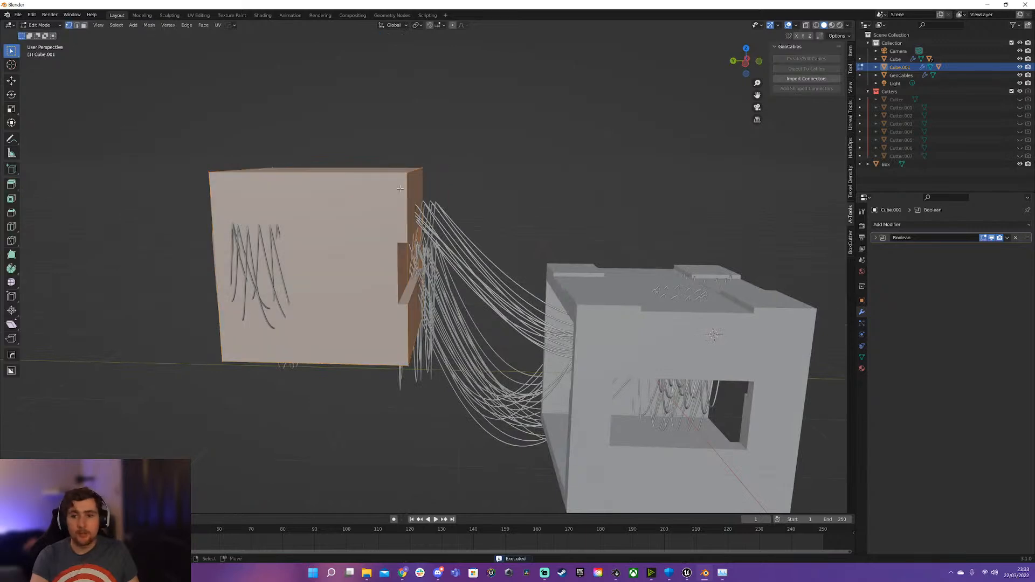
Look at the HardOps tool's options and return to the Select Box tool.
left_click(12, 184)
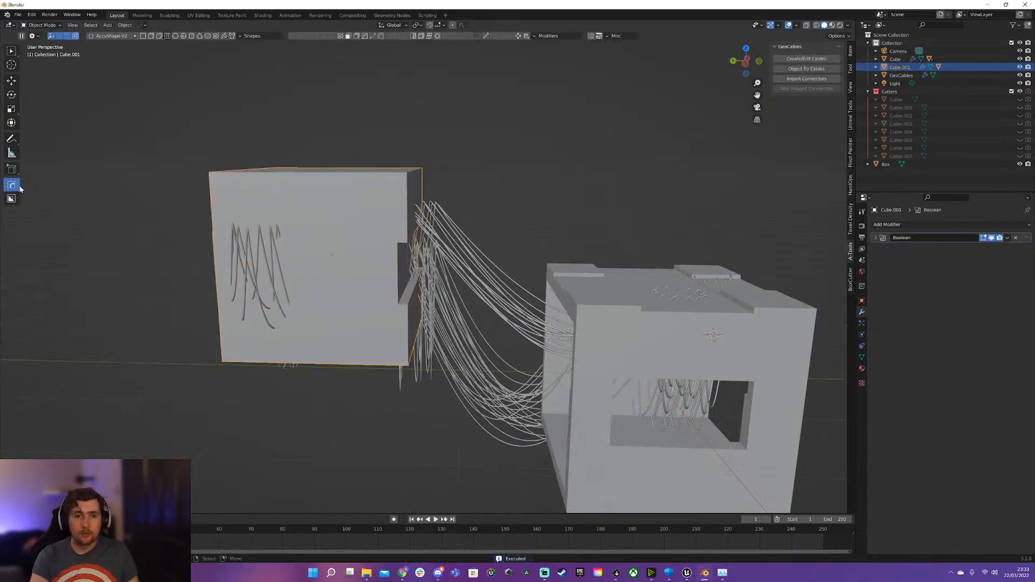
left_click(11, 51)
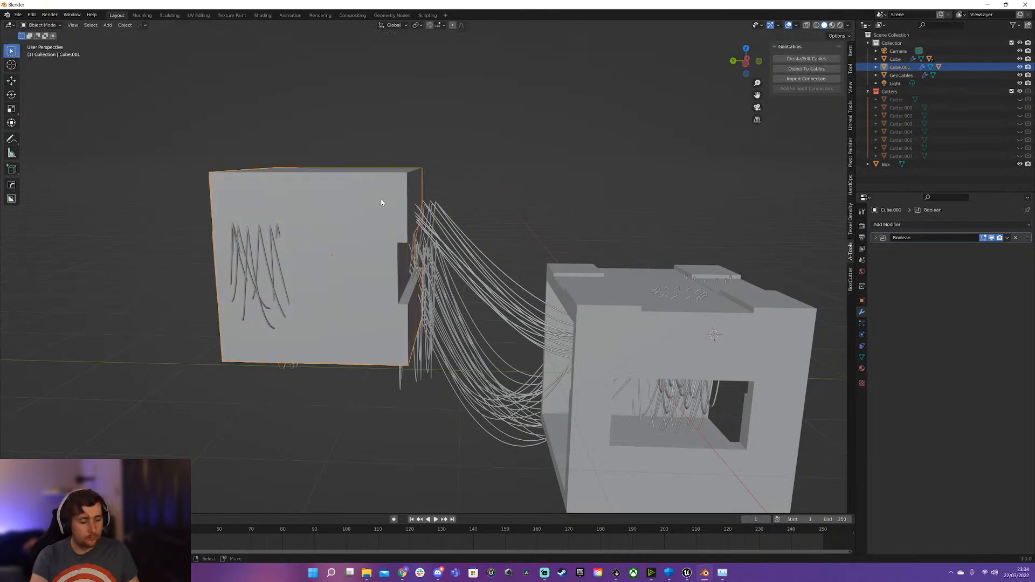
key("q")
key("Escape")
Select all visible objects in the scene and delete them.
middle_click_drag(344, 205, 322, 238)
scroll(318, 221, "down", 2)
left_click(359, 232)
scroll(411, 234, "down", 3)
key("a")
key("x")
left_click(359, 242)
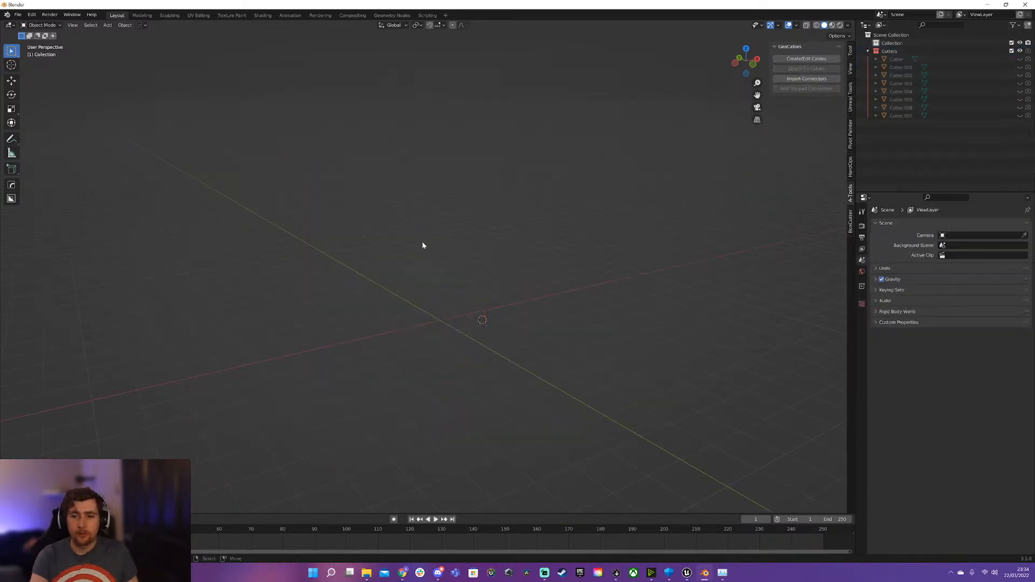
Delete the Cutters collection and all of the remaining cutter objects.
left_click(890, 51)
right_click(891, 51)
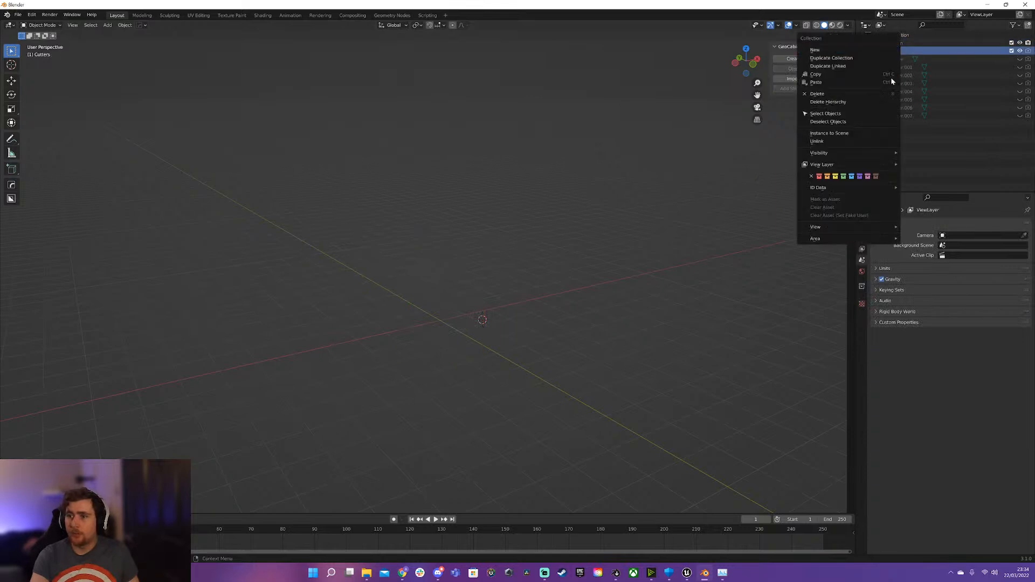
left_click(828, 95)
left_click_drag(878, 50, 739, 118)
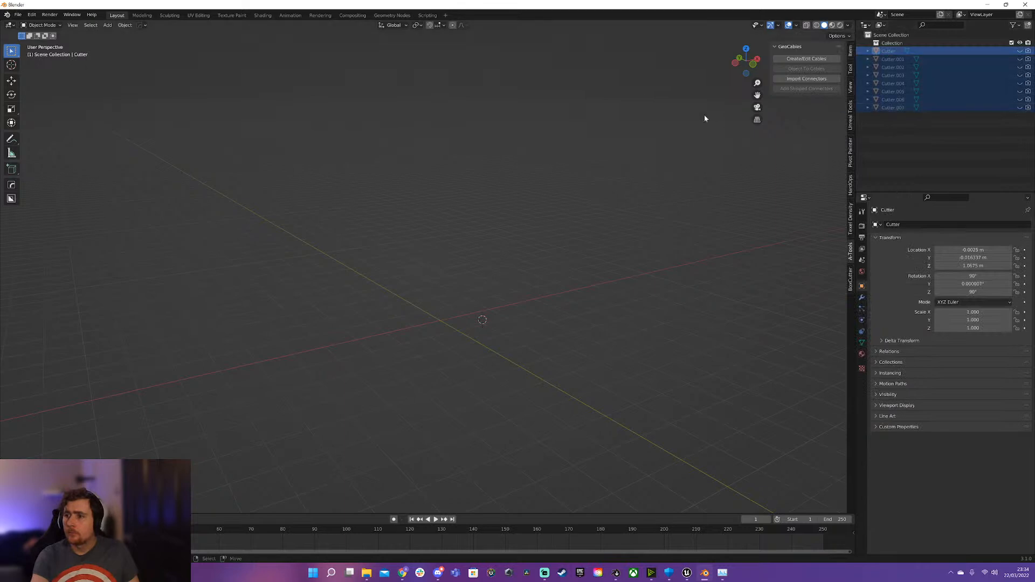
key("x")
left_click(716, 115)
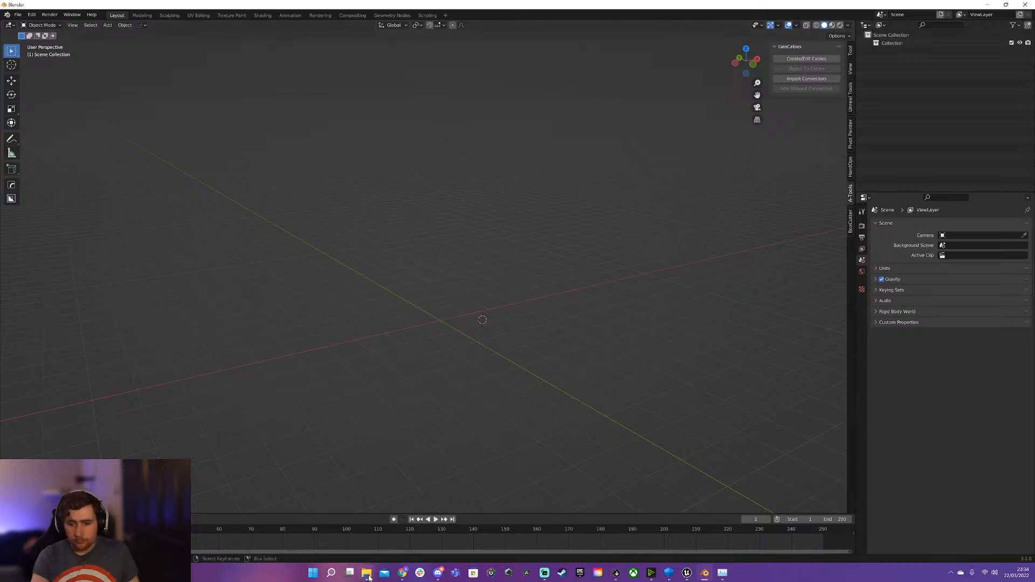
Install uv_toolkit-2.0.9.zip, enable the UV Toolkit add-on, and close the Preferences.
left_click(32, 15)
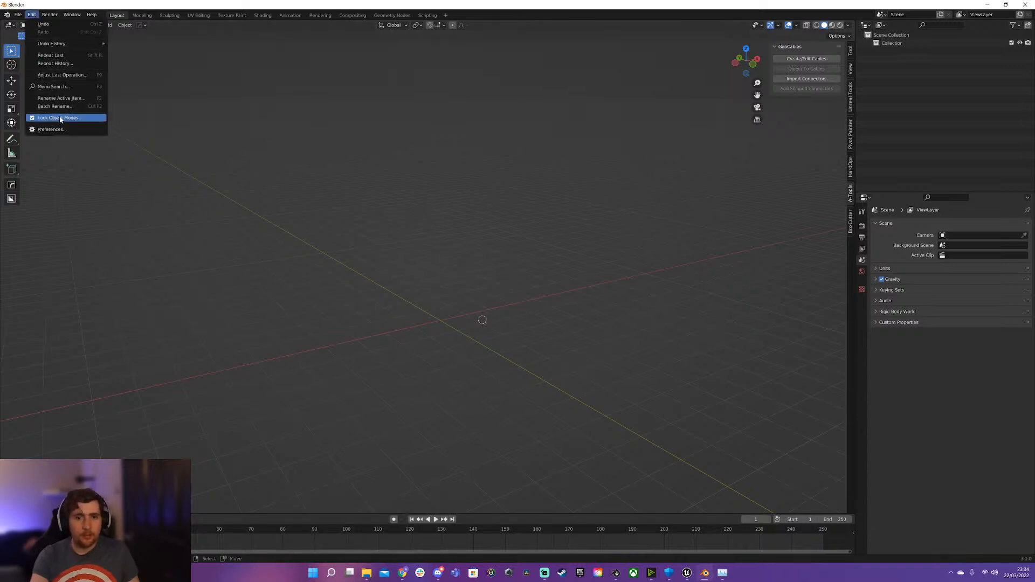
left_click(57, 129)
left_click(219, 30)
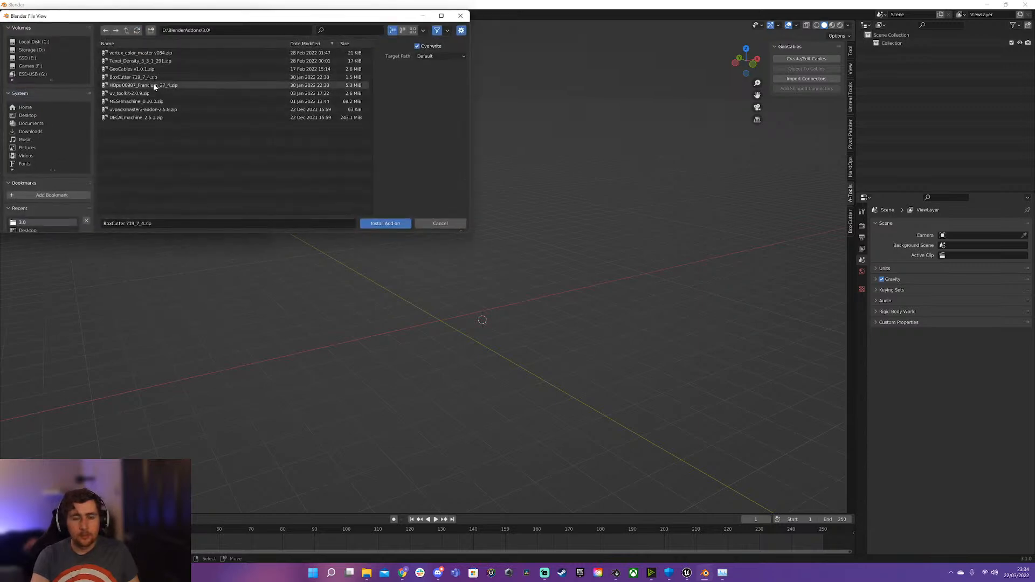
double_click(136, 94)
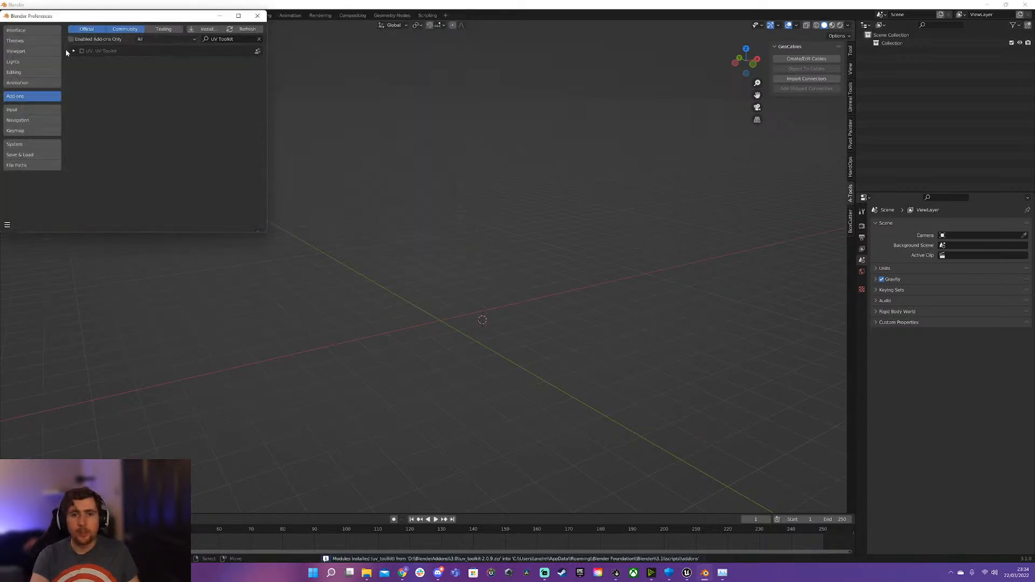
left_click(257, 15)
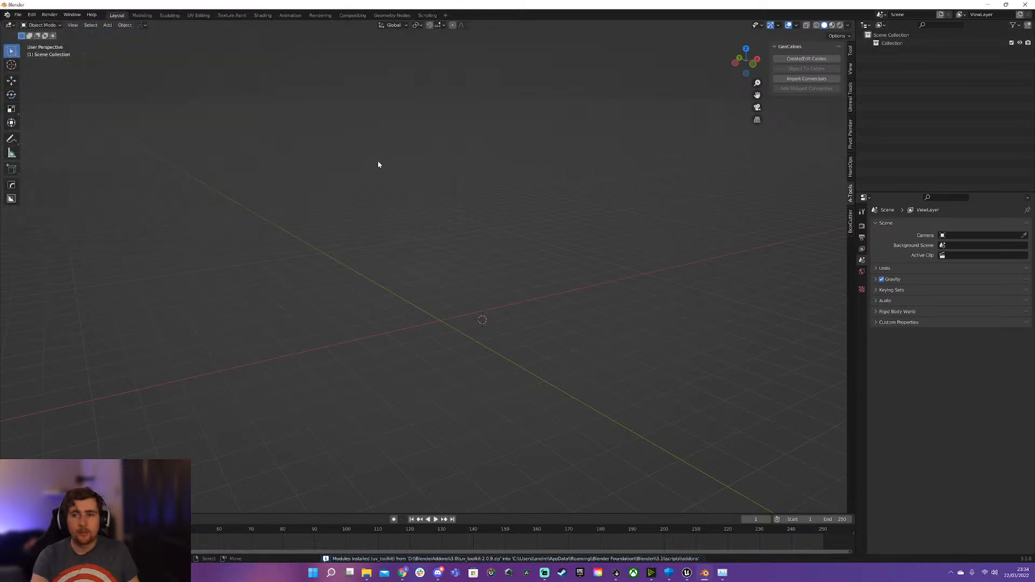
Add a cube, open it for editing in the UV Editing workspace, and select all its UVs with the UV sidebar shown.
key("shift+a")
mouse_move(485, 243)
left_click(534, 250)
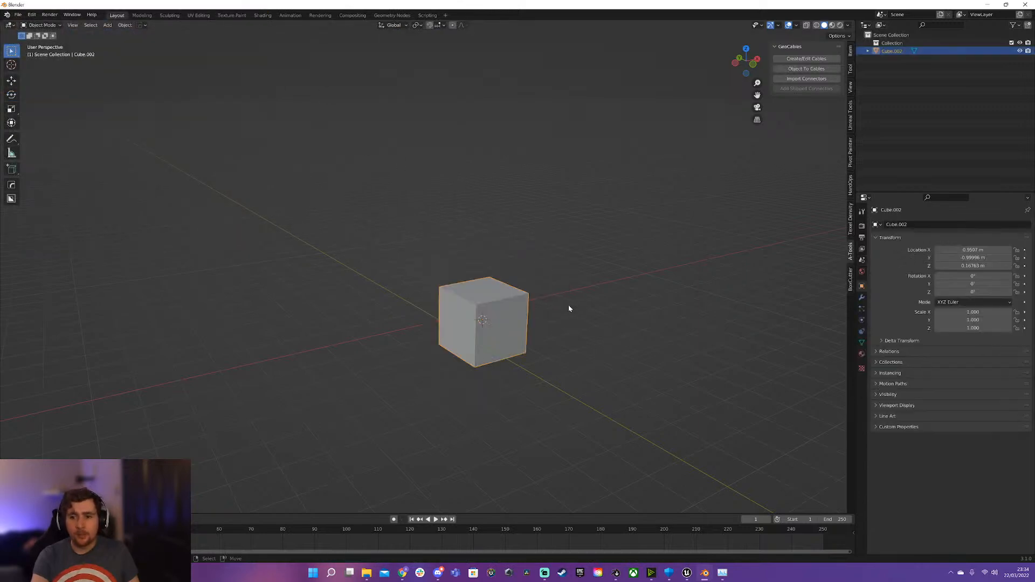
key("Tab")
left_click(199, 15)
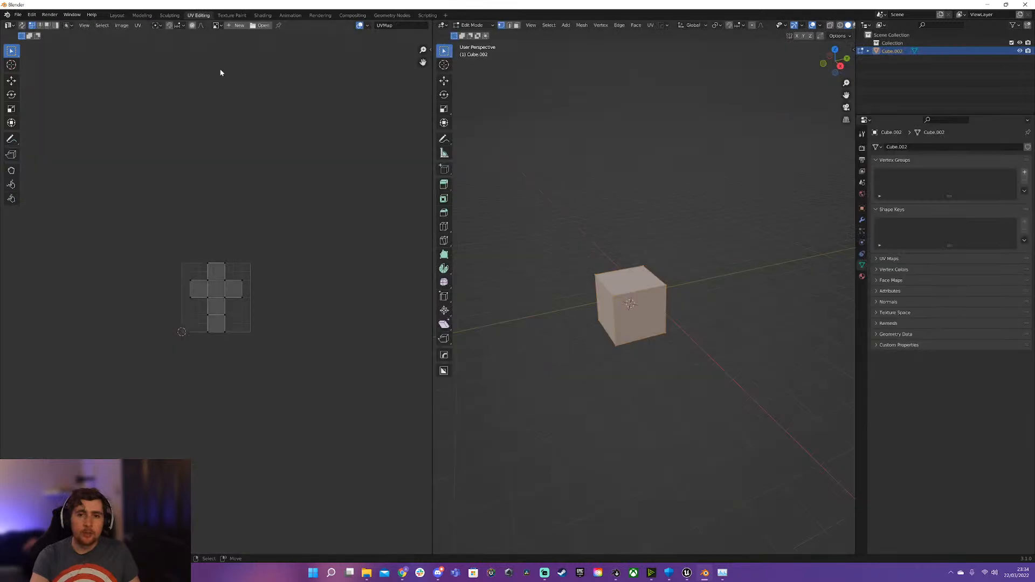
scroll(255, 313, "up", 6)
key("a")
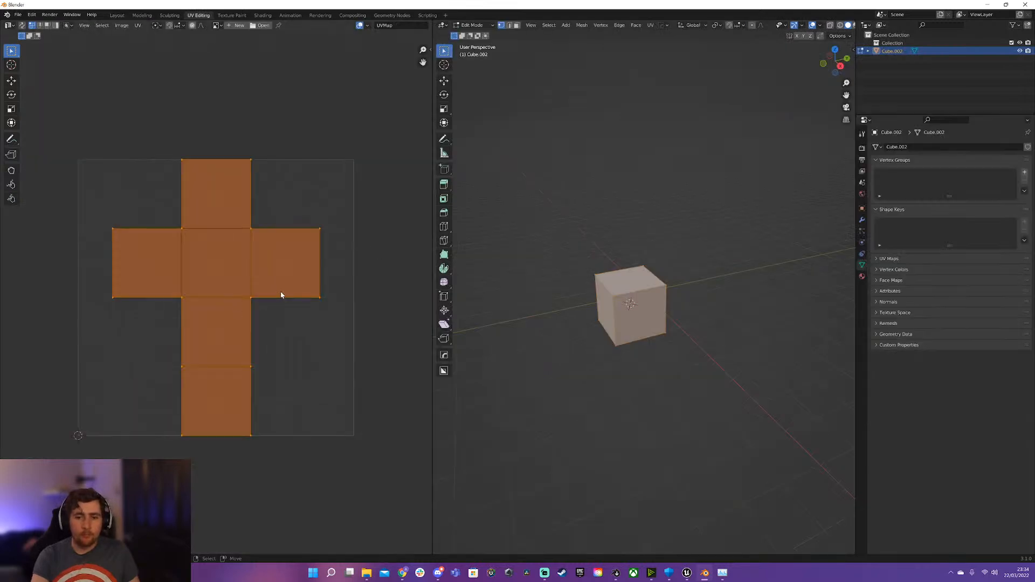
key("n")
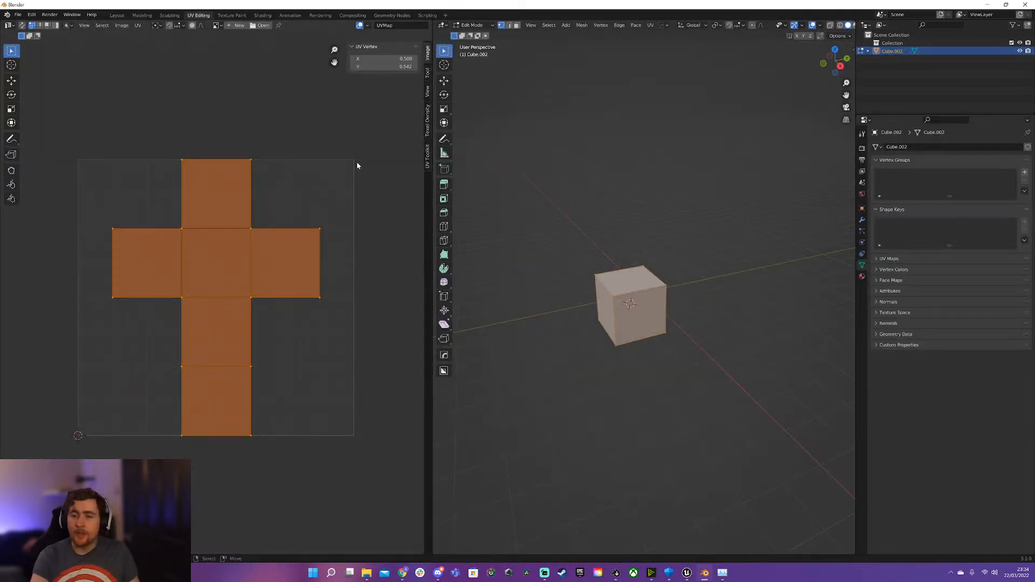
Delete the cube and add a UV sphere in its place.
key("Tab")
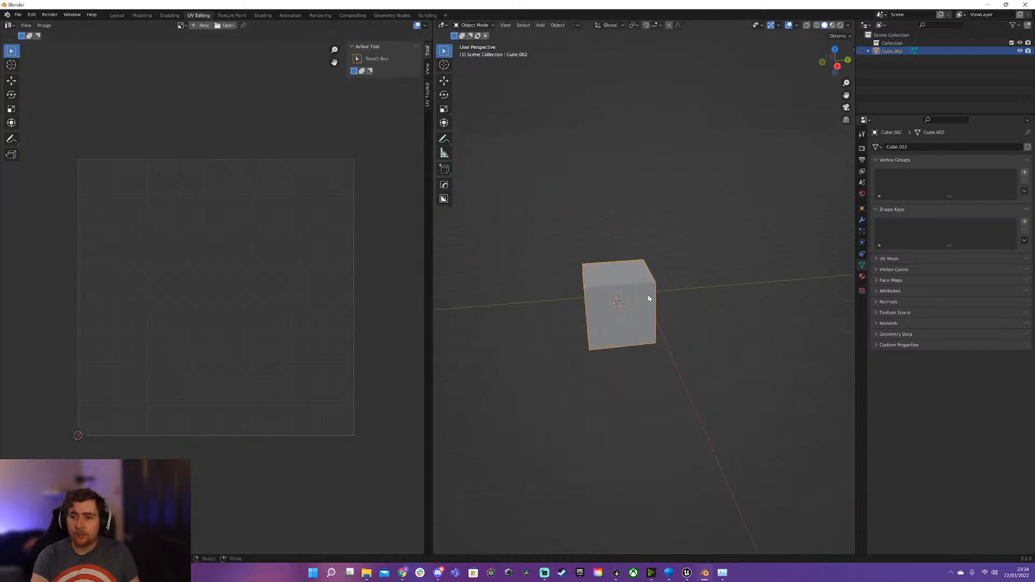
key("Delete")
key("shift+a")
mouse_move(636, 290)
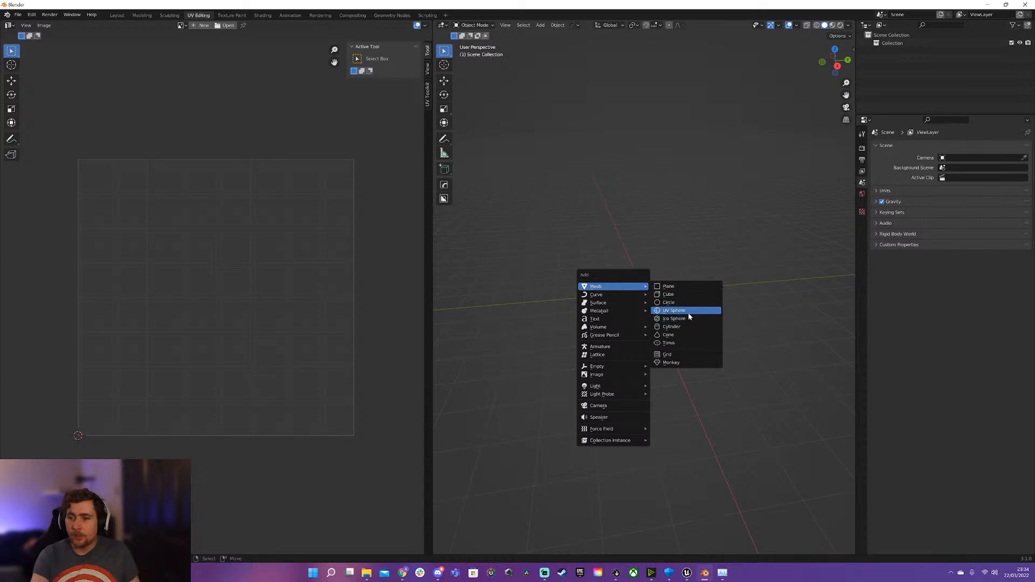
left_click(671, 311)
key("Tab")
key("Tab")
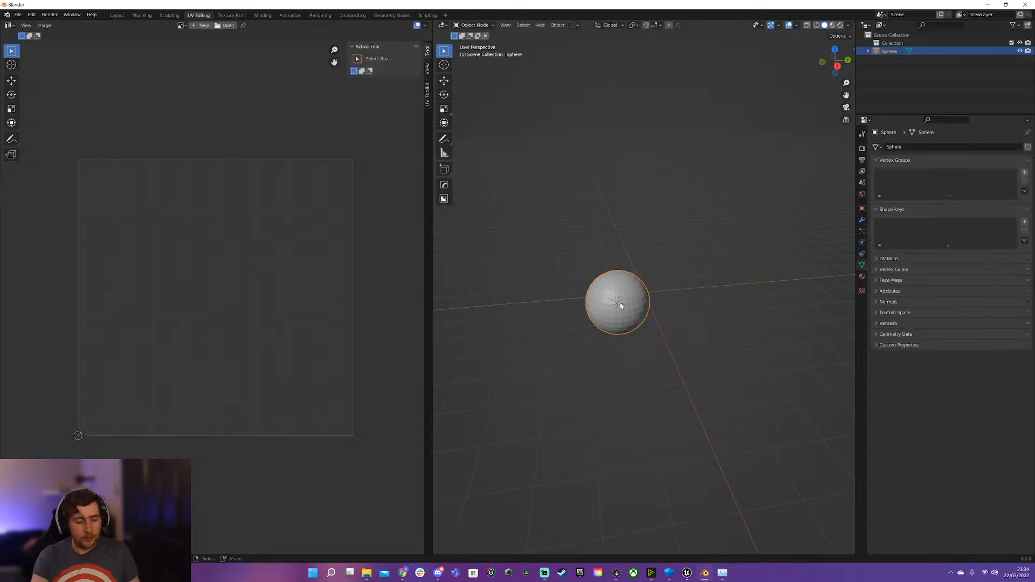
key("F3")
type("ma")
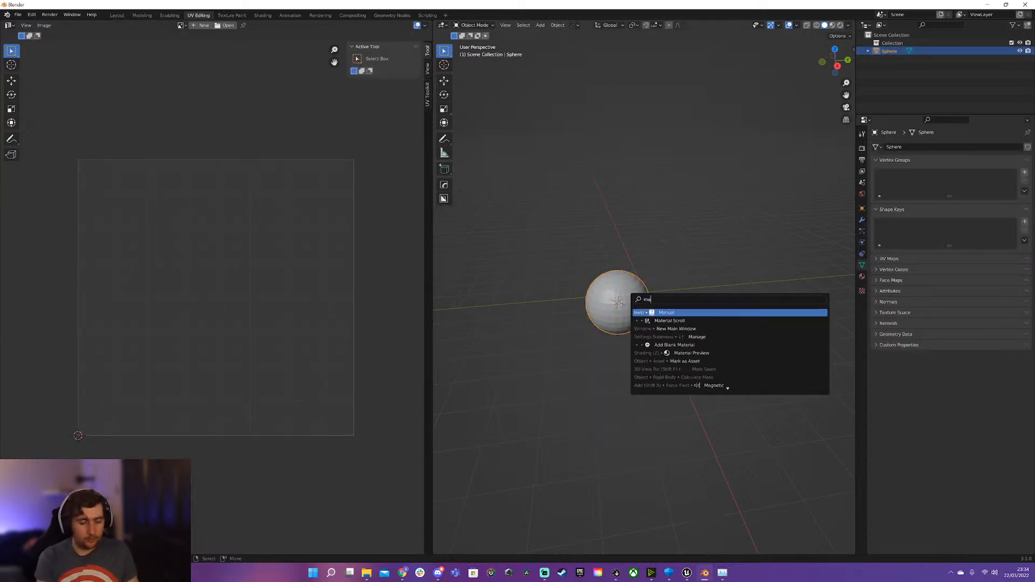
type("ke sea")
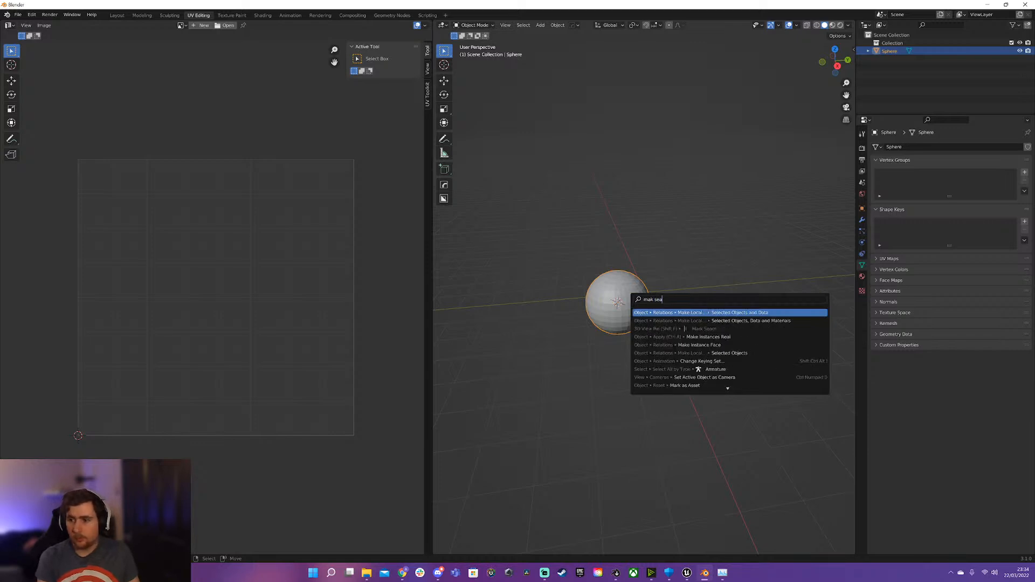
type("s")
key("BackSpace")
type("ms")
key("Escape")
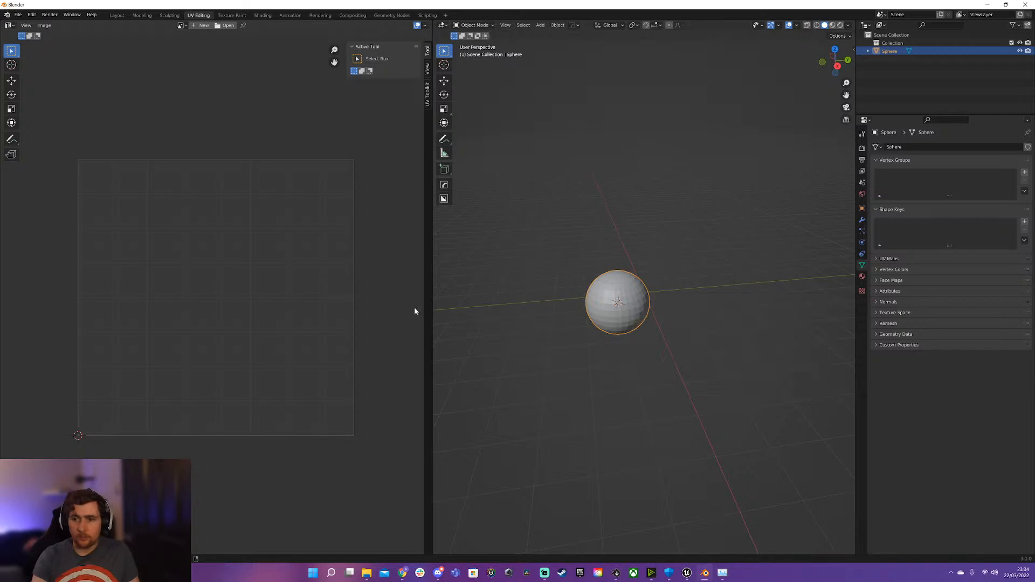
Enter Edit Mode on the sphere and show the UV Toolkit tools in the UV editor.
key("Tab")
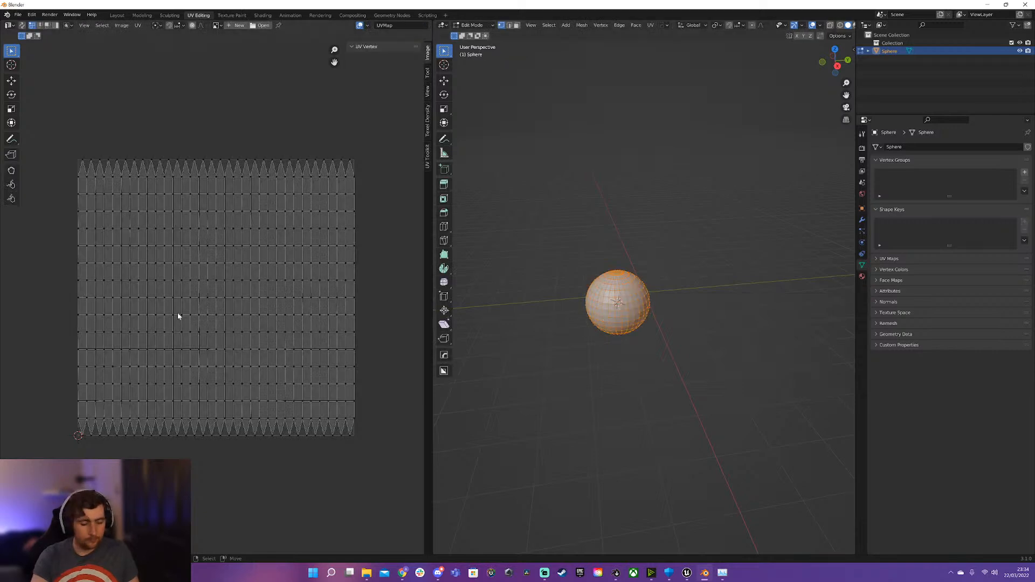
left_click(428, 156)
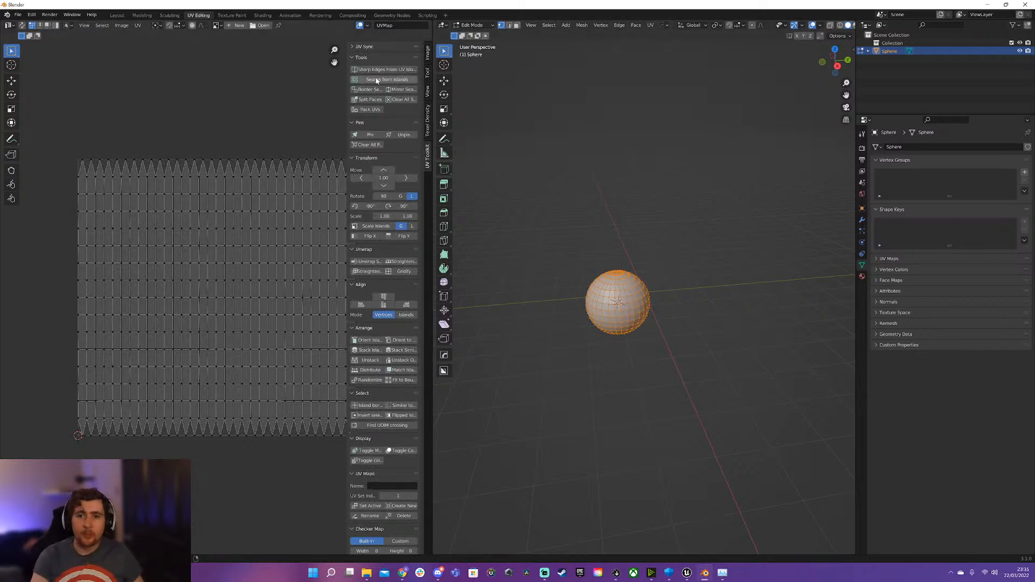
scroll(587, 285, "up", 7)
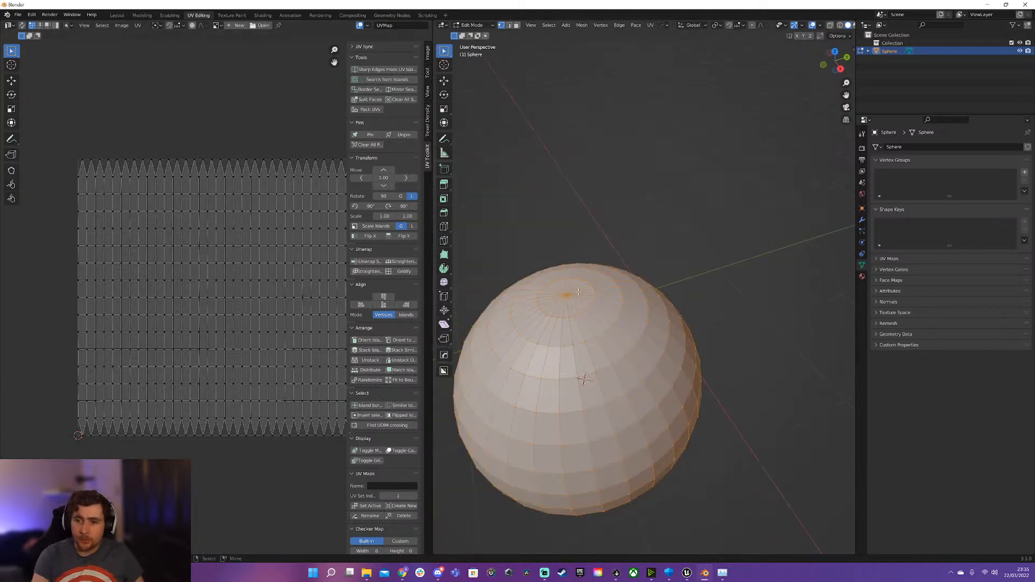
Try to unwrap the sphere.
key("u")
left_click(604, 331)
middle_click_drag(504, 276, 559, 260)
left_click(559, 260)
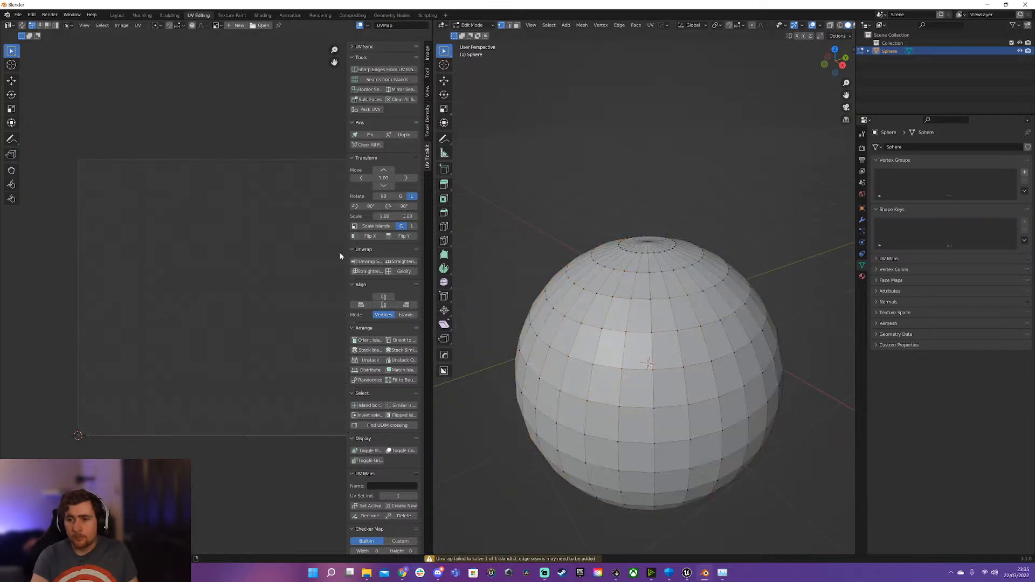
Select the whole sphere mesh and create seams from its UV islands with UV Toolkit.
key("a")
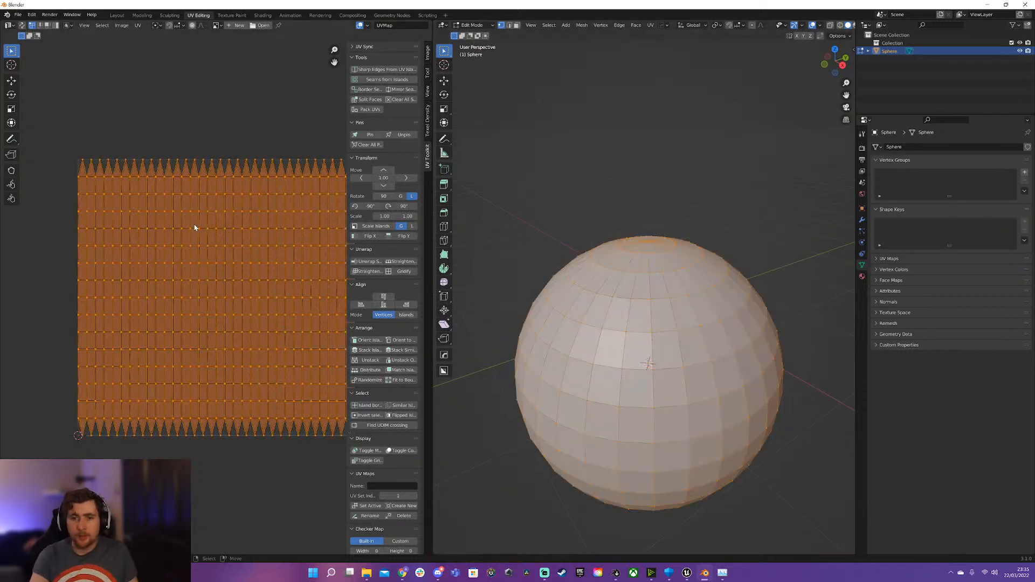
left_click(377, 78)
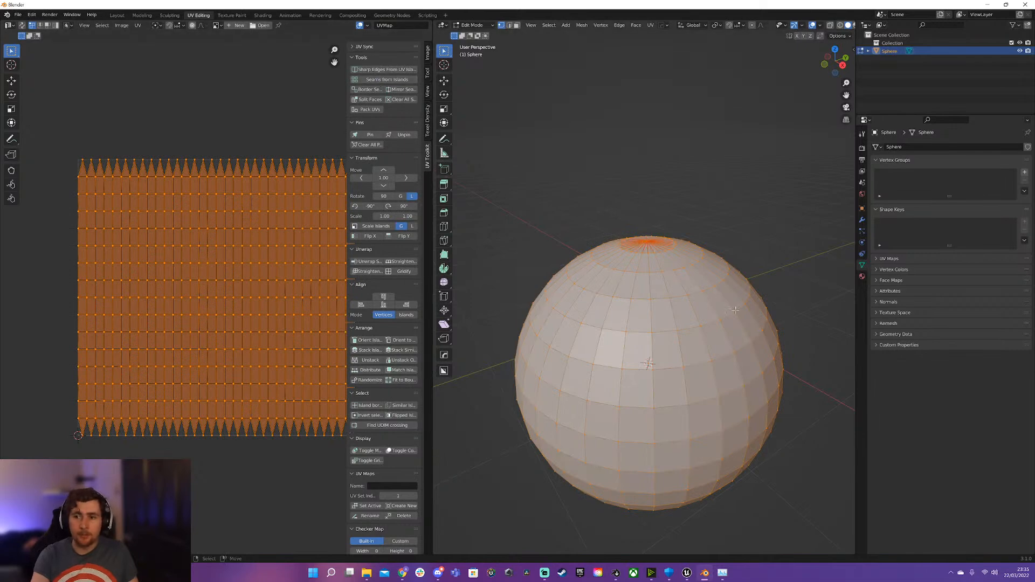
Unwrap the sphere again and select all UVs of the resulting island.
key("u")
left_click(714, 295)
middle_click_drag(164, 296, 163, 312)
left_click(174, 253, "alt")
left_click(175, 256, "alt")
key("a")
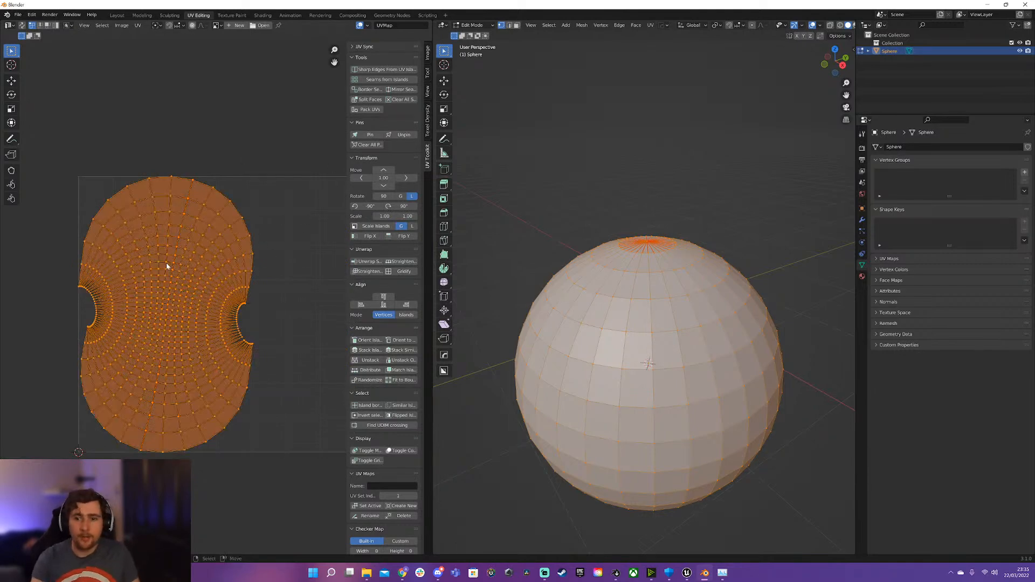
Try UV Toolkit's Straighten and Gridify operations on the sphere's whole UV island, undoing each attempt.
left_click(377, 273)
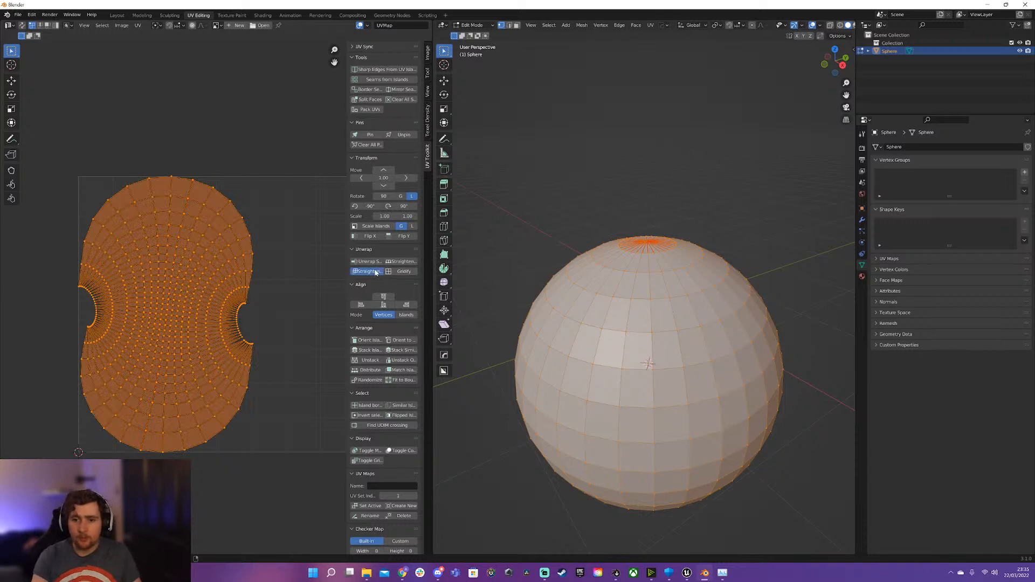
key("ctrl+z")
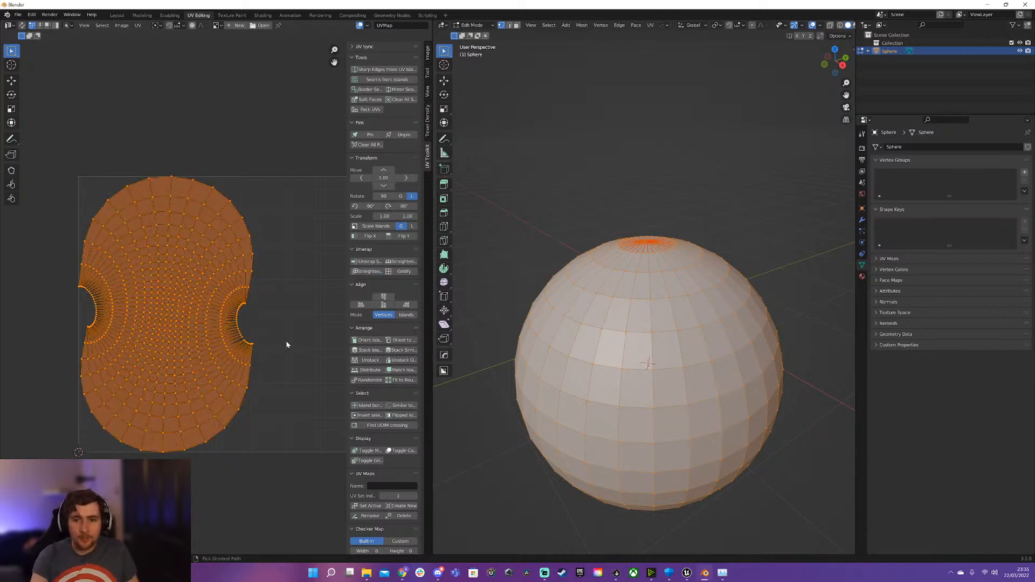
left_click(399, 272)
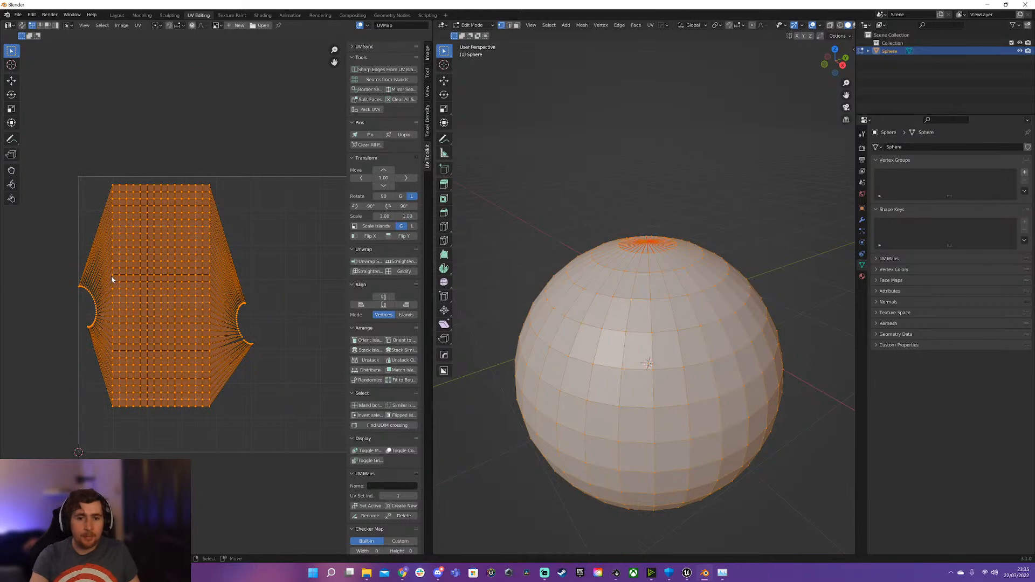
scroll(98, 286, "up", 6)
scroll(81, 316, "down", 4)
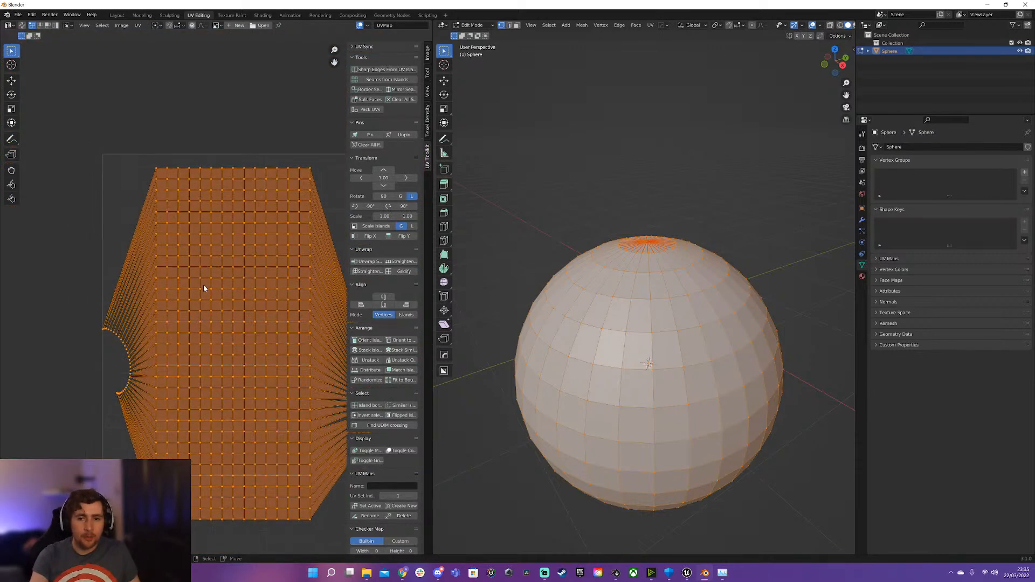
key("ctrl+z")
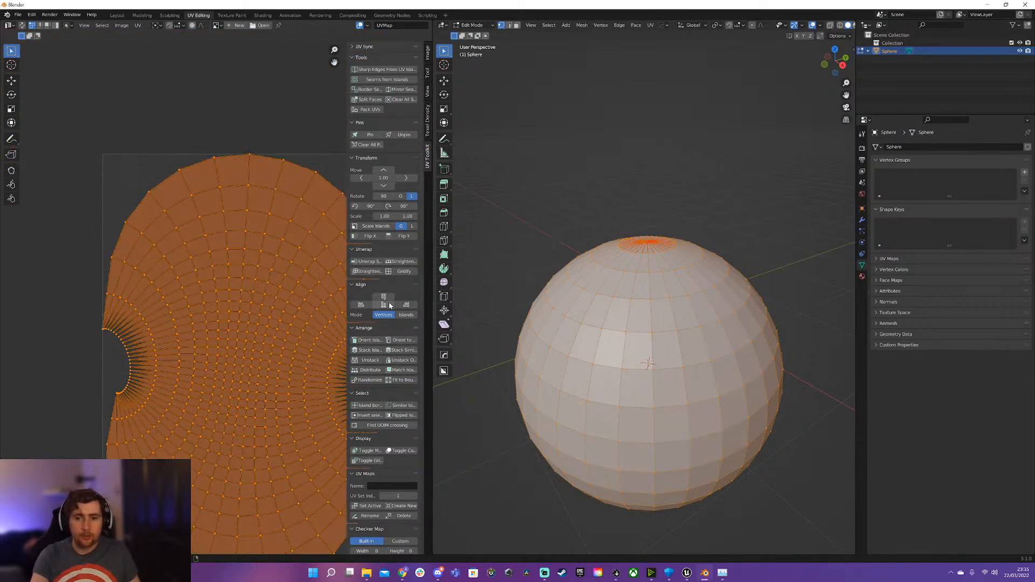
left_click(370, 272)
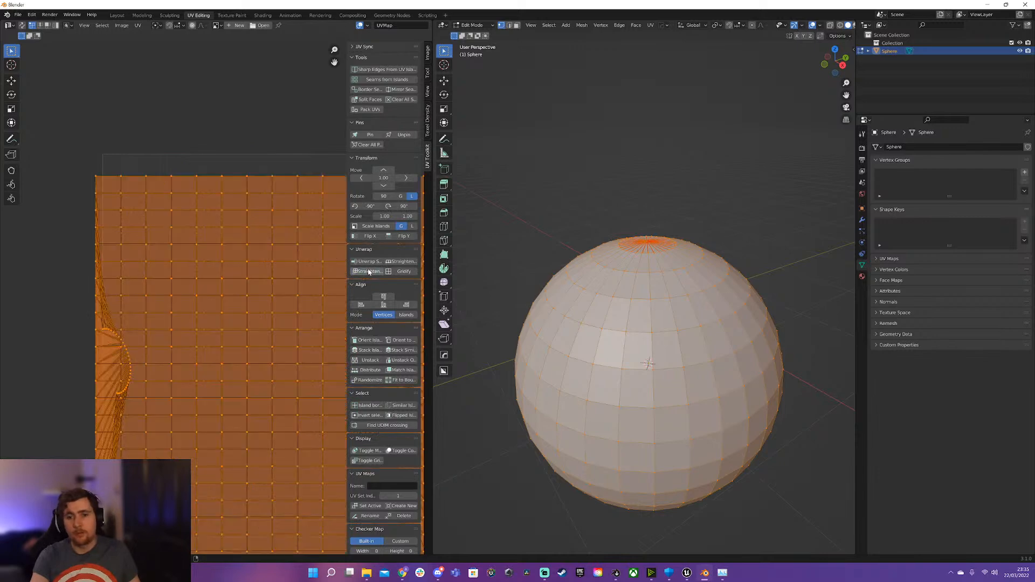
key("ctrl+z")
scroll(164, 328, "down", 5)
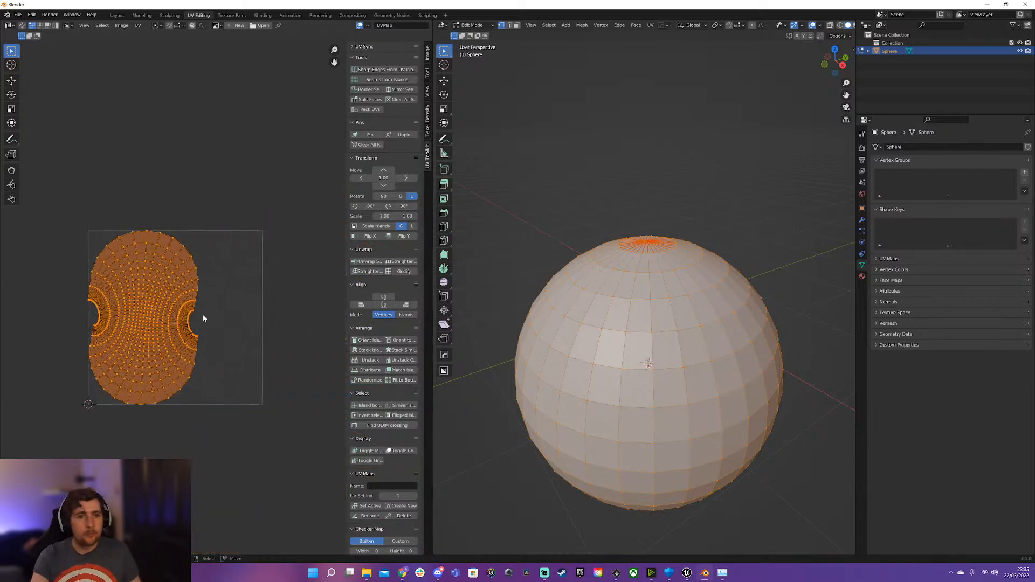
Try straightening the curved edge loops beside the notches of the sphere's UV island.
scroll(210, 302, "up", 4)
middle_click_drag(171, 326, 285, 315)
left_click(151, 330, "alt")
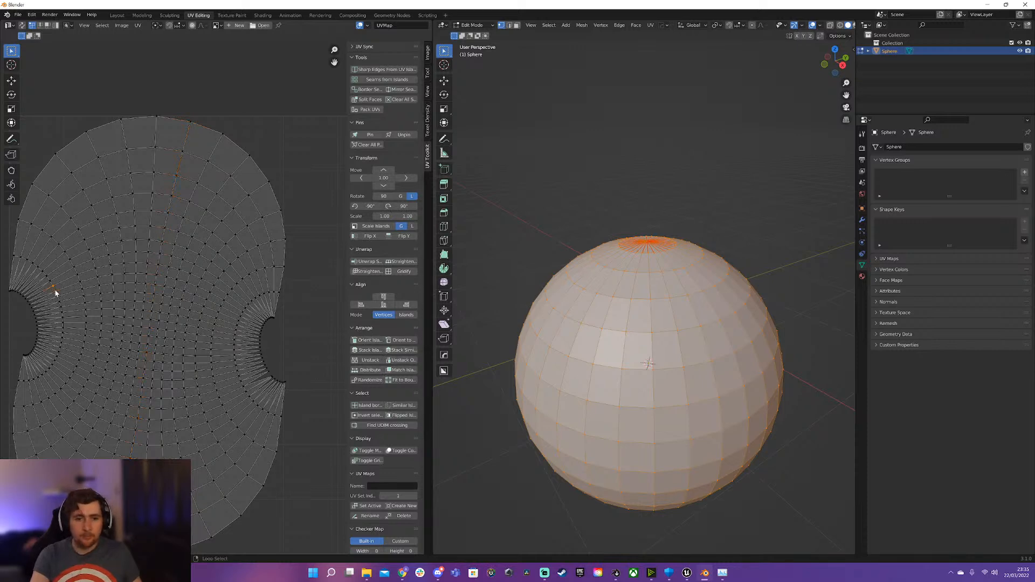
left_click(20, 384, "alt")
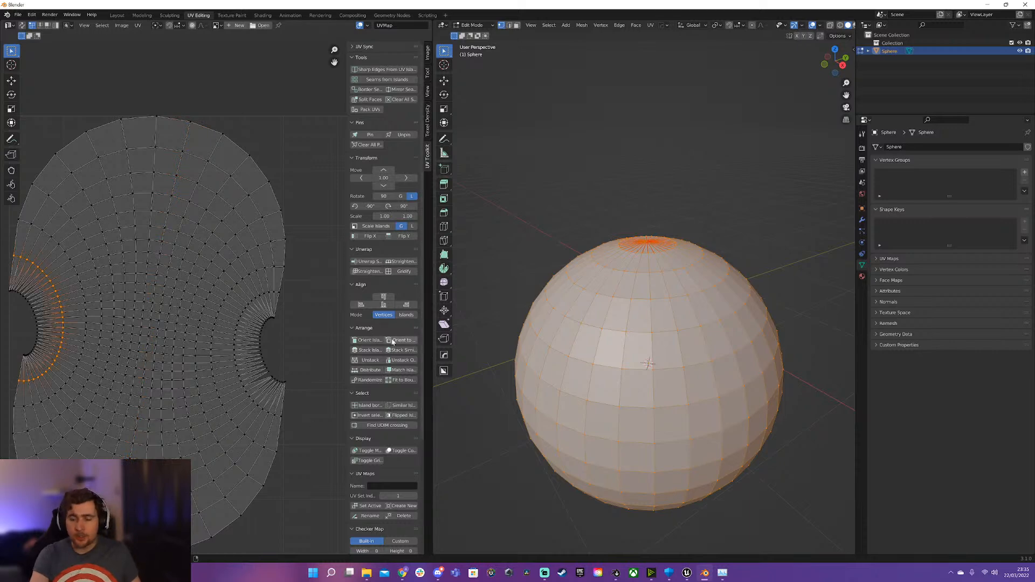
left_click(372, 271)
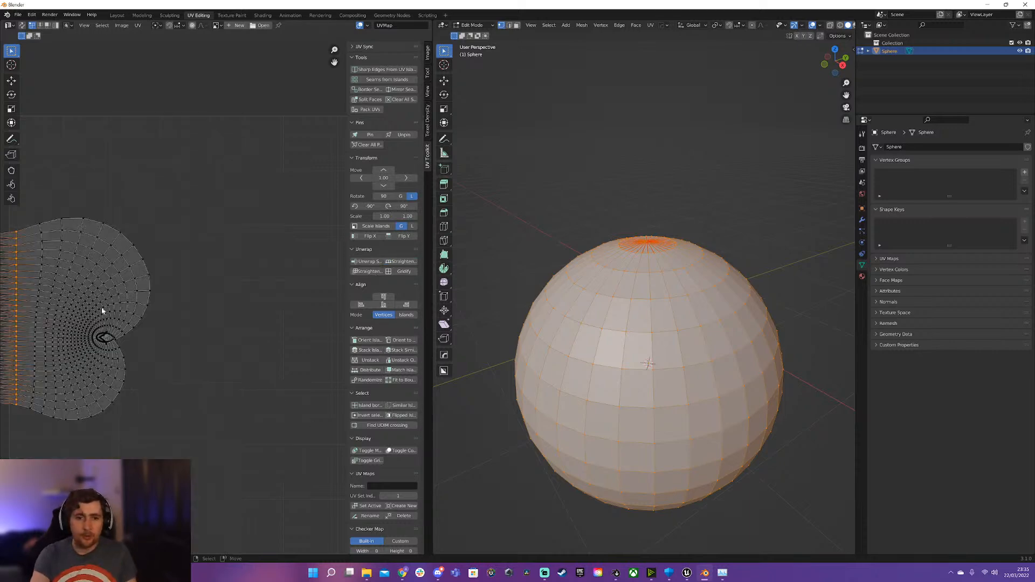
left_click(263, 353, "alt")
left_click(293, 363, "alt")
left_click(403, 262)
key("ctrl+z")
Straighten the edge loop running lengthwise through the middle of the UV island.
left_click(228, 367, "ctrl")
scroll(231, 368, "up", 3)
scroll(231, 364, "down", 4)
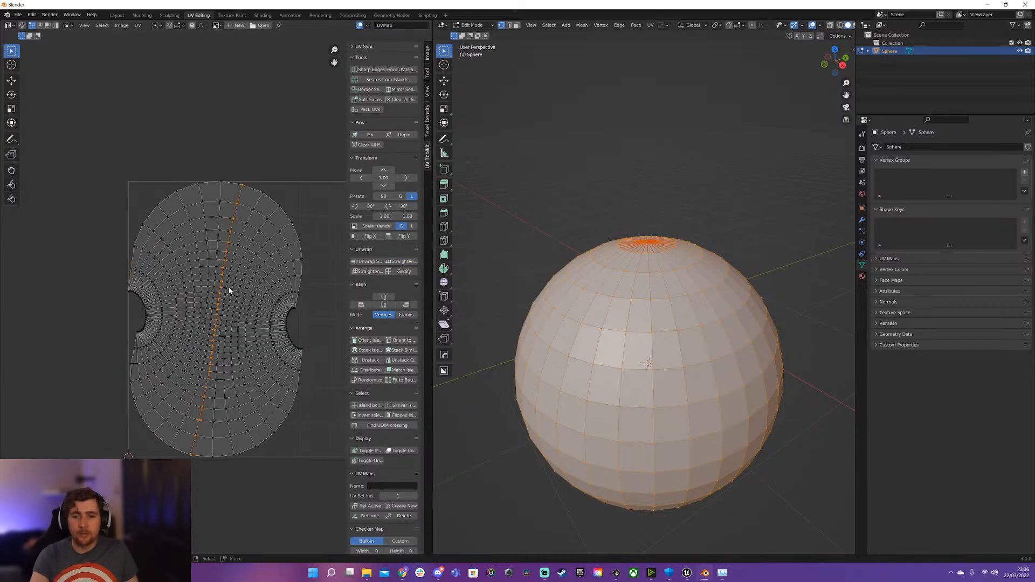
left_click(404, 262)
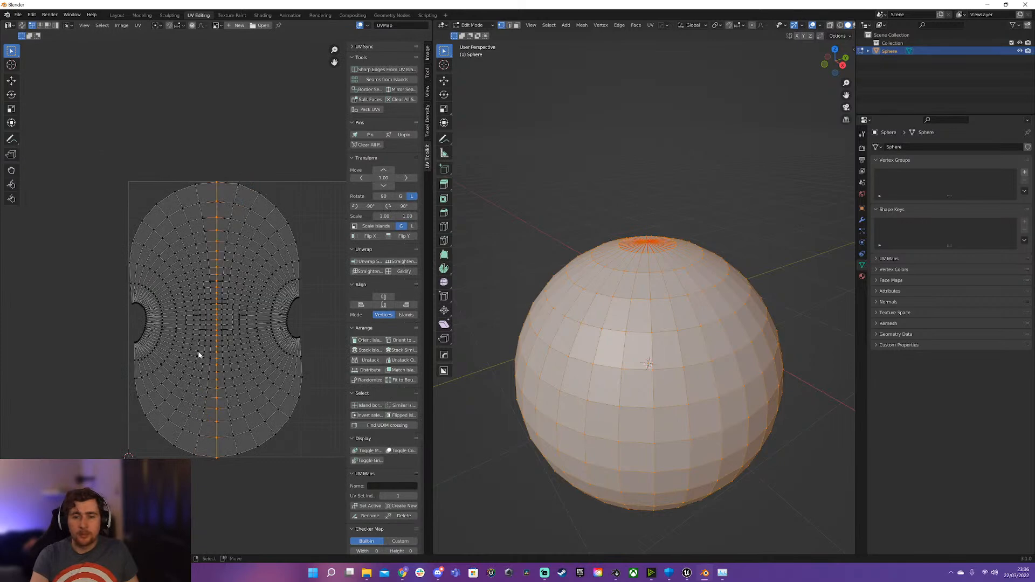
Straighten more lengthwise edge loops beside the middle of the island and undo the last straightening.
scroll(220, 365, "up", 4)
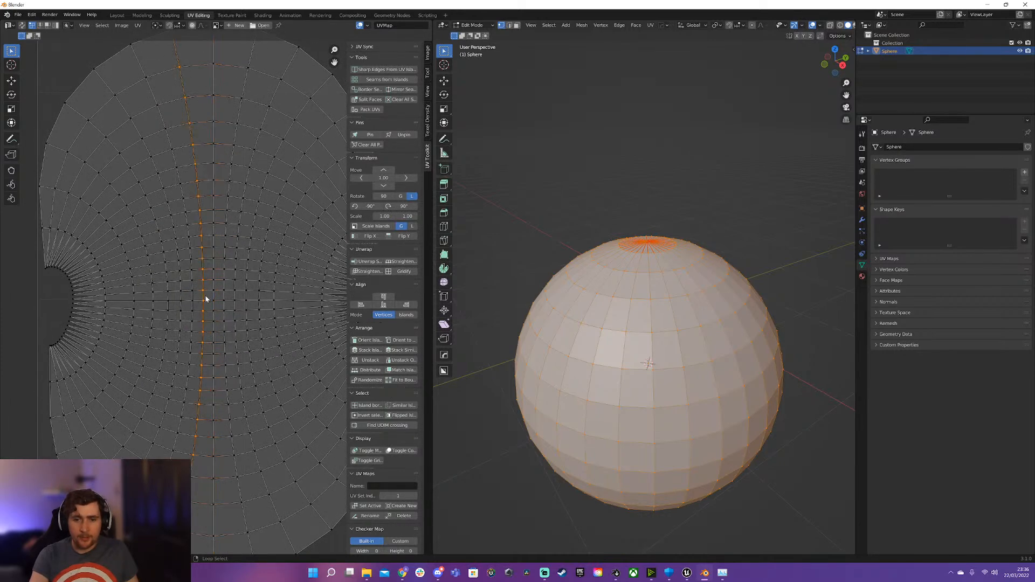
left_click(402, 262)
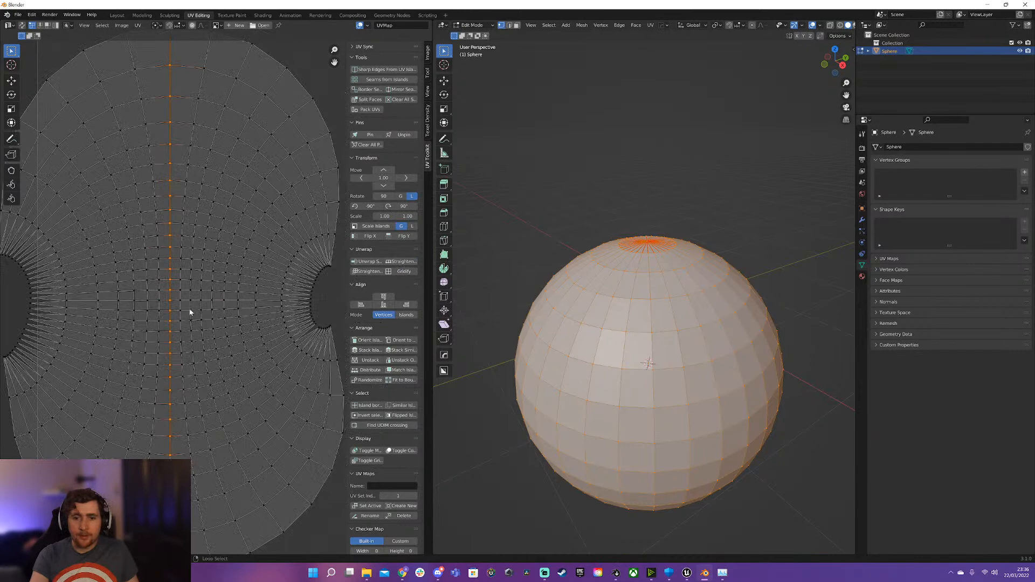
left_click(403, 262)
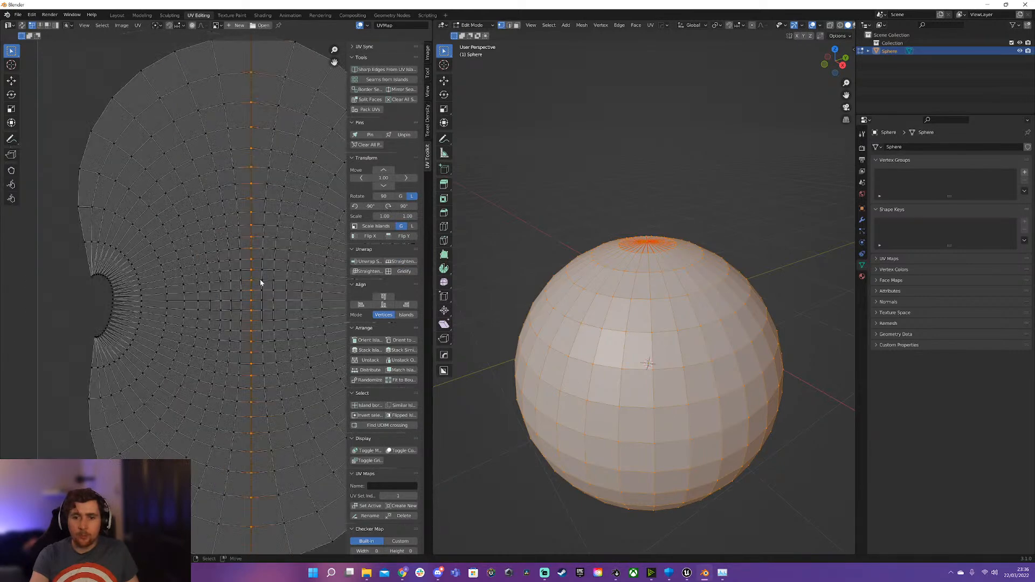
key("ctrl+z")
scroll(232, 313, "down", 5)
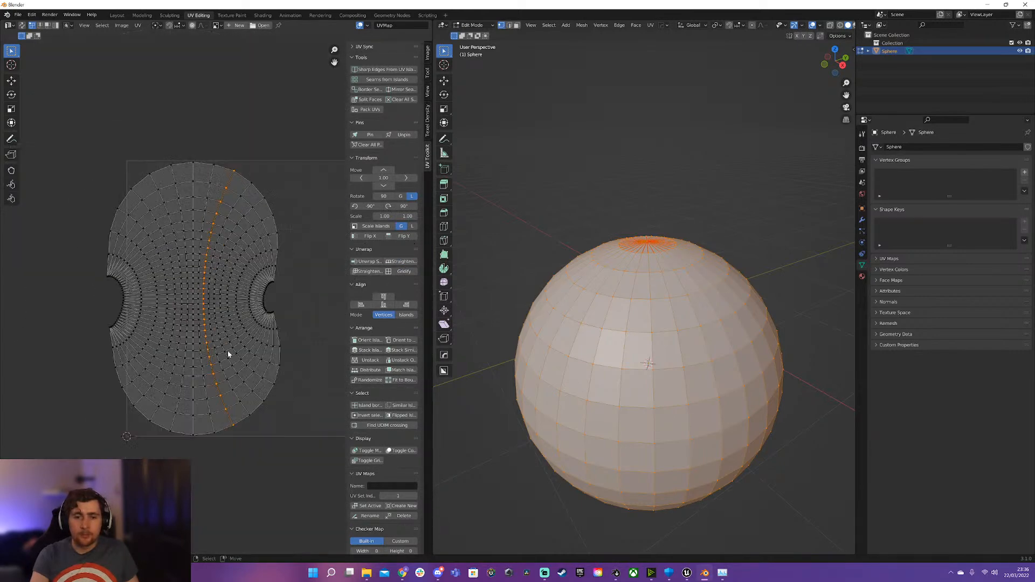
Try to gridify the UVs around the island's left notch.
left_click(139, 305, "alt")
scroll(139, 305, "up", 5)
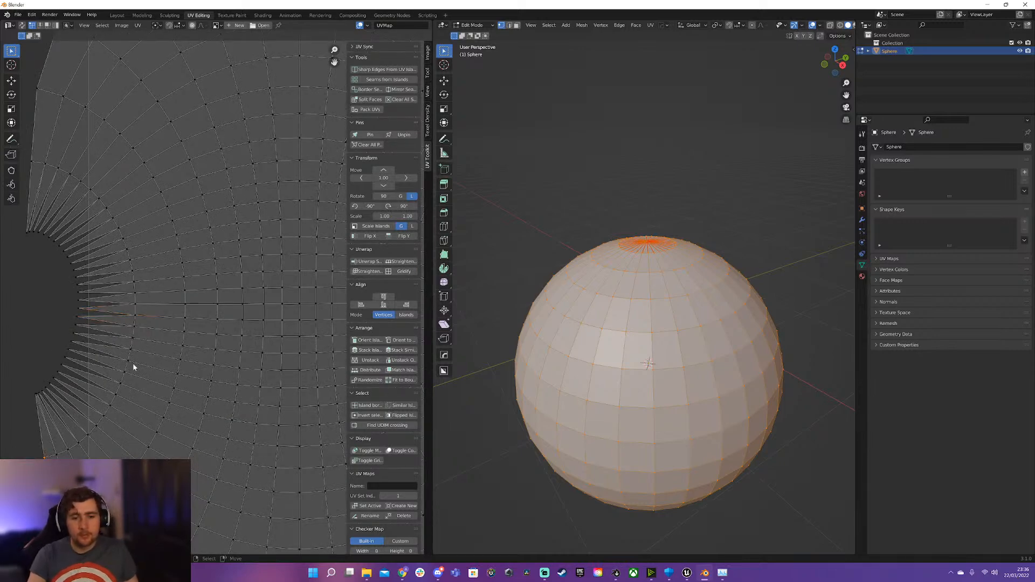
left_click(403, 270)
key("ctrl+z")
Select the entire UV island and gridify it.
key("a")
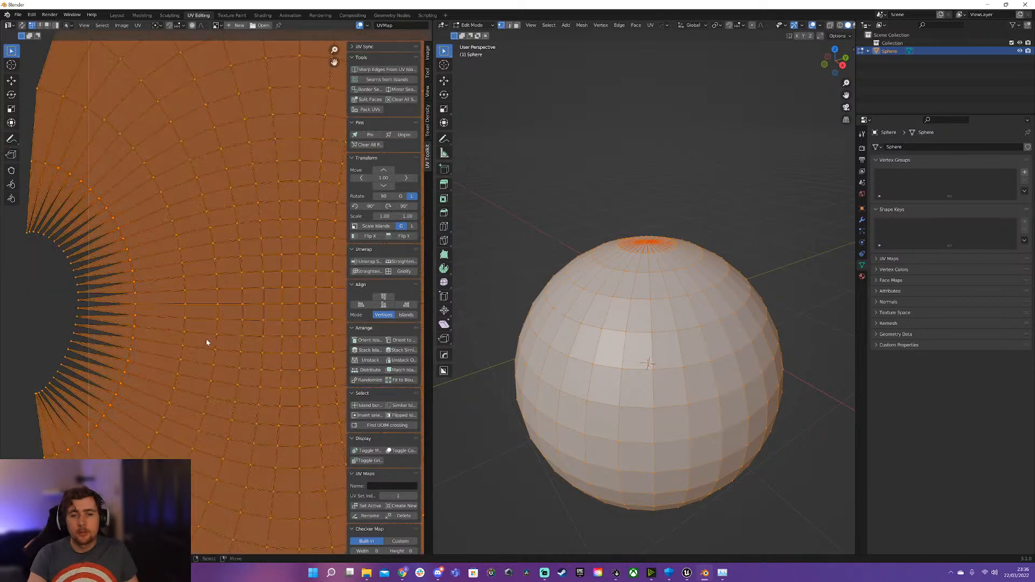
left_click(399, 272)
scroll(216, 298, "down", 5)
middle_click_drag(198, 308, 168, 290)
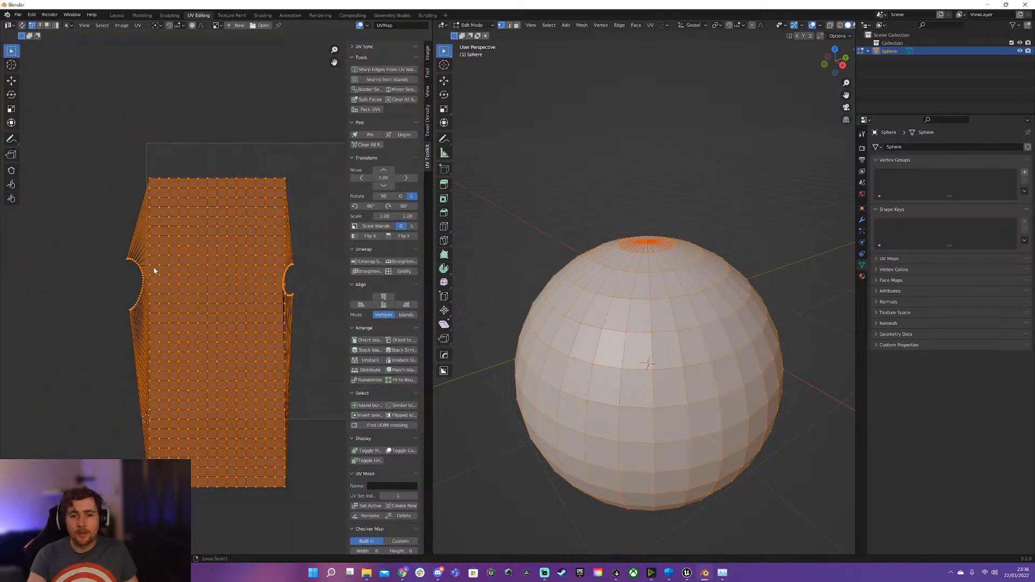
Straighten the leftmost column of UV vertices from the island's top corner down.
left_click(157, 273, "alt")
left_click(150, 178)
left_click(147, 419, "ctrl")
left_click(400, 262)
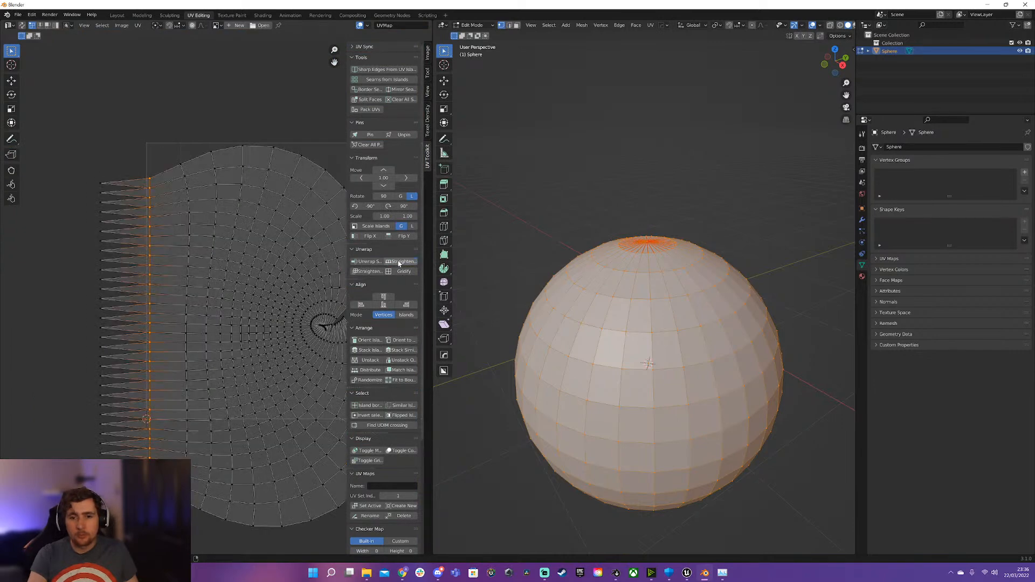
scroll(215, 226, "up", 2)
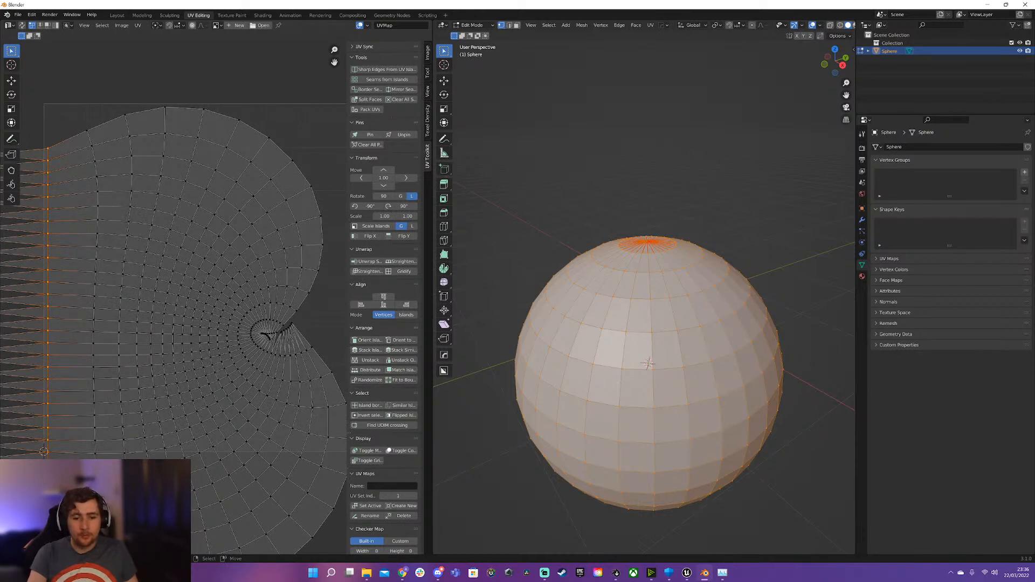
key("ctrl+z")
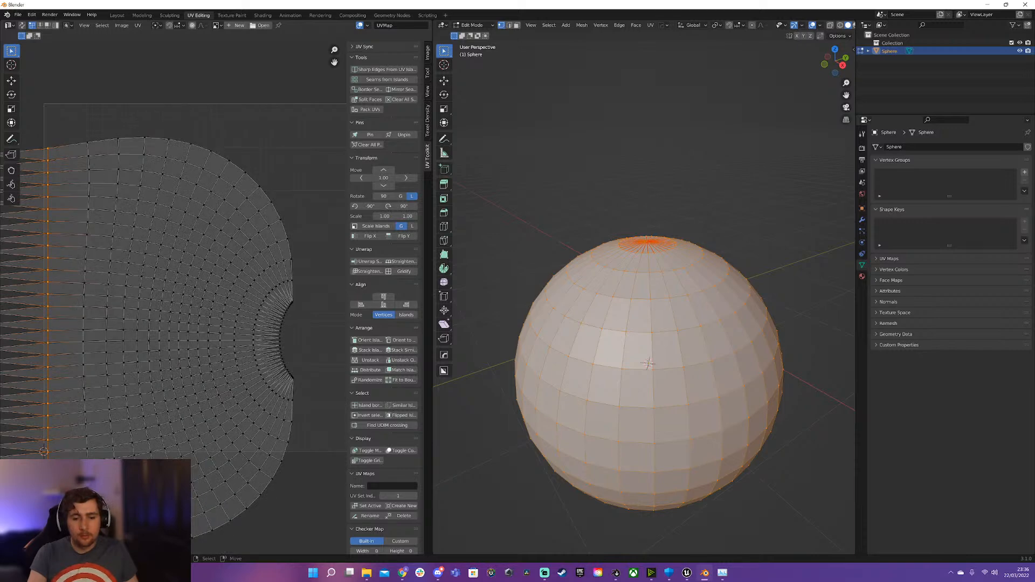
scroll(140, 433, "down", 5)
middle_click_drag(140, 433, 186, 316)
scroll(185, 307, "up", 3)
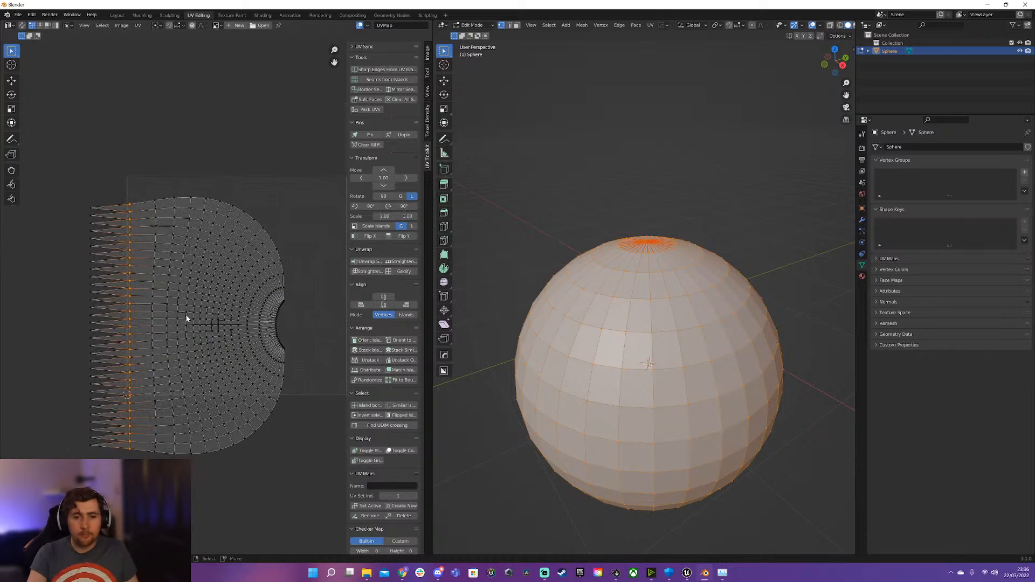
key("a")
key("b")
left_click_drag(59, 192, 135, 459)
key("alt+a")
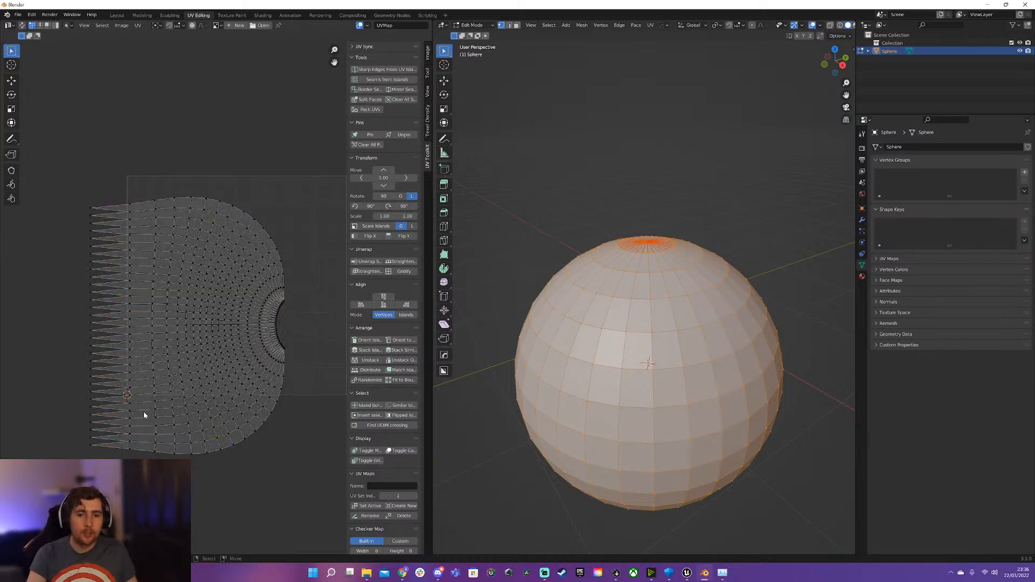
Select the faces around the sphere's top pole, grow the selection by one ring, and unwrap them.
middle_click_drag(648, 289, 647, 337)
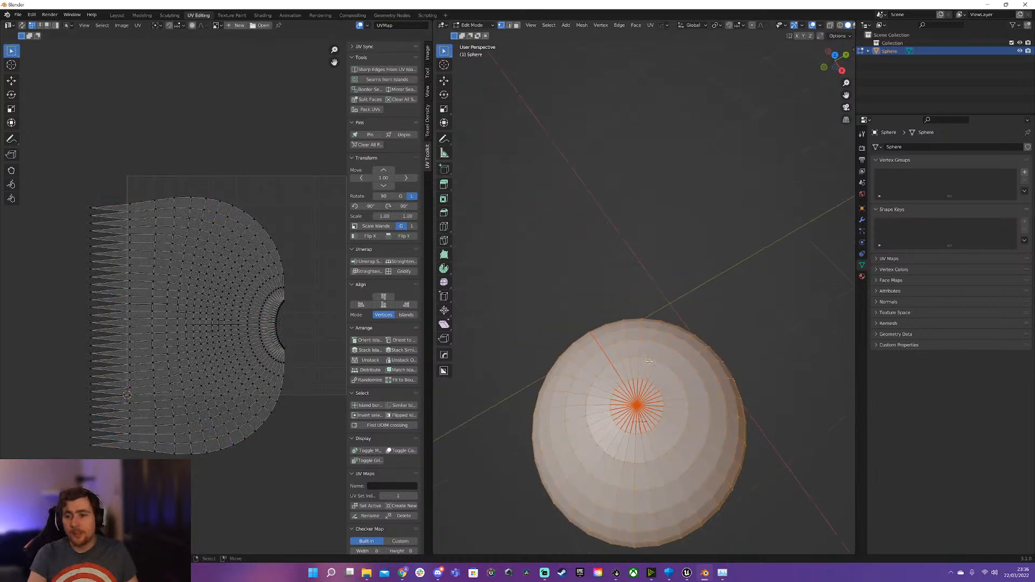
key("alt+a")
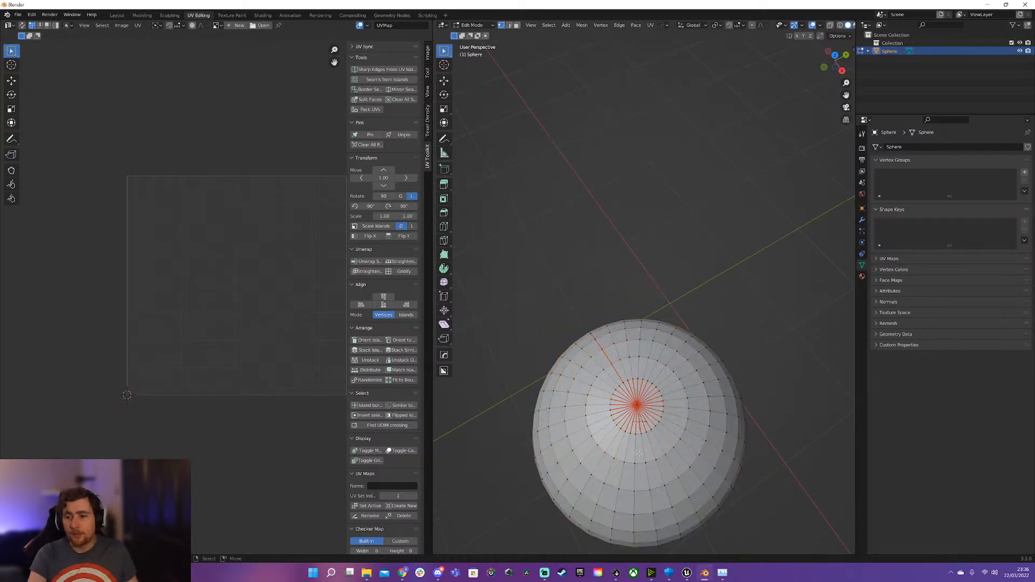
left_click(637, 404)
right_click(638, 404)
key("3")
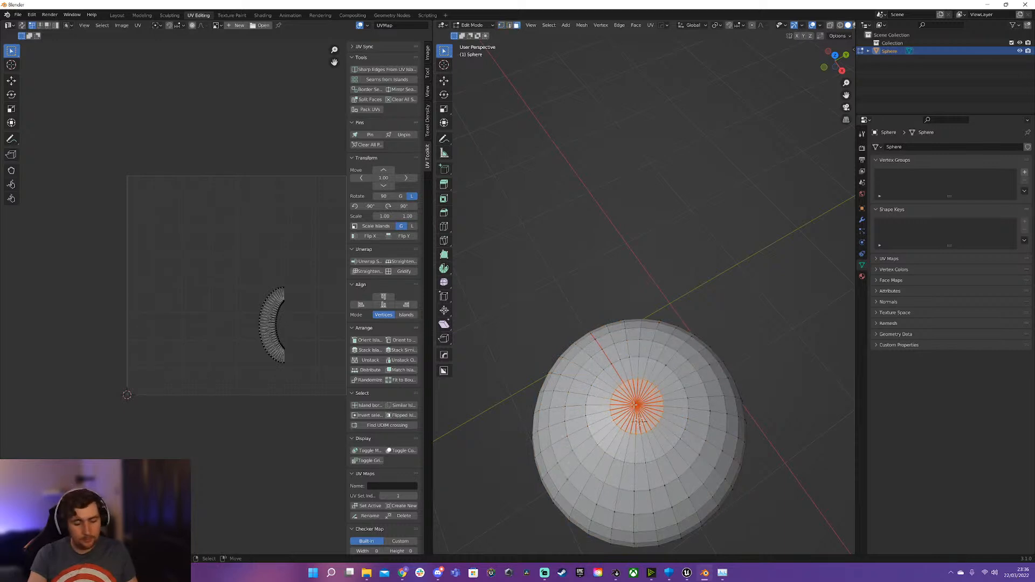
key("ctrl+KP_Add")
key("u")
left_click(637, 402)
Try straightening the pole cap's UV island with all of its UVs selected.
middle_click_drag(234, 334, 196, 377)
scroll(196, 376, "up", 1)
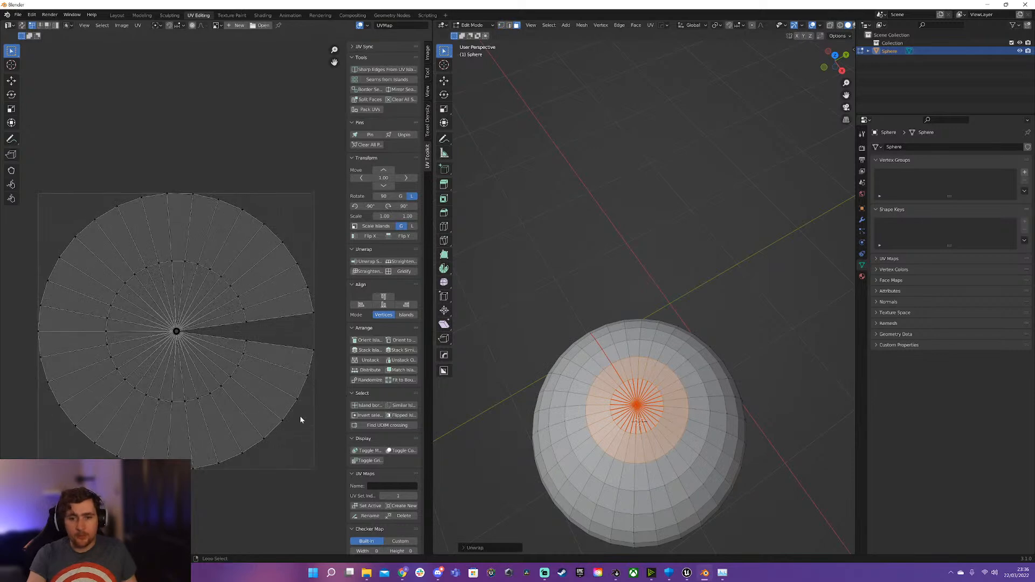
key("a")
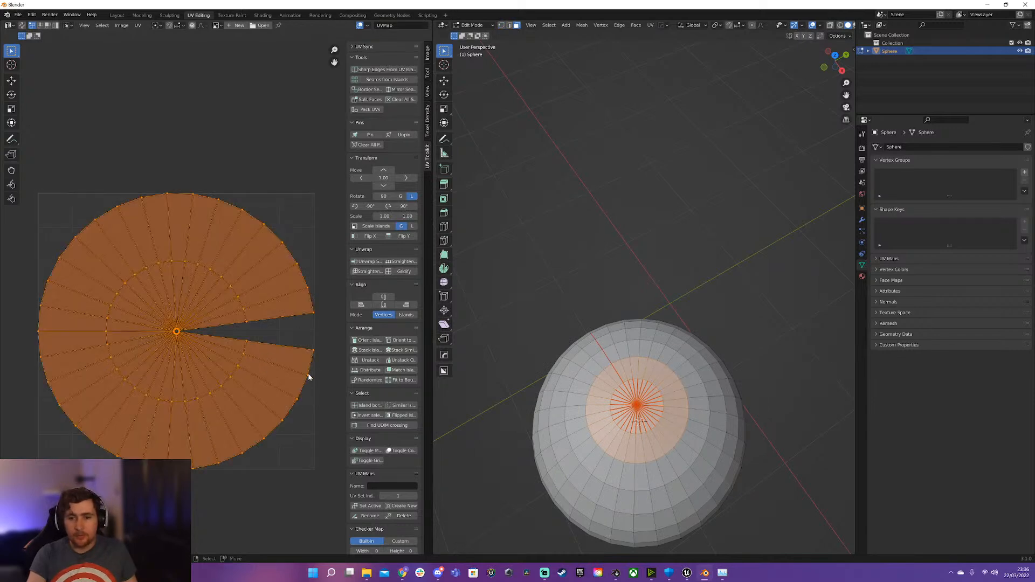
left_click(369, 272)
middle_click_drag(234, 332, 189, 453)
key("ctrl+z")
Straighten the pole cap's outer boundary loop in the UV editor.
middle_click_drag(154, 352, 174, 234)
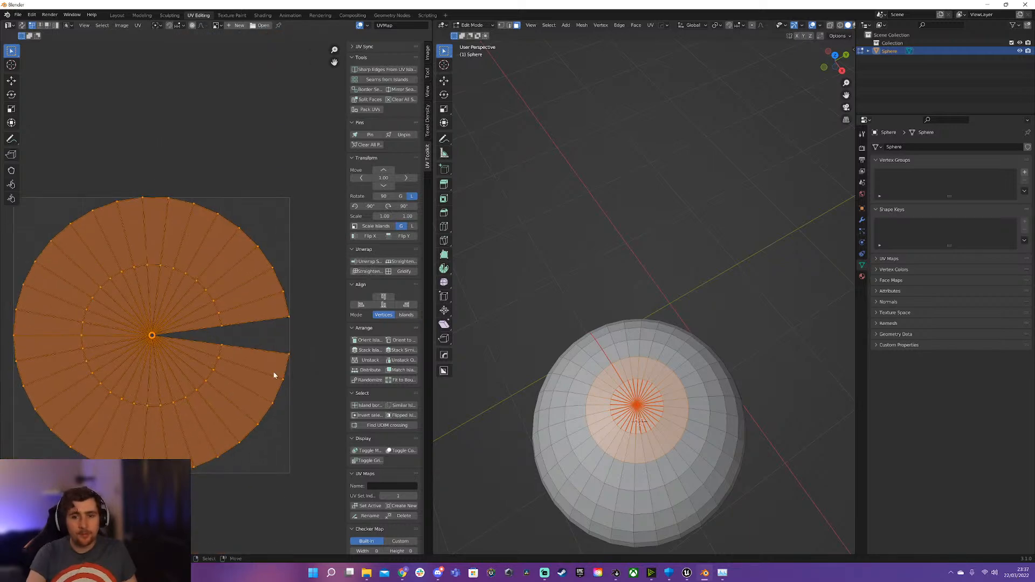
left_click(281, 388, "alt")
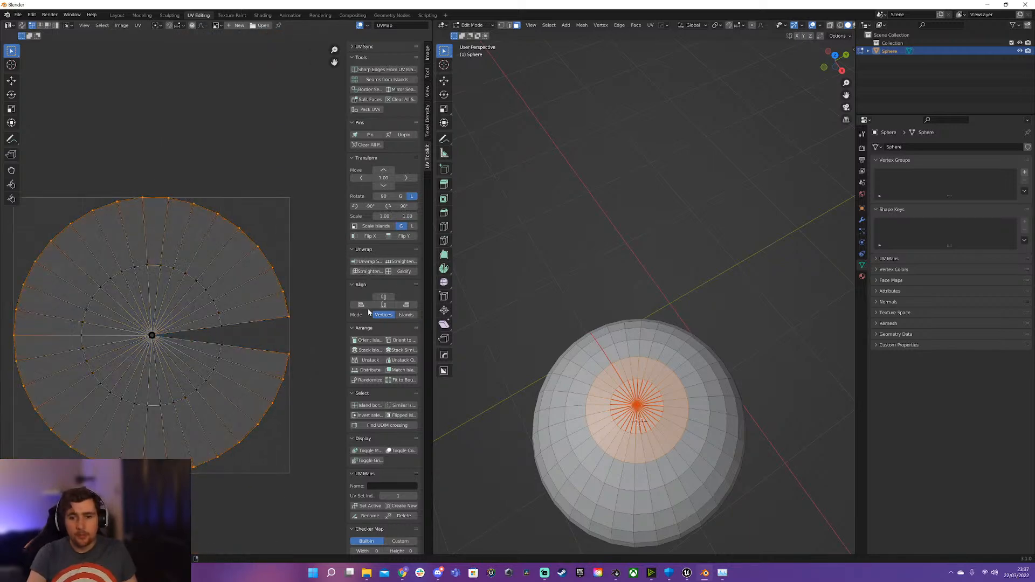
left_click(406, 266)
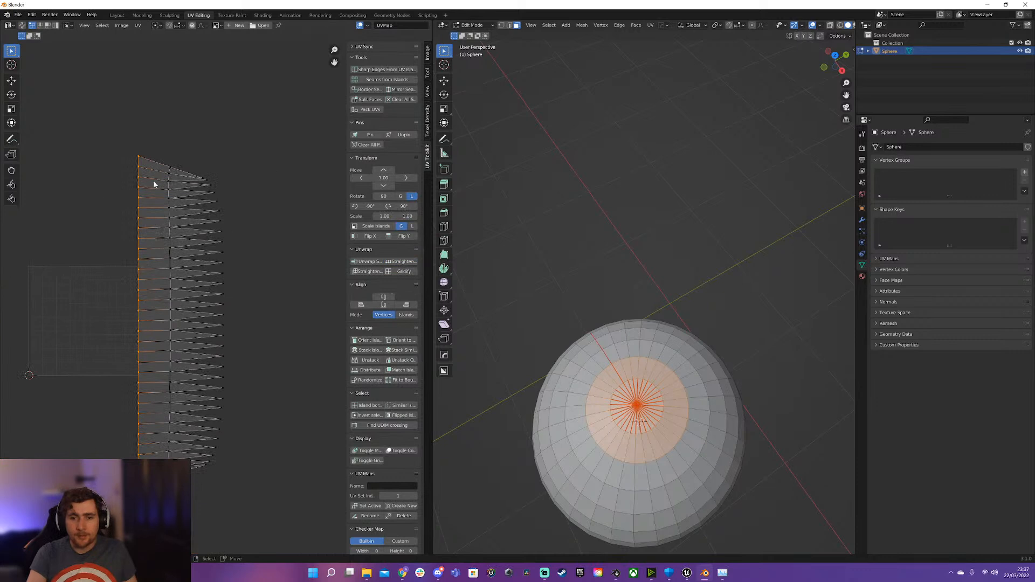
Align the second column of the pole cap's UV vertices to the left, after trying and undoing a straighten on that column.
middle_click_drag(177, 240, 211, 189)
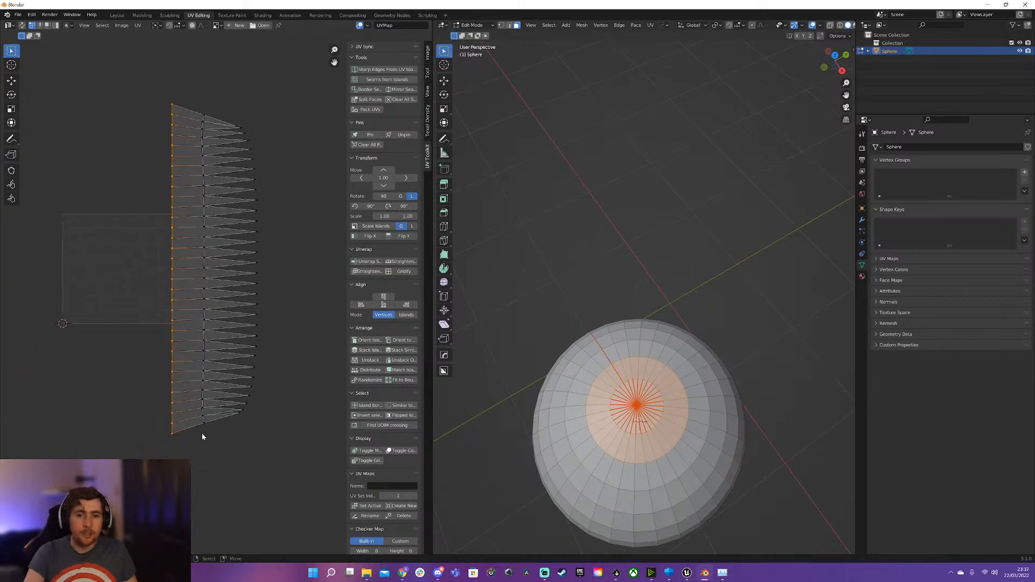
left_click(205, 117)
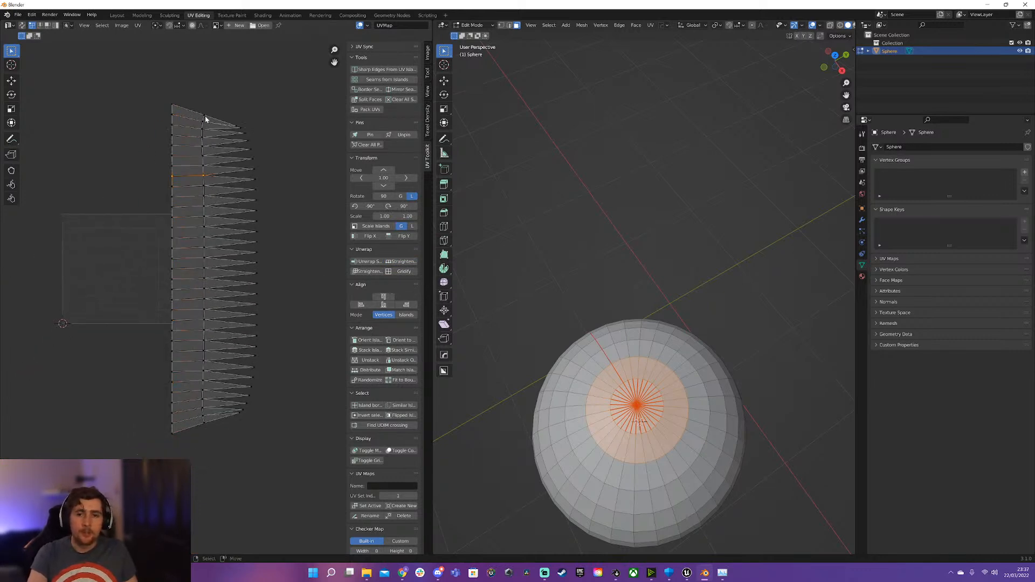
left_click(205, 431, "ctrl")
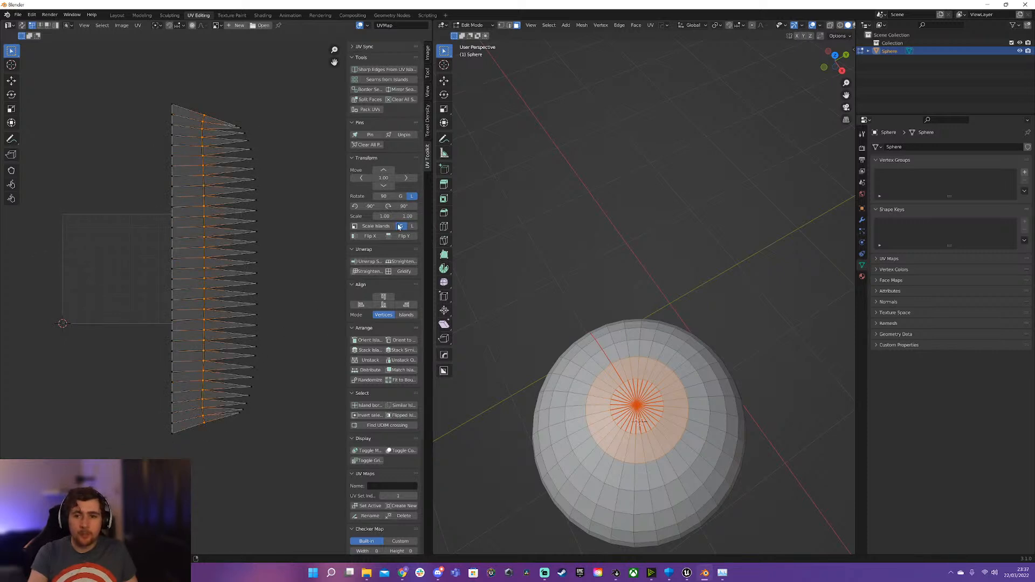
left_click(405, 263)
key("ctrl+z")
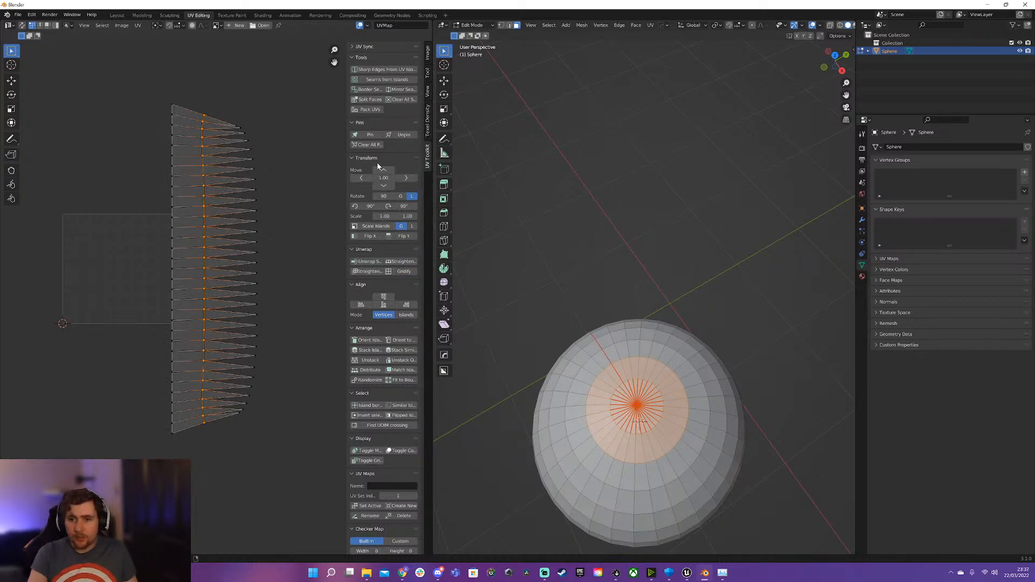
scroll(386, 243, "down", 6)
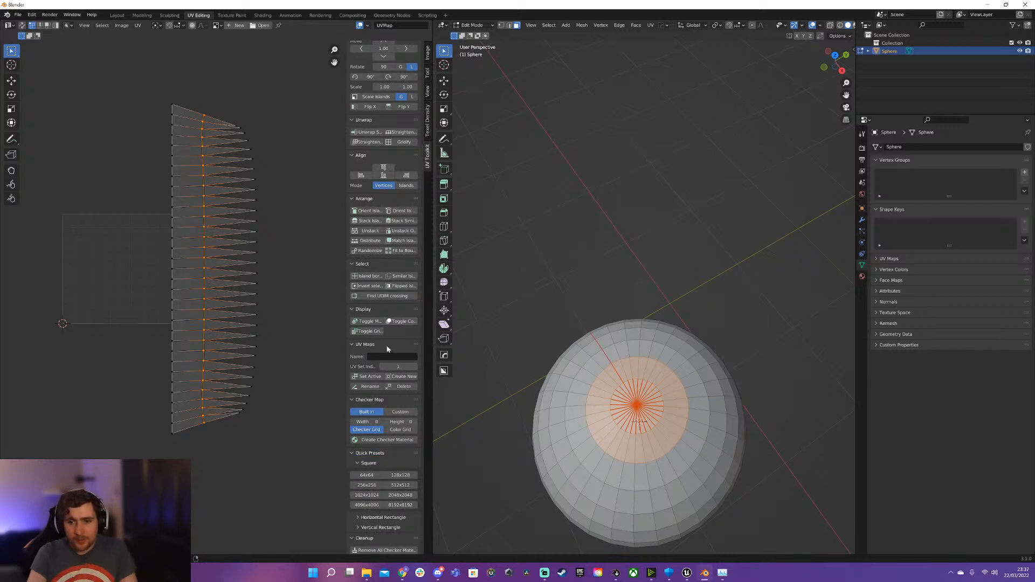
scroll(387, 341, "up", 6)
left_click(362, 306)
Select the tip vertices of the UV triangles and align them to the left.
key("alt+a")
key("b")
left_click_drag(216, 72, 284, 462)
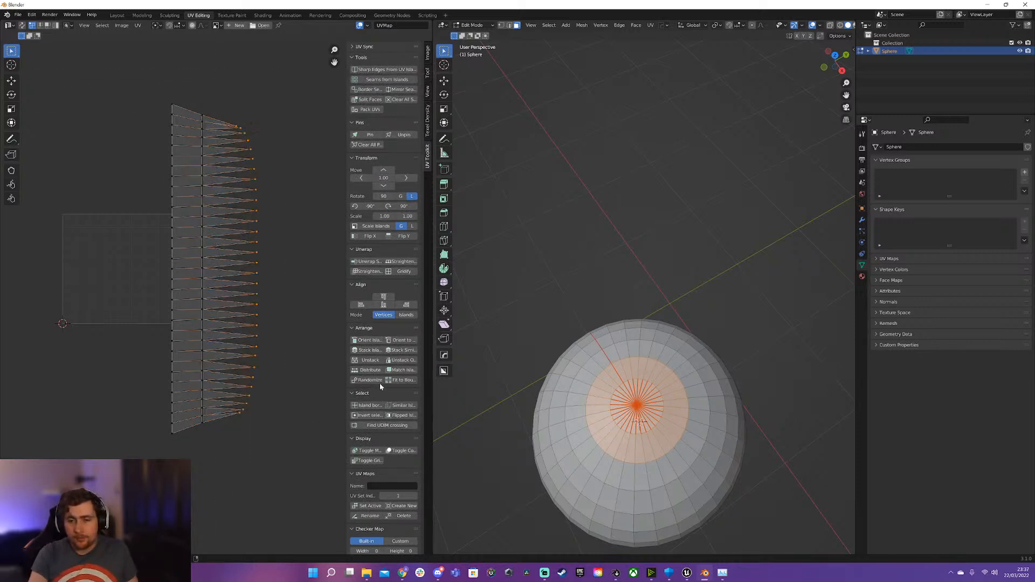
left_click(361, 305)
Scale the UV triangles, including the second column, along Y by about 1.08 and clear the selection.
key("a")
key("alt+a")
key("a")
key("alt+a")
key("a")
key("alt+a")
left_click_drag(193, 82, 284, 421)
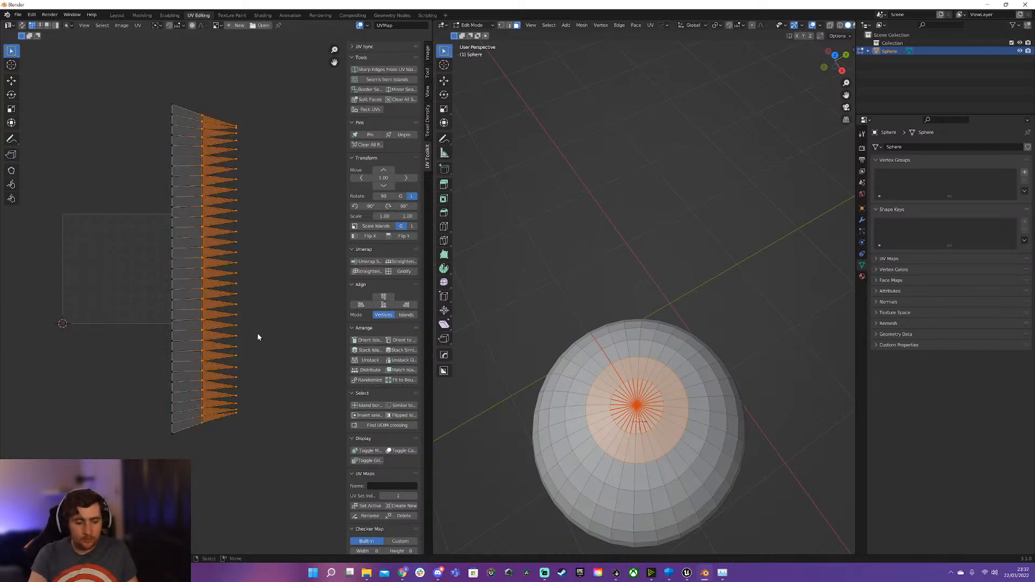
key("s")
key("y")
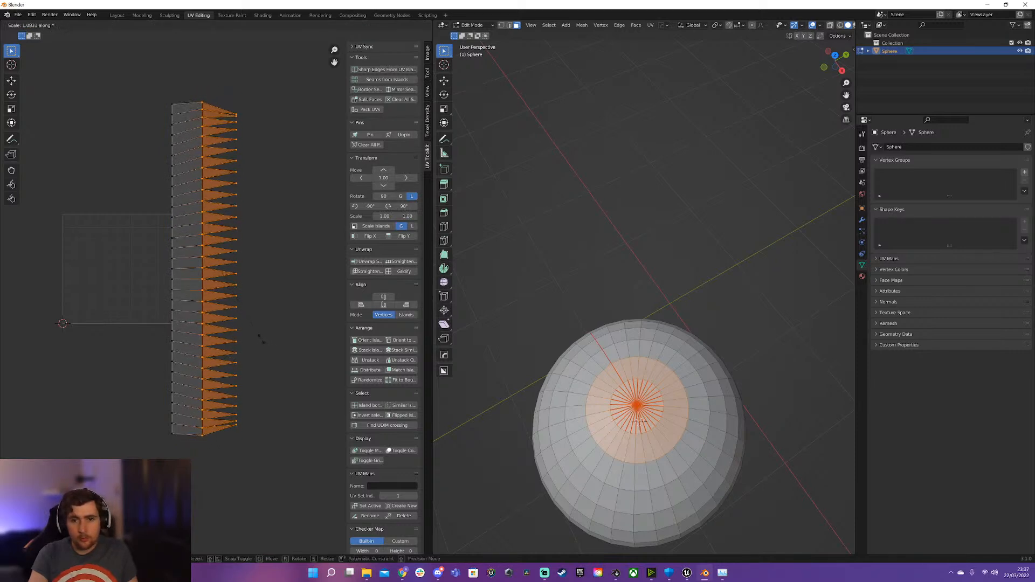
left_click(262, 339)
key("alt+a")
Return the sphere to Object Mode.
mouse_move(247, 266)
middle_mouse_down()
mouse_move(208, 261)
mouse_move(231, 267)
middle_mouse_up()
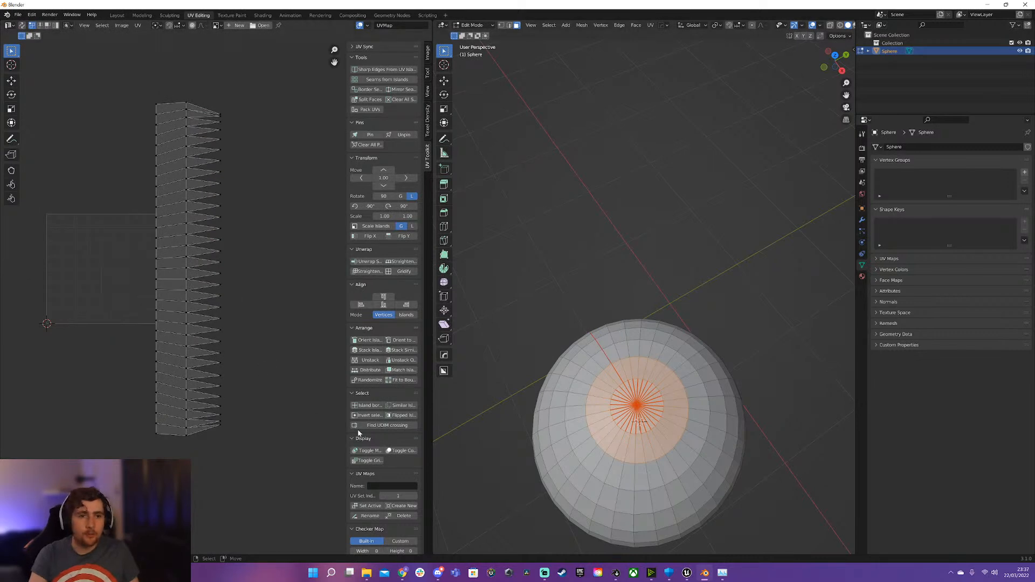
key("Tab")
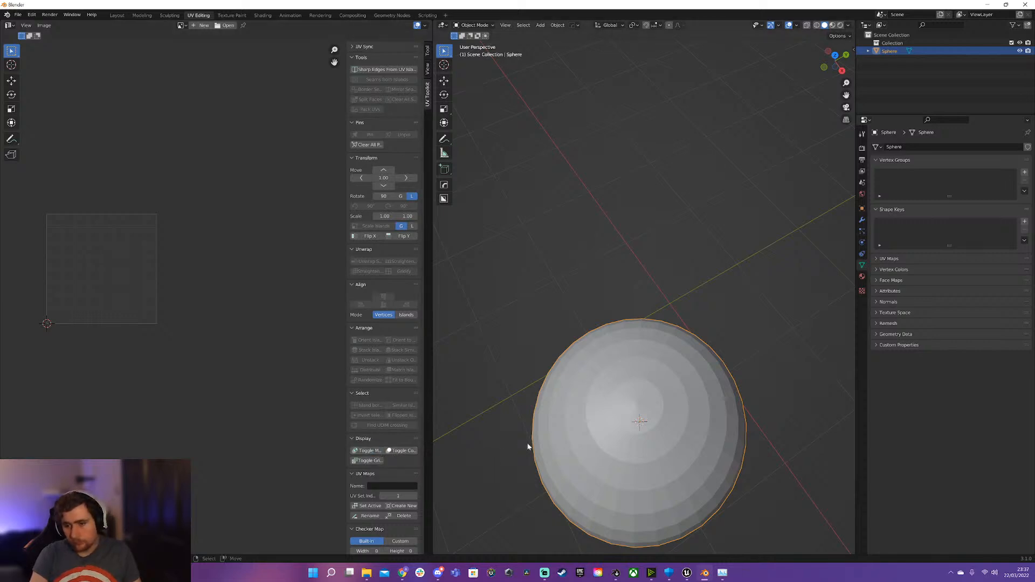
key("Tab")
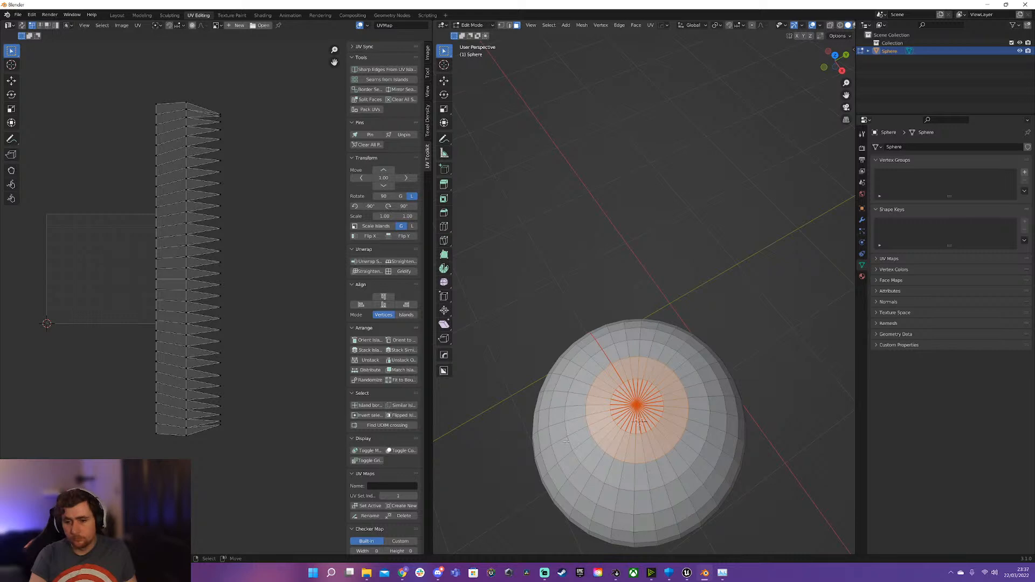
left_click(367, 450)
key("Tab")
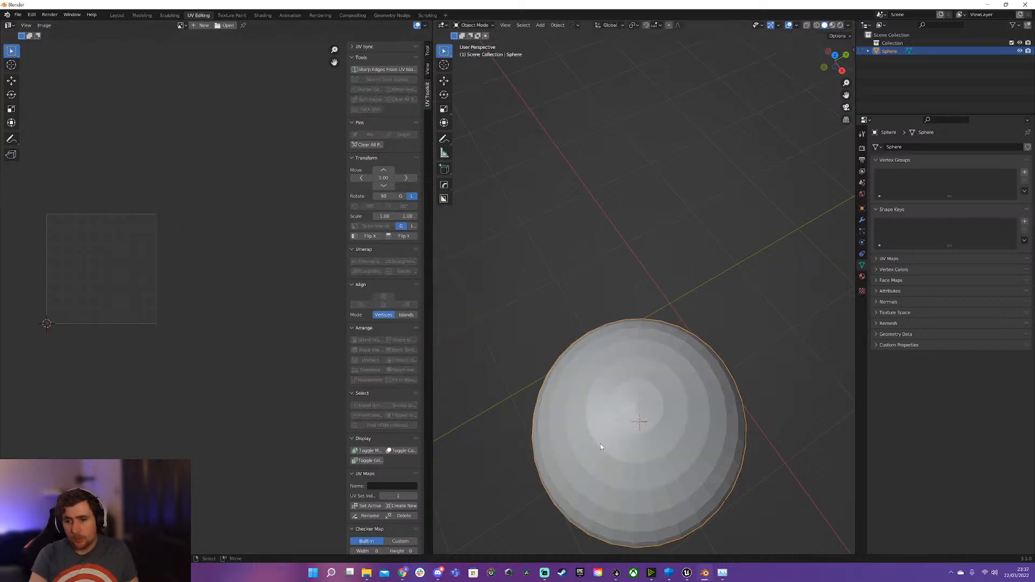
Install the MESHmachine_0.10.0.zip add-on, enable it, and close the preferences.
left_click(32, 15)
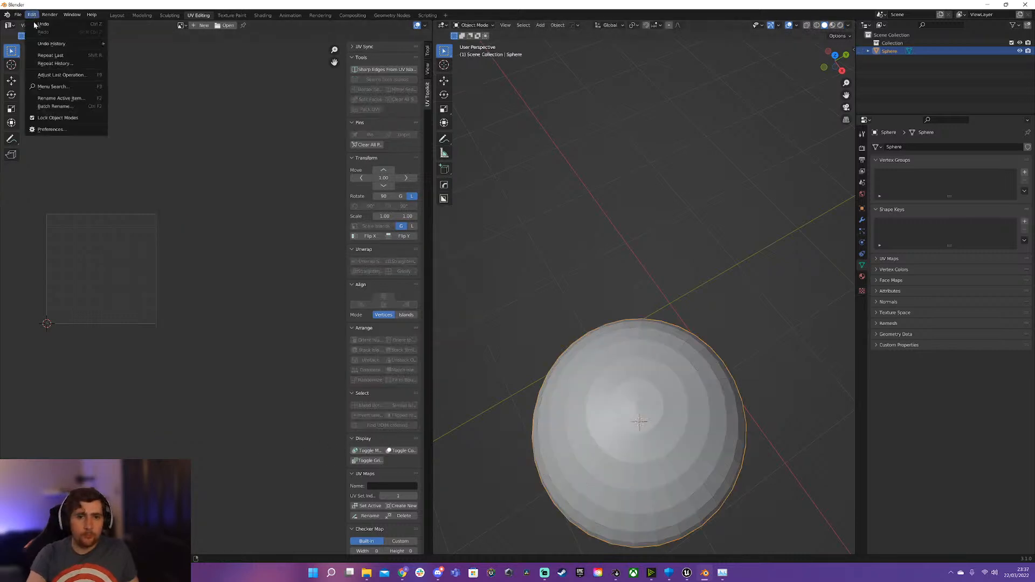
left_click(51, 118)
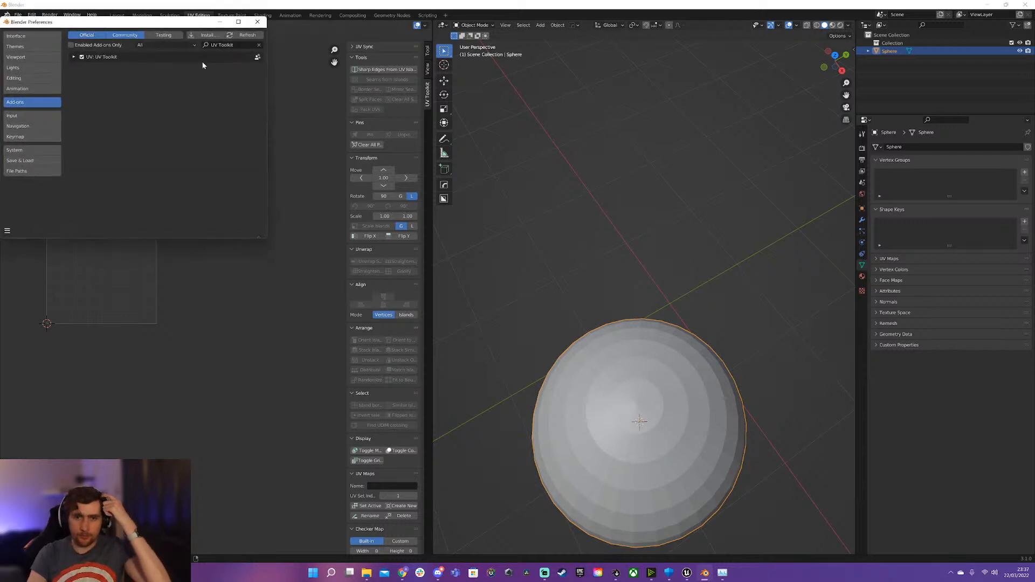
left_click(207, 35)
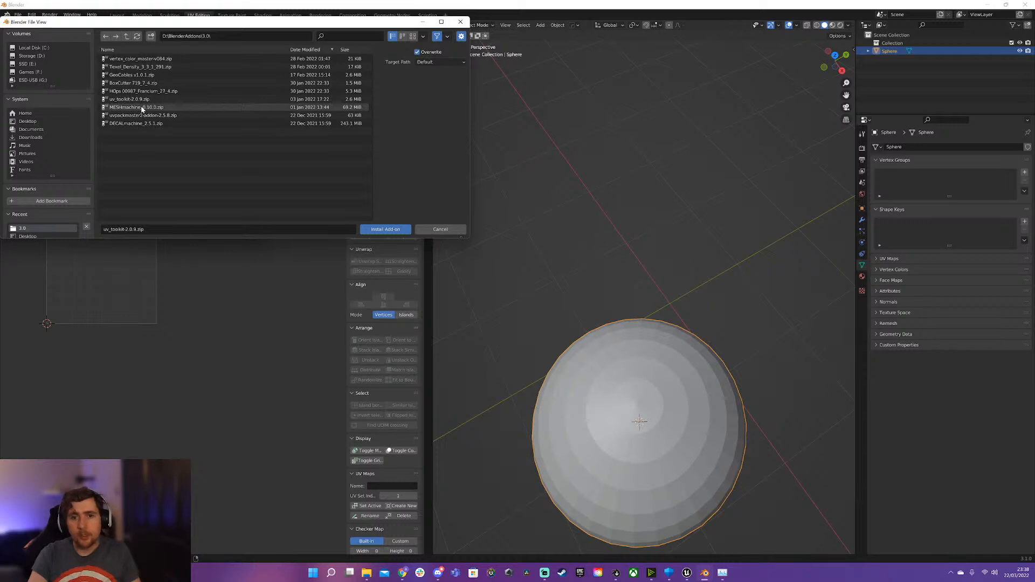
double_click(142, 108)
left_click(82, 57)
left_click(74, 57)
left_click(75, 58)
left_click(258, 21)
Bring up the MESHmachine menu in Object Mode and look over its options for the sphere.
middle_click_drag(639, 359, 632, 324)
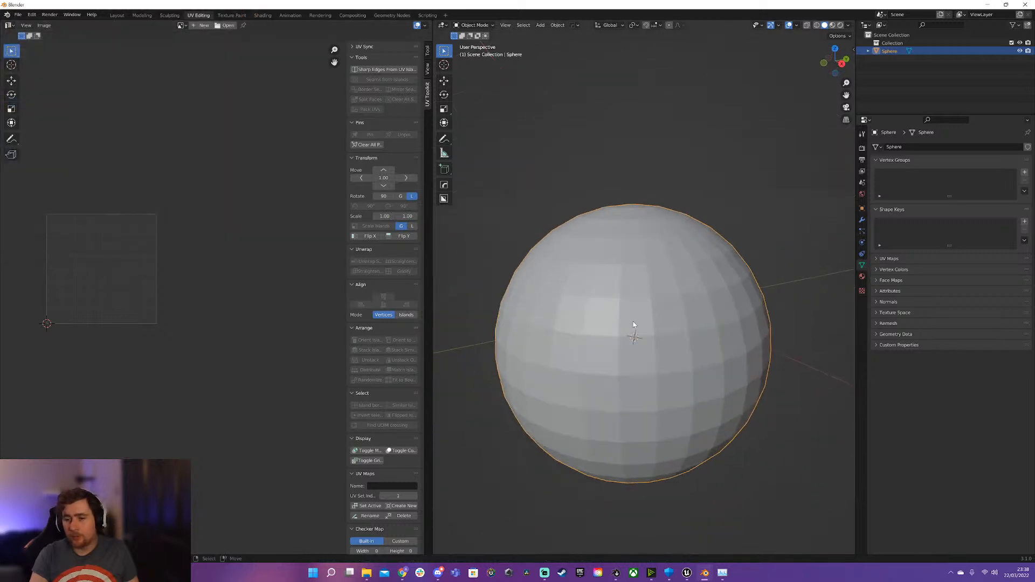
key("y")
mouse_move(658, 278)
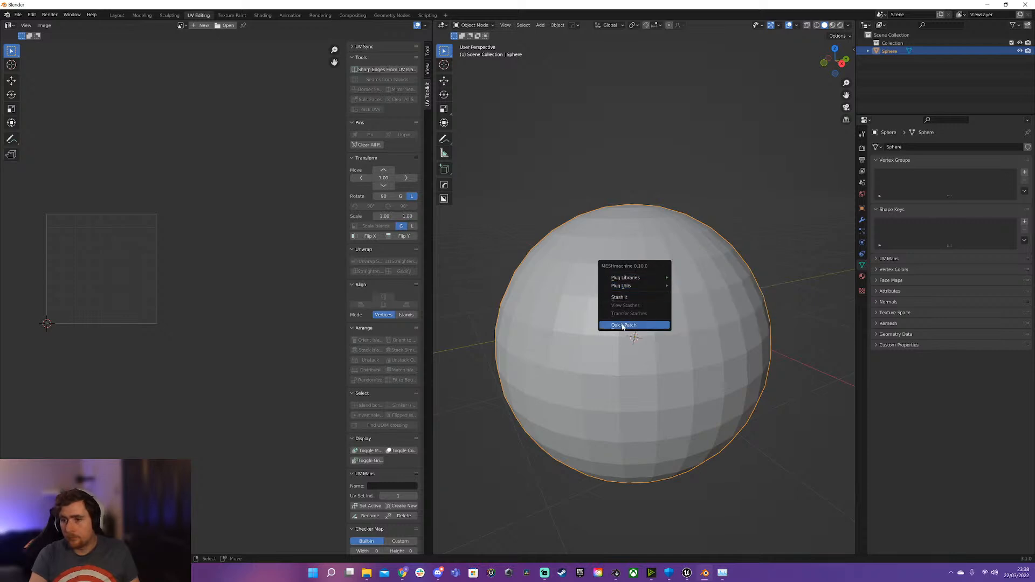
key("y")
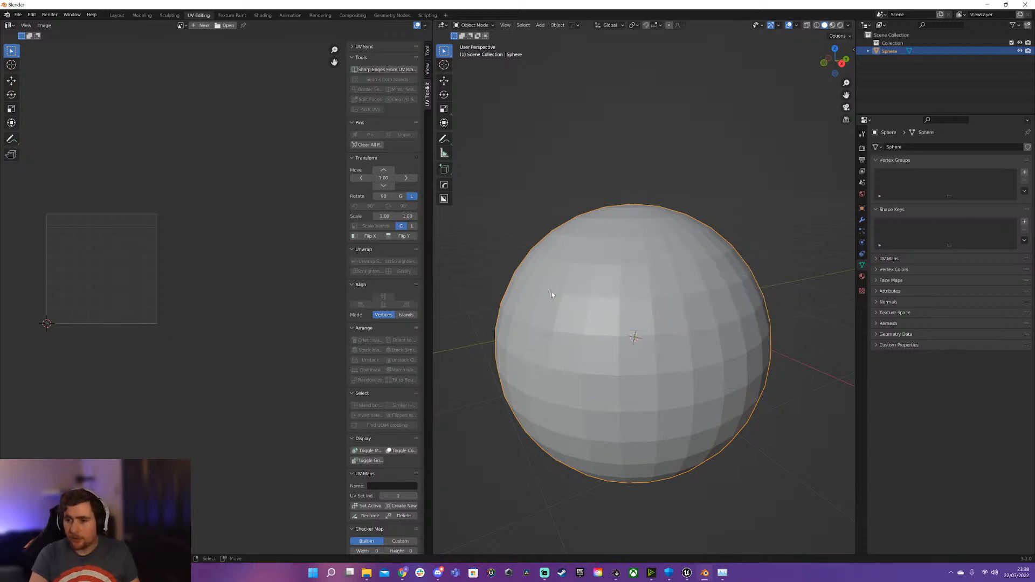
Select the face loop just above the sphere's middle in Edit Mode and try MESHmachine's Refuse on it.
key("Tab")
key("y")
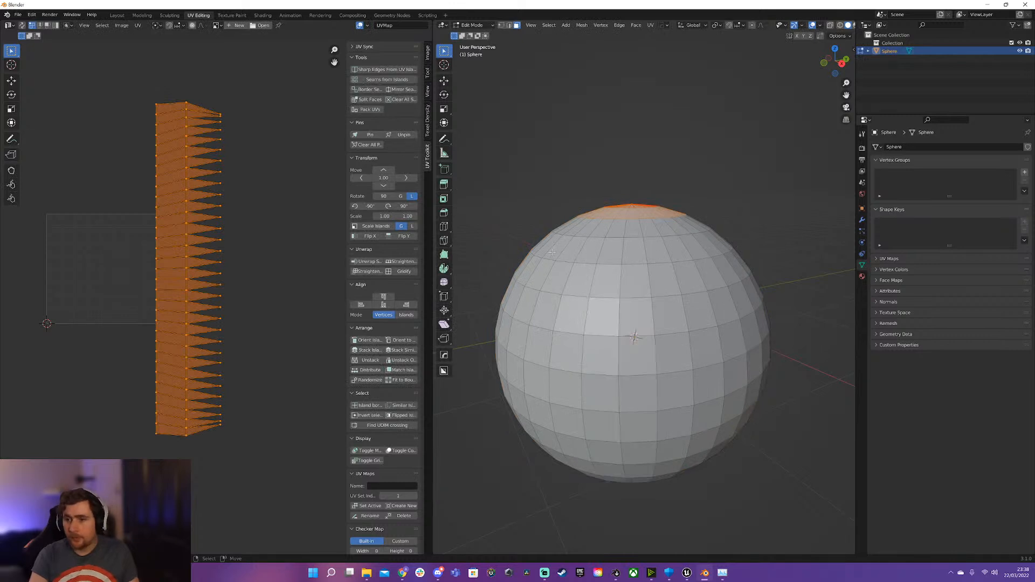
left_click(624, 306)
left_click(624, 306, "alt")
key("y")
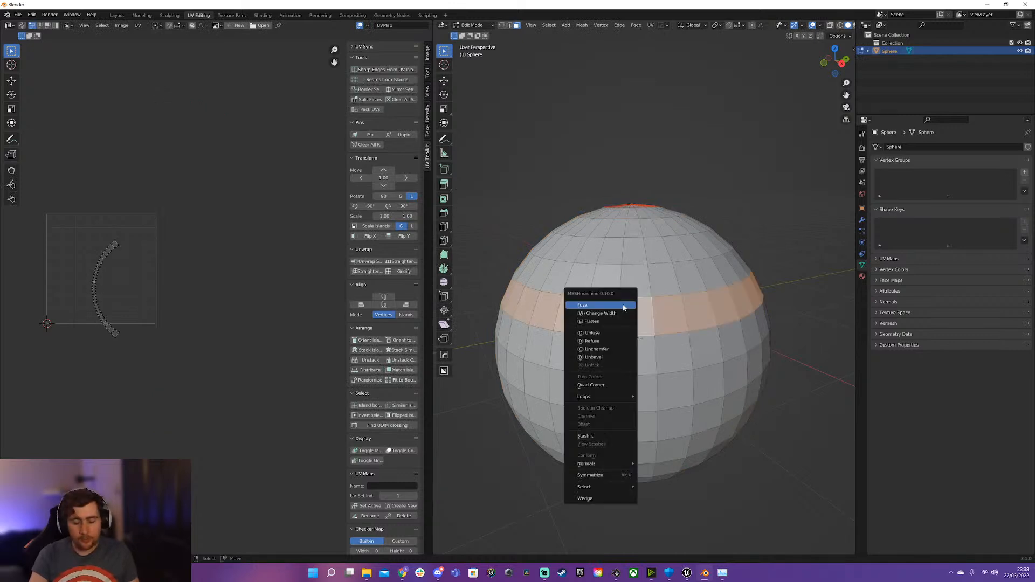
mouse_move(600, 400)
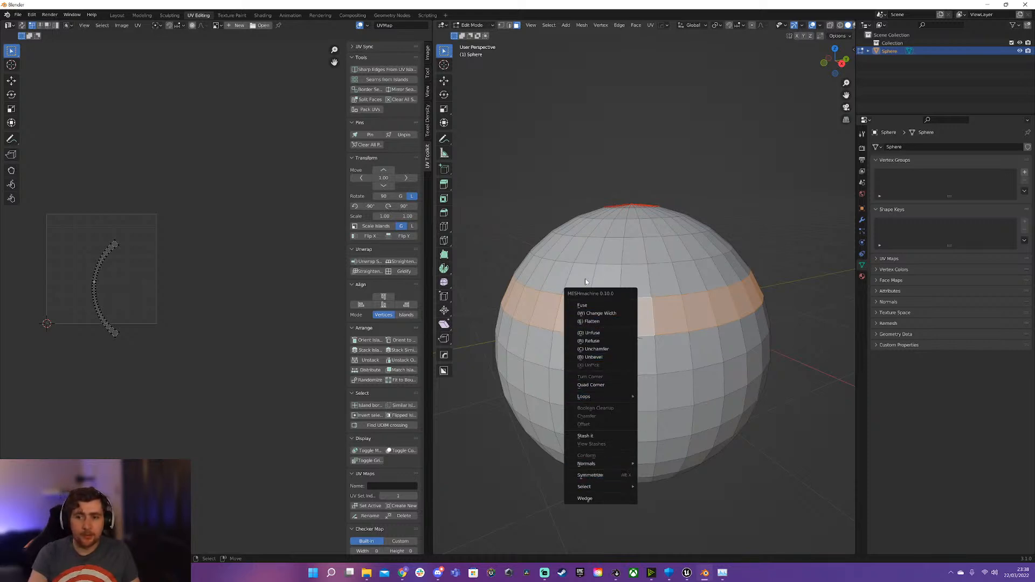
key("y")
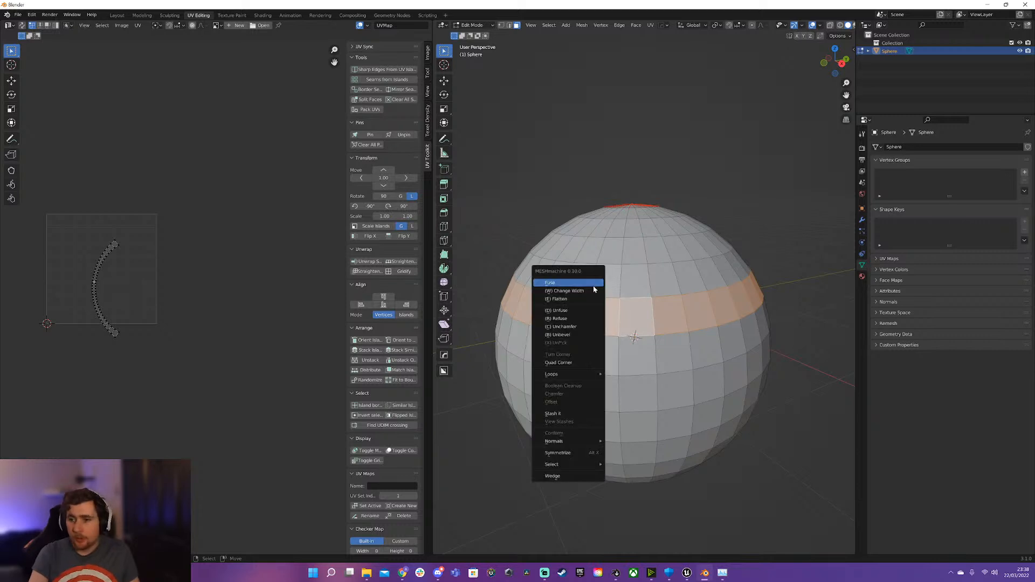
left_click(575, 318)
Switch to edge selection, pick an edge near the sphere's centre, and try bringing up the MESHmachine menu.
key("2")
left_click(654, 312)
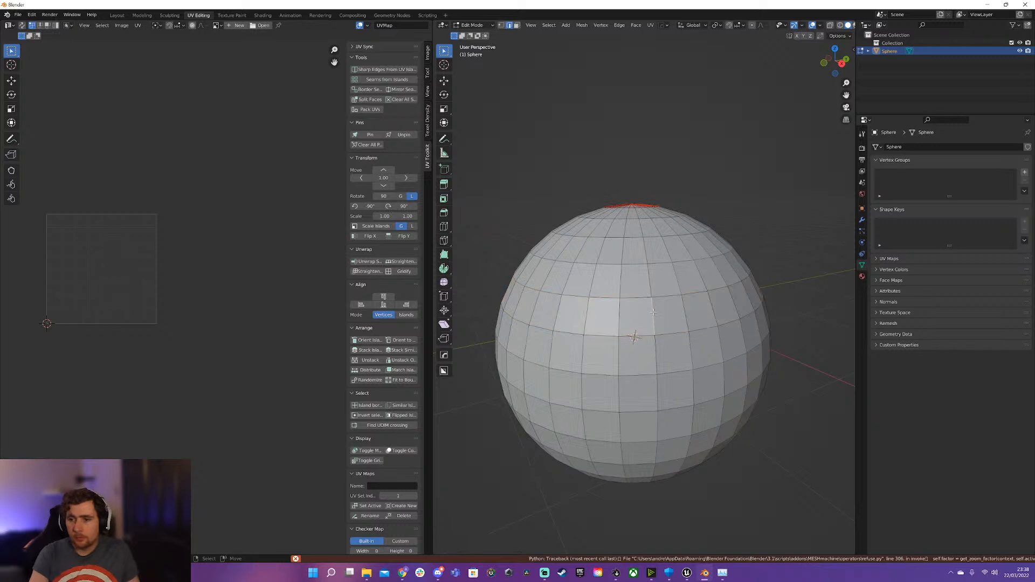
key("y")
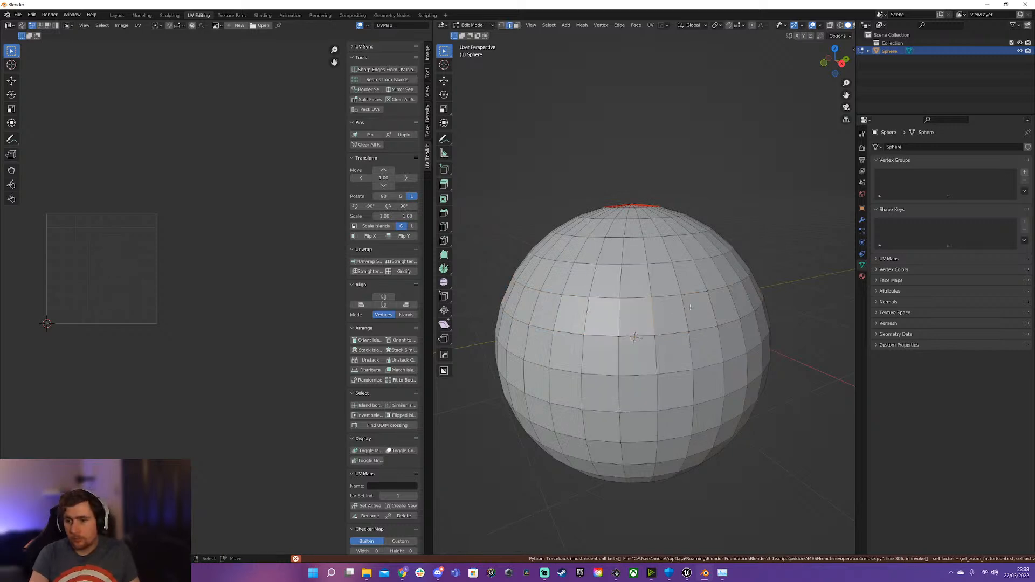
key("y")
Undo back to the empty scene without the sphere and add a cube.
key("ctrl+z")
key("ctrl+z")
key("ctrl+z")
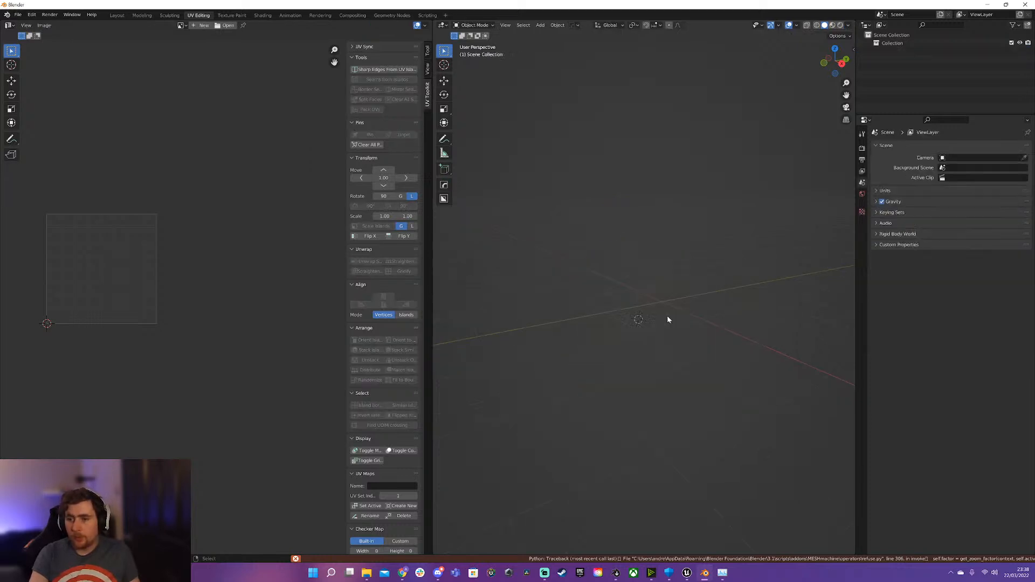
key("shift+a")
mouse_move(669, 301)
left_click(717, 306)
Try MESHmachine's Chamfer on the cube in Edit Mode and return to Object Mode.
key("Tab")
key("alt+a")
key("y")
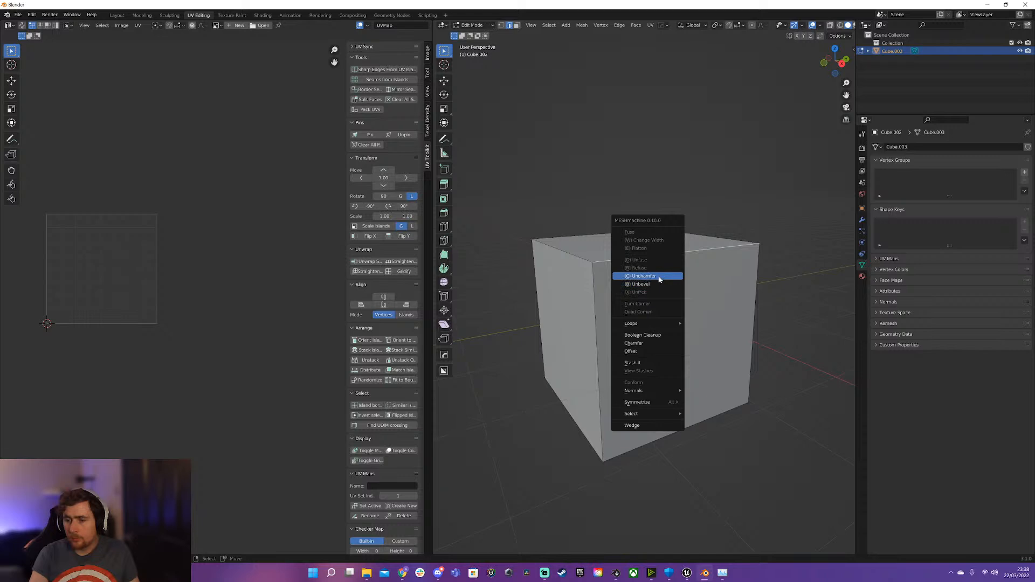
left_click(646, 344)
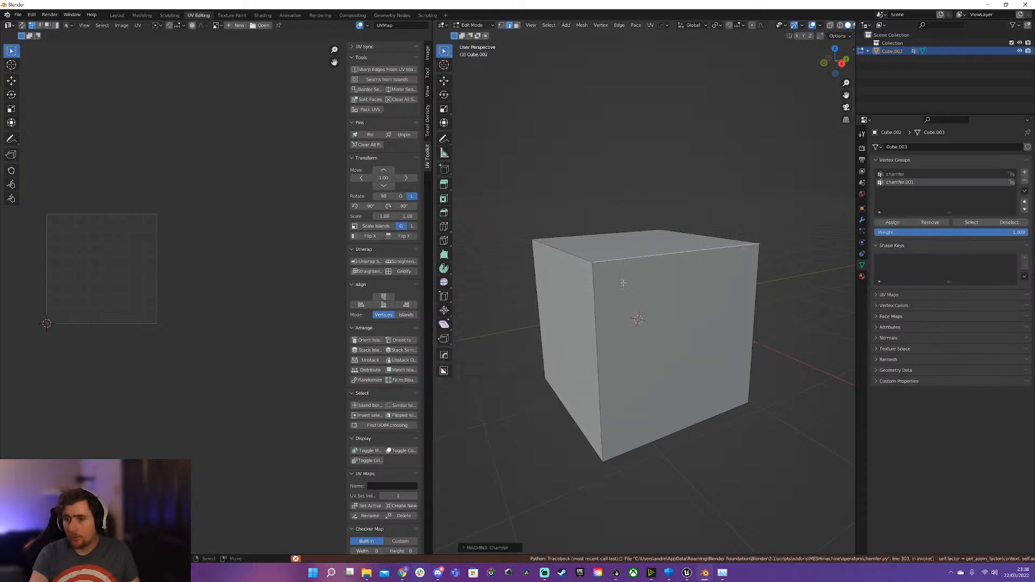
key("Tab")
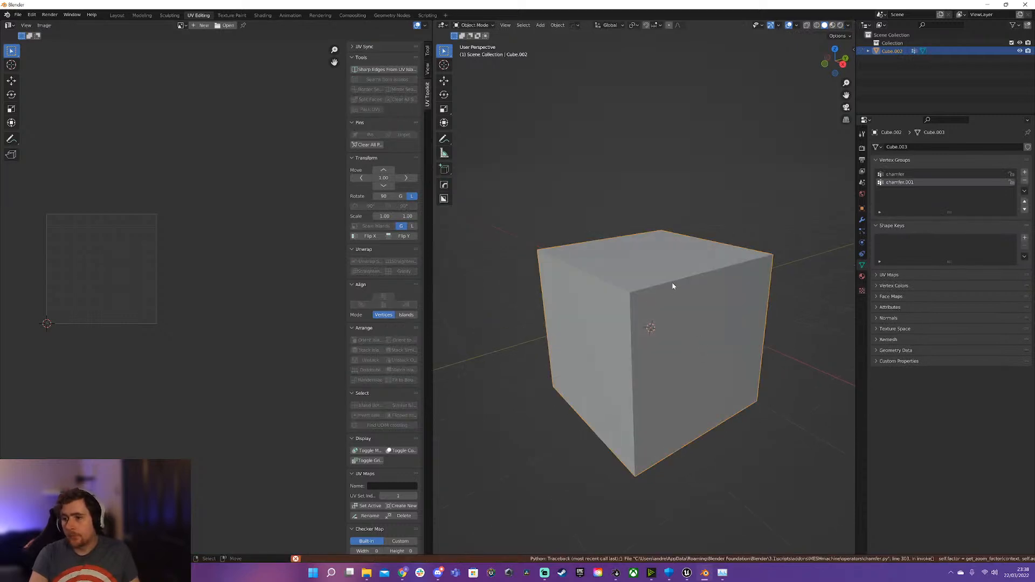
key("Tab")
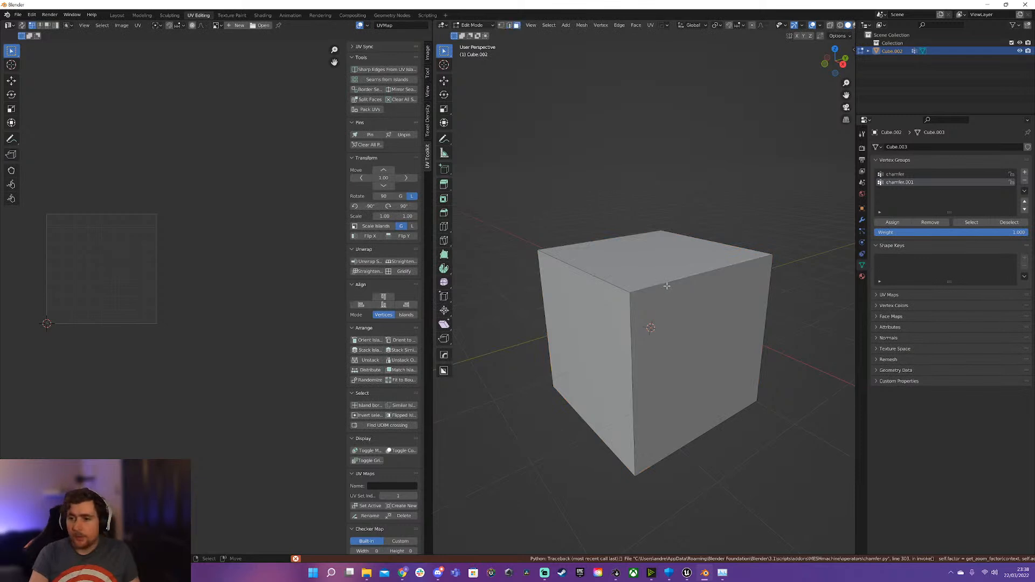
key("Tab")
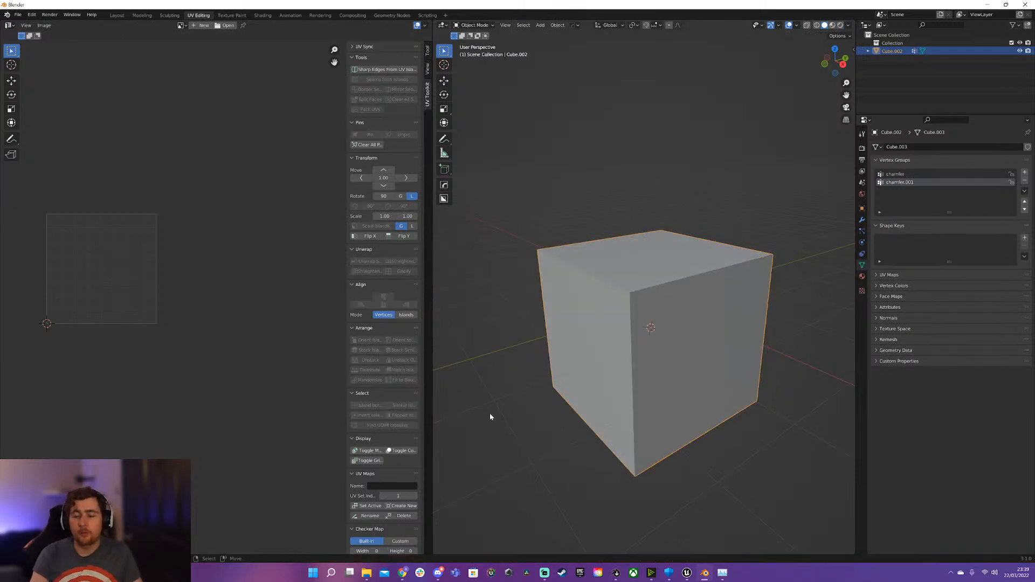
Switch to Chrome, and in File Explorer add the MESHmachine_0.11.0 archive to the BlenderAddons 3.0 folder.
left_click(402, 572)
left_click_drag(336, 6, 336, 0)
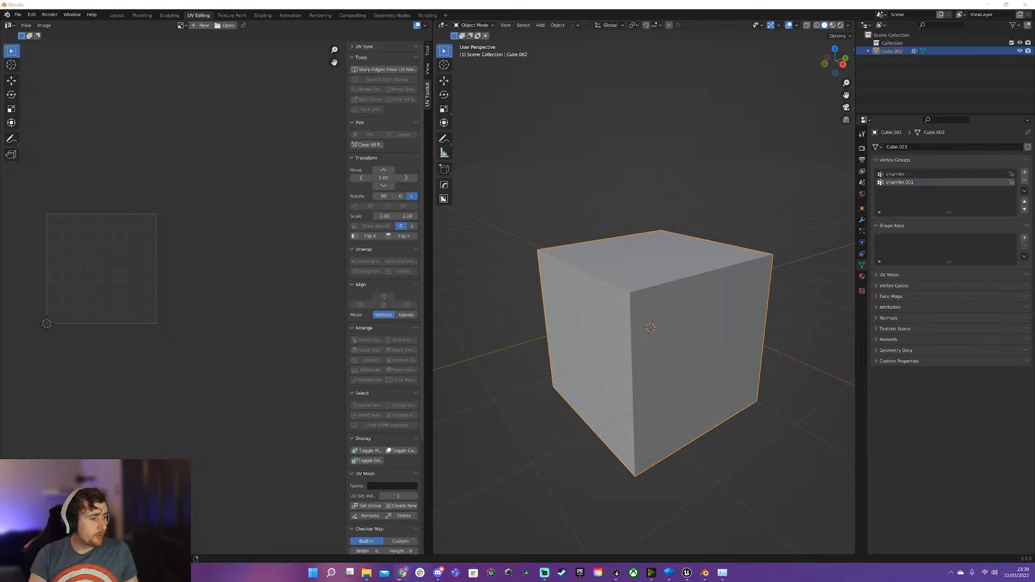
left_click_drag(245, 133, 0, 162)
mouse_move(366, 573)
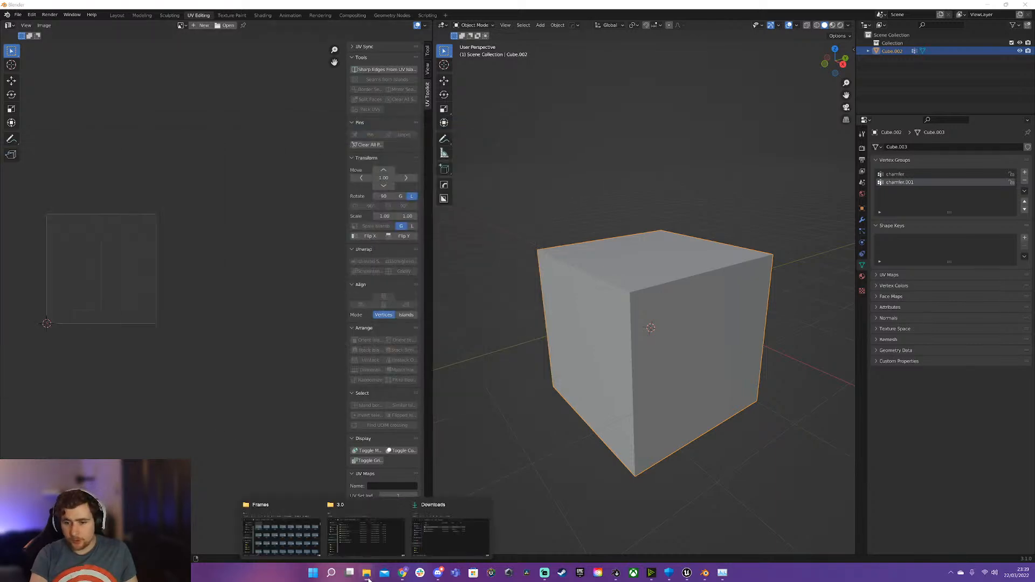
left_click(382, 512)
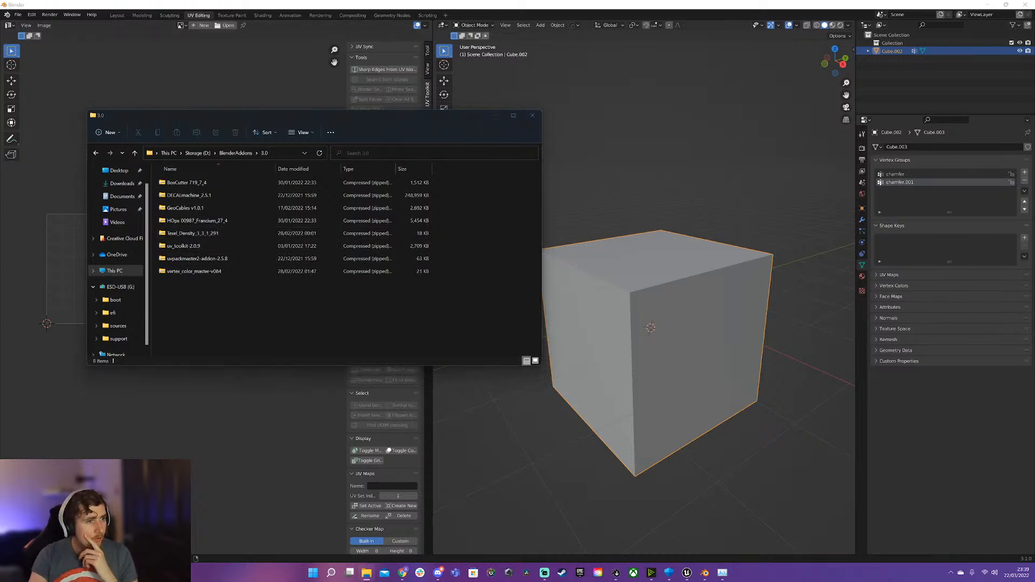
left_click_drag(74, 227, 237, 327)
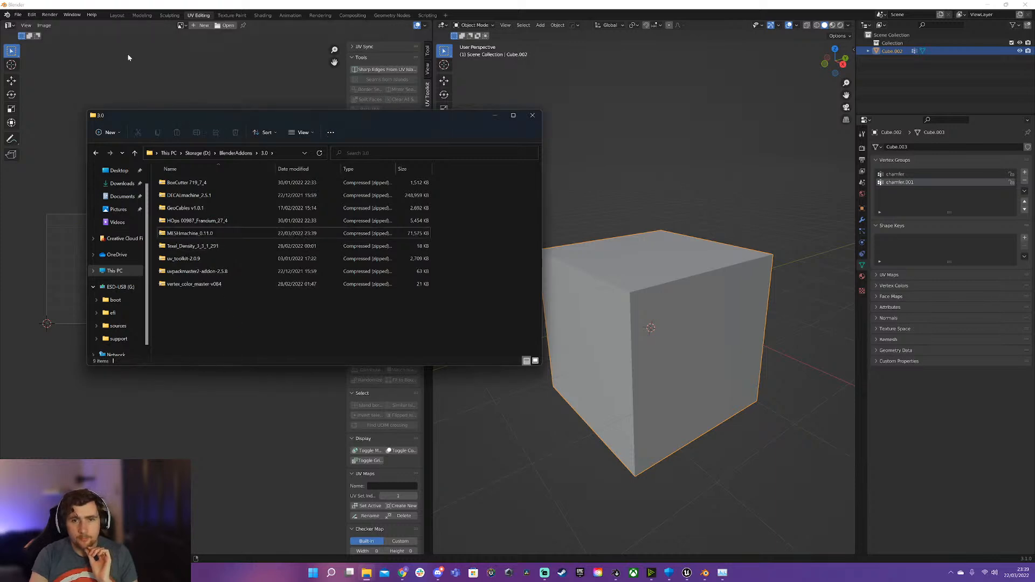
Install MESHmachine_0.11.0.zip from the BlenderAddons 3.0 folder in the add-on preferences, enable MESHmachine, and close the preferences.
left_click(32, 15)
left_click(49, 132)
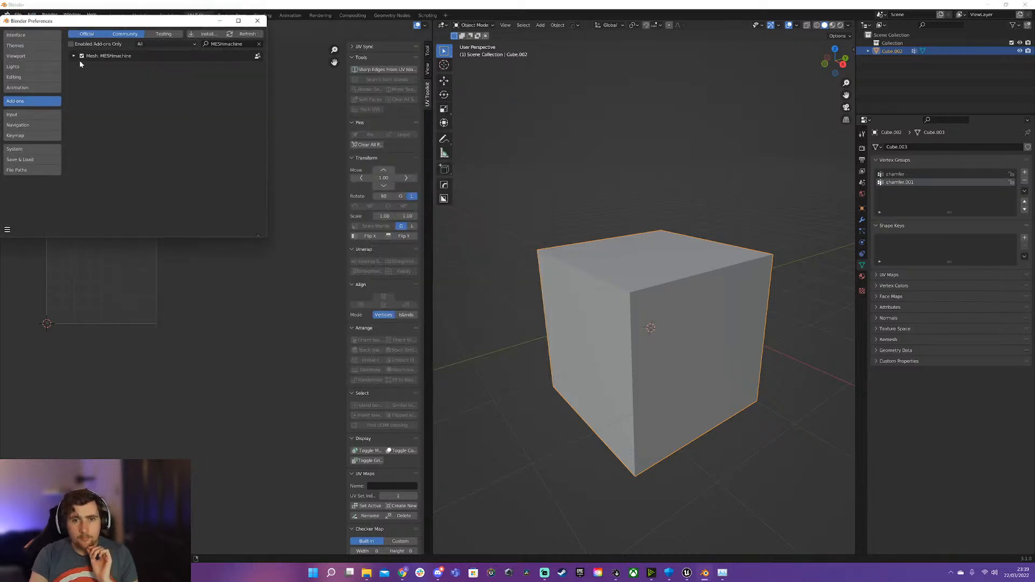
left_click(206, 34)
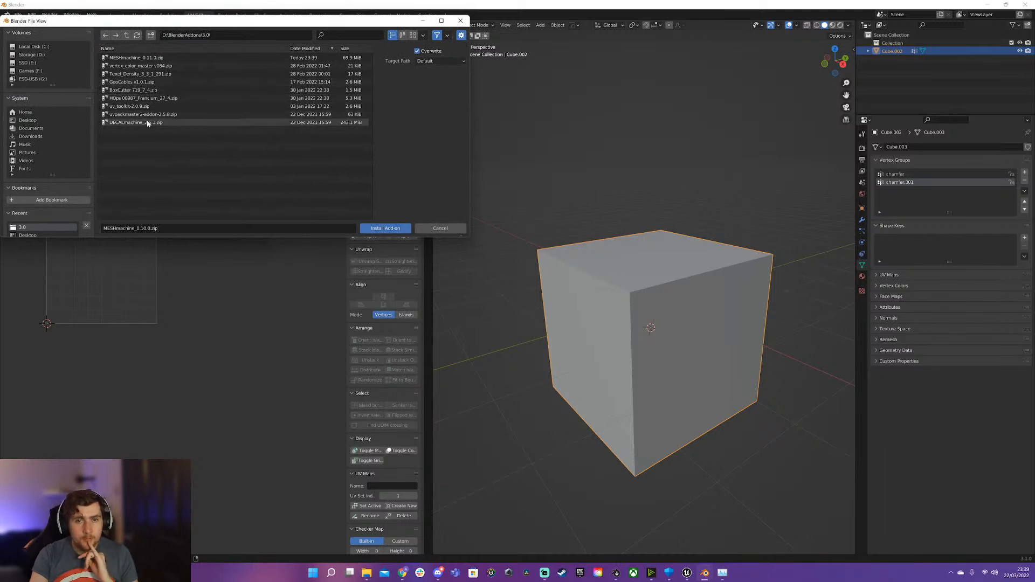
double_click(135, 58)
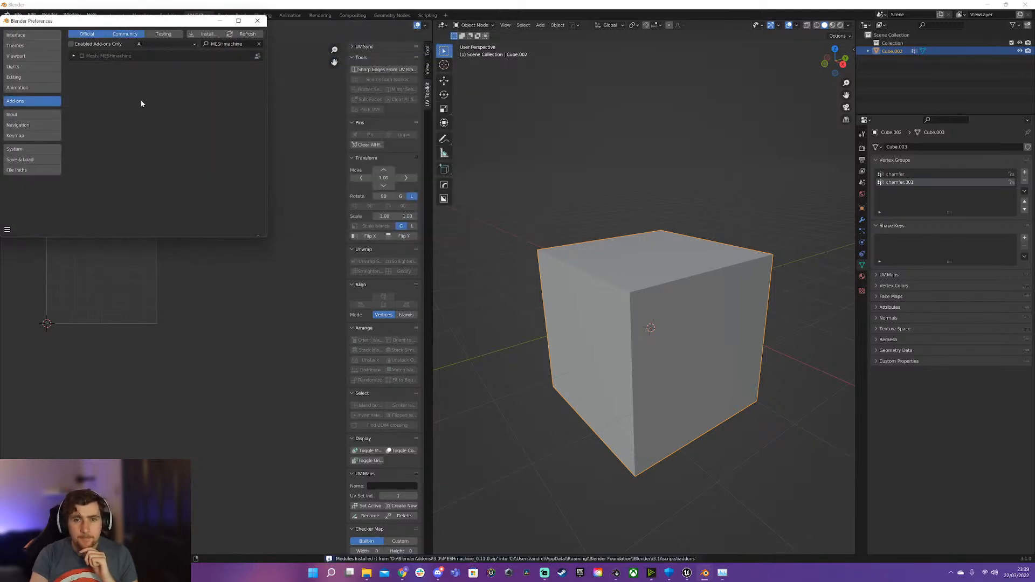
left_click(74, 56)
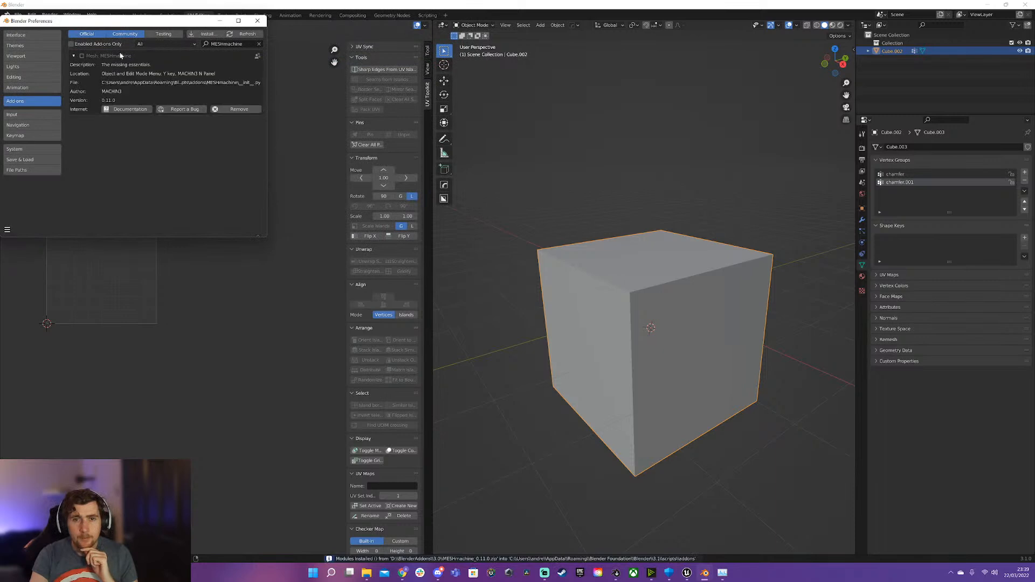
left_click(102, 57)
left_click(257, 21)
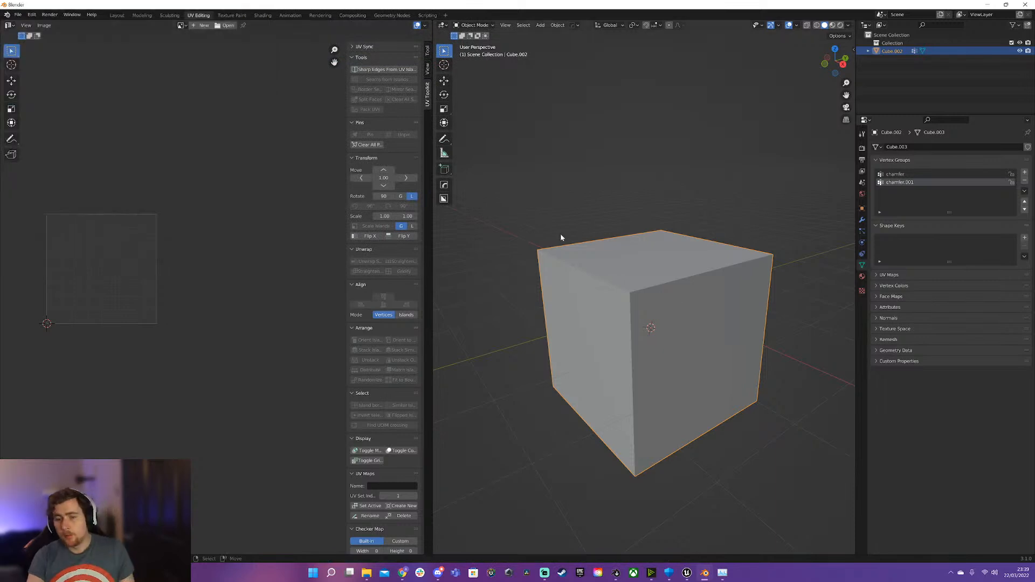
Chamfer the cube's top front edge with MESHmachine in edge selection and expand the Chamfer operator settings.
key("Tab")
key("2")
left_click(679, 288)
key("y")
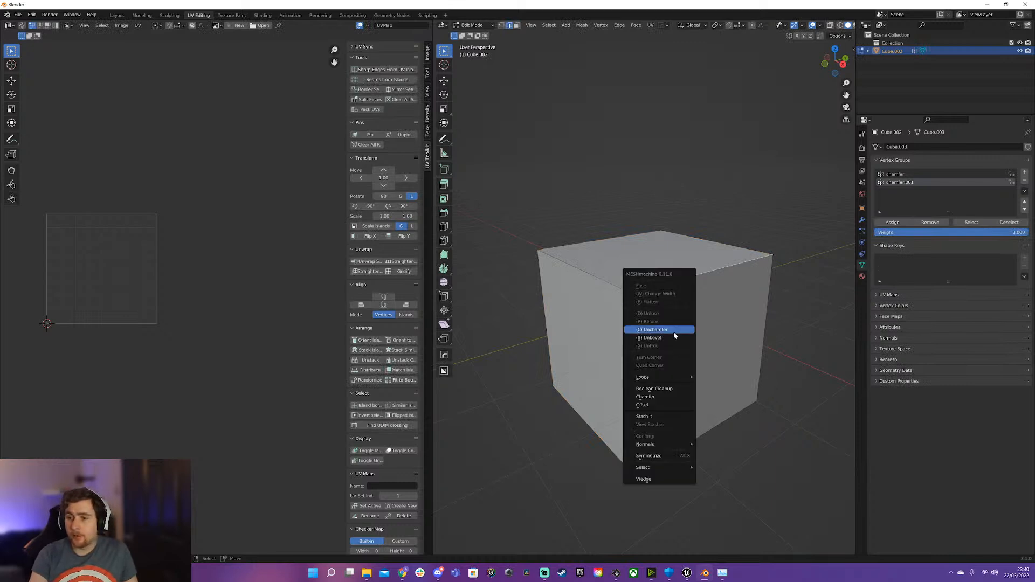
left_click(646, 397)
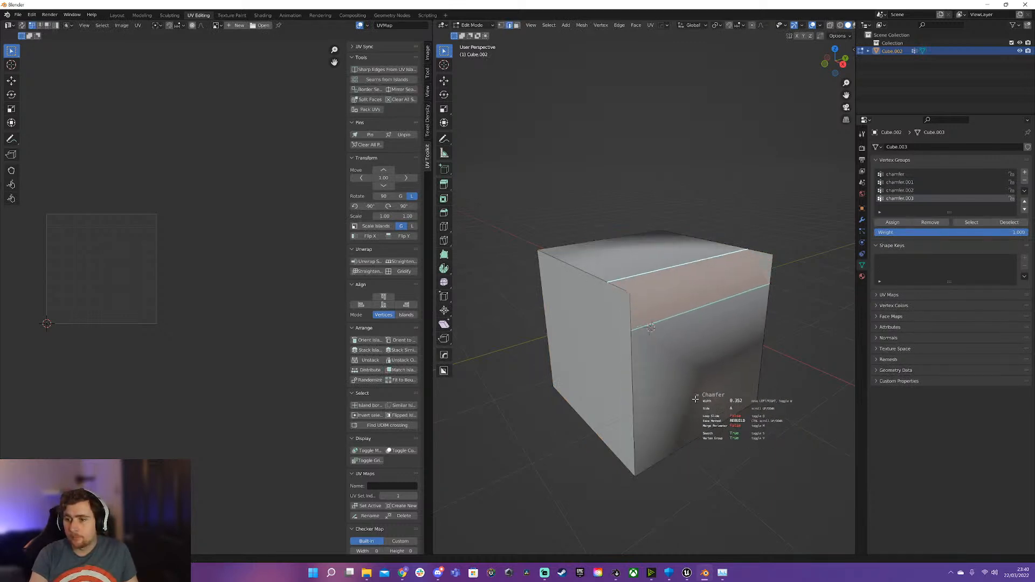
left_click(705, 372)
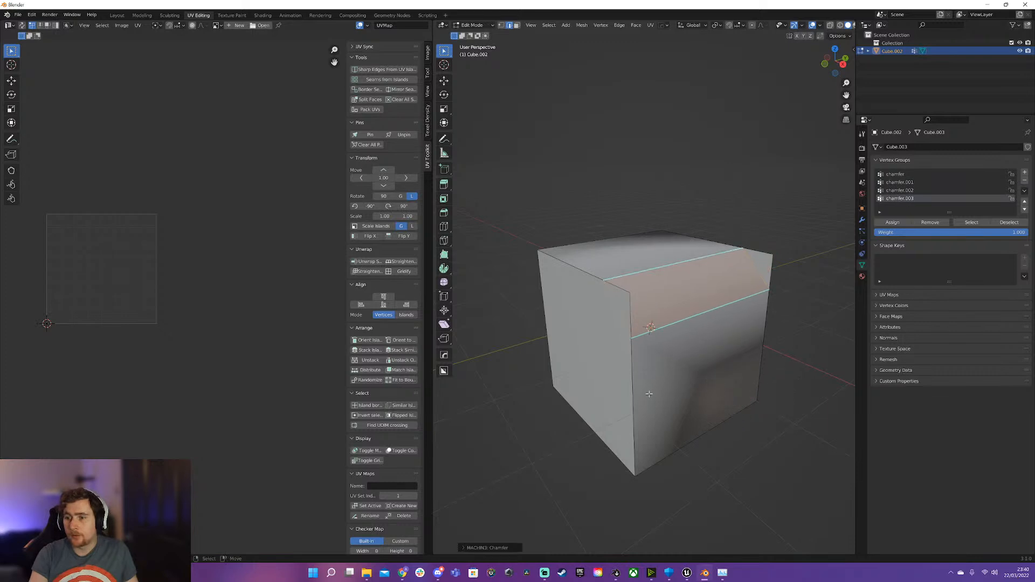
left_click(496, 548)
left_click(557, 495)
left_click(559, 496)
Return to Object Mode and delete the chamfered cube from the scene.
key("a")
key("x")
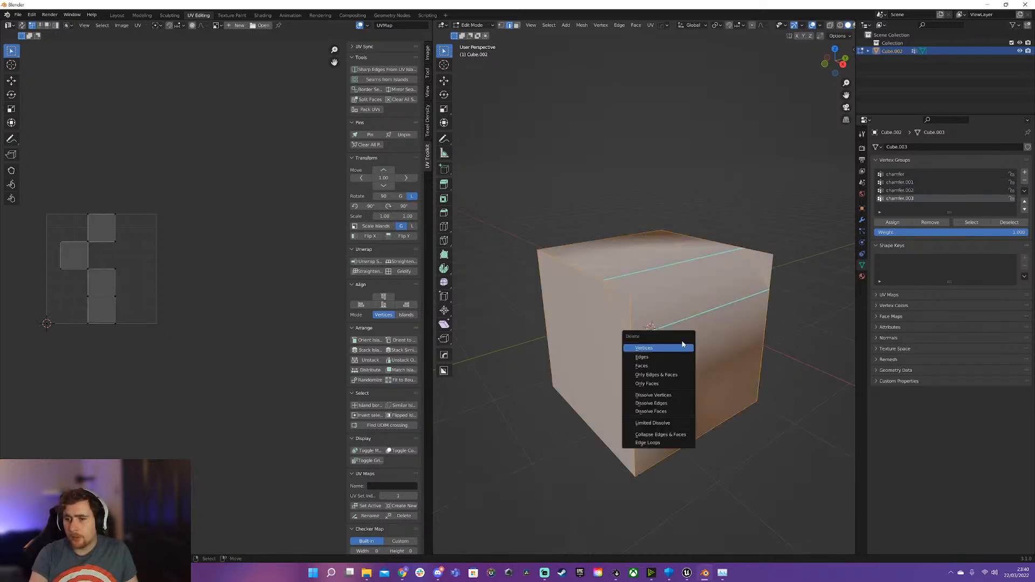
key("Escape")
key("Tab")
key("x")
left_click(672, 330)
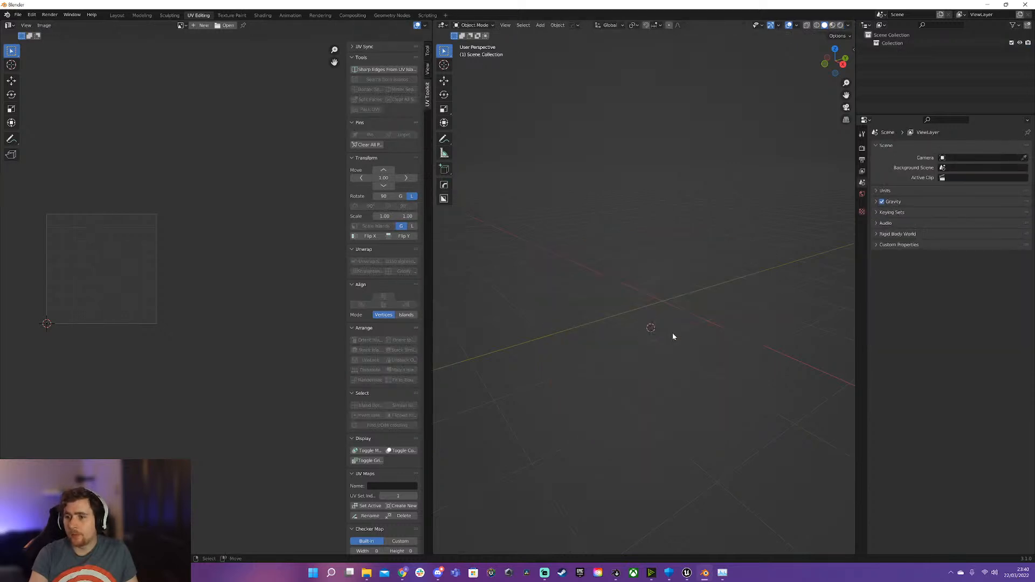
Add a new cube and chamfer one of its top edges with MESHmachine to a width of about 0.38.
key("shift+a")
mouse_move(675, 337)
left_click(706, 341)
key("Tab")
key("alt+a")
key("y")
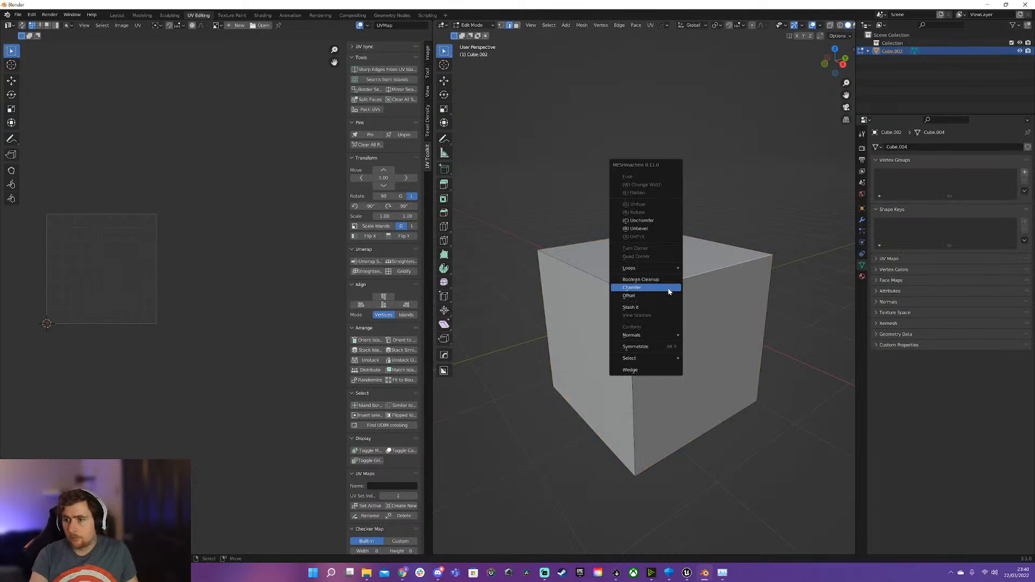
left_click(669, 292)
left_click(705, 322)
middle_click_drag(705, 322, 629, 314)
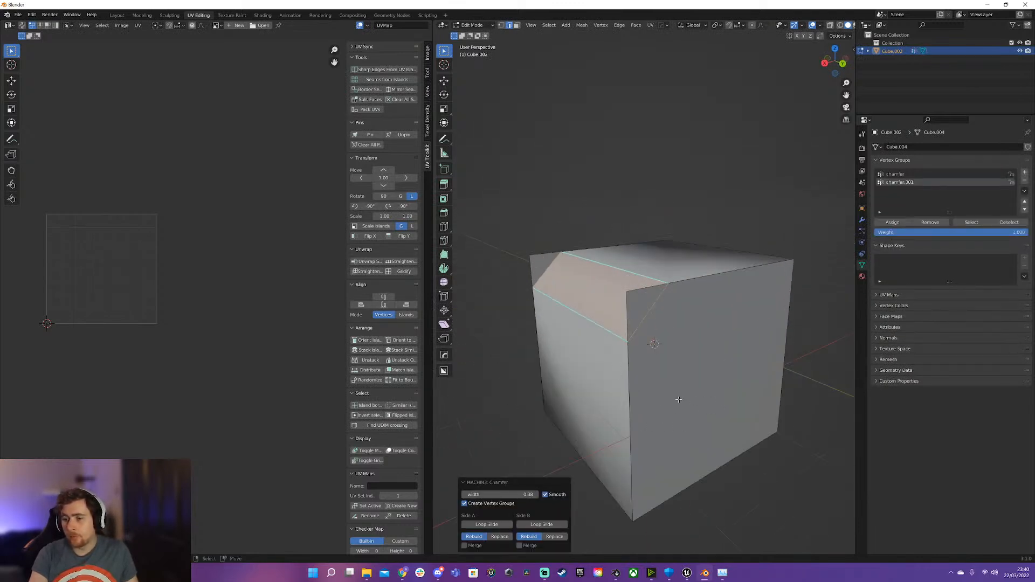
Examine the chamfered cube's shading and edges in both Object Mode and Edit Mode, including from above.
key("alt+a")
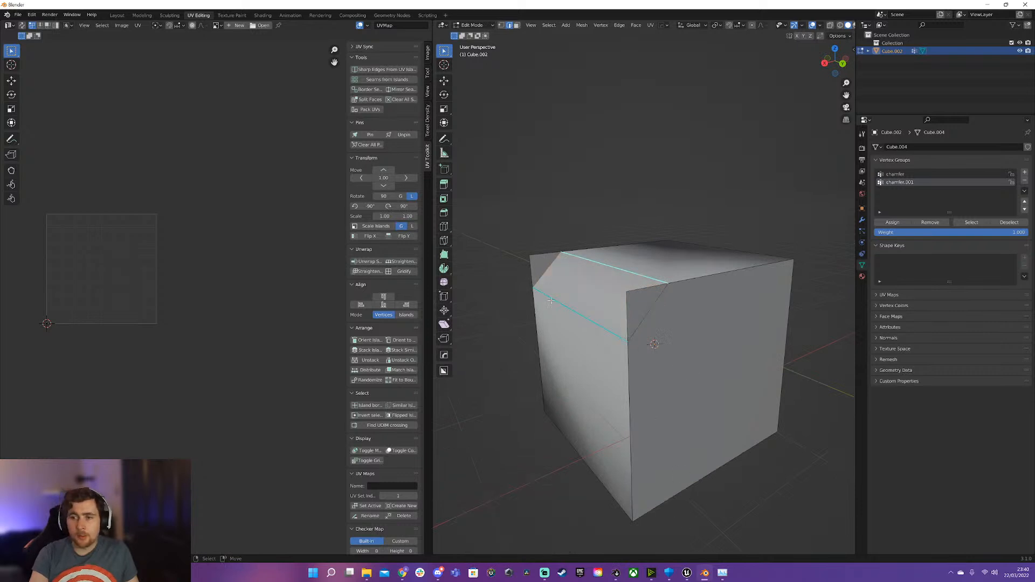
key("Tab")
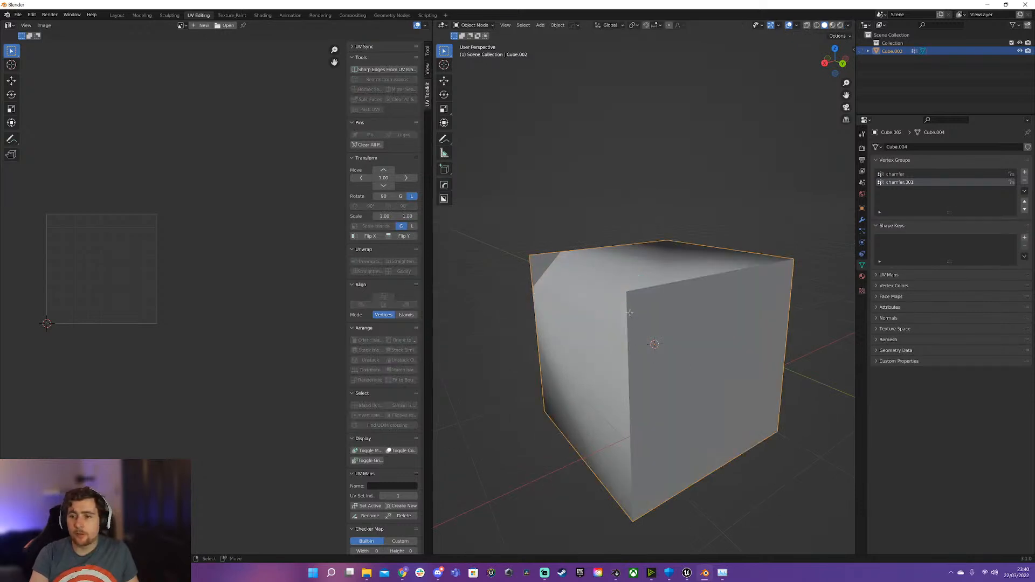
key("Tab")
left_click(651, 314)
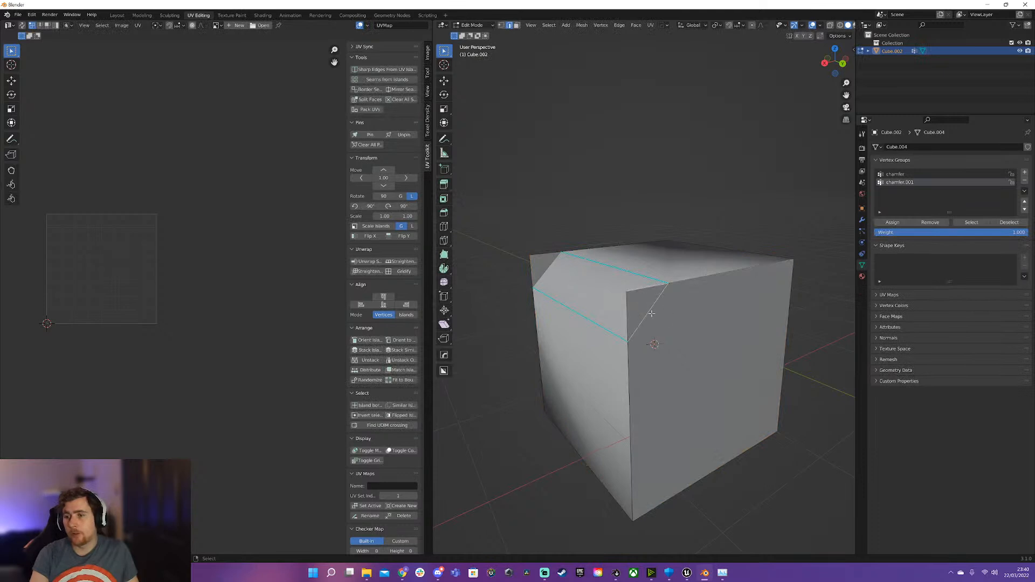
key("a")
key("alt+a")
middle_click_drag(691, 299, 665, 392)
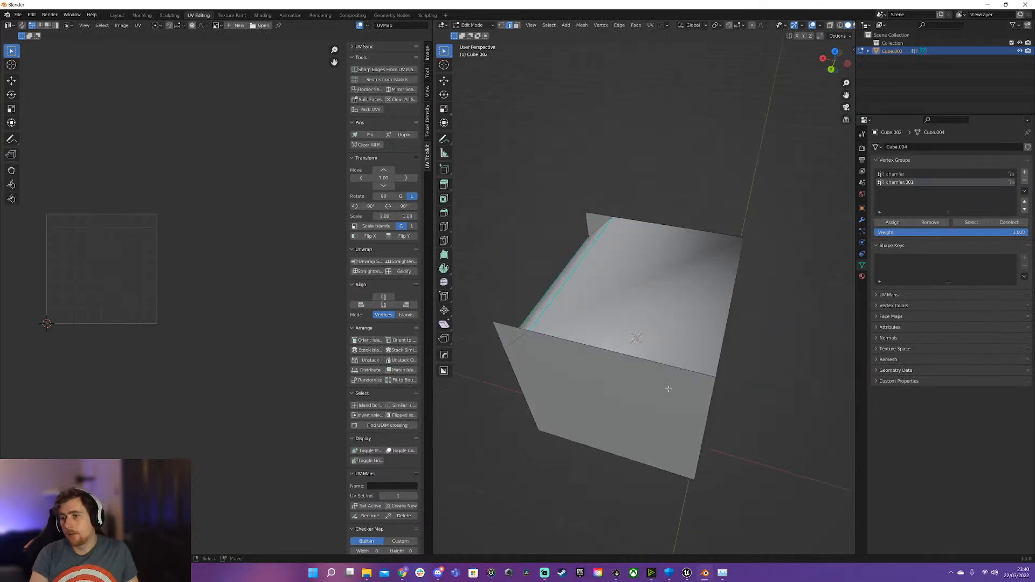
Try MESHmachine's Chamfer on the cube once more and delete the cube in Object Mode.
key("y")
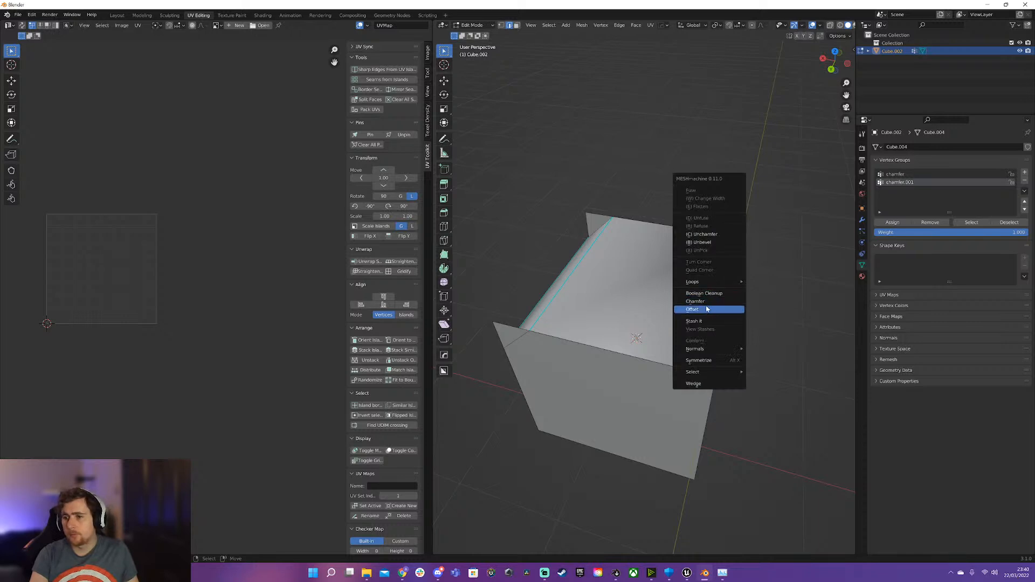
left_click(718, 302)
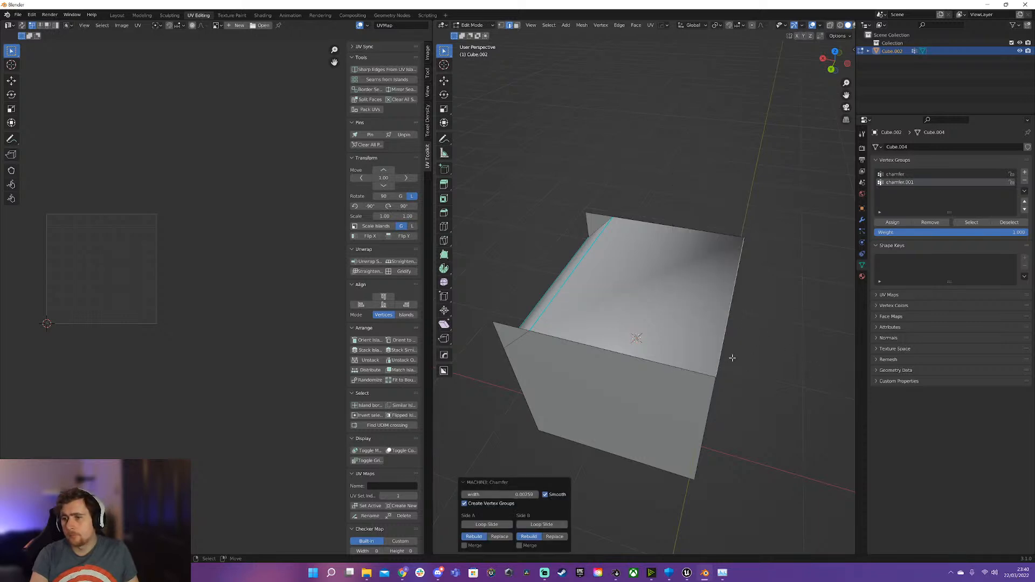
key("Tab")
key("x")
left_click(650, 357)
middle_click_drag(583, 342, 650, 355)
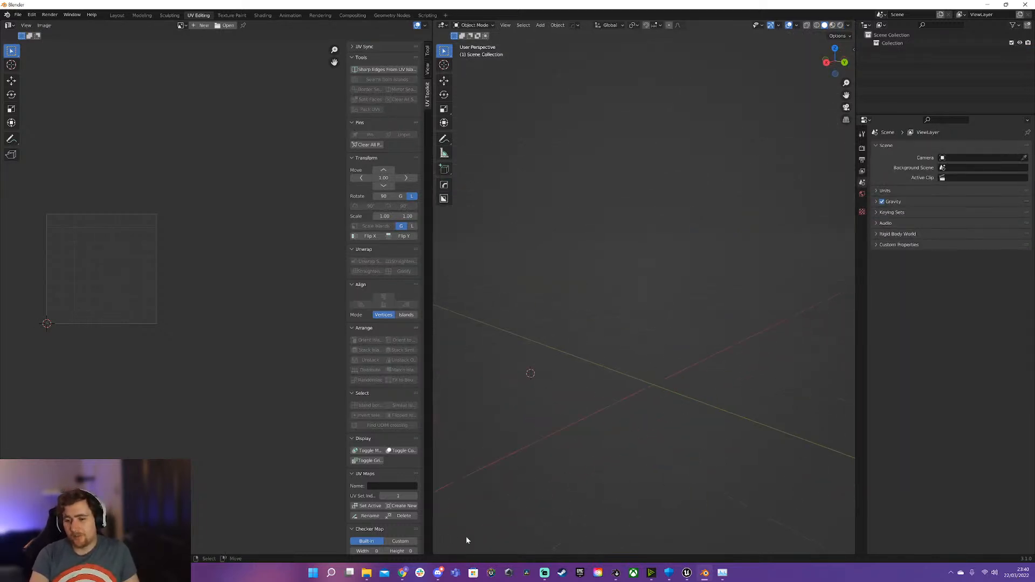
Switch to Blender Launcher, view the stable Blender versions available for download, and minimize the launcher.
left_click(620, 573)
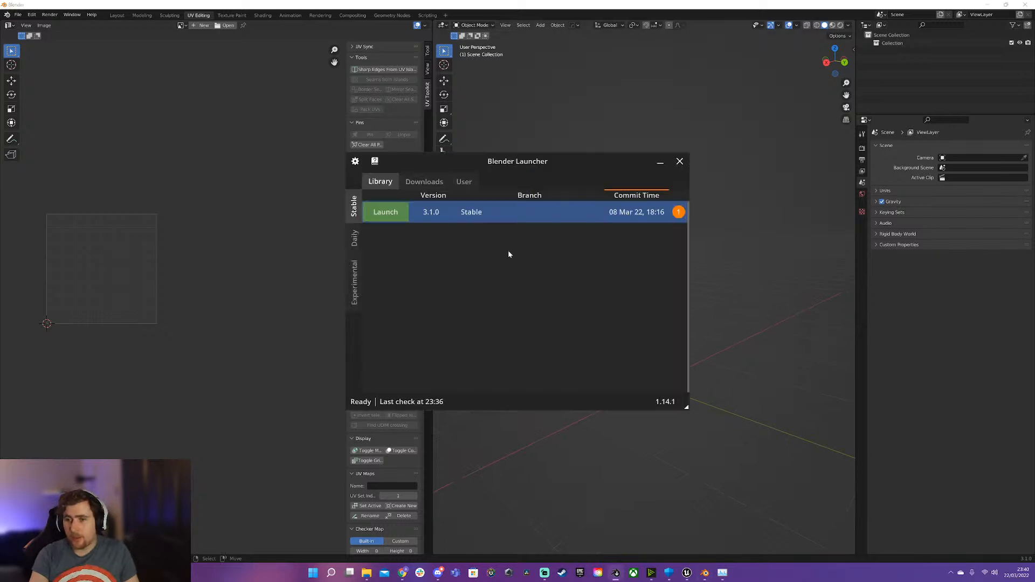
left_click(426, 183)
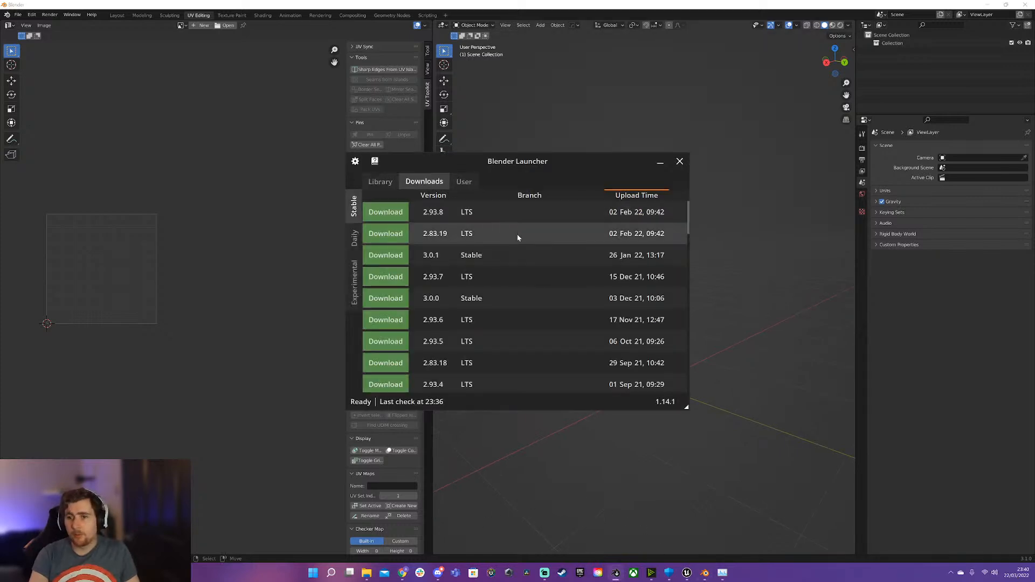
left_click(660, 162)
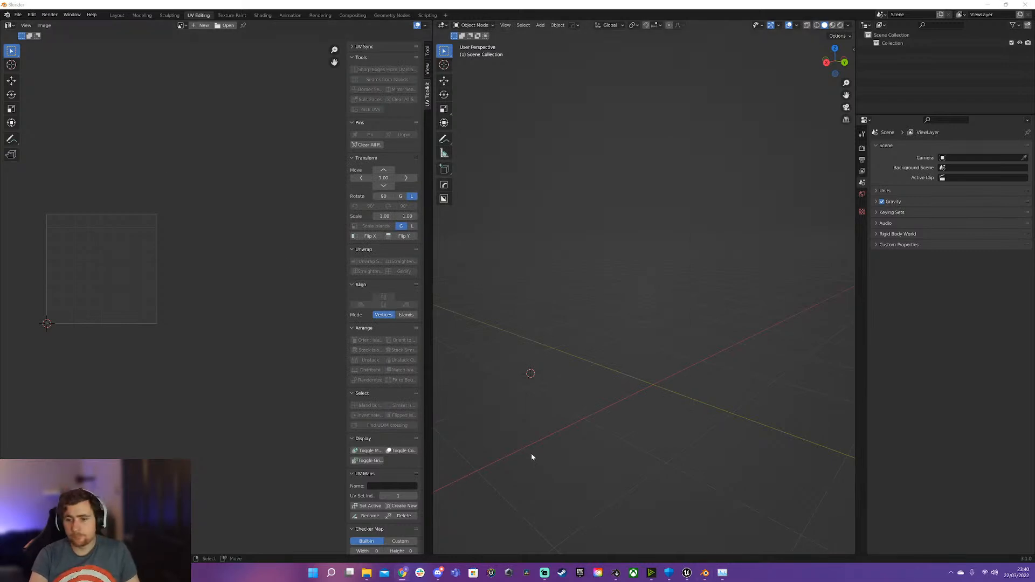
left_click(366, 574)
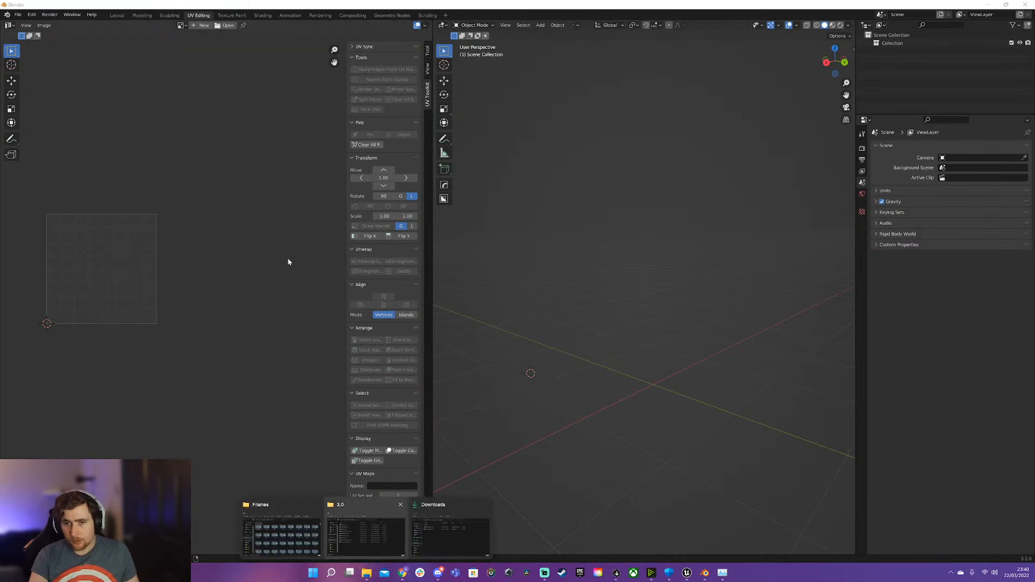
In the Layout workspace, install uvpackmaster2-addon-2.5.8.zip as an add-on, enable UVPackmaster2, and close the preferences.
left_click(117, 15)
left_click(30, 16)
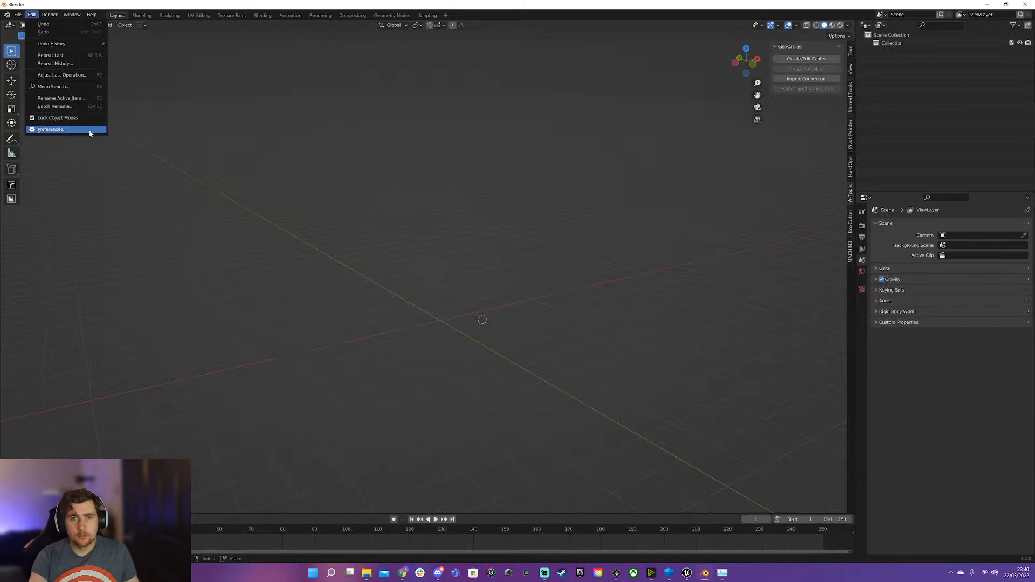
left_click(81, 131)
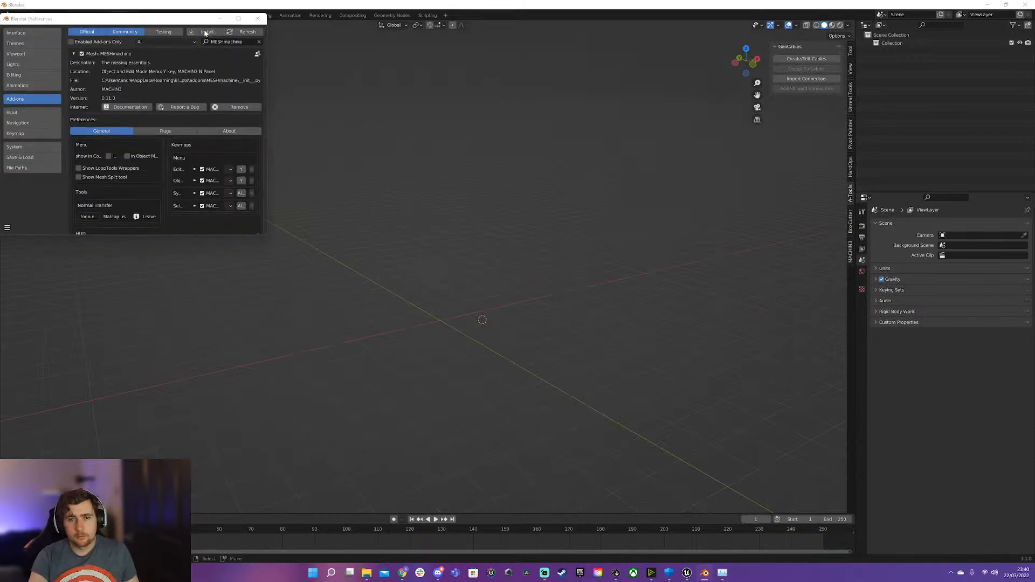
left_click(205, 32)
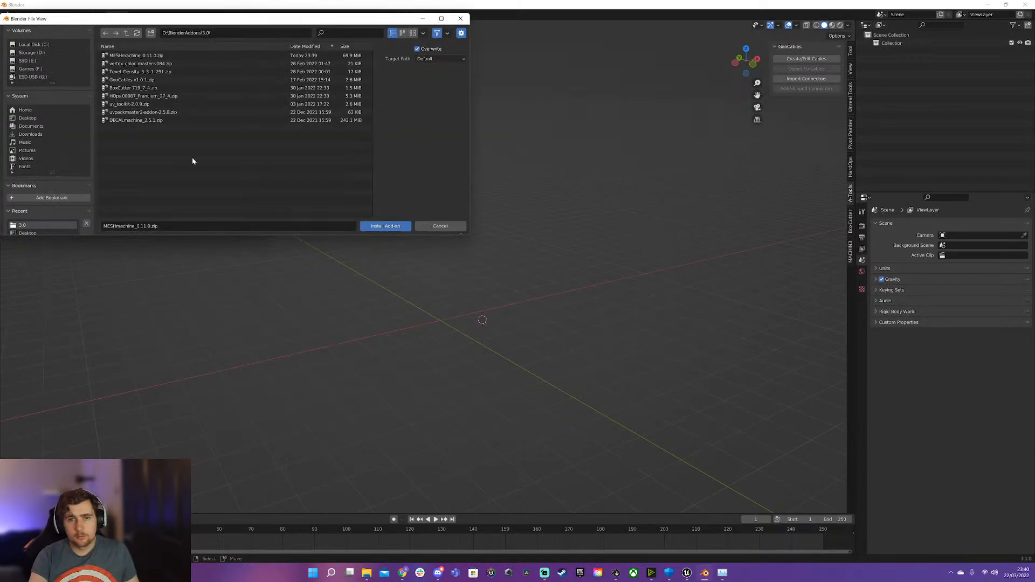
double_click(150, 114)
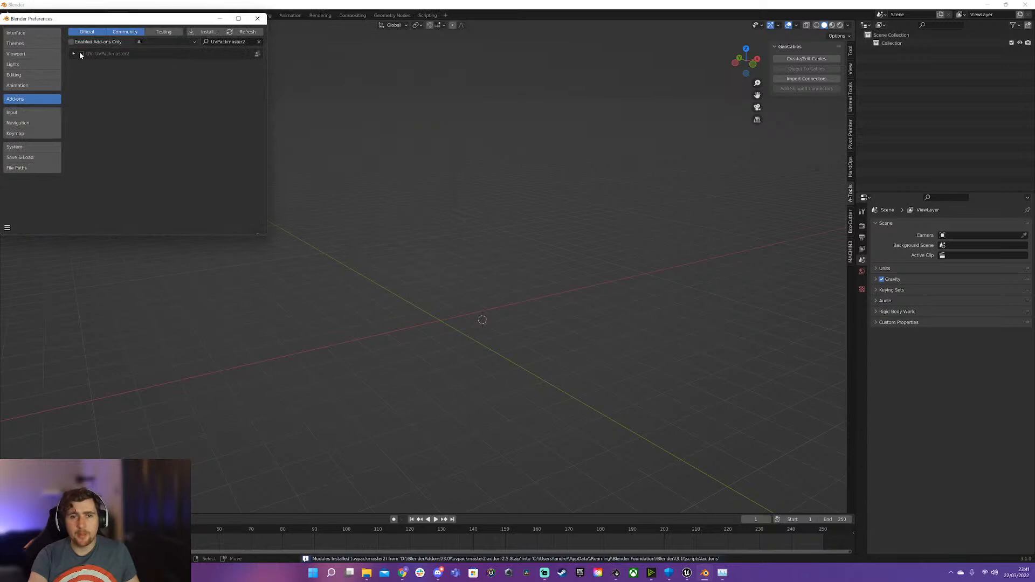
left_click(257, 19)
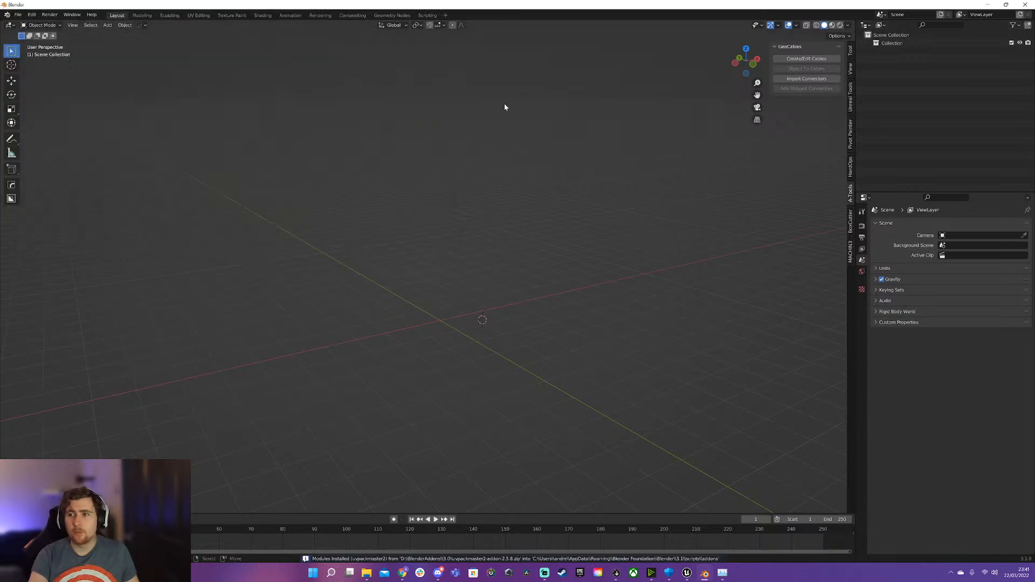
Show the MACHIN3 tools in the sidebar, add a cube to the scene, and enter Edit Mode.
left_click(850, 252)
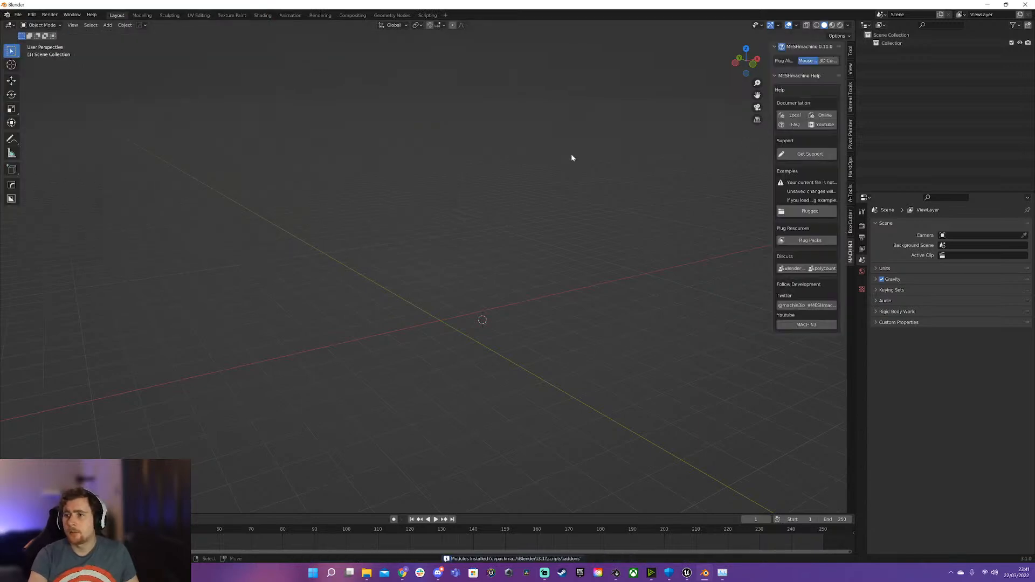
key("shift+a")
mouse_move(500, 280)
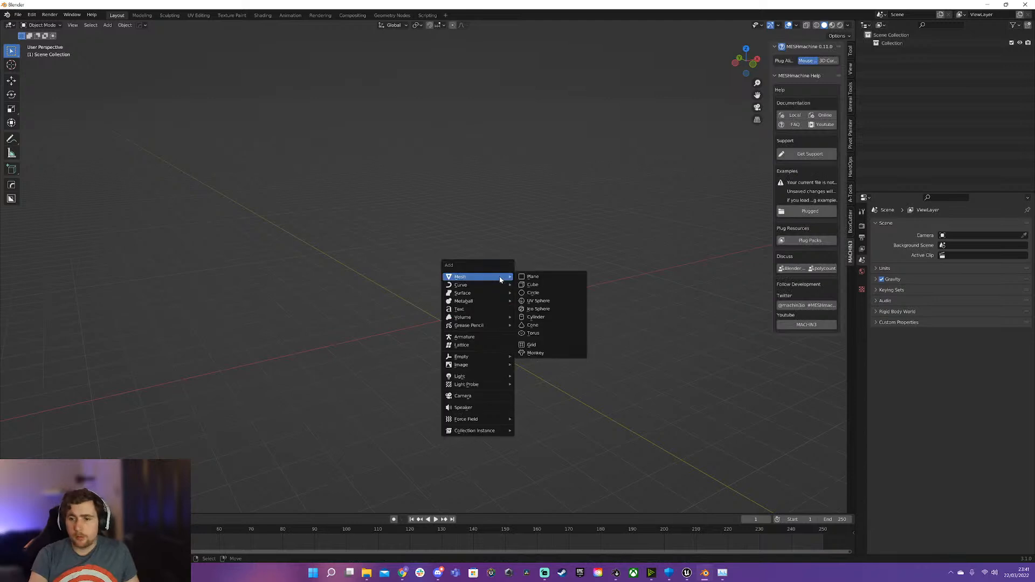
left_click(553, 286)
key("Tab")
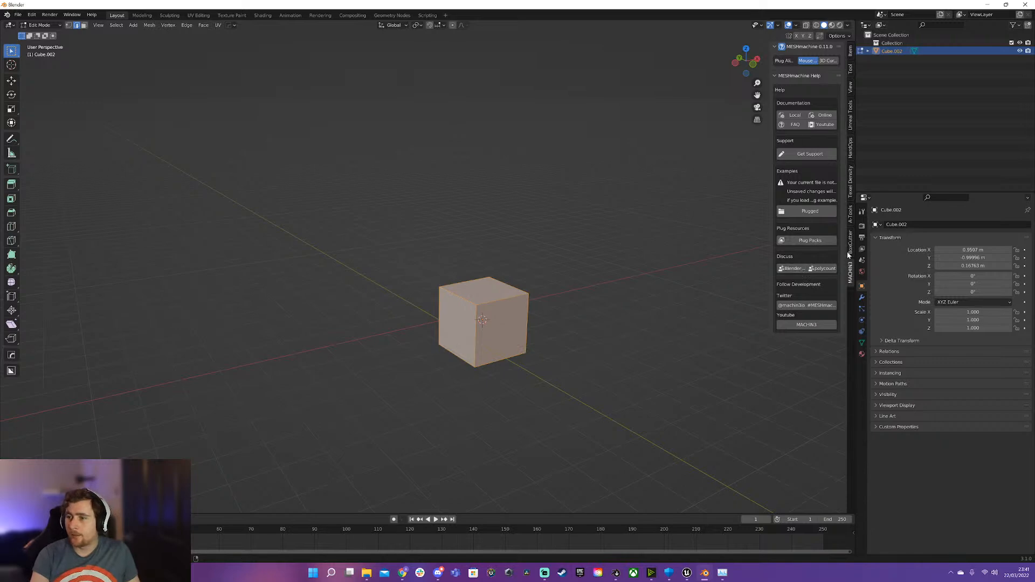
In the UV Editing workspace, select all of the cube's UVs and pack them with UVPackmaster2.
left_click(202, 16)
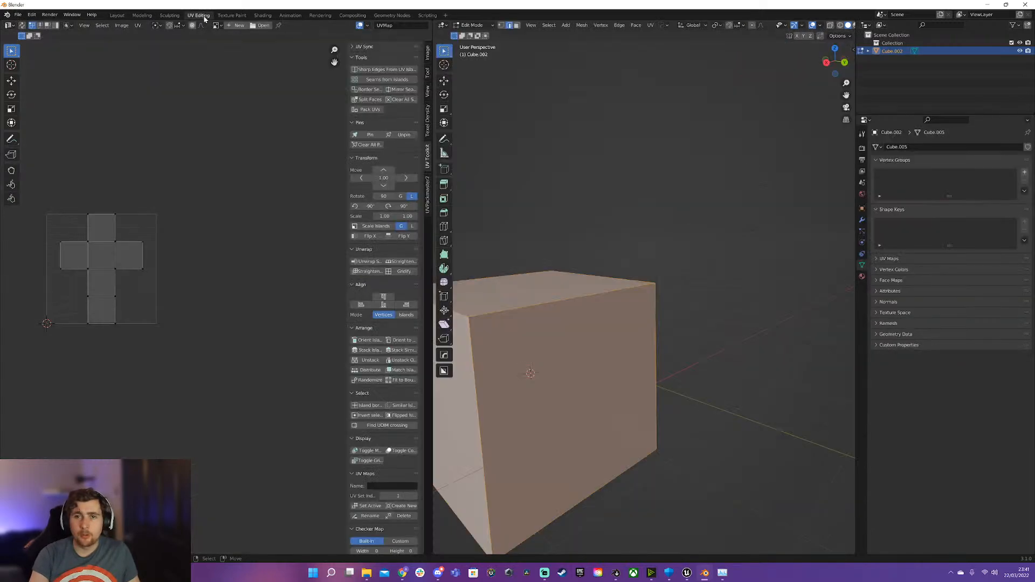
left_click(428, 198)
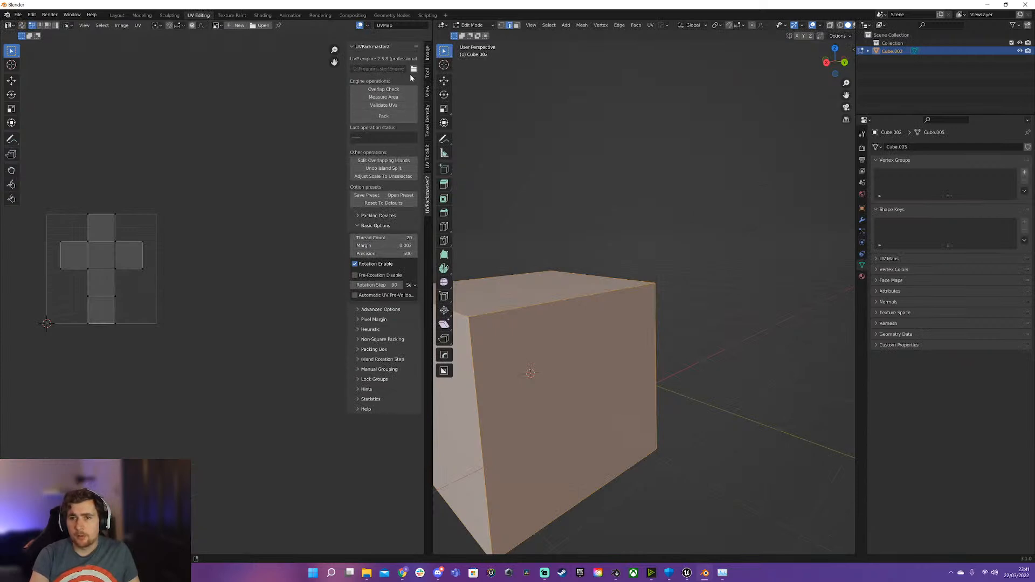
left_click(384, 116)
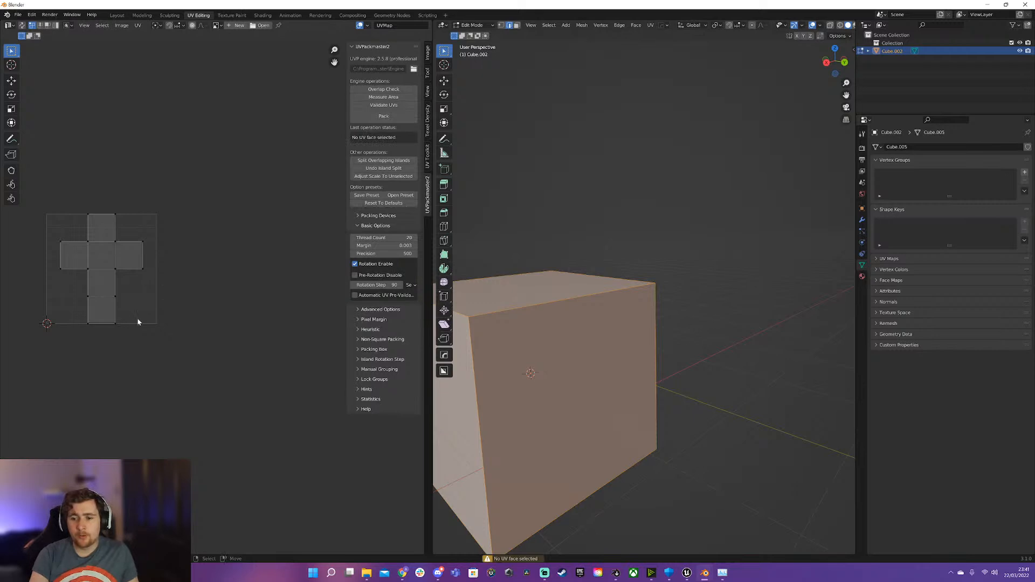
key("a")
left_click(383, 116)
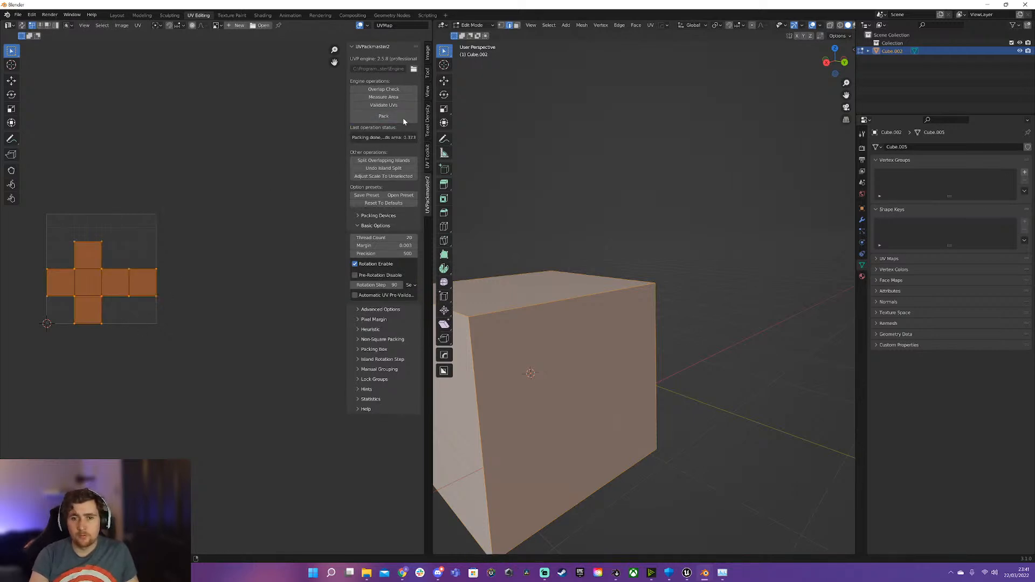
Inspect the cube's packed UVs up close, collapse UVPackmaster2's Basic Options, and view the cube from another angle.
scroll(183, 294, "up", 5)
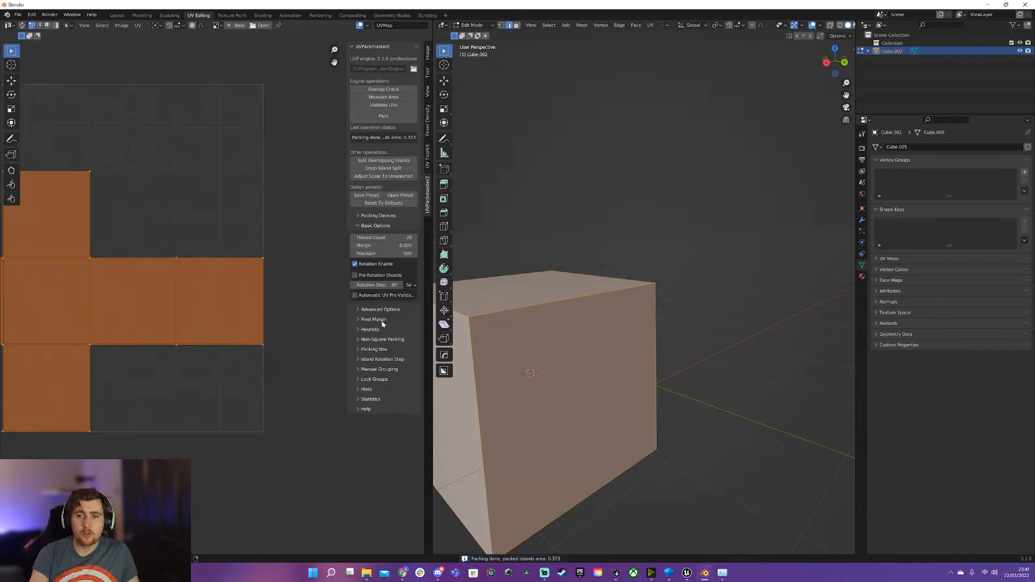
left_click(364, 226)
left_click(370, 216)
left_click(370, 215)
left_click(369, 216)
left_click(369, 216)
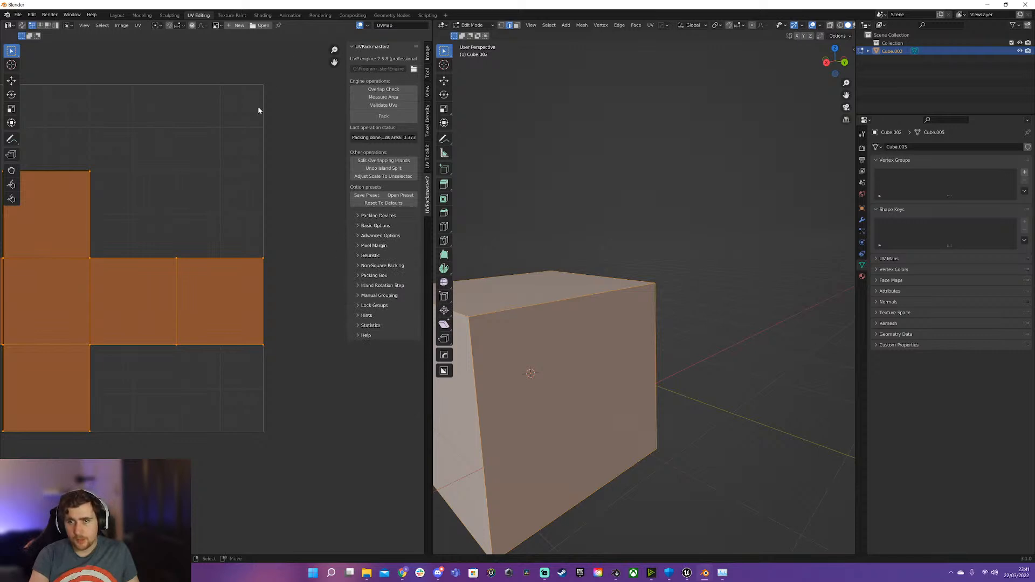
middle_click_drag(542, 238, 643, 262)
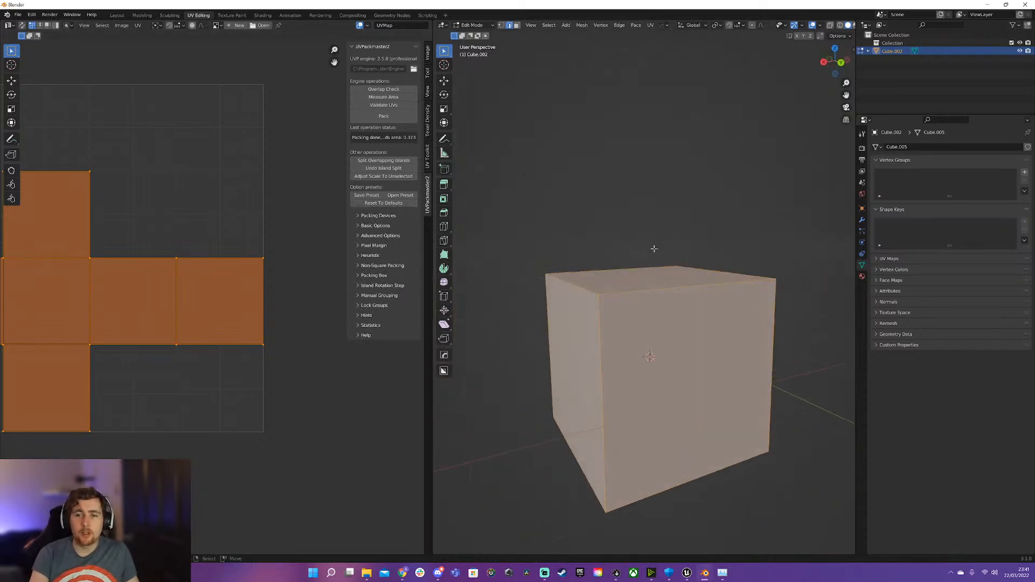
Install DECALmachine_2.5.1.zip as an add-on, enable DECALmachine, and close the preferences.
left_click(32, 14)
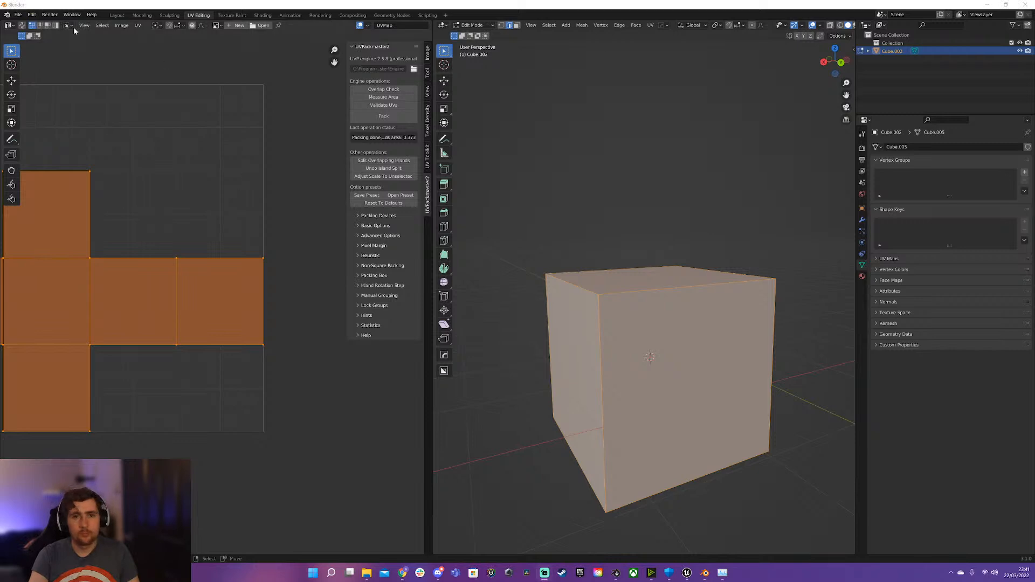
left_click(32, 15)
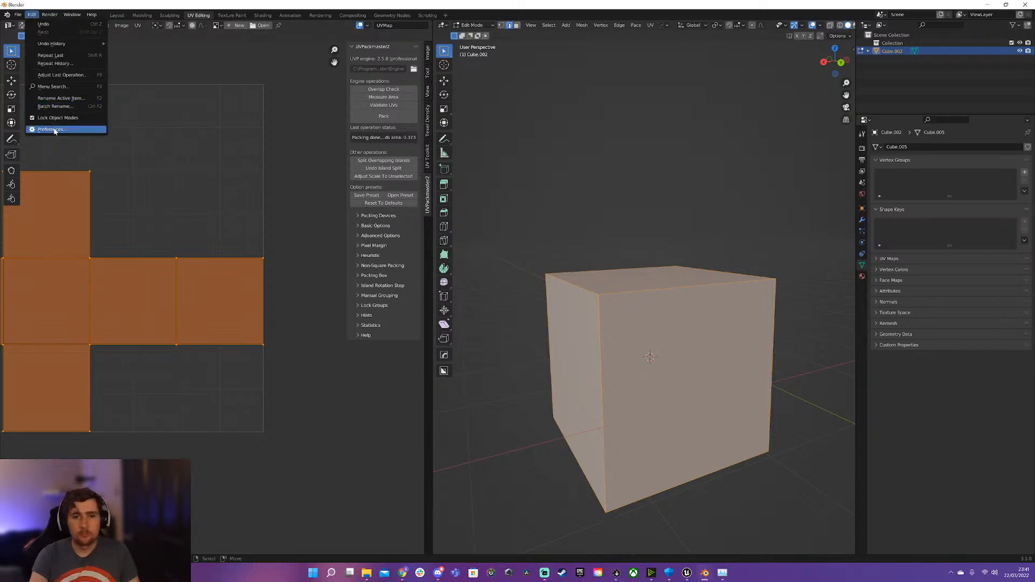
left_click(55, 130)
left_click(208, 31)
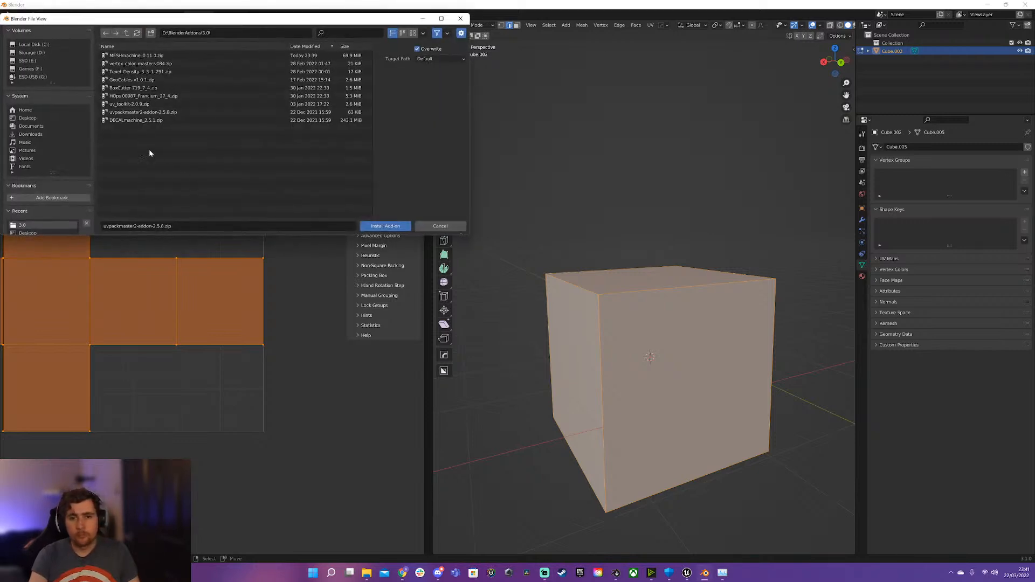
double_click(146, 113)
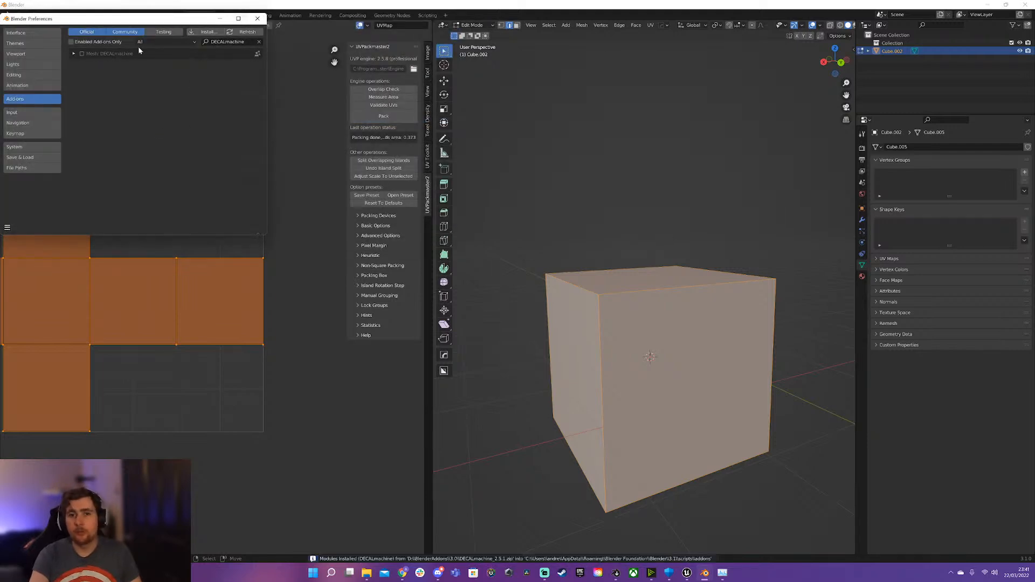
left_click(82, 53)
left_click(258, 19)
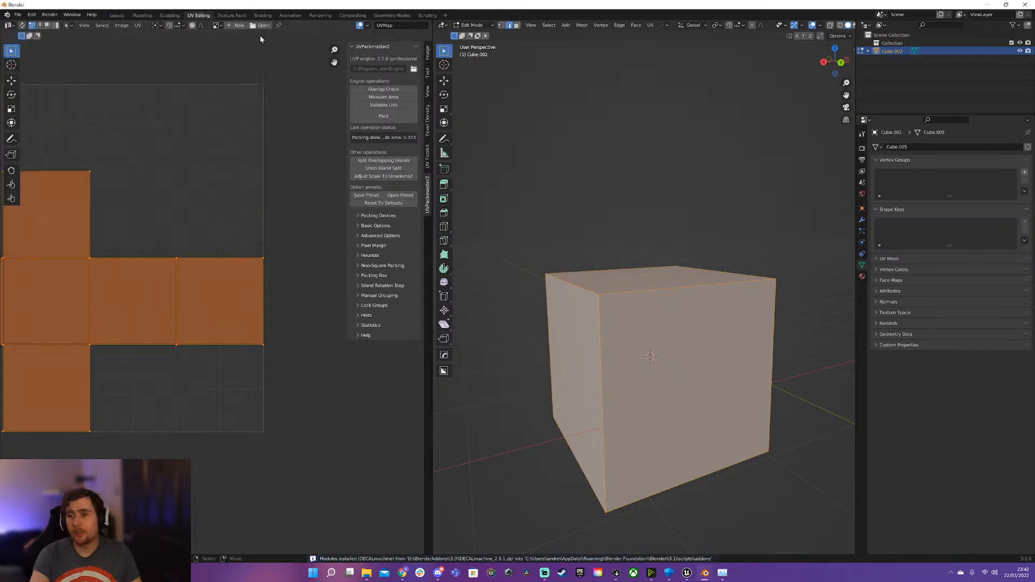
Deselect everything and add one centred horizontal loop cut around the cube.
key("alt+a")
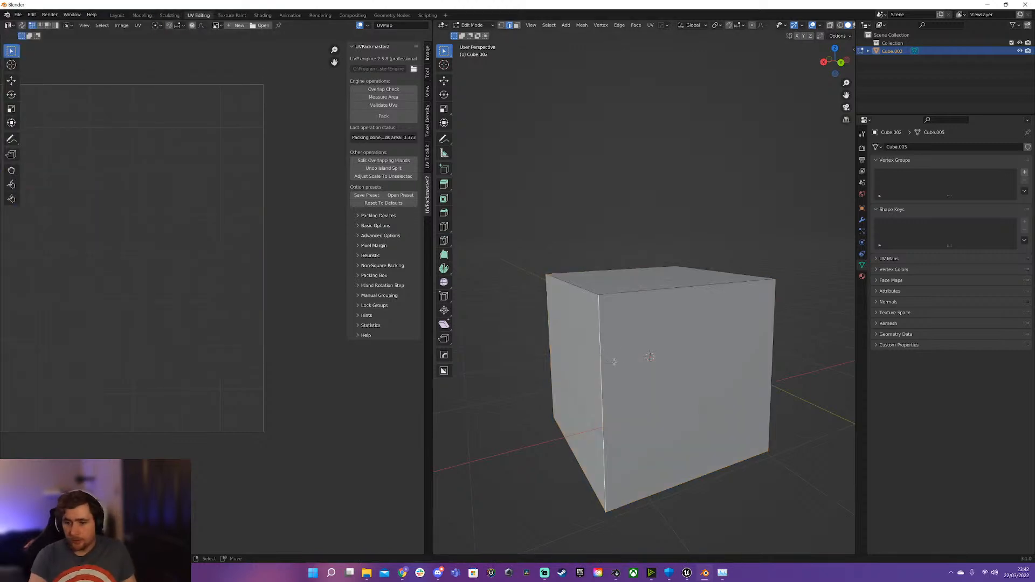
key("ctrl+r")
left_click(600, 359)
right_click(600, 359)
middle_click_drag(642, 403, 654, 345)
scroll(649, 339, "up", 1)
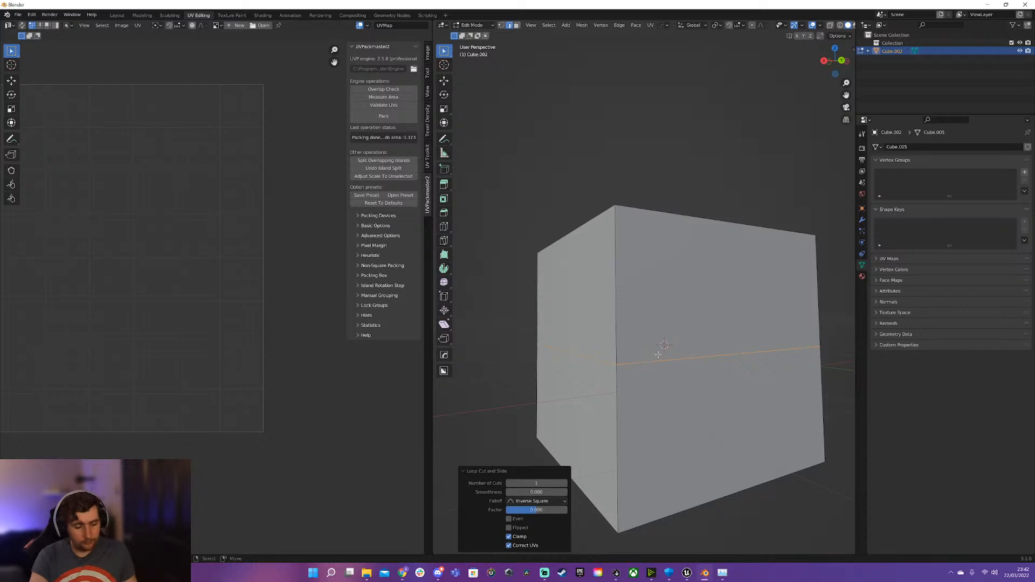
Create a DECALmachine panel decal from the selected loop cut and place the 3D cursor on the cube's upper face area.
key("d")
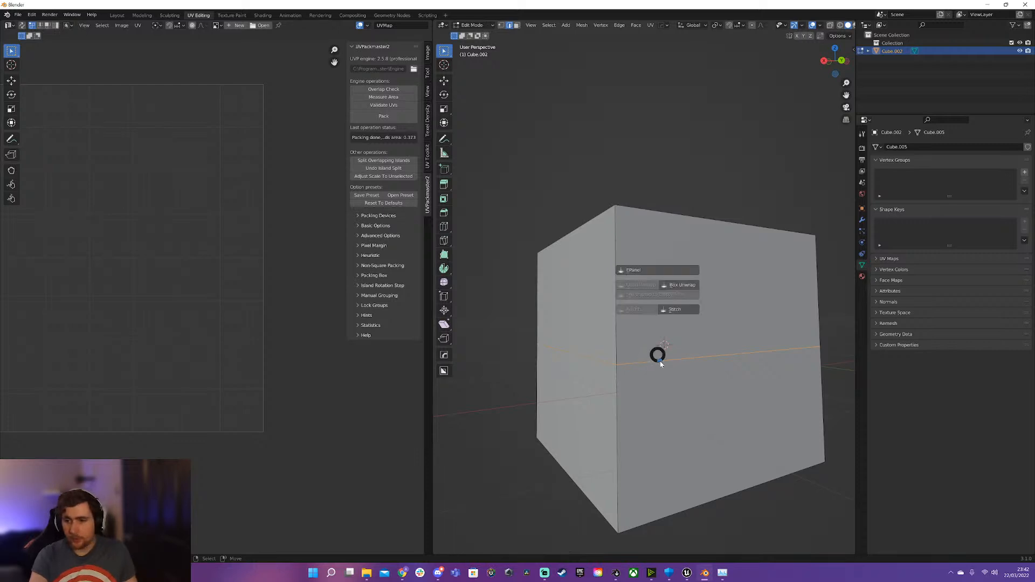
left_click(636, 273)
right_click(713, 300, "shift")
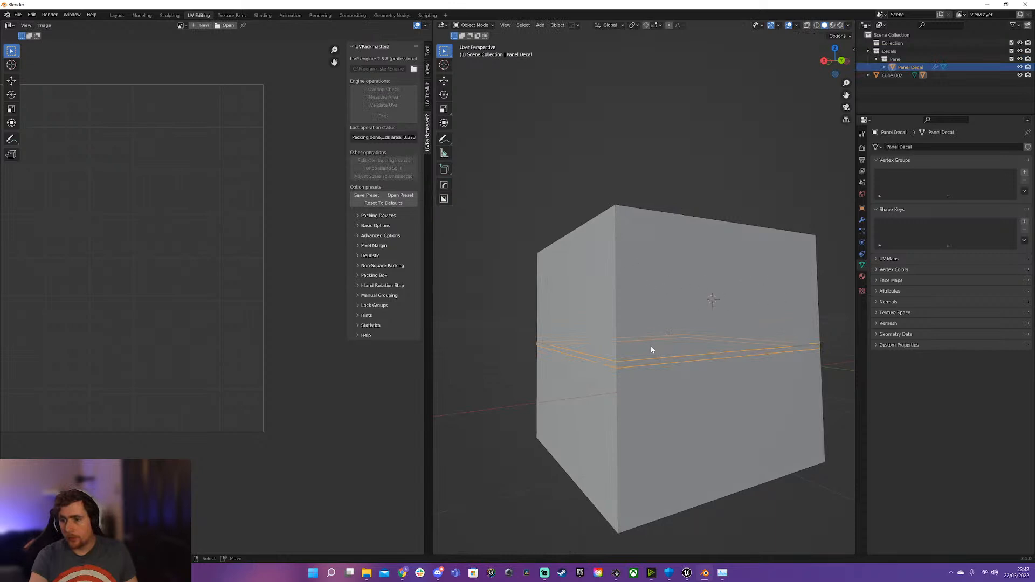
Switch the viewport to Material Preview shading and inspect the panel decal at the cube's corner.
key("z")
left_click(633, 340)
middle_click_drag(644, 372, 652, 352)
scroll(652, 351, "up", 4)
key("h")
left_click(596, 322)
key("ctrl+z")
key("ctrl+z")
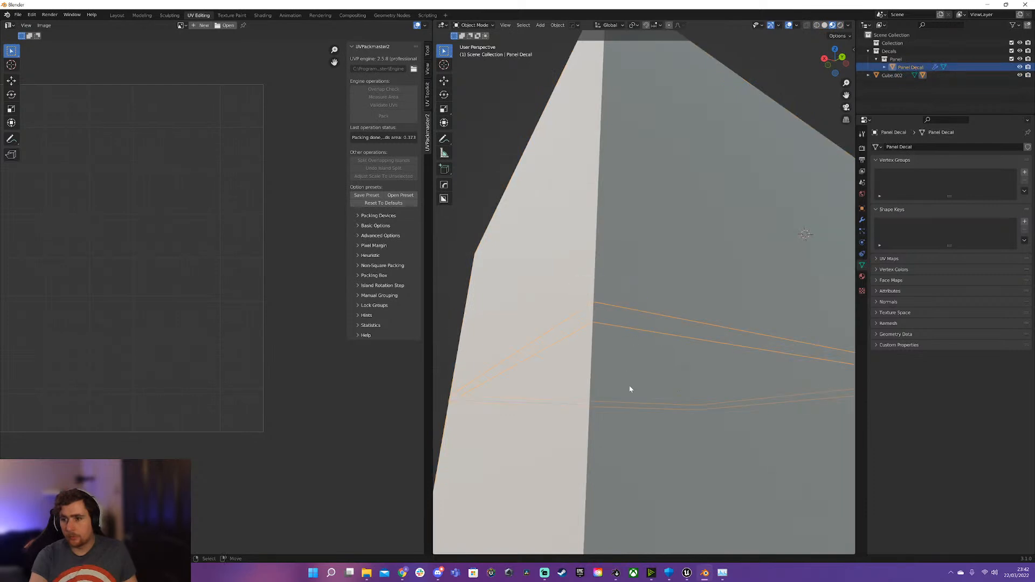
key("s")
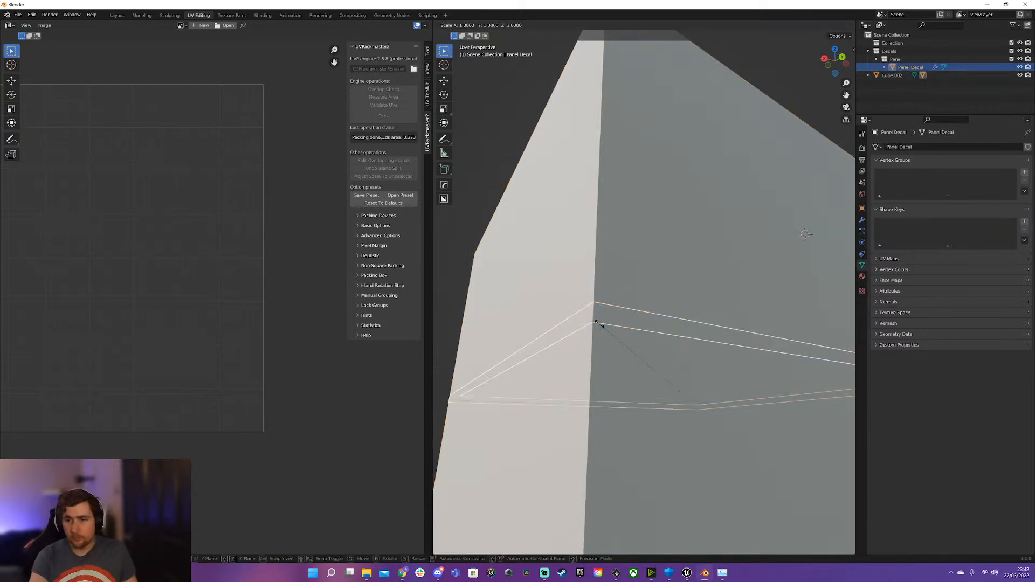
key("Escape")
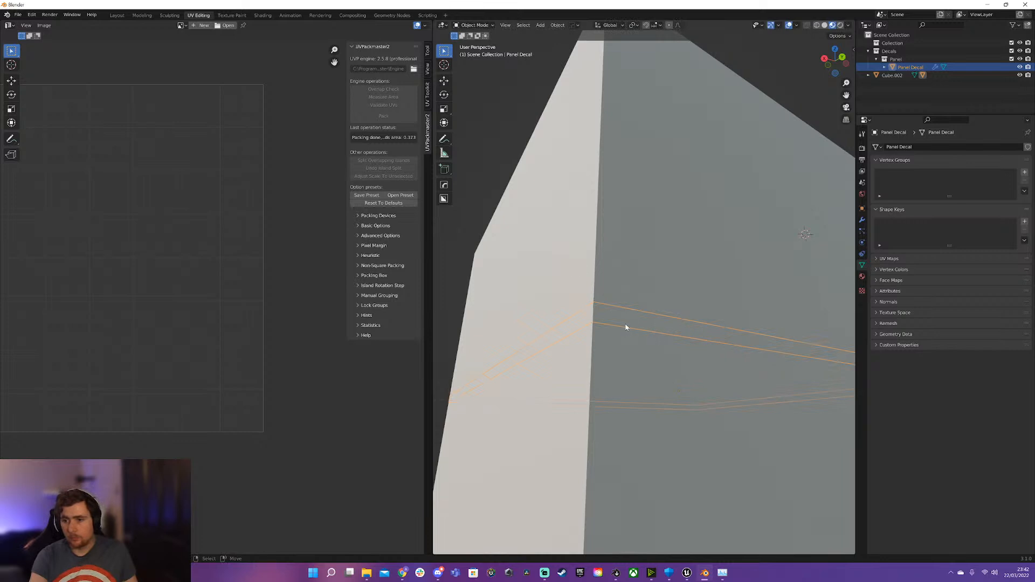
key("Escape")
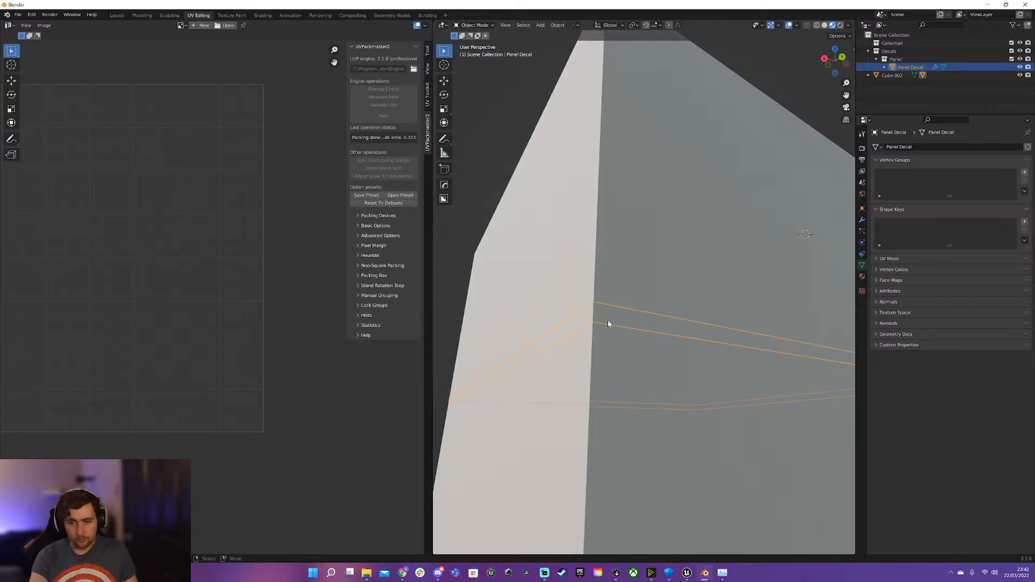
Set the panel decal scale to 1.700 and adjust the panel width in DECALmachine.
key("d")
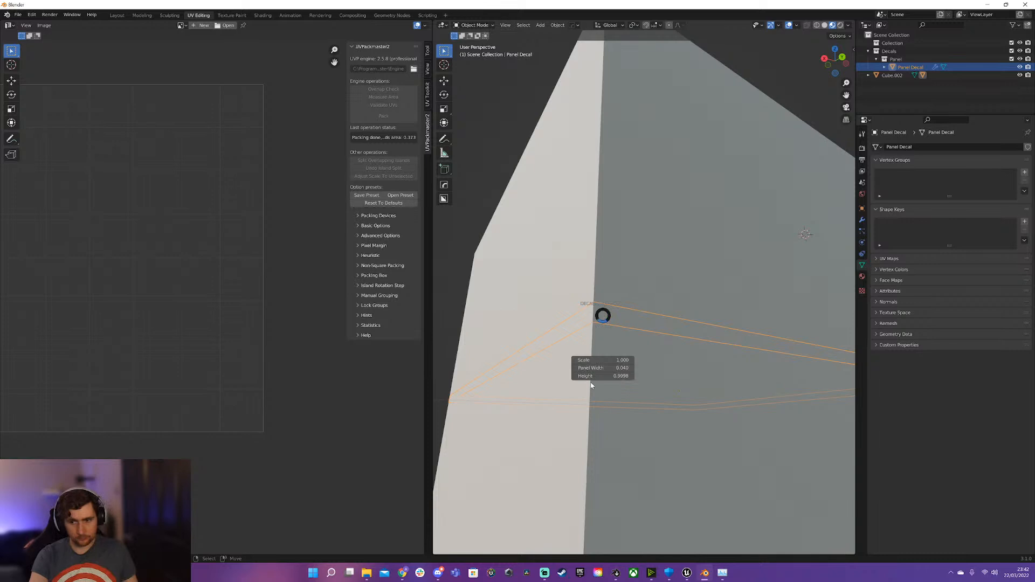
left_click_drag(603, 360, 601, 367)
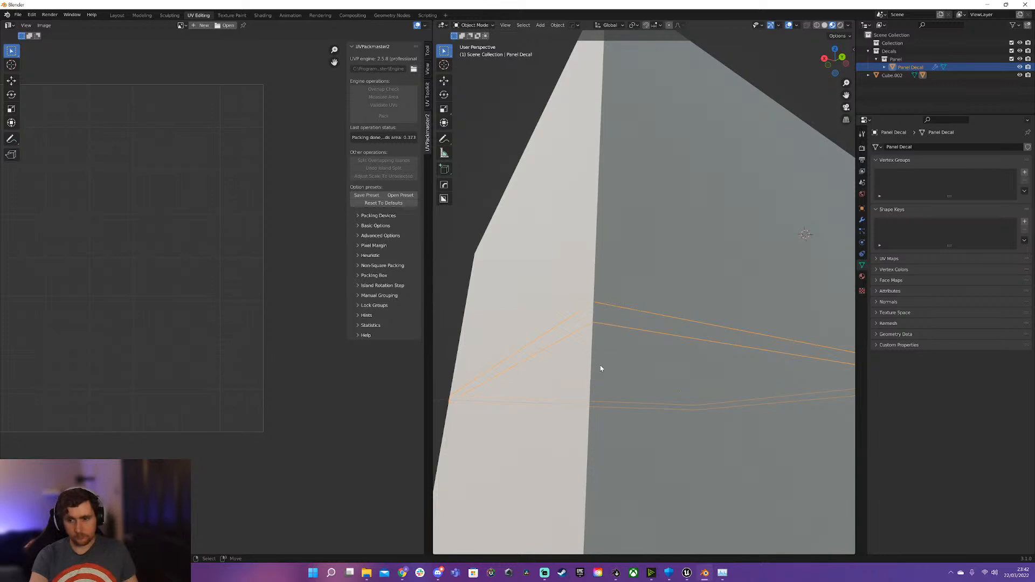
key("d")
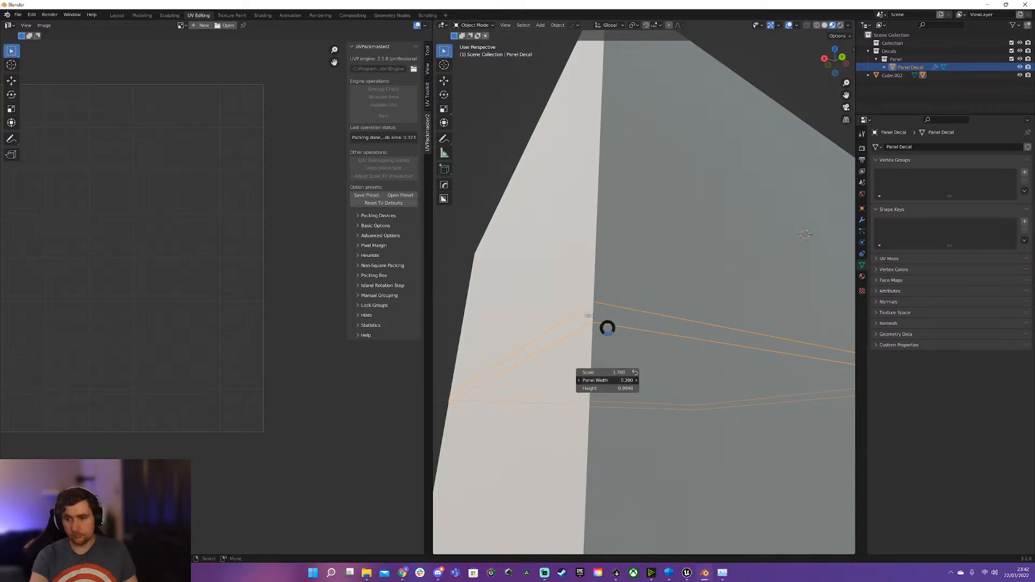
left_click_drag(608, 381, 611, 381)
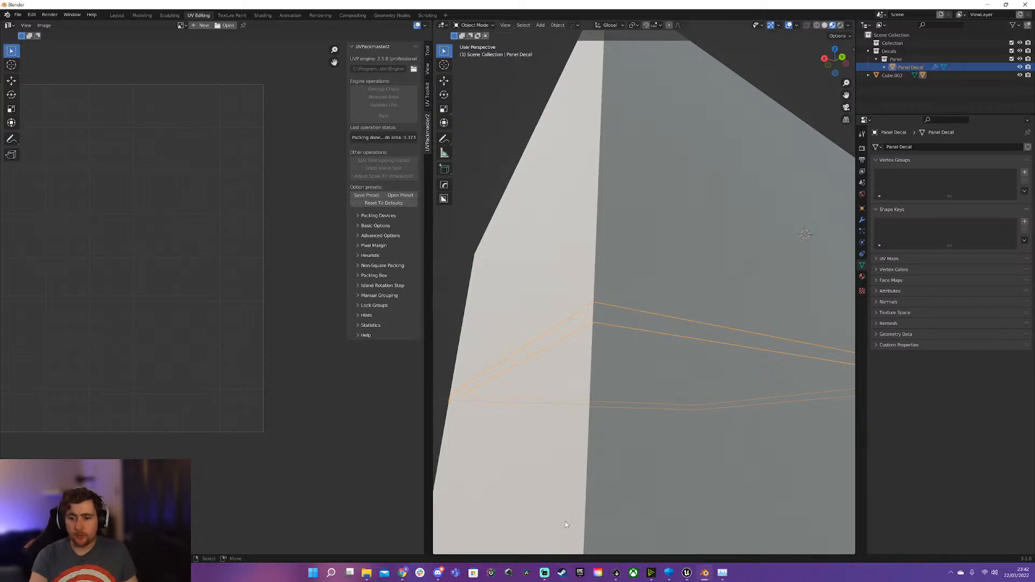
Switch to Blender Launcher, look through the stable Blender versions available for download, and return to Blender.
left_click(617, 574)
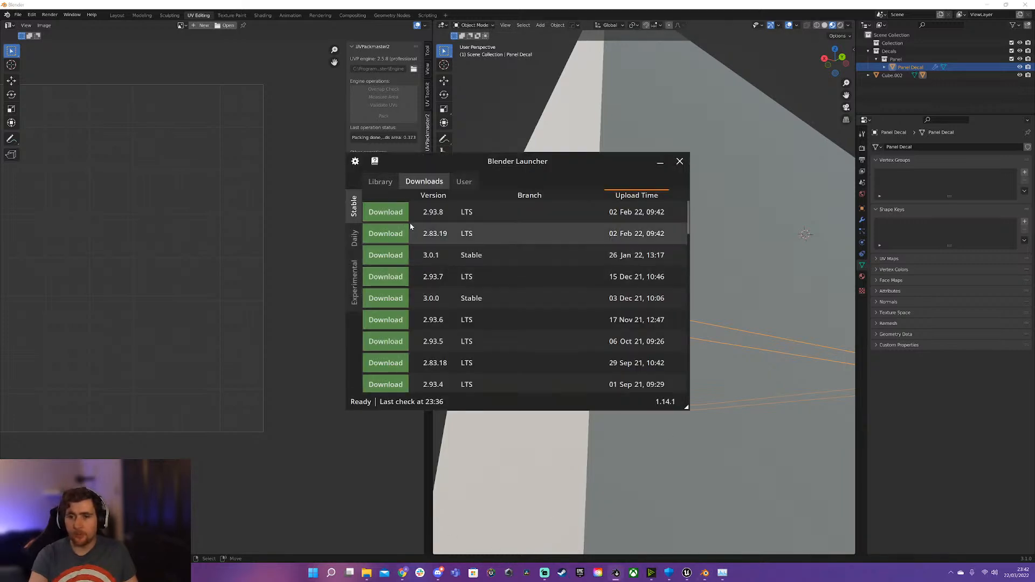
scroll(426, 254, "down", 1)
scroll(426, 253, "up", 1)
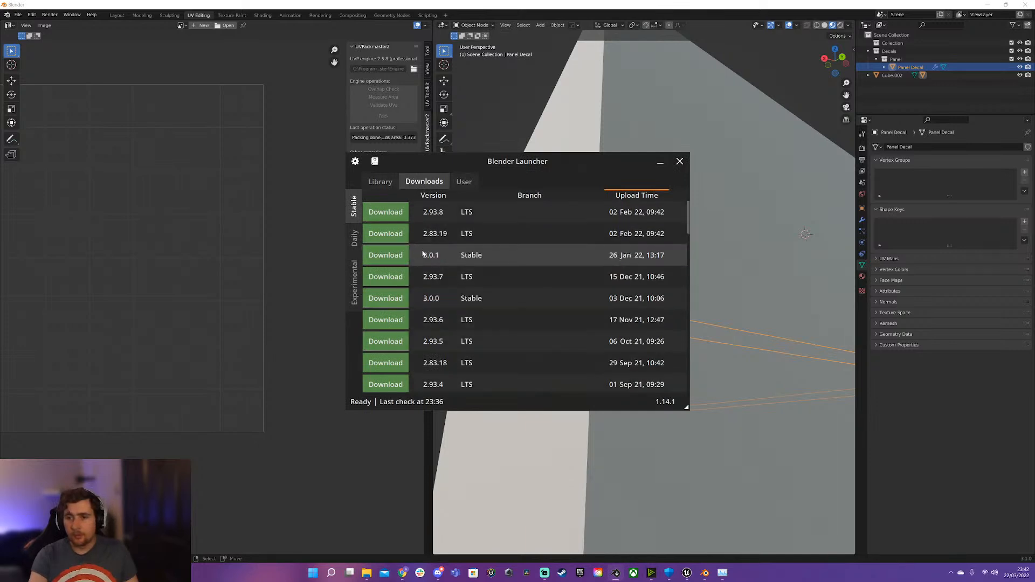
scroll(431, 359, "down", 12)
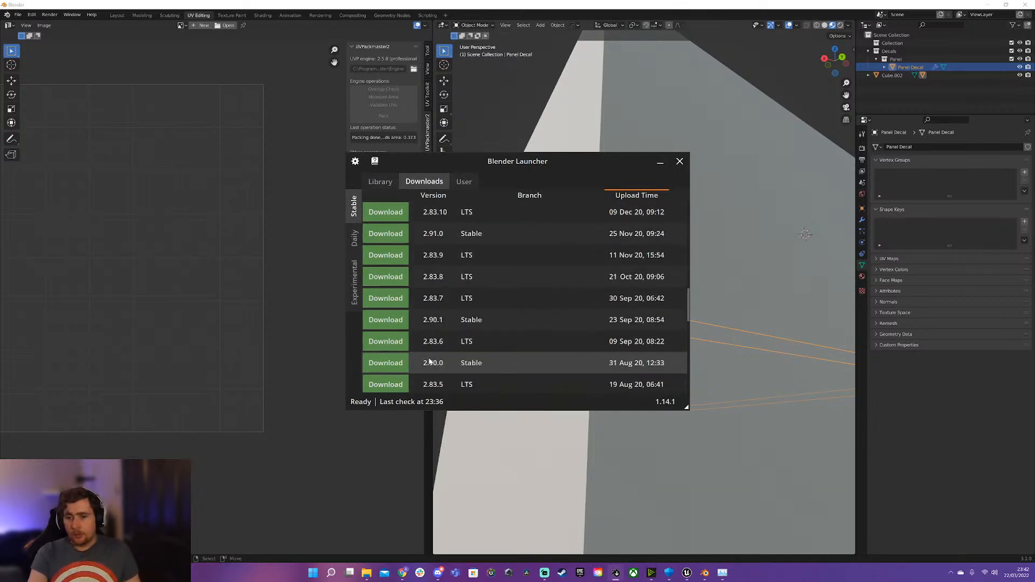
scroll(458, 343, "up", 12)
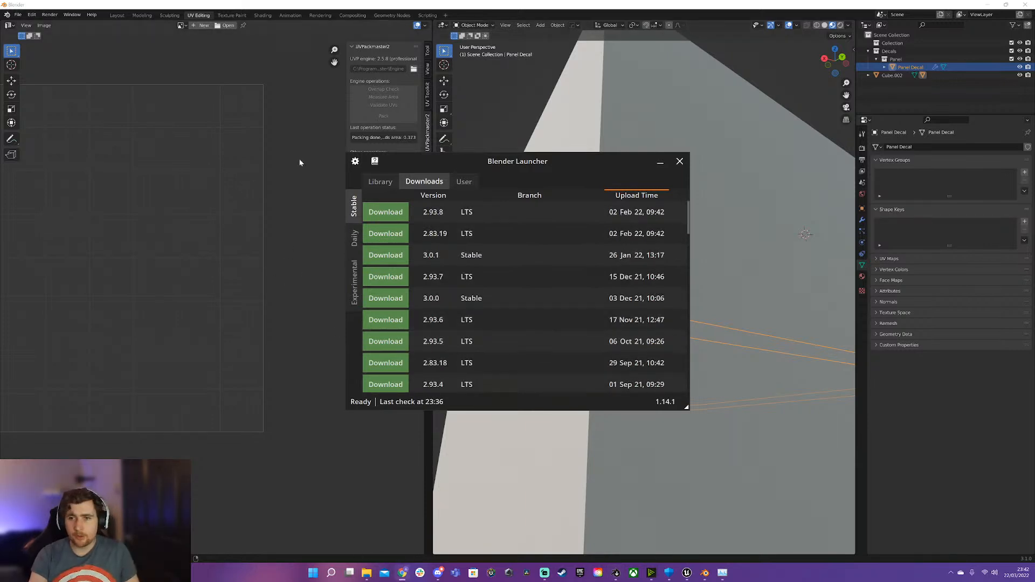
left_click(306, 113)
Check the DECALmachine add-on's details and asset settings in the preferences, then close them.
left_click(31, 15)
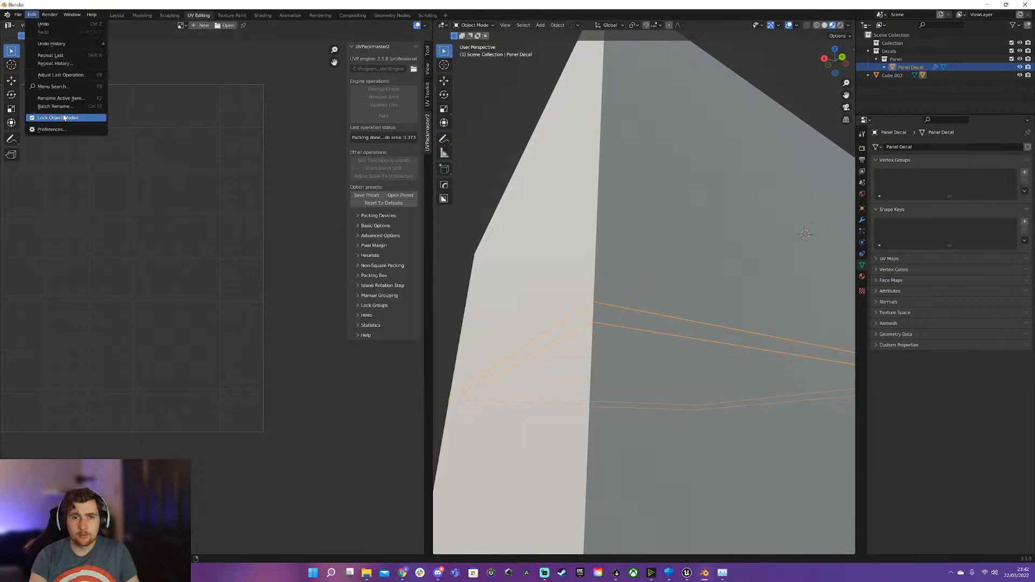
left_click(65, 131)
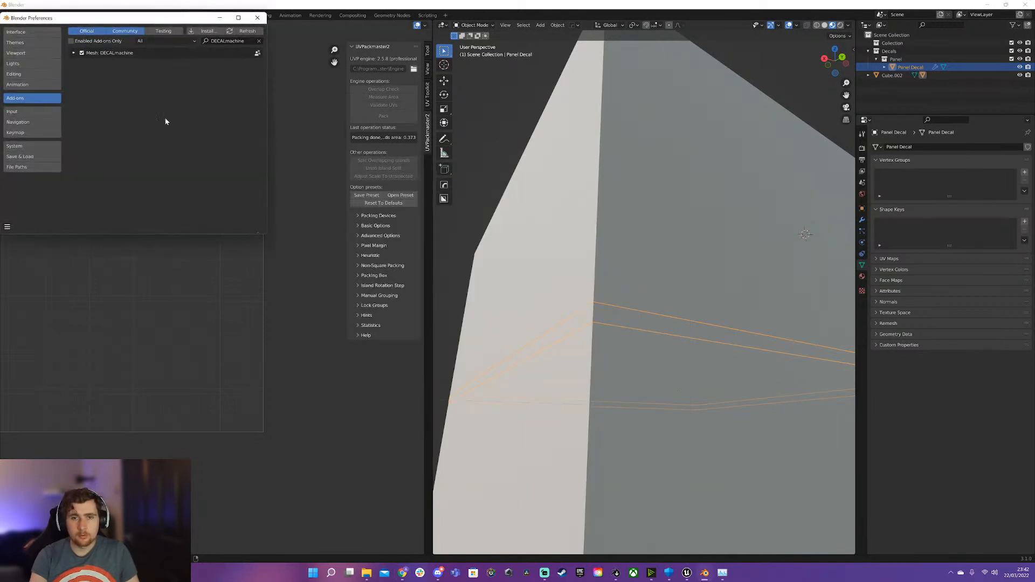
left_click(74, 53)
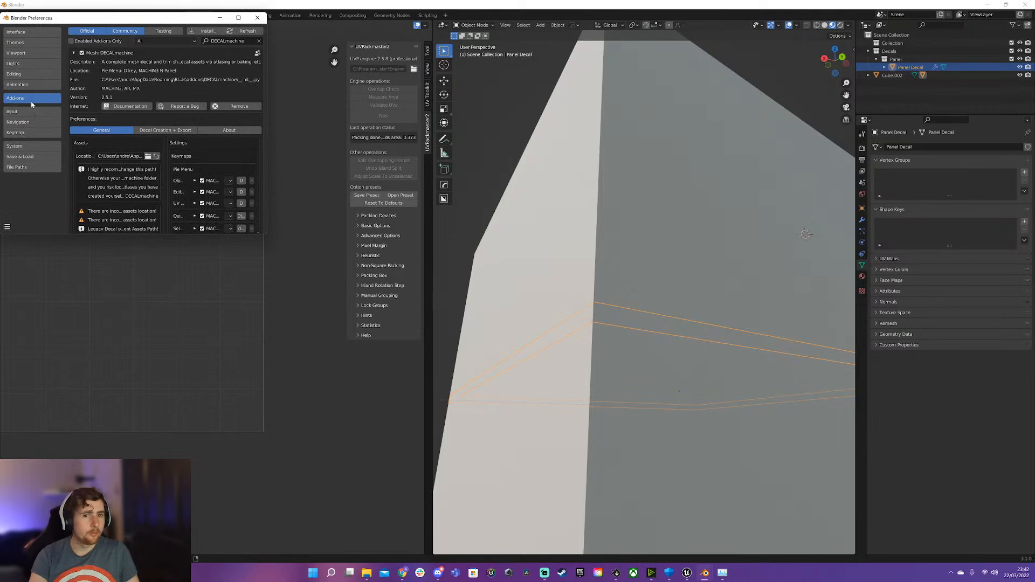
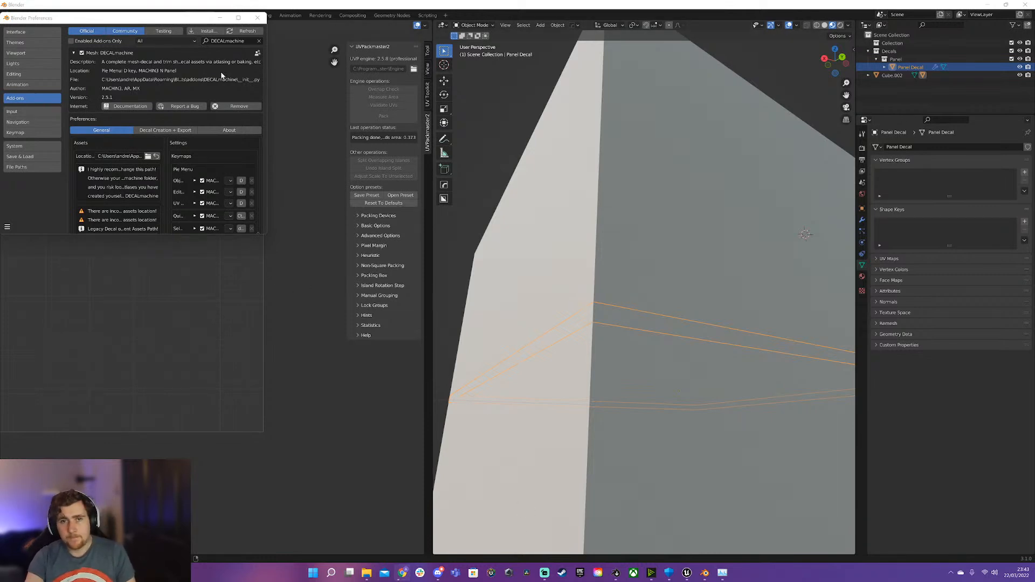
left_click(257, 18)
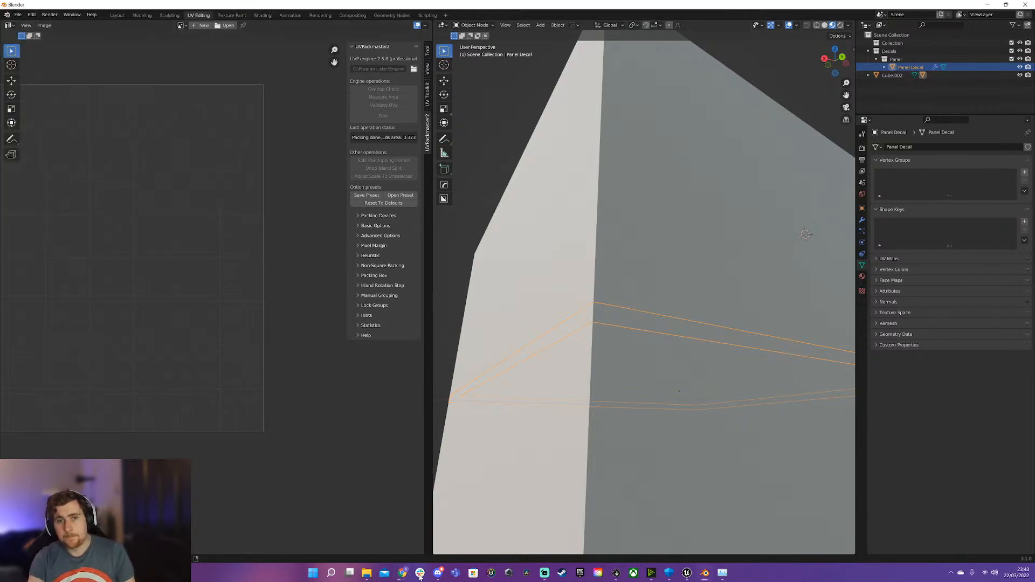
In Blender Launcher, start downloading the stable Blender version 3.0.1 and return to Blender.
left_click(614, 573)
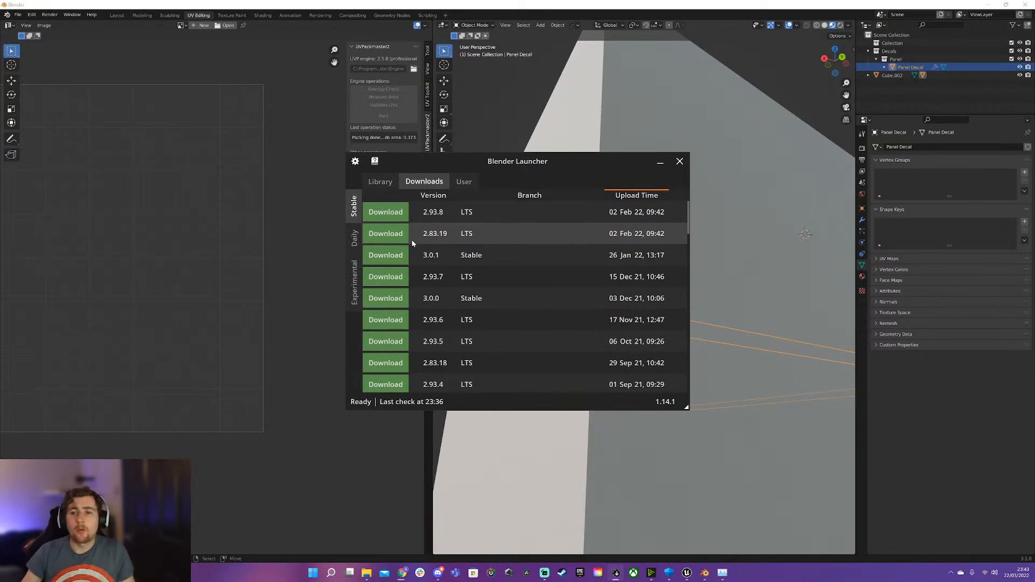
left_click(388, 256)
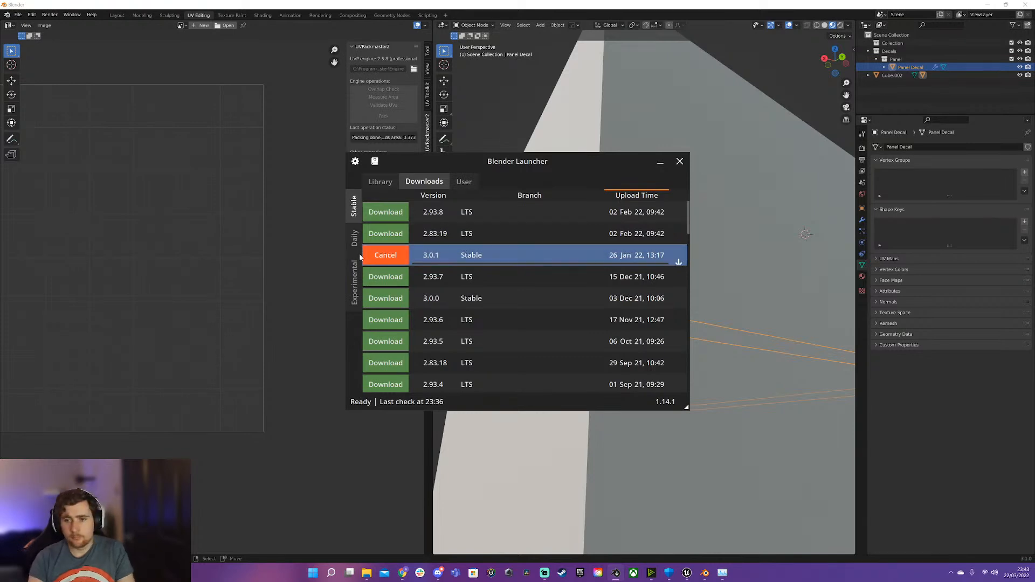
left_click(312, 246)
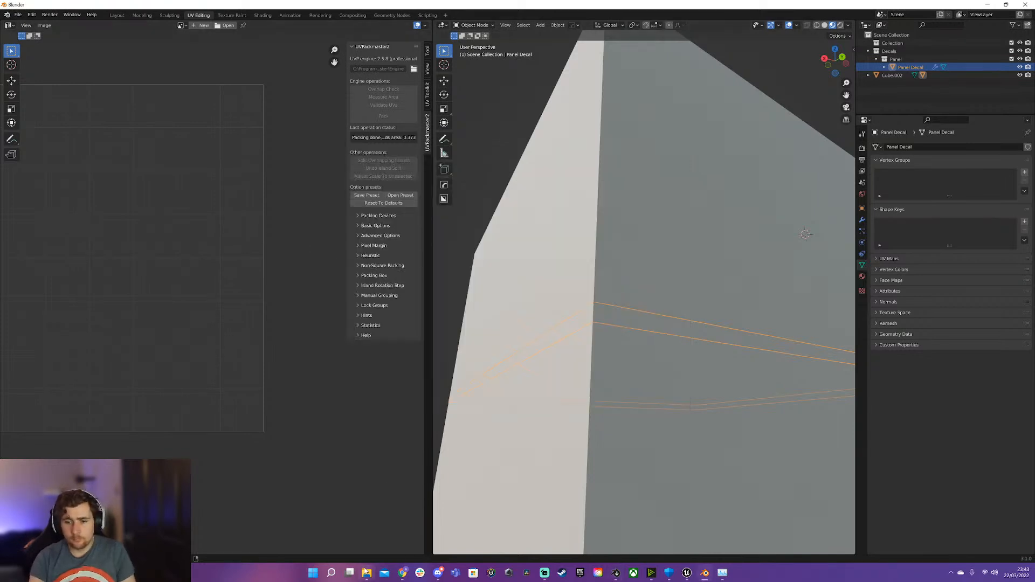
In File Explorer, replace DECALmachine_2.5.1 with DECALmachine_2.6.1 in the BlenderAddons 3.0 folder.
mouse_move(367, 573)
left_click(387, 527)
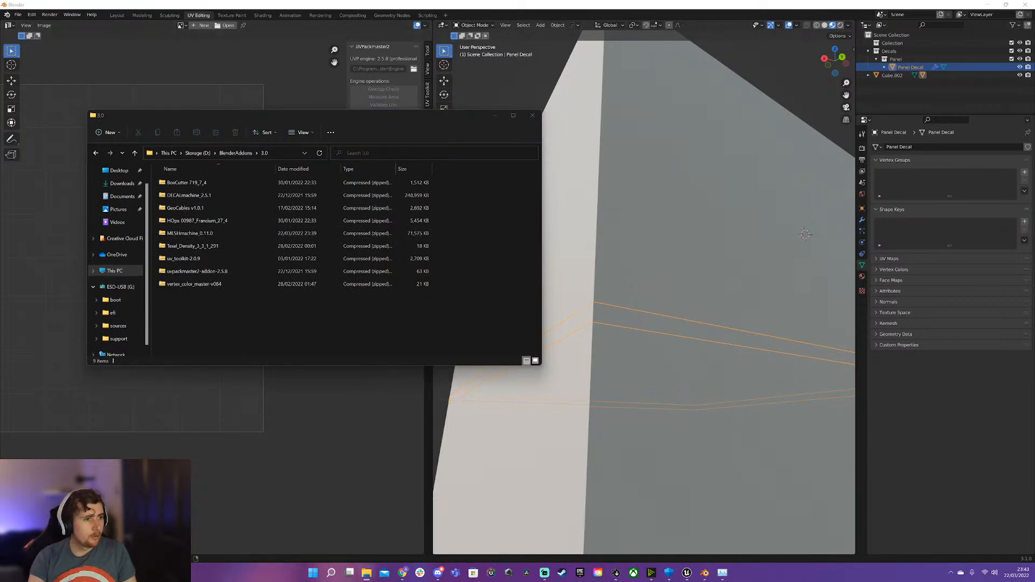
left_click_drag(215, 302, 221, 318)
left_click(182, 196)
key("Delete")
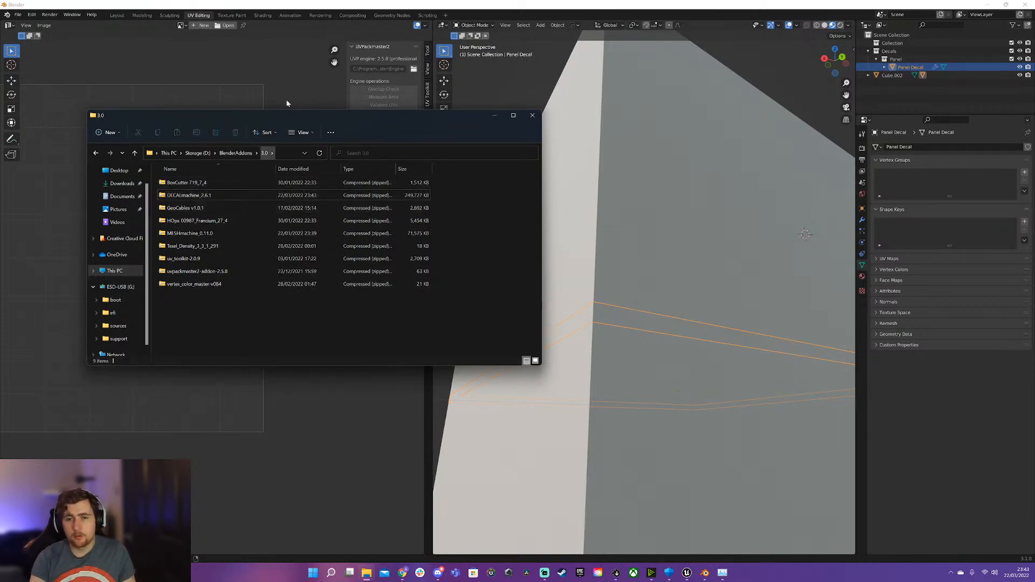
Install the DECALmachine_2.6.1.zip add-on from the BlenderAddons 3.0 folder, check its entry and close the preferences.
left_click(211, 69)
left_click(32, 14)
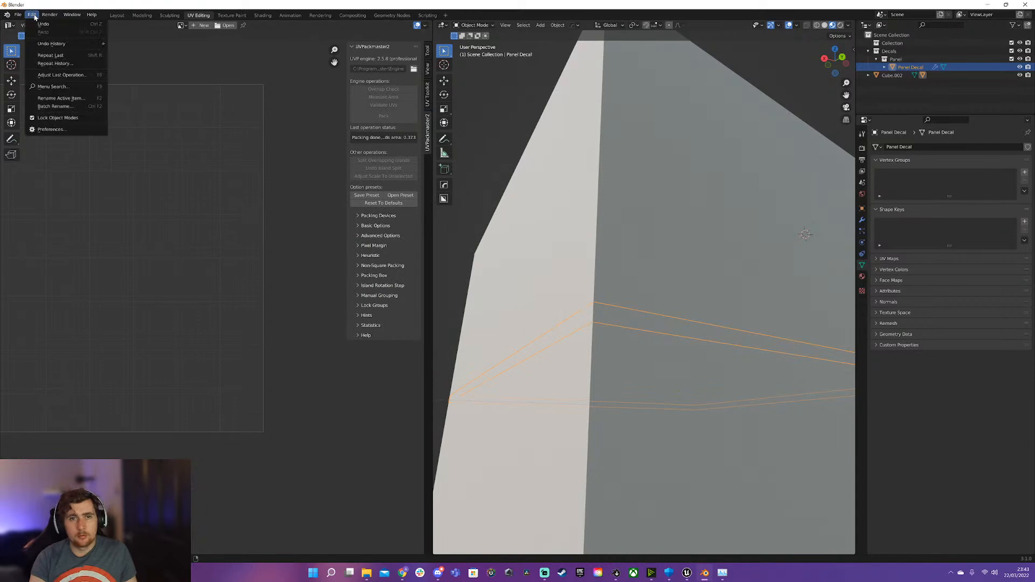
left_click(52, 129)
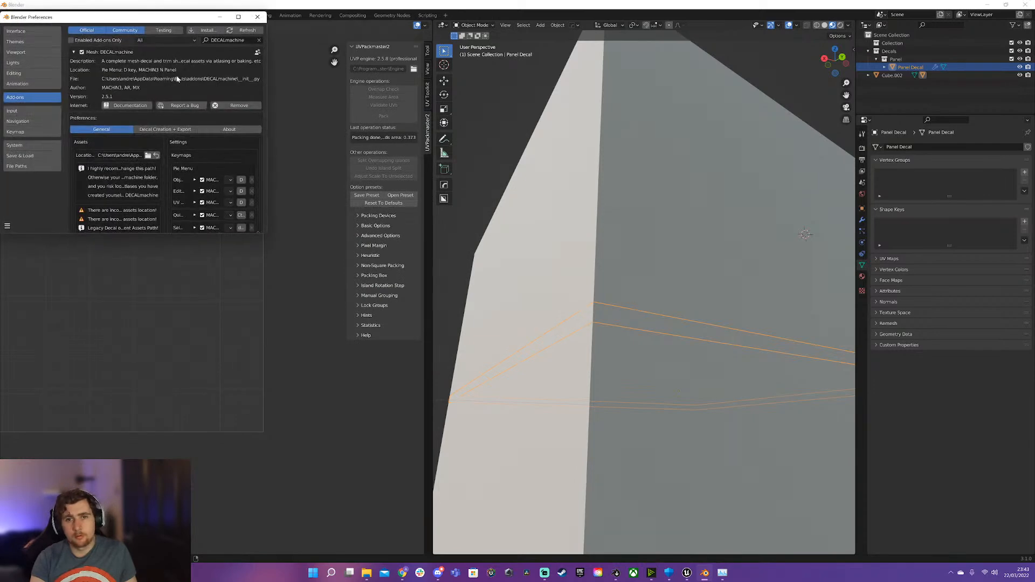
left_click(208, 30)
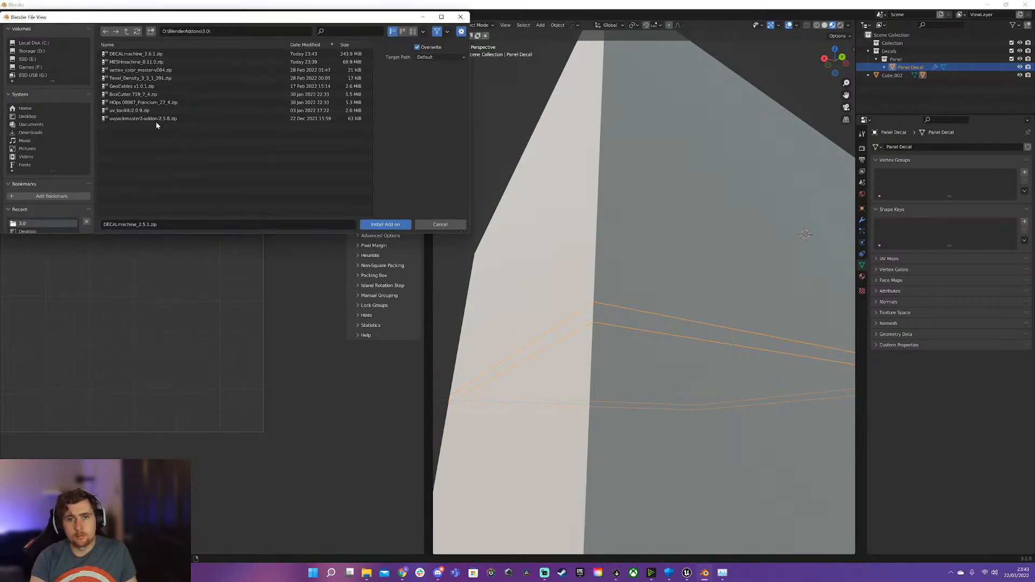
double_click(137, 54)
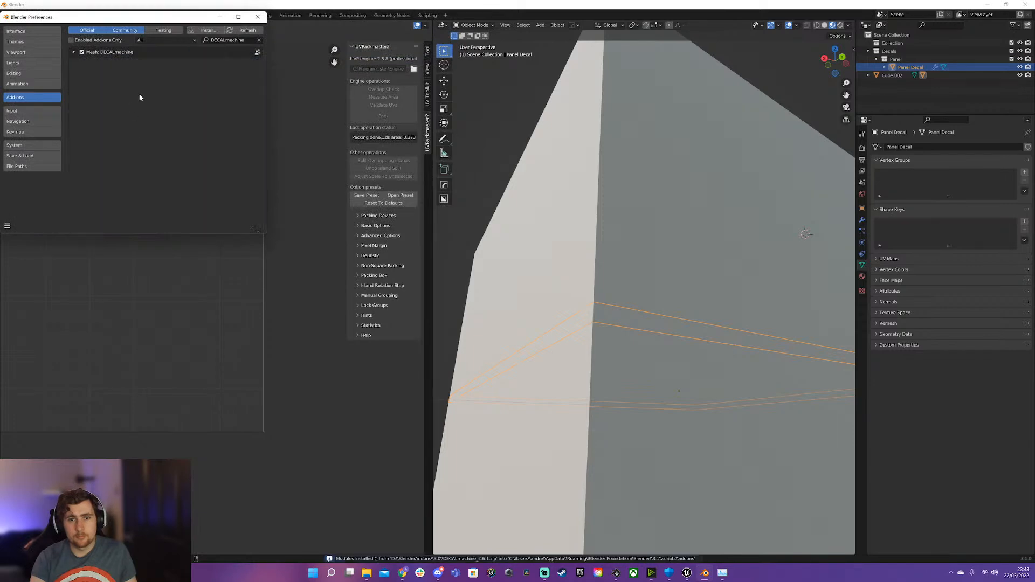
left_click(75, 52)
left_click(74, 52)
left_click(257, 17)
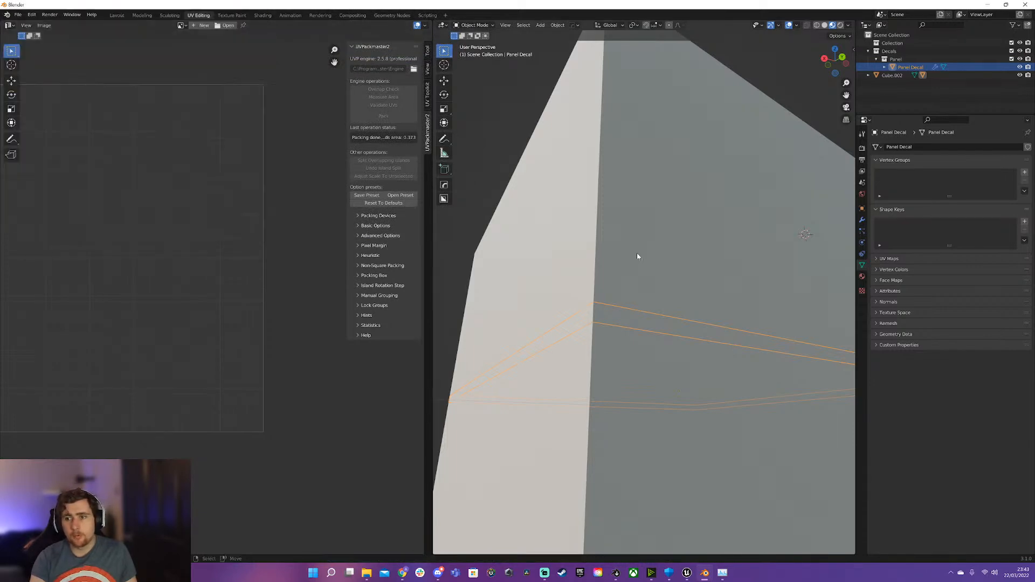
Try adjusting the panel width of the existing panel decal in the DECALmachine settings.
middle_click_drag(617, 312, 606, 310)
key("d")
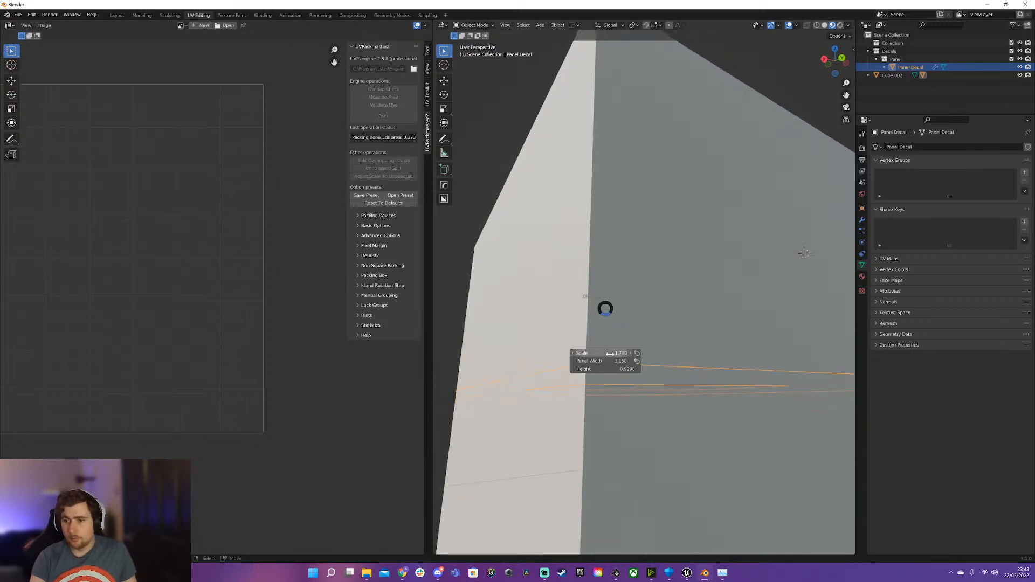
left_click_drag(611, 362, 618, 361)
Delete the existing cube together with its panel decal and add a new cube mesh.
left_click(590, 256)
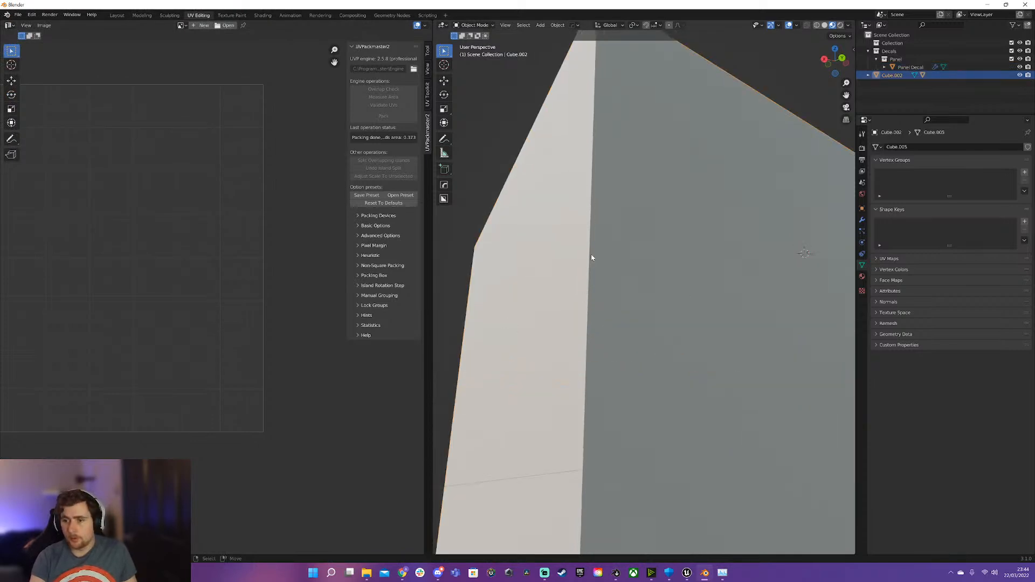
key("KP_Decimal")
key("x")
left_click(626, 303)
key("shift+a")
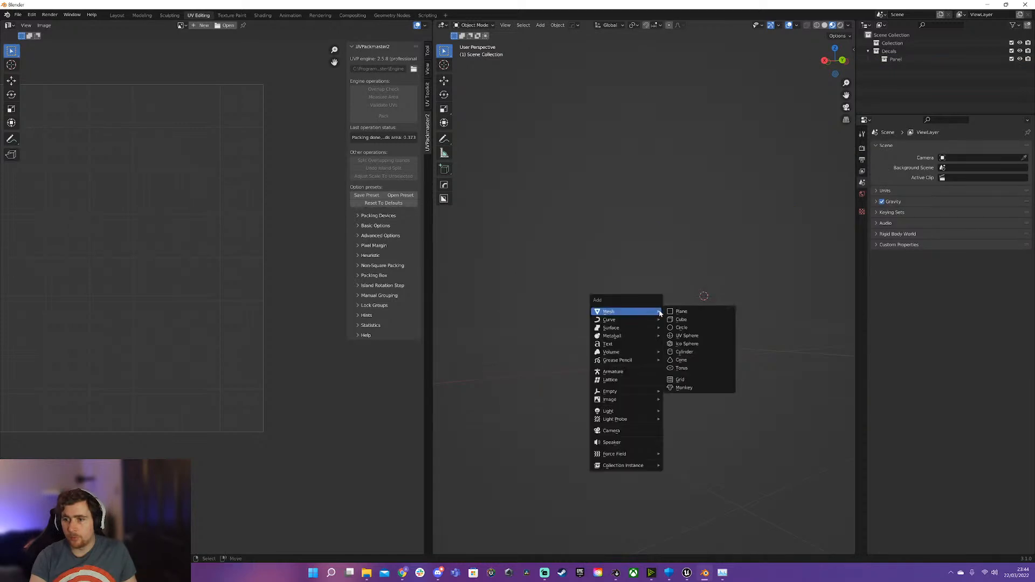
left_click(689, 320)
Cut one centred horizontal edge loop around the cube and create a panel decal along it with EPanel.
key("Tab")
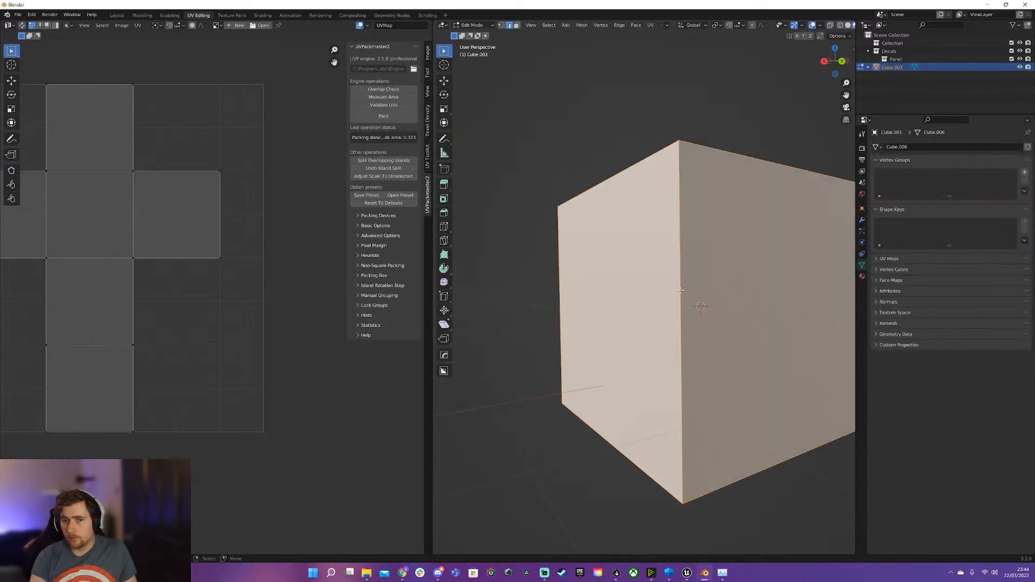
key("ctrl+r")
left_click(677, 277)
right_click(677, 276)
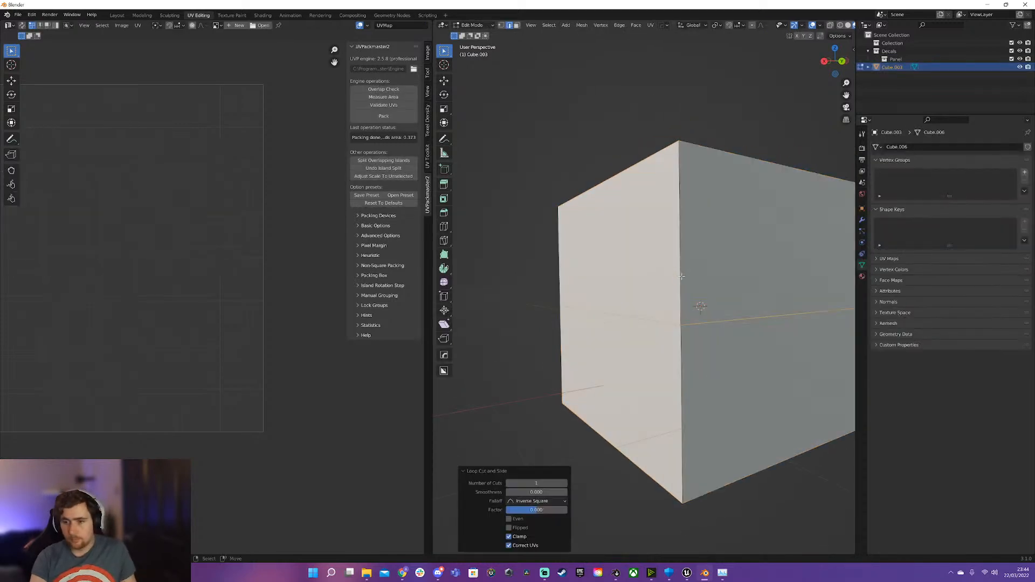
key("d")
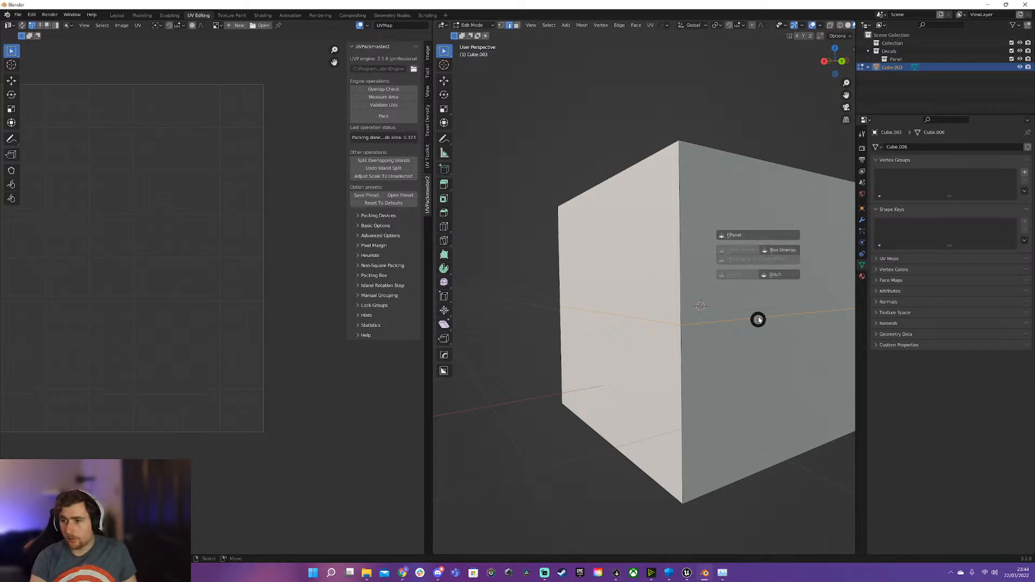
left_click(784, 243)
scroll(661, 258, "down", 8)
middle_click_drag(664, 270, 710, 315)
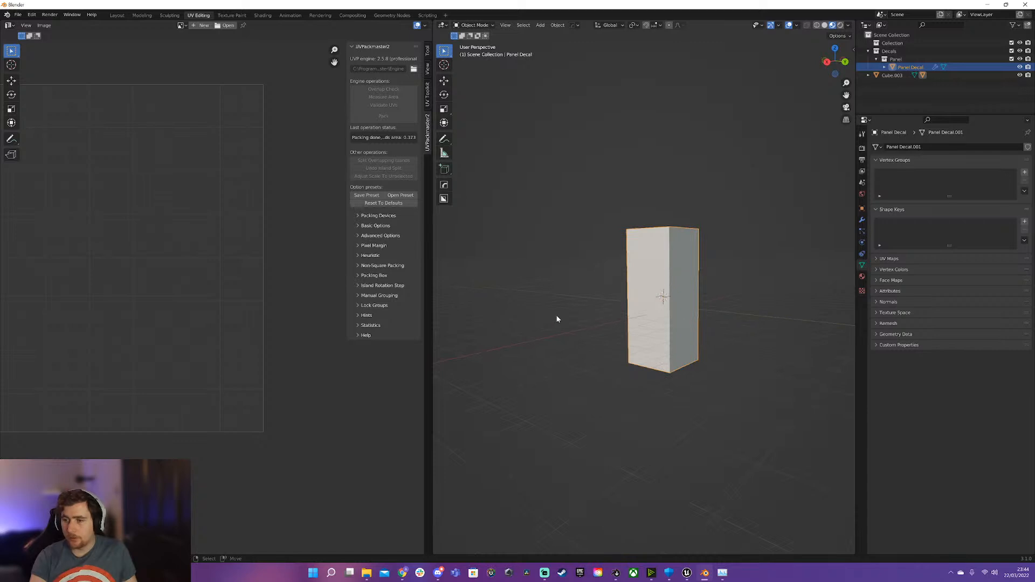
Lower the DECALmachine decal scale to 0.230 and the panel width to 0.570.
key("F9")
left_click_drag(725, 335, 687, 348)
key("d")
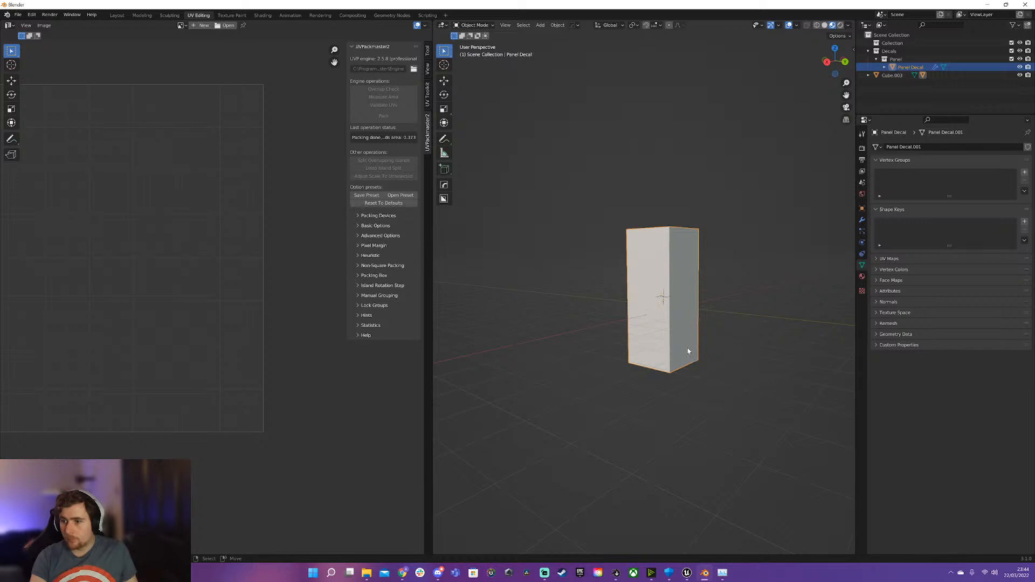
key("d")
left_click(675, 299)
Delete the oversized panel decal surrounding the cube.
left_click(666, 252)
key("x")
left_click(665, 252)
Select the cube, check the DECALmachine scale, panel width and height settings, and dismiss them.
key("d")
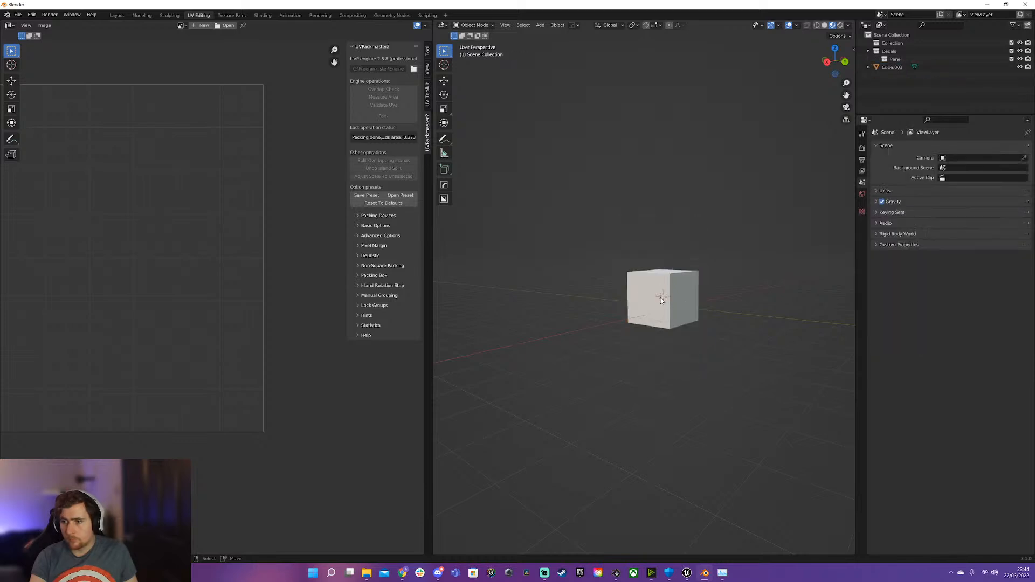
left_click(658, 296)
scroll(656, 294, "up", 6)
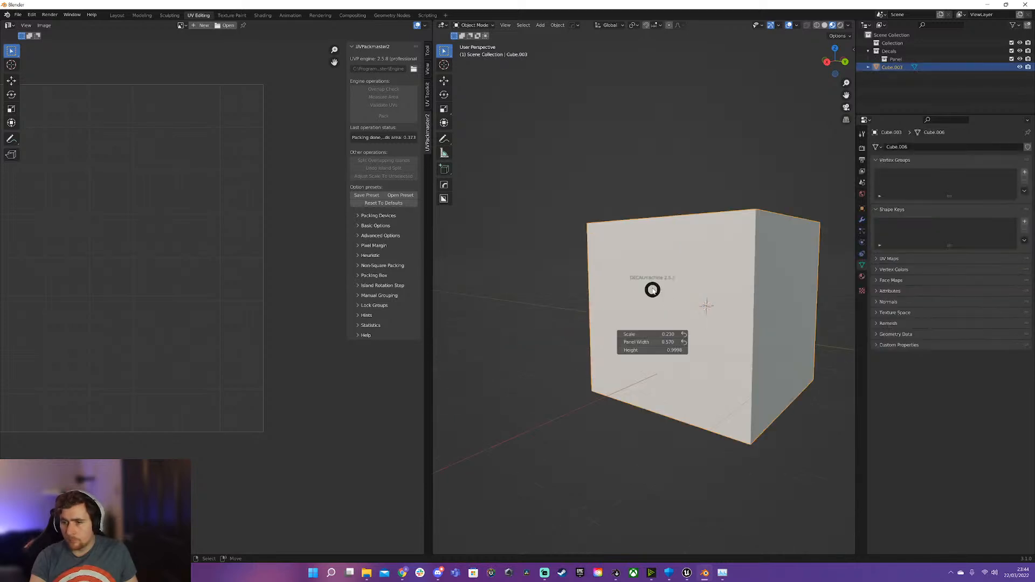
key("Escape")
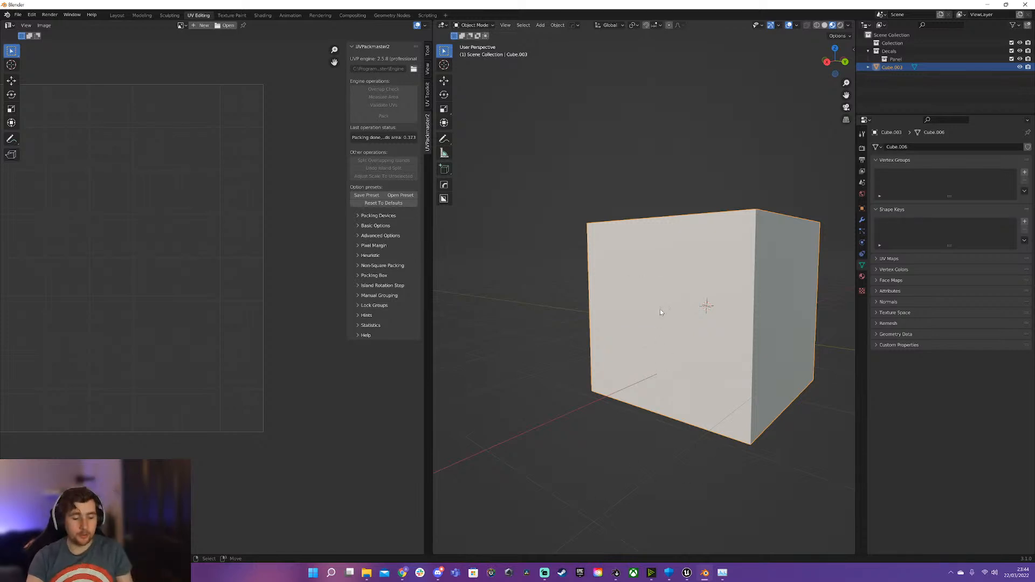
key("d")
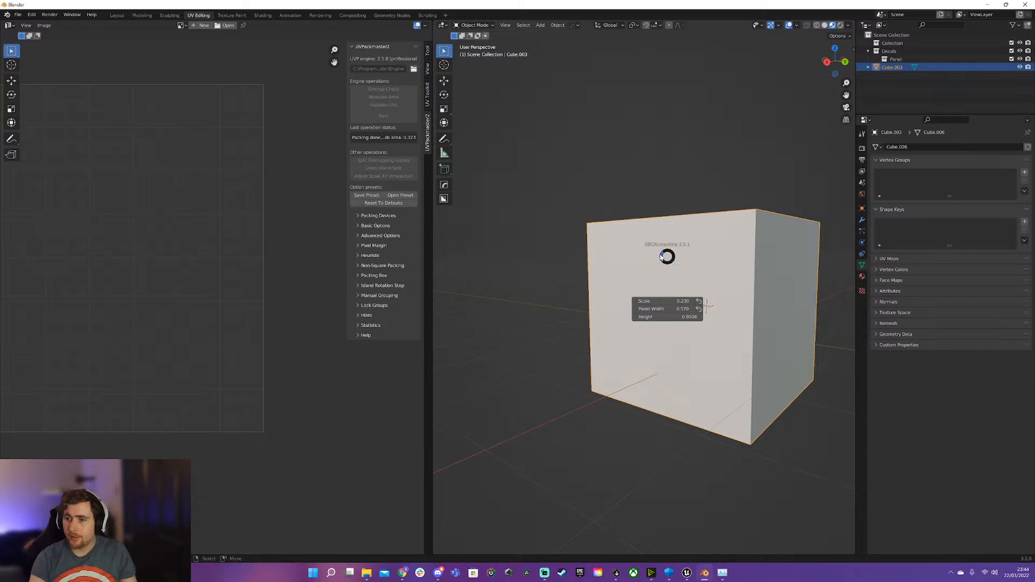
key("Escape")
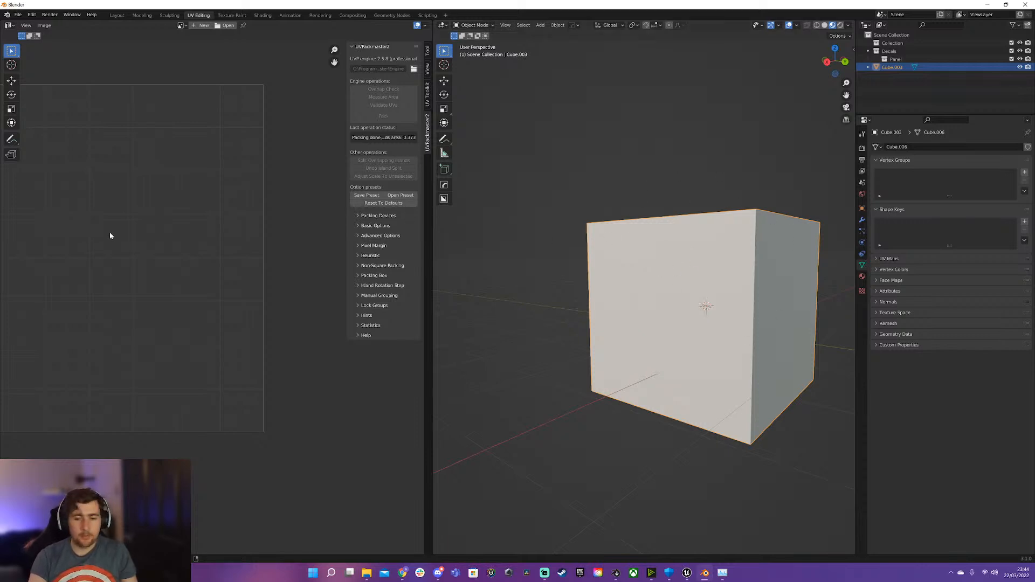
Check the add-on files in File Explorer and the 3.0.1 download in Blender Launcher, and return to Blender.
mouse_move(367, 573)
left_click(399, 518)
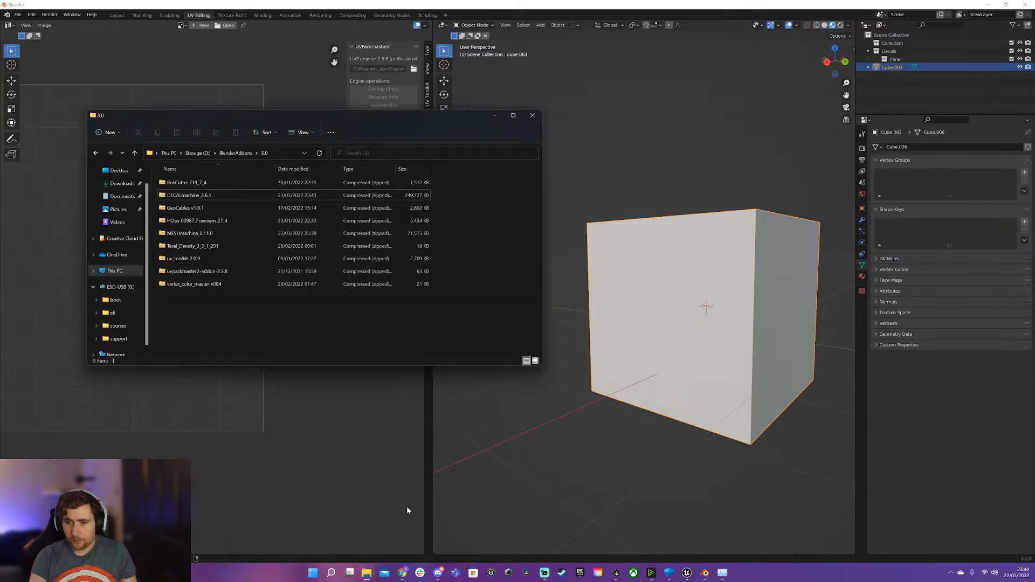
left_click(324, 412)
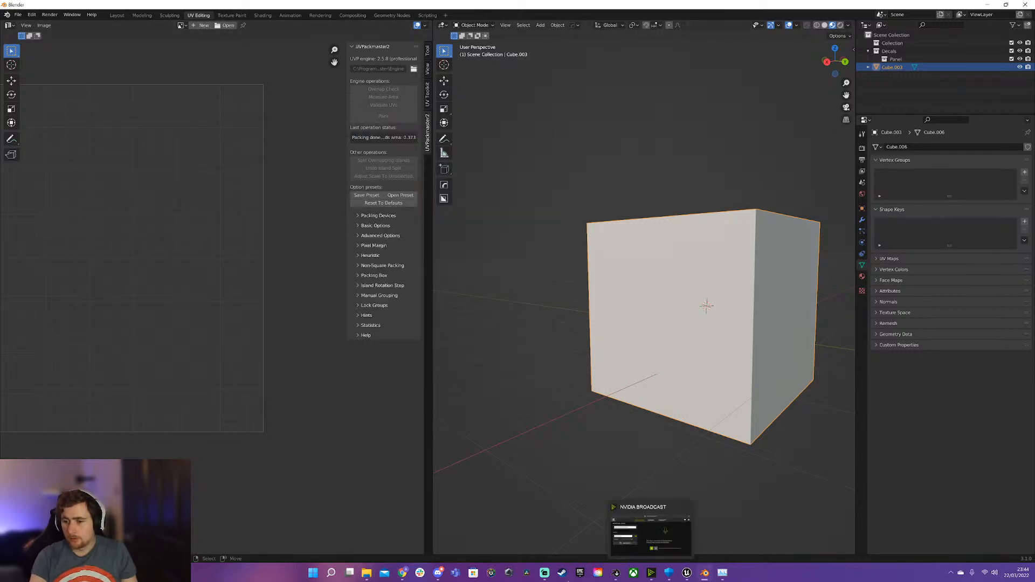
left_click(616, 573)
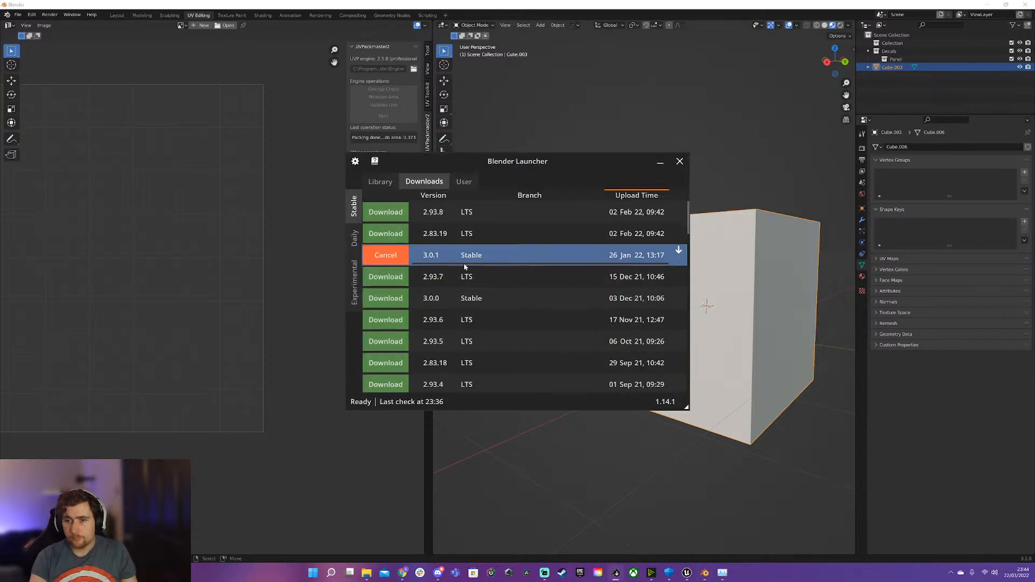
left_click(661, 162)
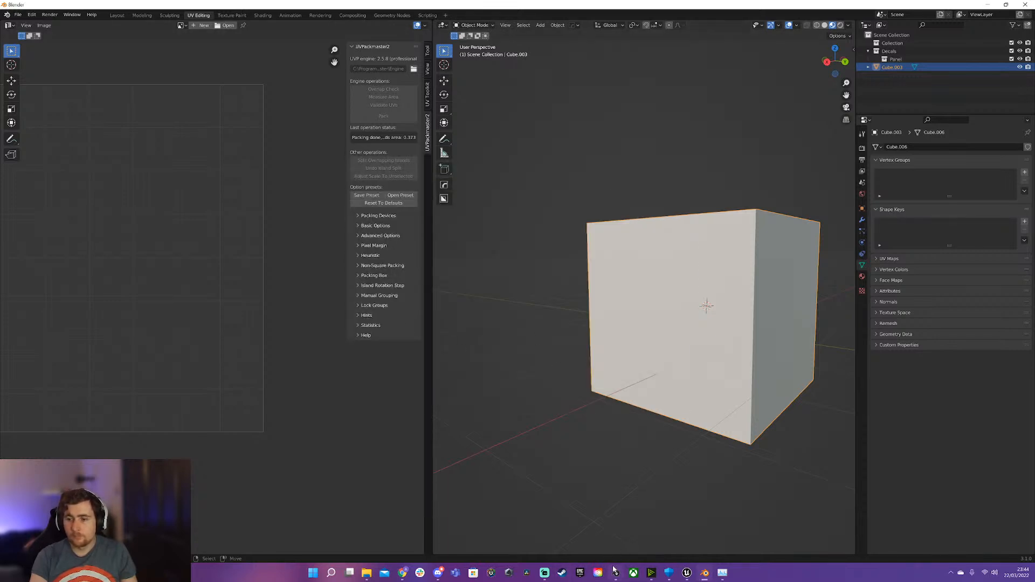
In Blender Launcher, look through the daily downloads and the library's stable and experimental builds, and return to Blender.
left_click(616, 573)
left_click(354, 238)
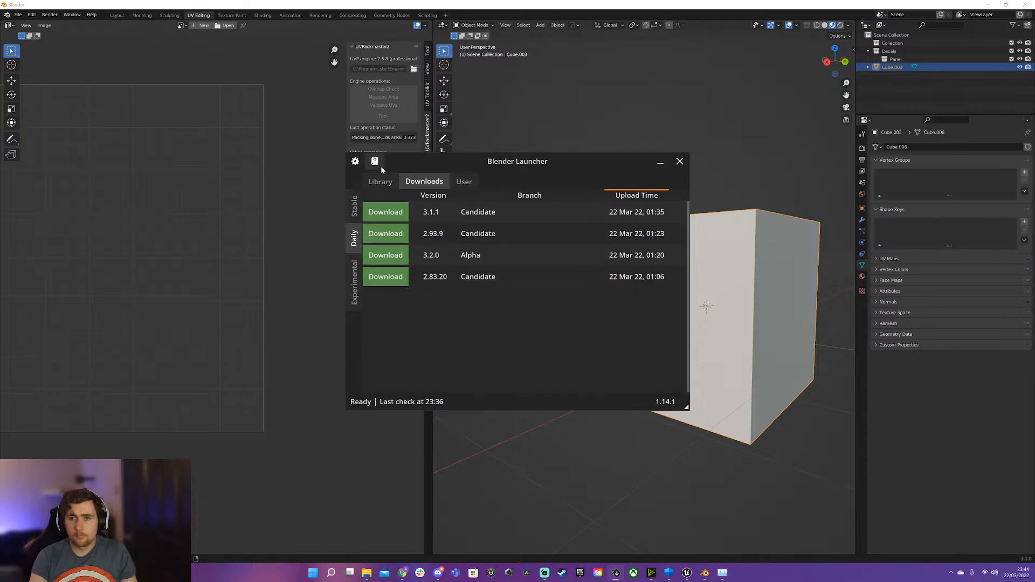
left_click(382, 182)
left_click(354, 206)
left_click(355, 282)
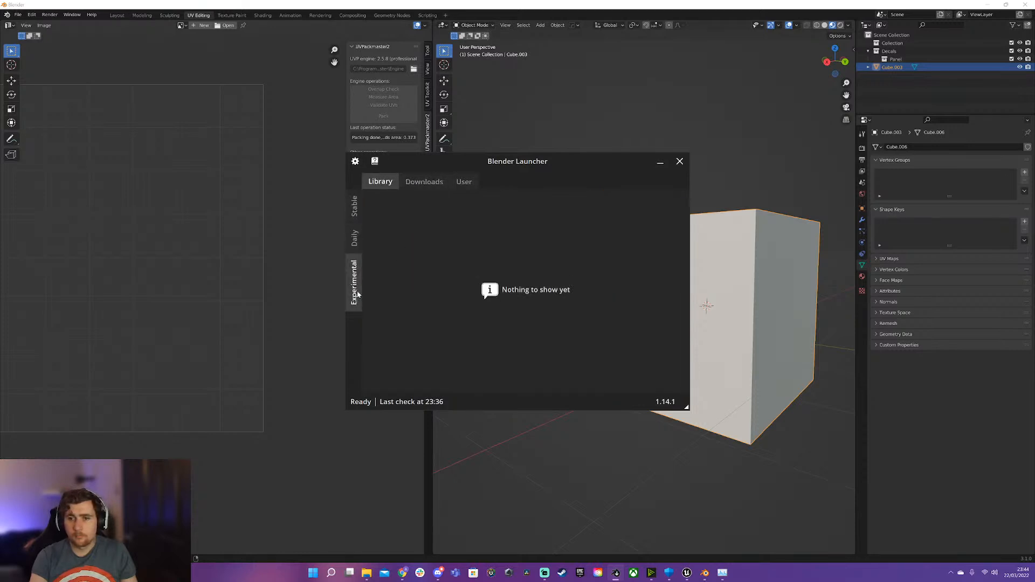
left_click(355, 206)
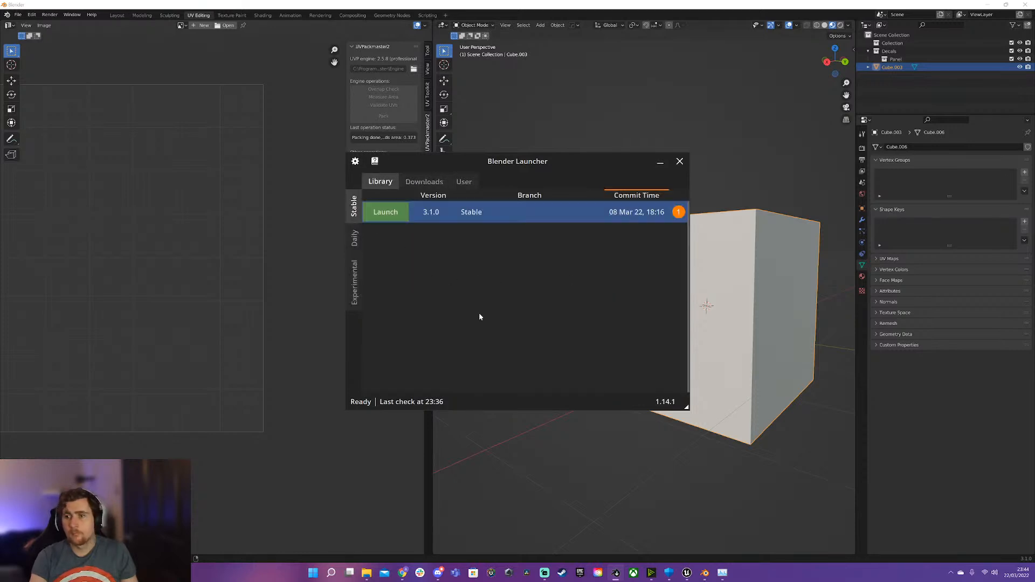
left_click(282, 342)
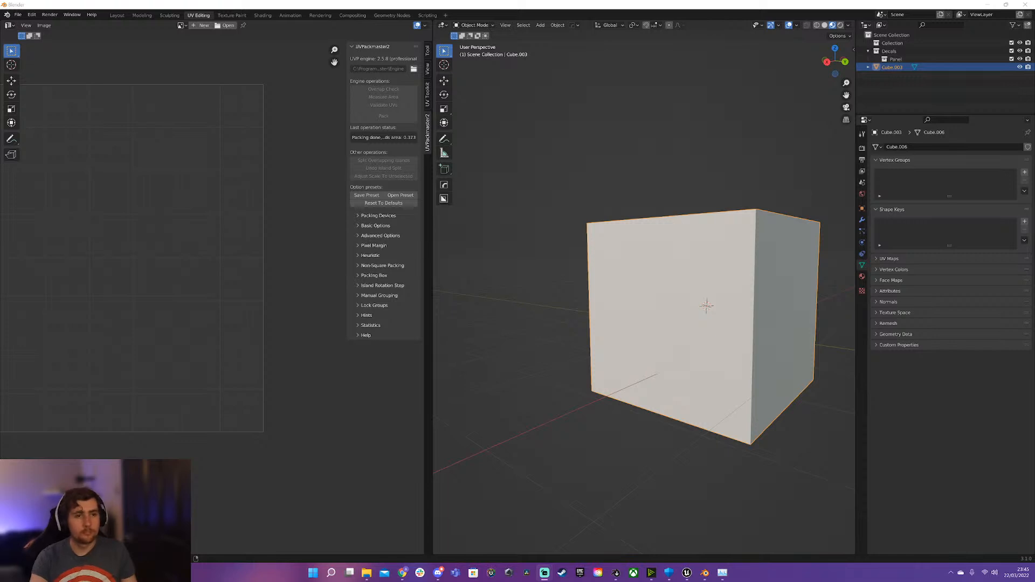
Check the DECALmachine options offered for the selected cube again and dismiss them.
mouse_move(645, 286)
middle_mouse_down()
mouse_move(658, 294)
mouse_move(646, 291)
middle_mouse_up()
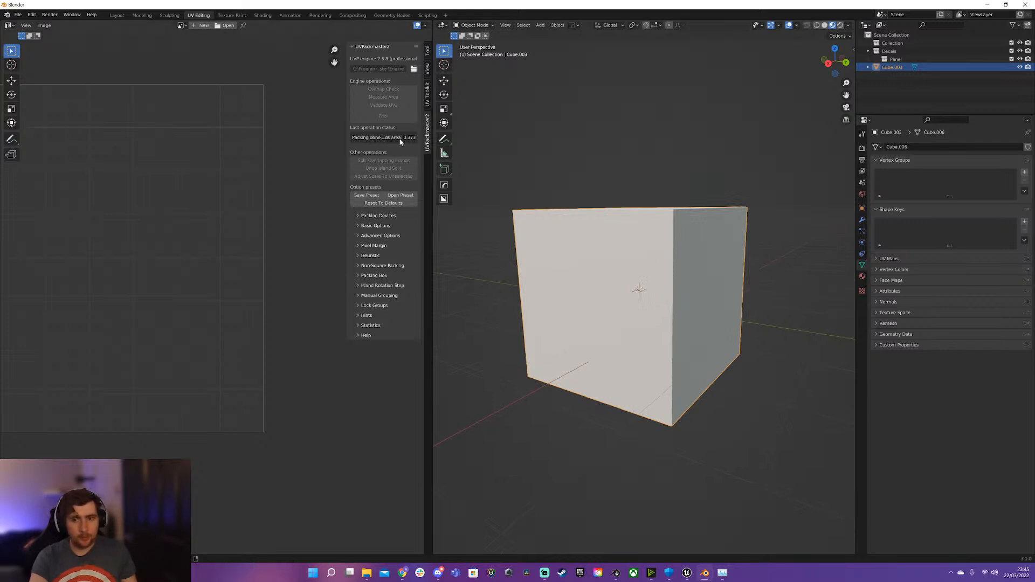
key("d")
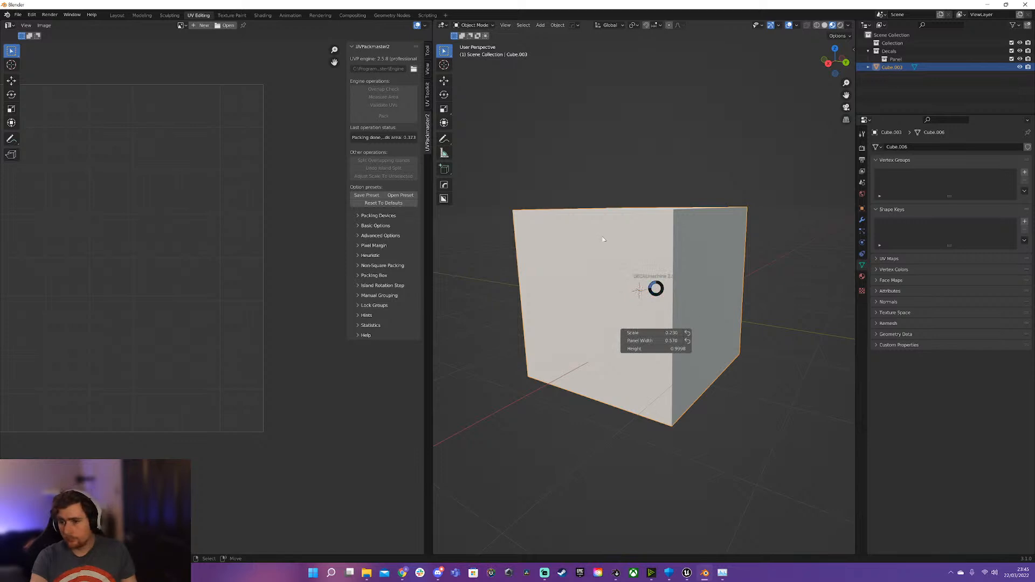
left_click(629, 244)
key("d")
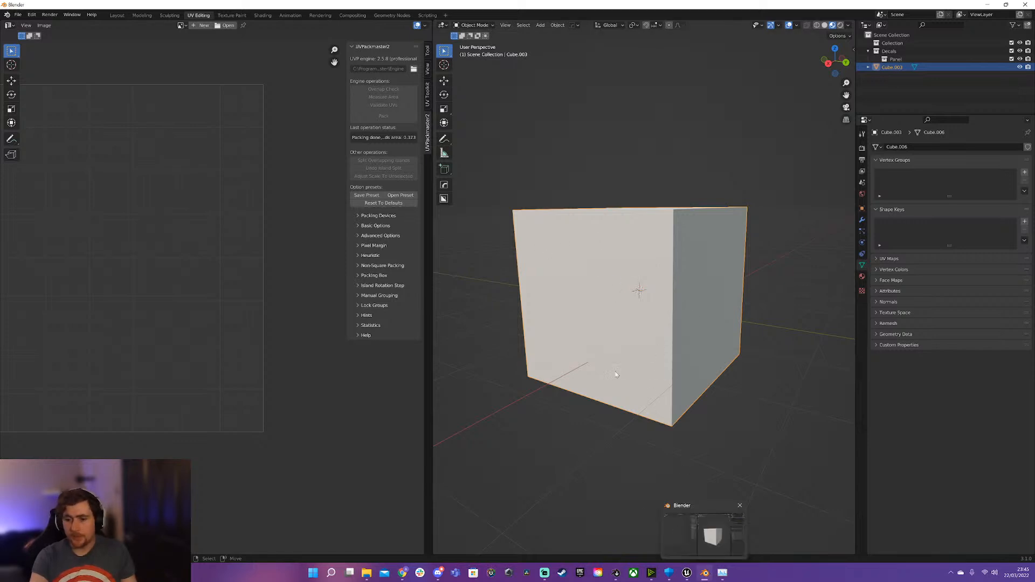
Switch to Blender Launcher to check the 3.0.1 download and the library's daily, experimental and stable builds.
left_click(615, 573)
left_click(424, 182)
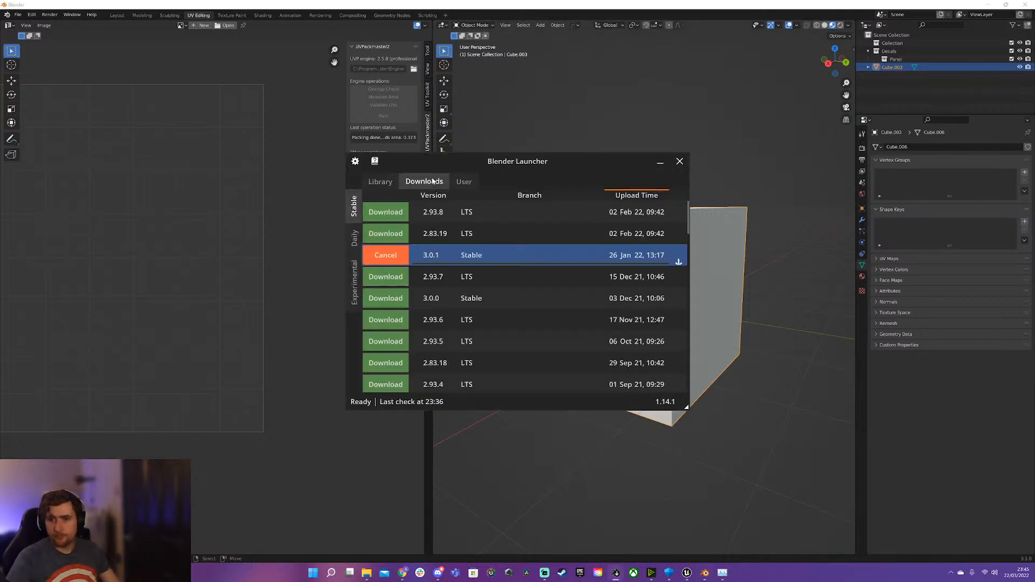
left_click(382, 182)
left_click(355, 240)
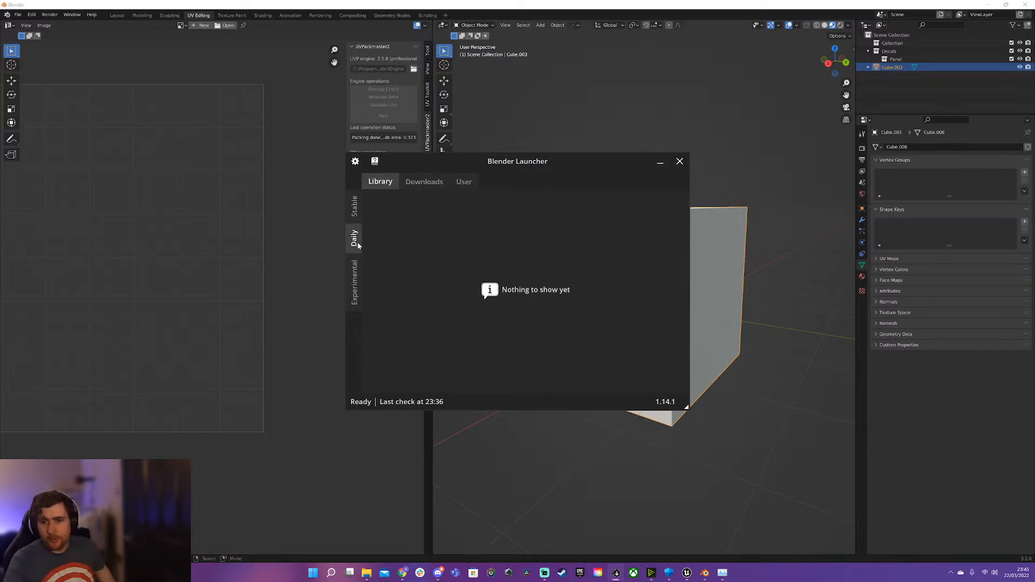
left_click(355, 206)
left_click(354, 283)
left_click(354, 206)
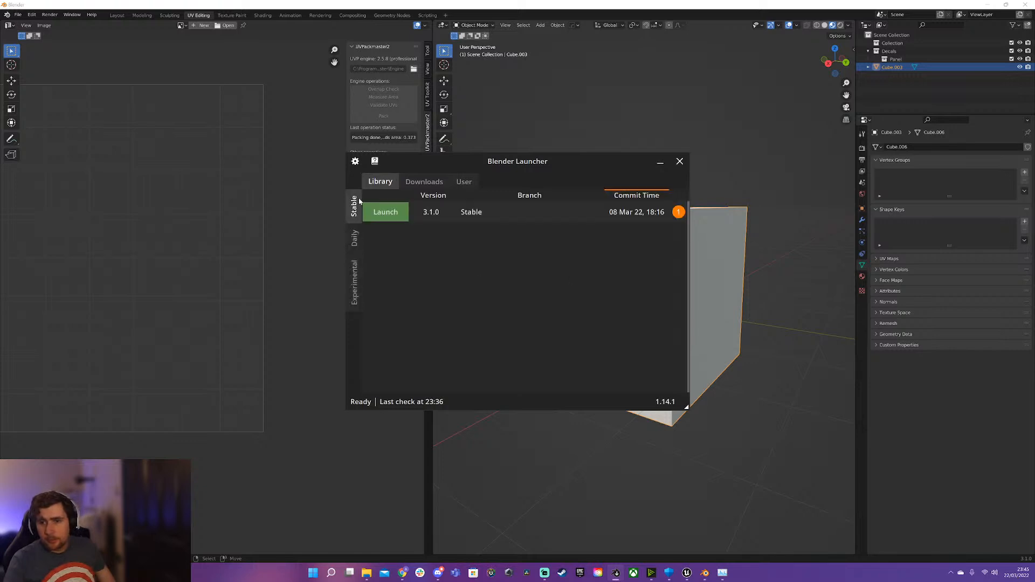
Look through the stable Blender versions available for download and recheck the library's daily builds.
left_click(424, 182)
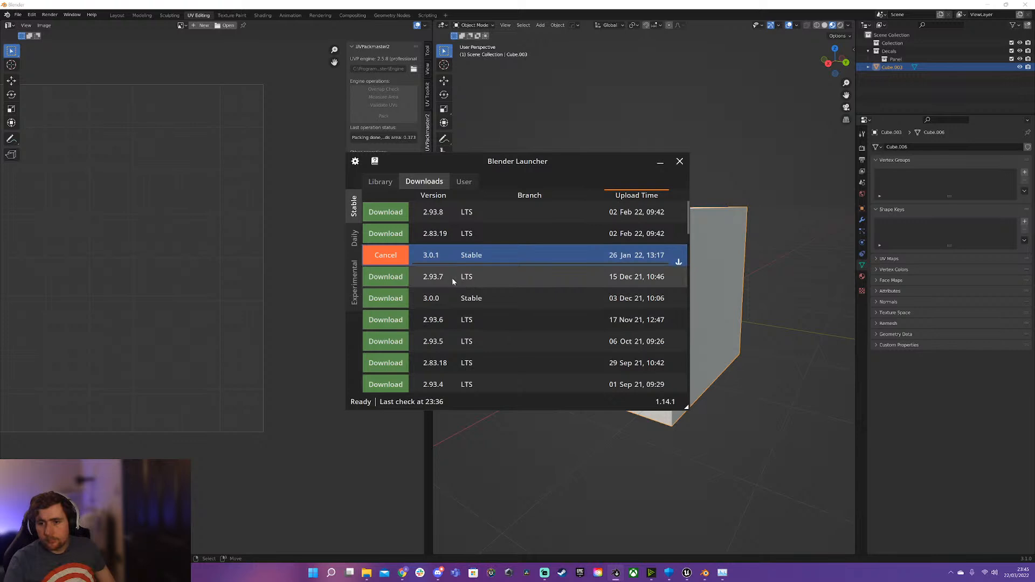
scroll(451, 283, "down", 10)
scroll(442, 283, "up", 10)
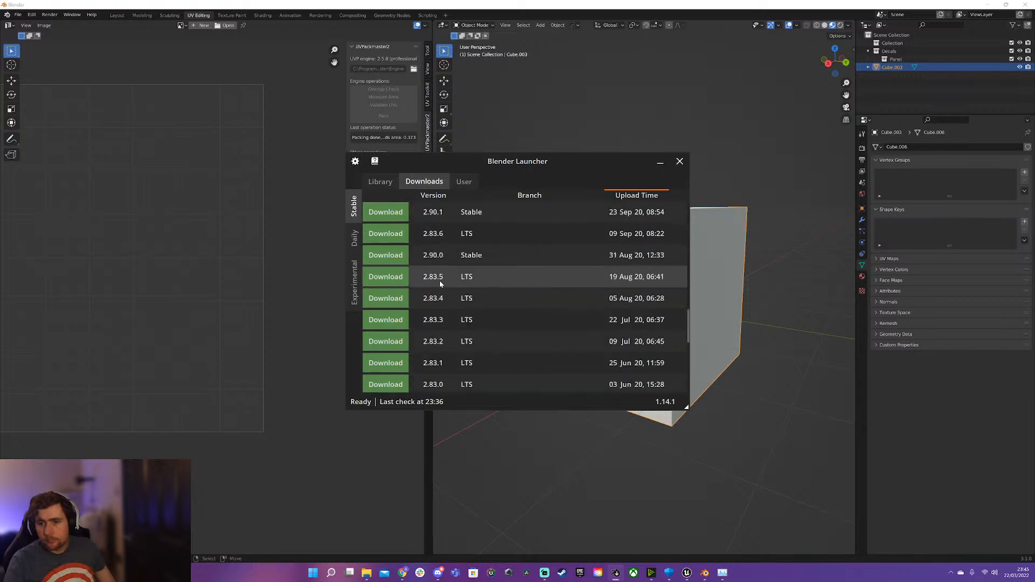
left_click(453, 183)
left_click(424, 182)
left_click(380, 182)
left_click(355, 240)
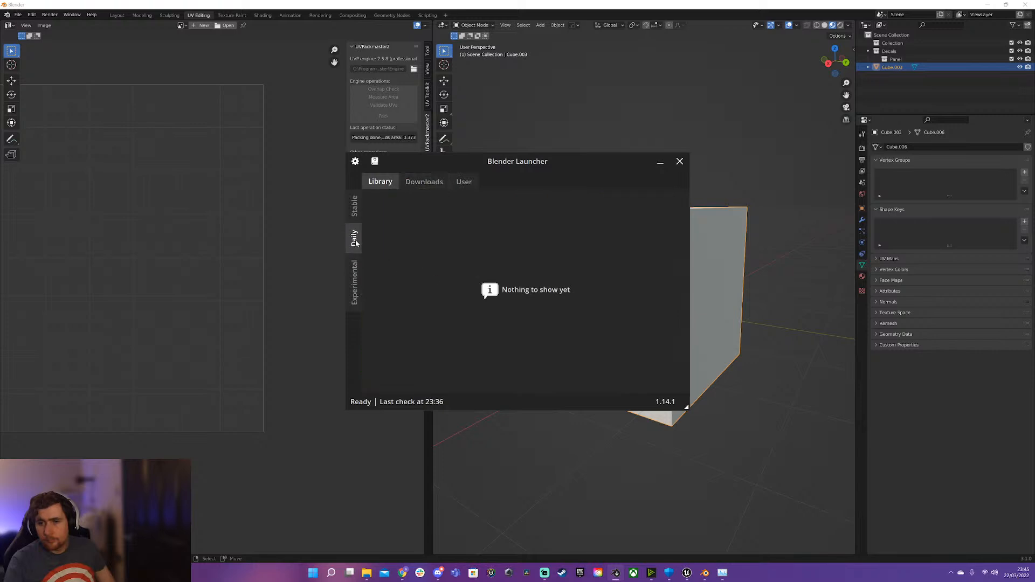
Look through the Blender Launcher library's experimental and stable builds, and check the progress of the 3.0.1 download.
left_click(358, 270)
left_click(356, 209)
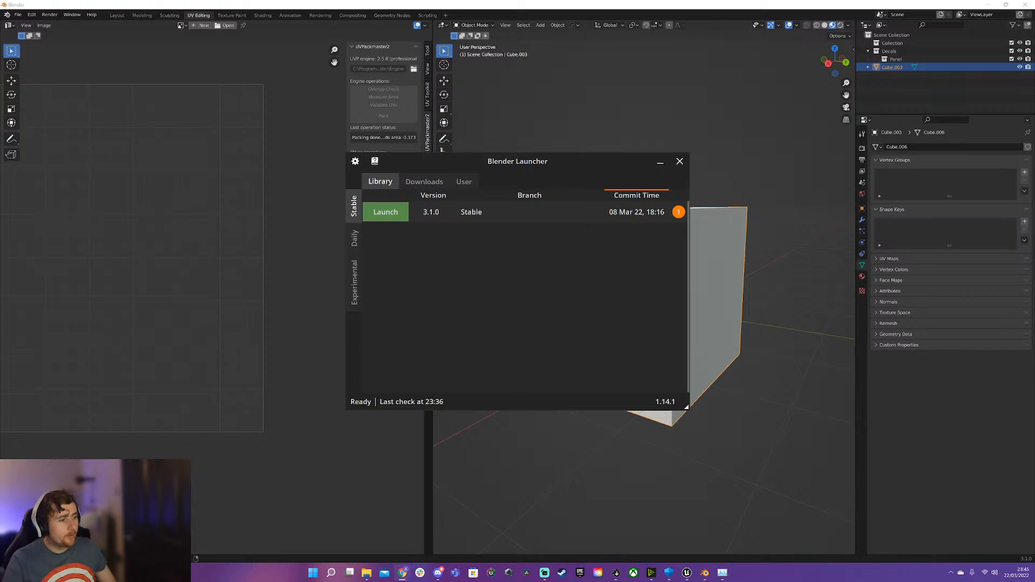
left_click(425, 181)
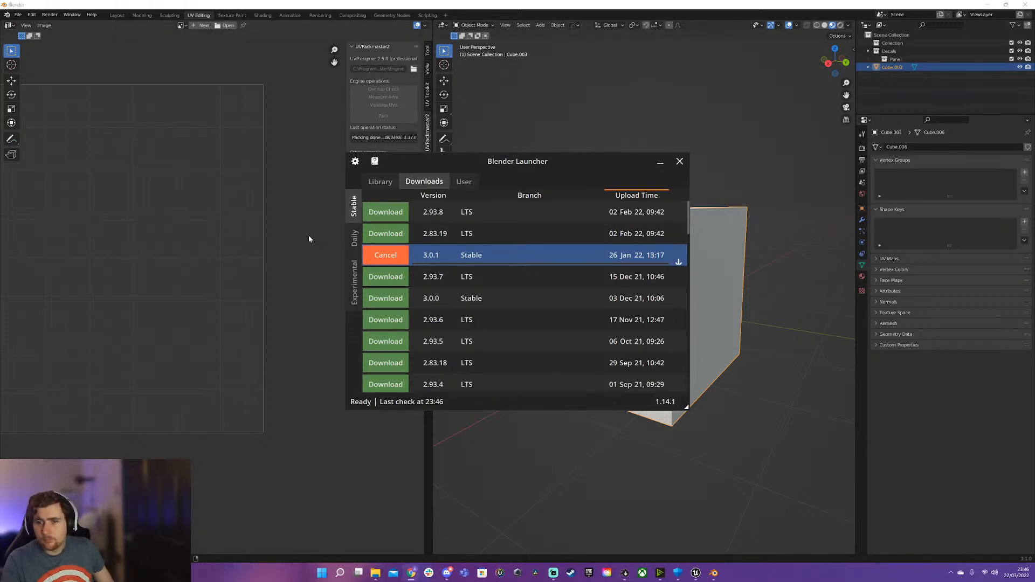
right_click(626, 574)
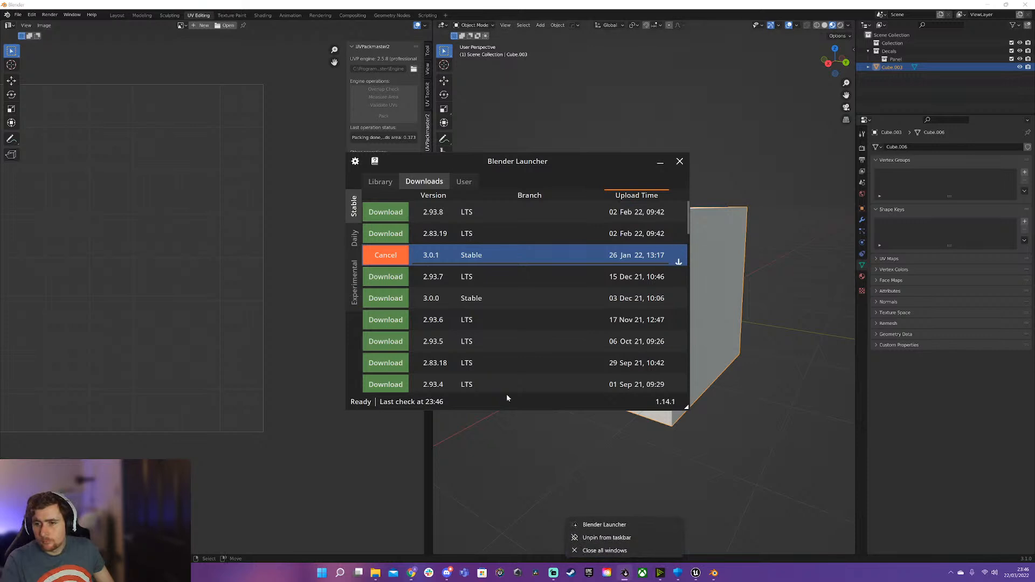
left_click(380, 181)
left_click(444, 183)
left_click(464, 181)
left_click(425, 181)
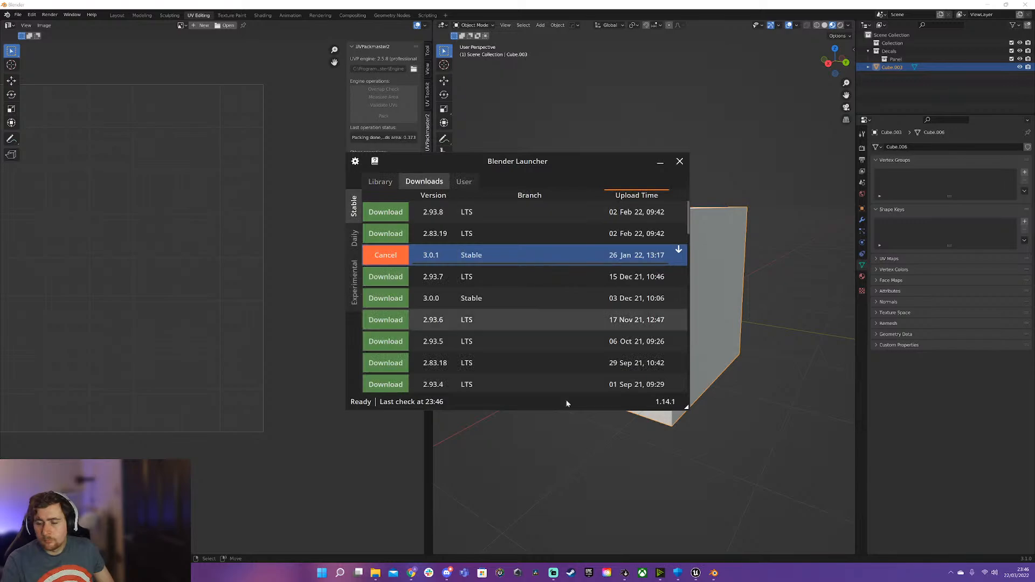
Switch to Unreal Engine and look around the temple platform and walled walkway in MainMap.
left_click(700, 573)
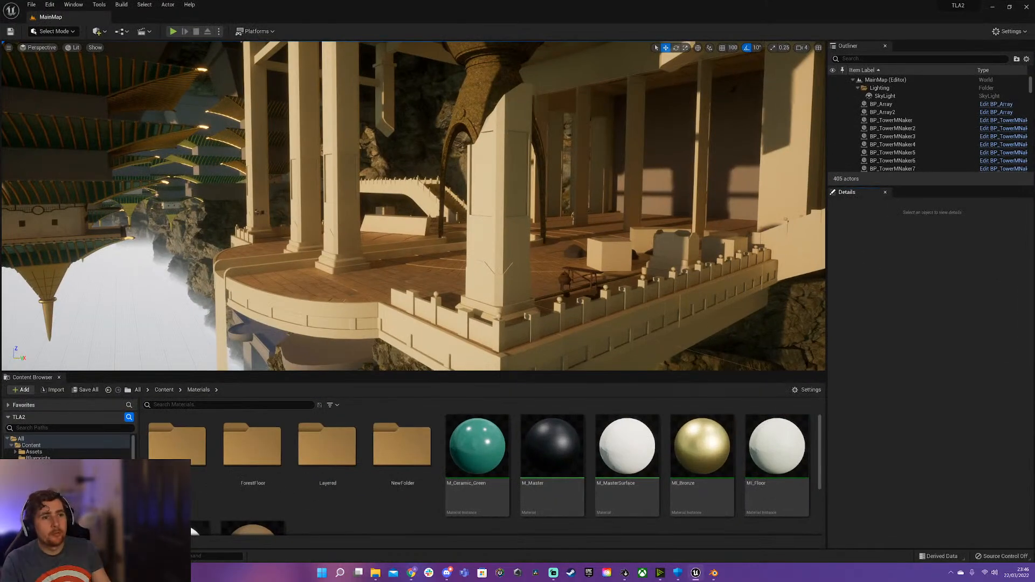
right_click_drag(413, 205, 523, 256)
left_click(358, 248)
left_click(379, 240)
right_click_drag(324, 202, 485, 232)
left_click(303, 201)
right_click_drag(294, 196, 127, 172)
left_click(294, 197)
left_click(317, 191)
right_click_drag(317, 190, 162, 189)
key("Escape")
right_click_drag(339, 230, 432, 238)
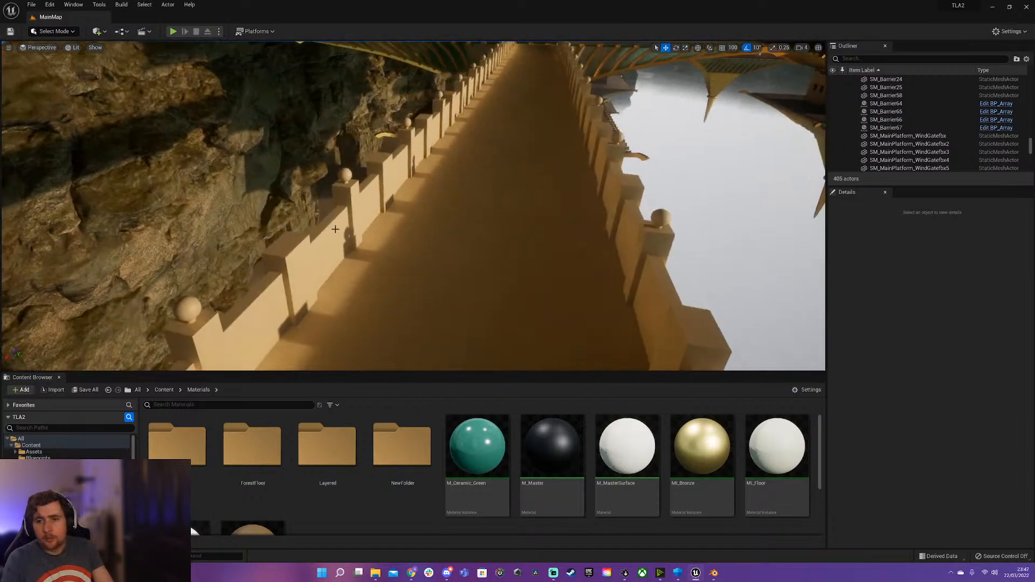
Examine the walkway's stone barriers and select SM_Barrier67 to view its array settings.
left_click(338, 230)
right_click_drag(338, 230, 140, 229)
key("Escape")
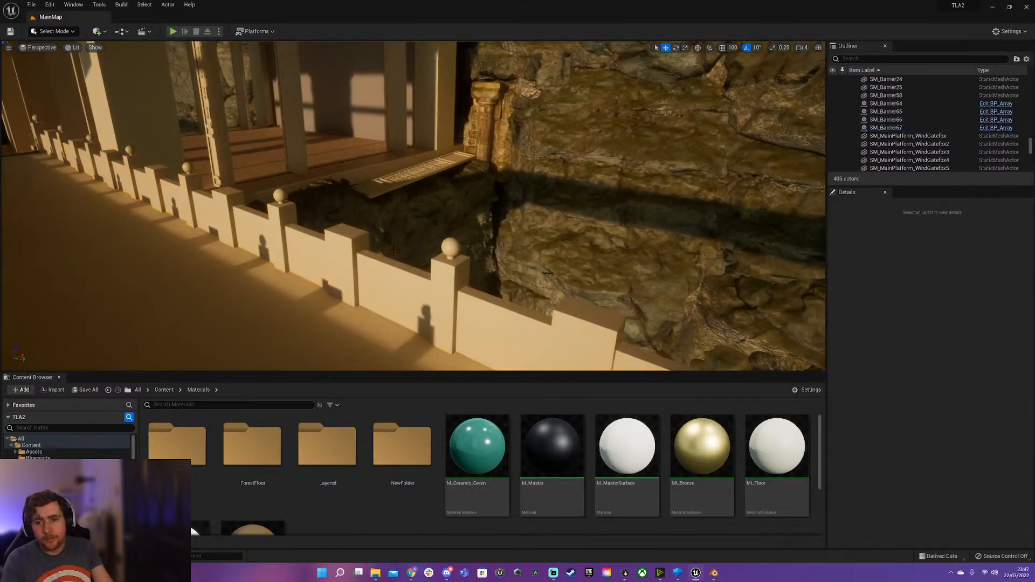
right_click_drag(361, 253, 254, 237)
left_click(397, 269)
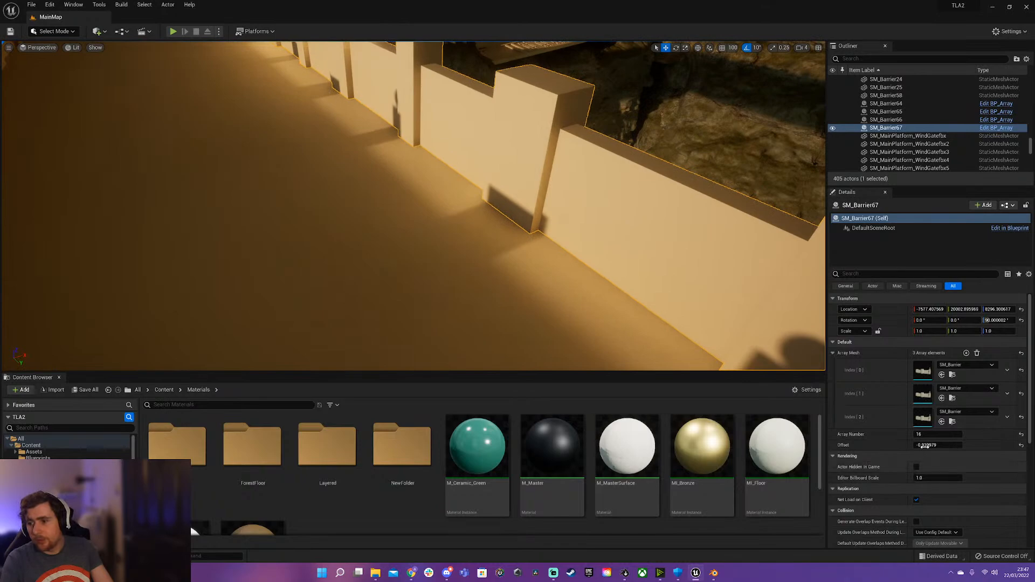
right_click_drag(593, 243, 558, 270)
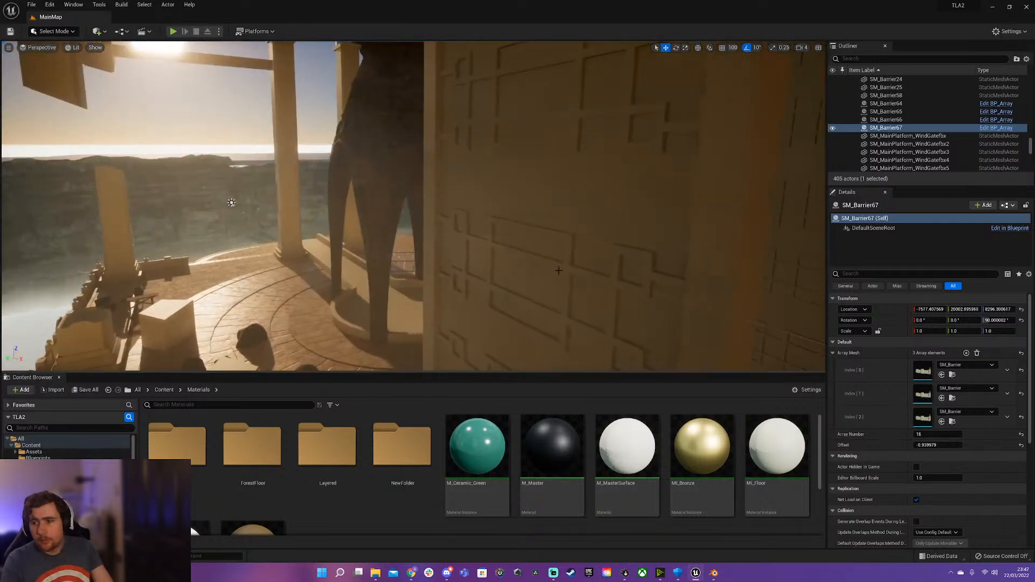
Filter the level's actors by "dire" and select the DirectionalLight.
left_click(863, 59)
type("d")
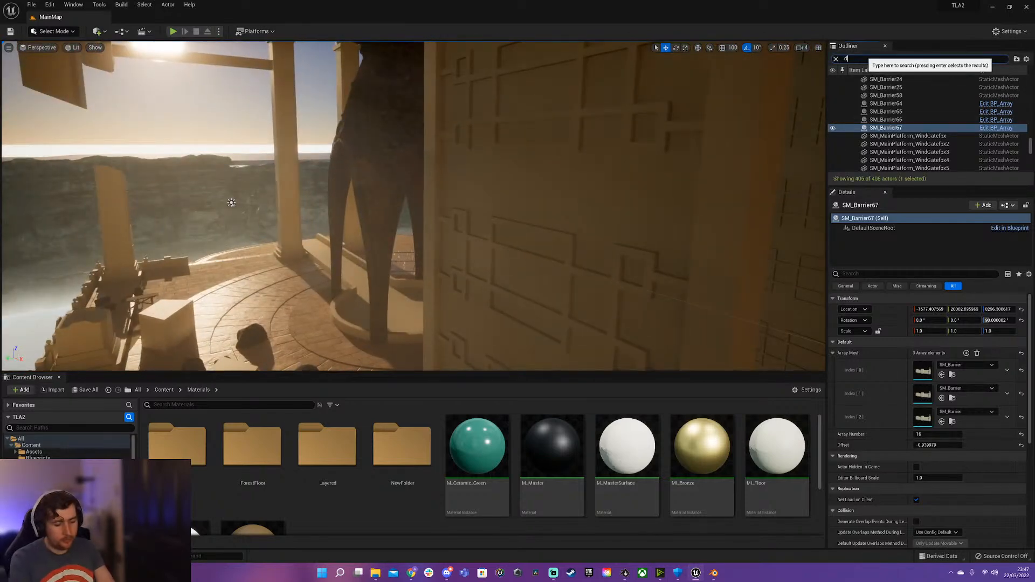
type("ire")
key("Return")
mouse_move(403, 173)
right_mouse_down()
mouse_move(442, 186)
mouse_move(486, 181)
mouse_move(474, 202)
mouse_move(404, 173)
right_mouse_up()
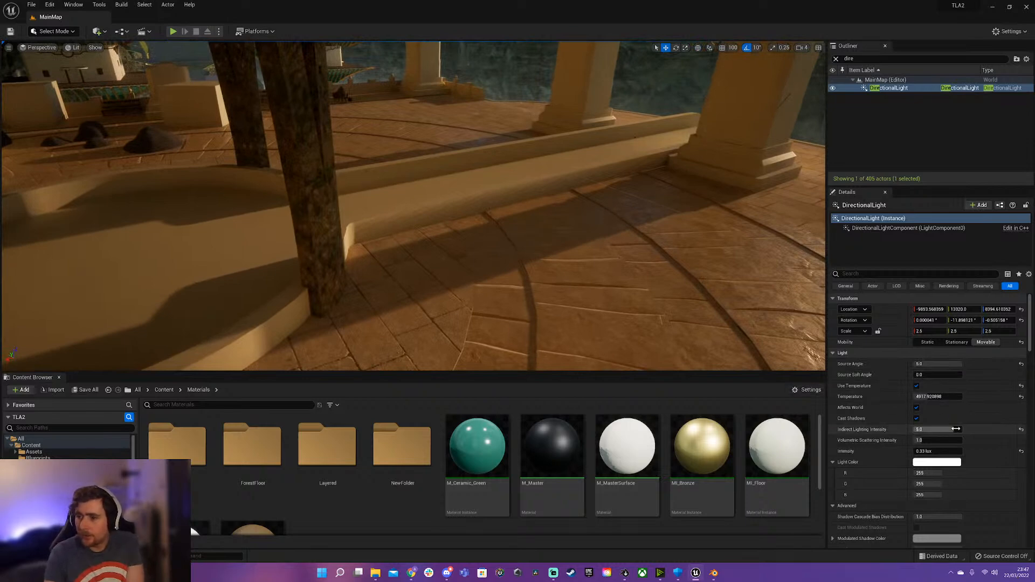
Lower the directional light's temperature to about 4863 and check the sunlight across the temple platform.
scroll(958, 429, "down", 1)
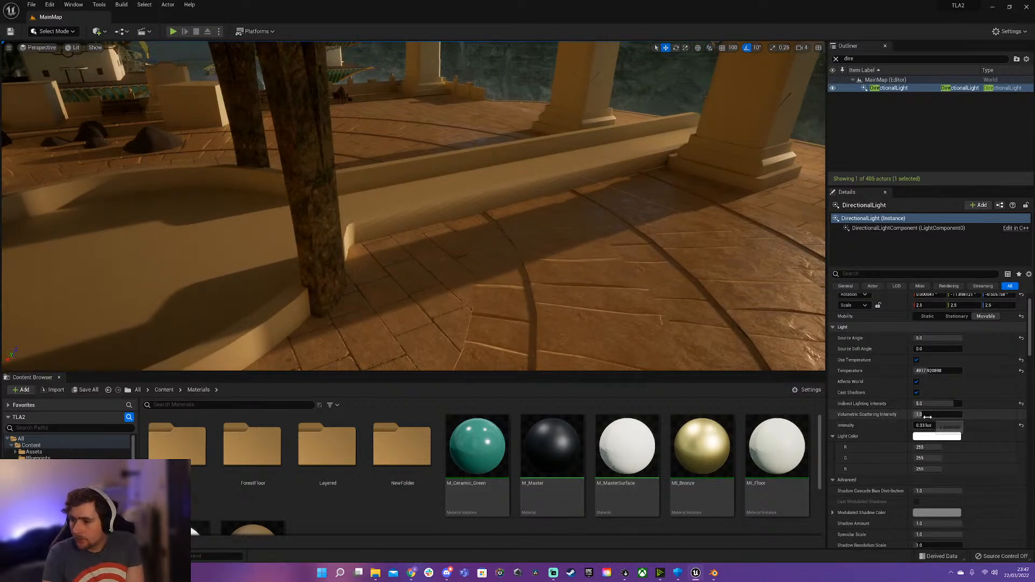
scroll(944, 363, "down", 1)
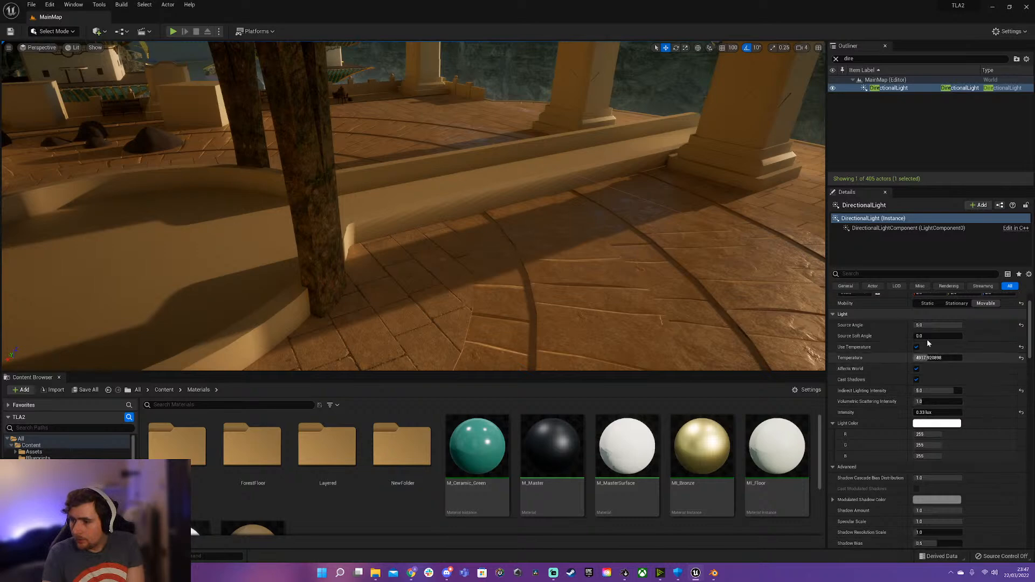
left_click_drag(942, 358, 939, 358)
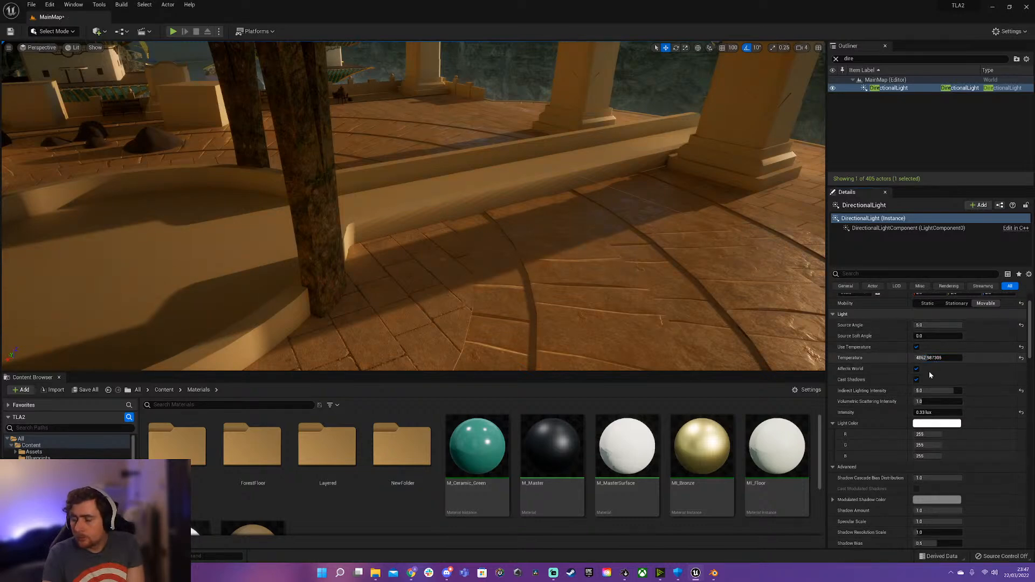
scroll(904, 447, "down", 2)
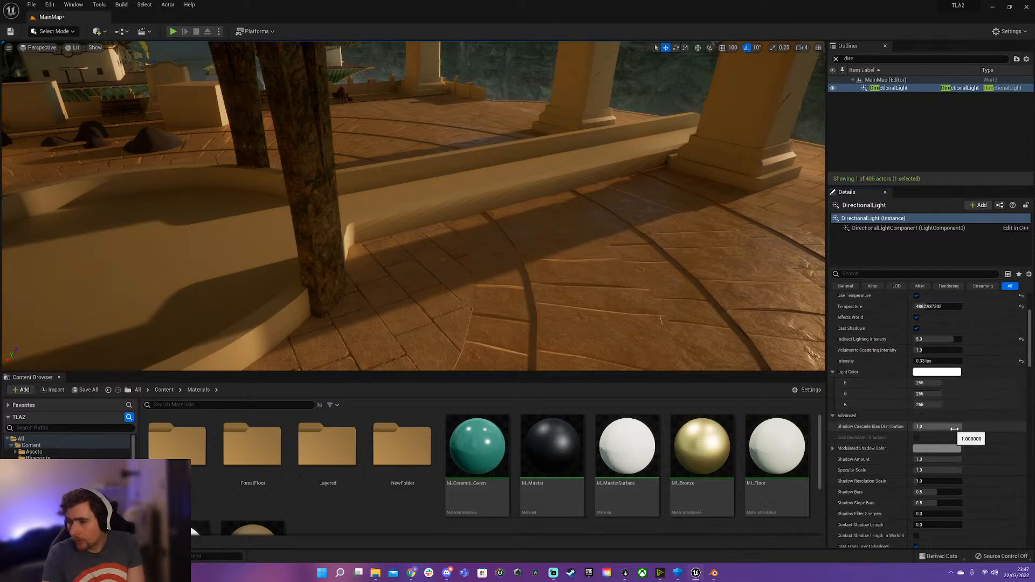
scroll(945, 373, "up", 3)
right_click_drag(647, 232, 782, 184)
mouse_move(611, 211)
right_mouse_down()
mouse_move(591, 281)
mouse_move(611, 211)
right_mouse_up()
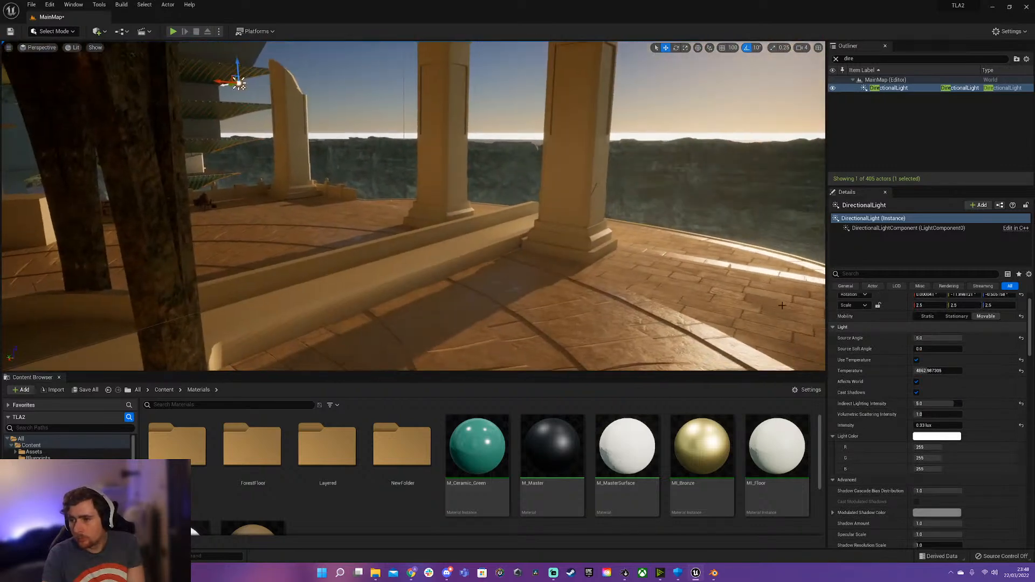
right_click_drag(783, 301, 863, 243)
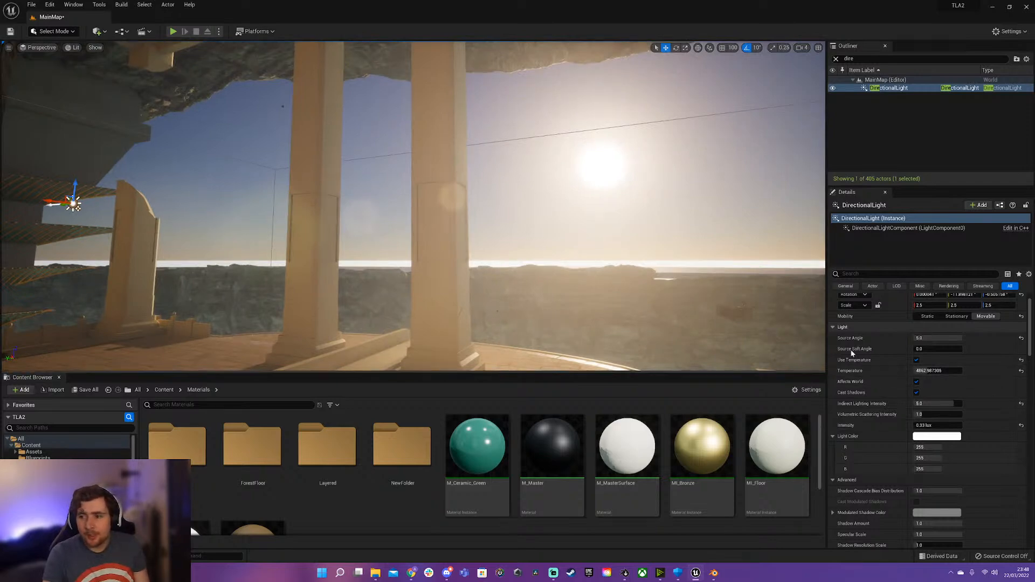
scroll(865, 385, "down", 1)
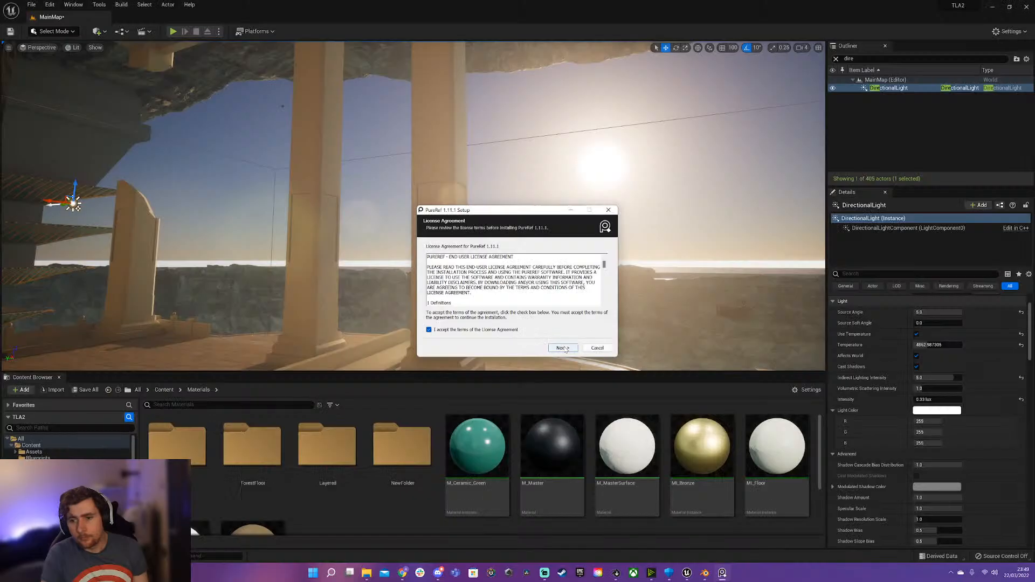
Install PureRef 1.11.1 with the default components and launch it, keeping local images embedded in save files.
left_click(562, 348)
left_click(562, 348)
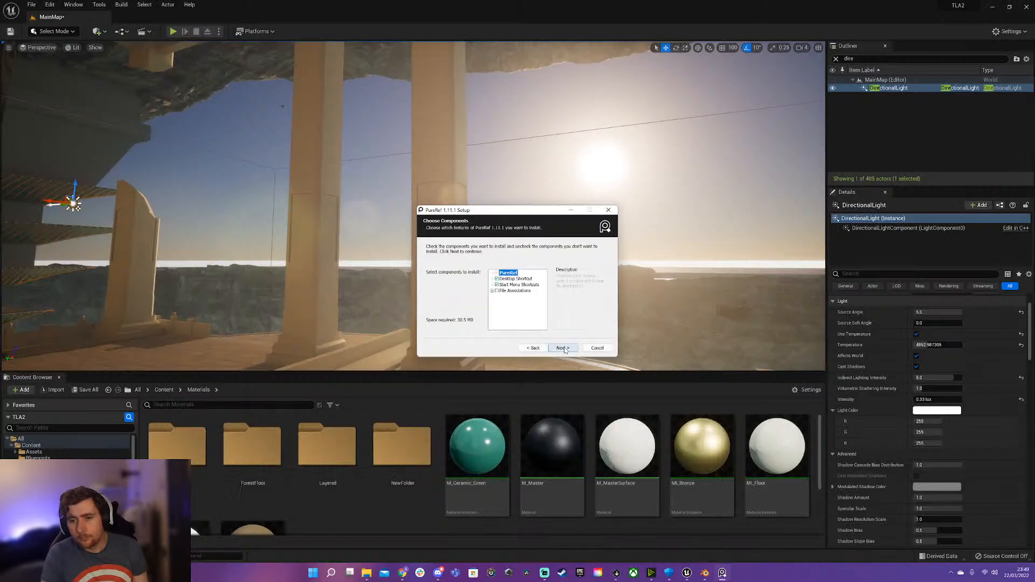
left_click(563, 348)
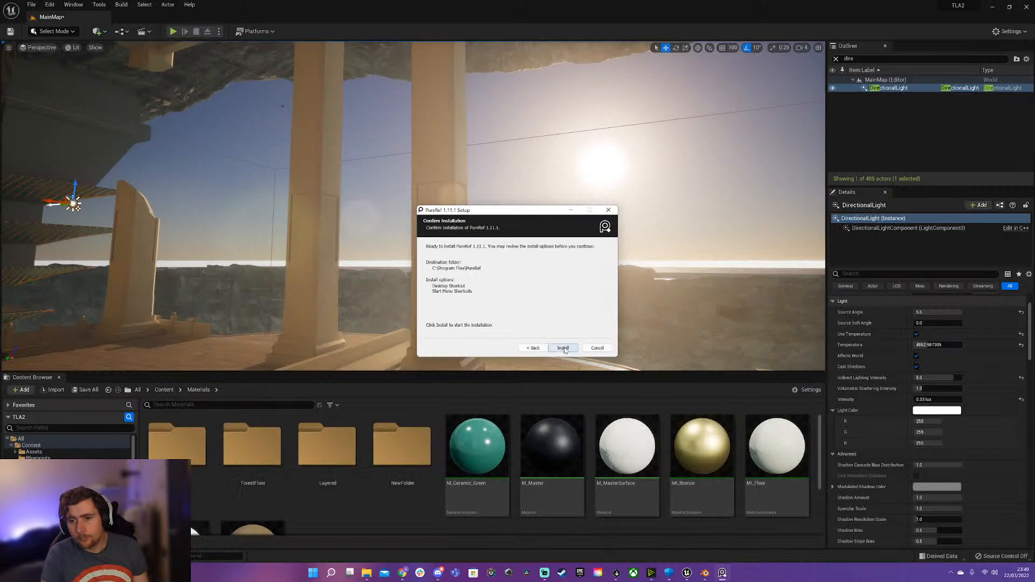
left_click(563, 348)
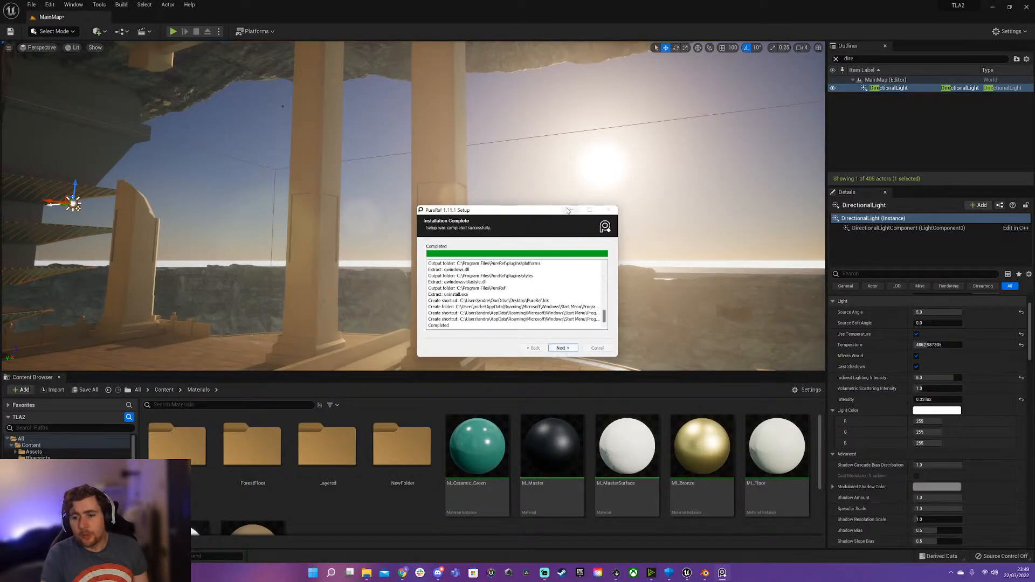
left_click(566, 349)
left_click(564, 348)
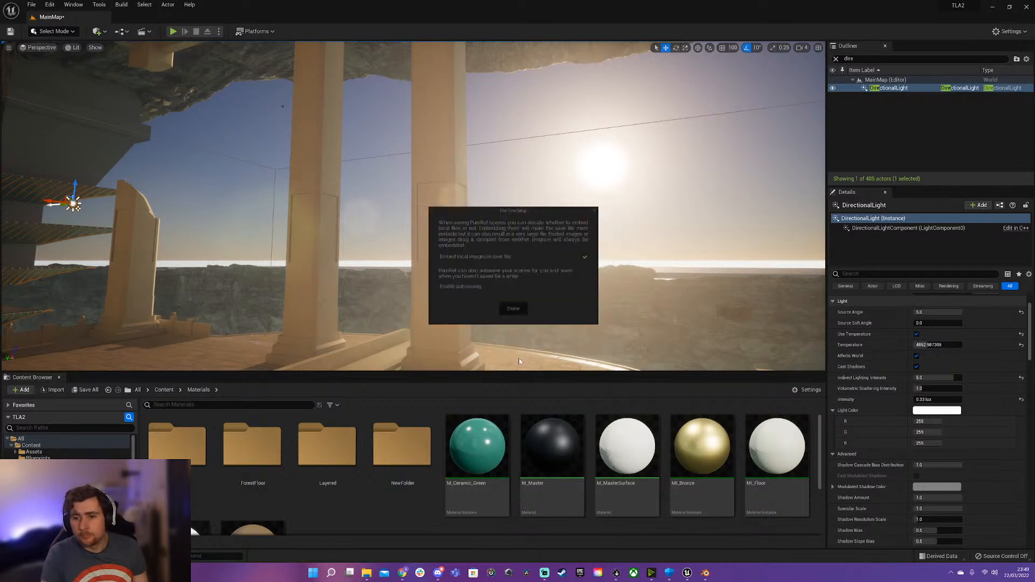
left_click(514, 309)
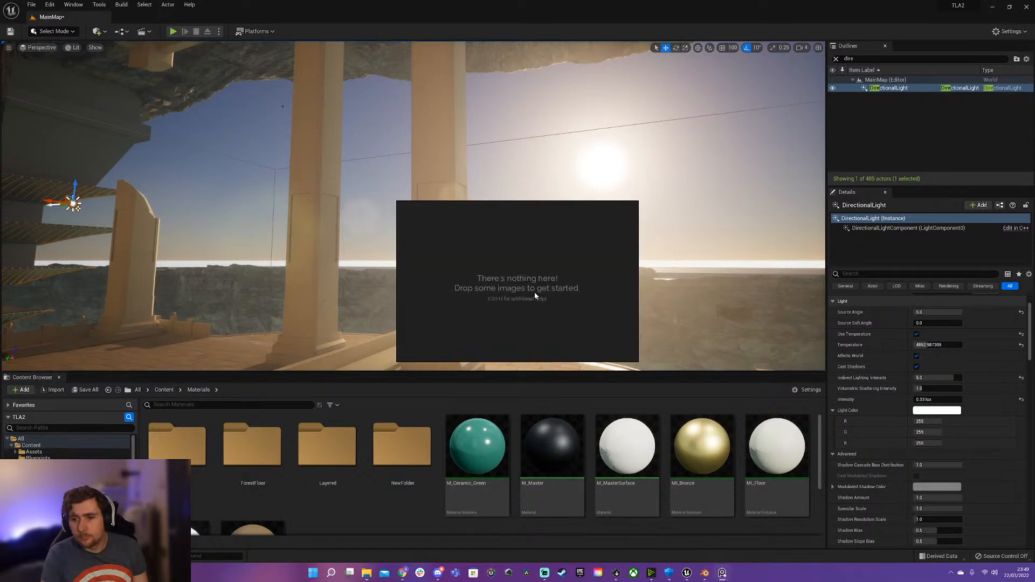
Reposition PureRef beside Blender Launcher on the taskbar, pin it there, and return to the Unreal level.
left_click_drag(721, 580, 543, 581)
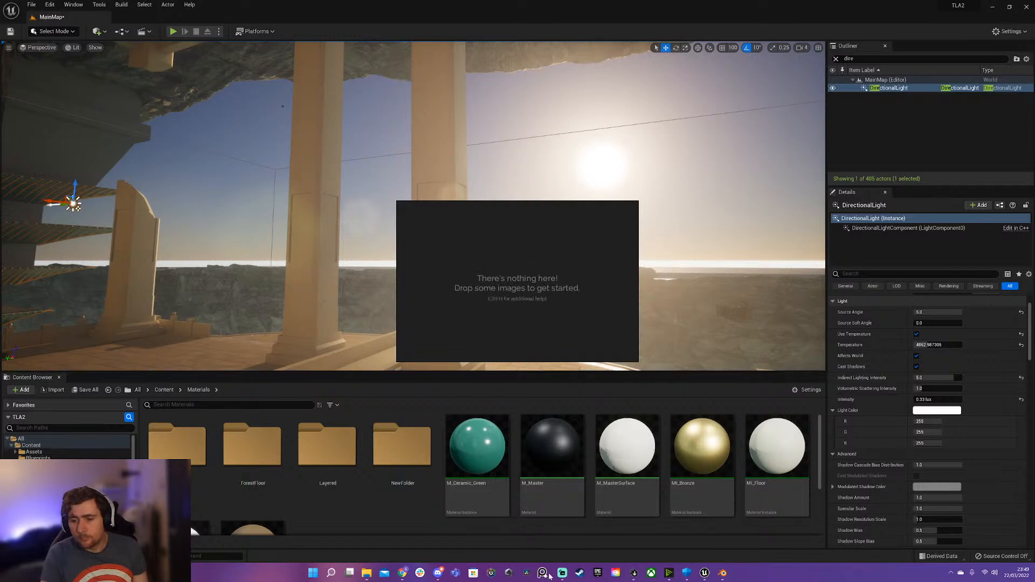
left_click_drag(542, 577, 638, 577)
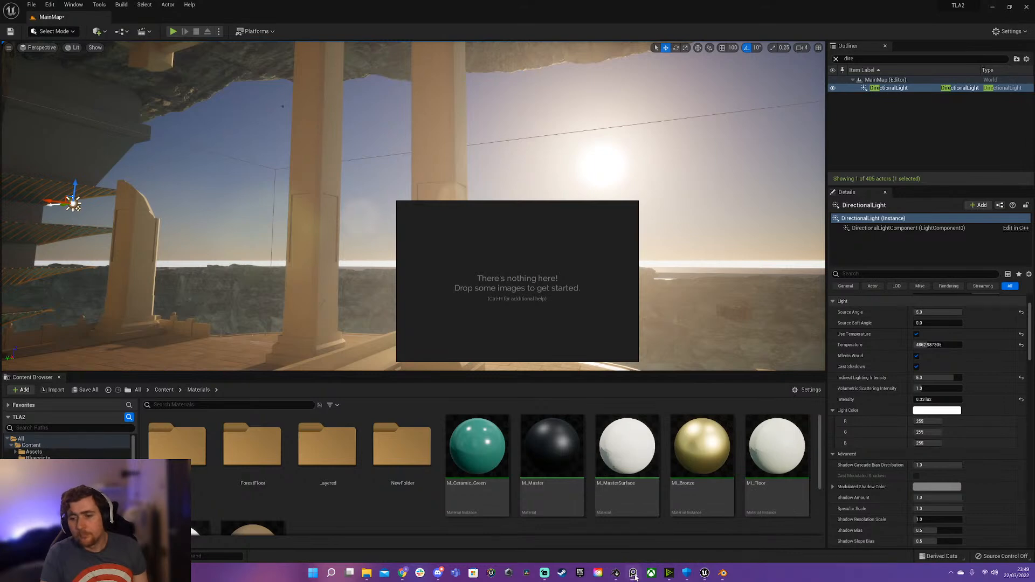
right_click(635, 575)
left_click(609, 537)
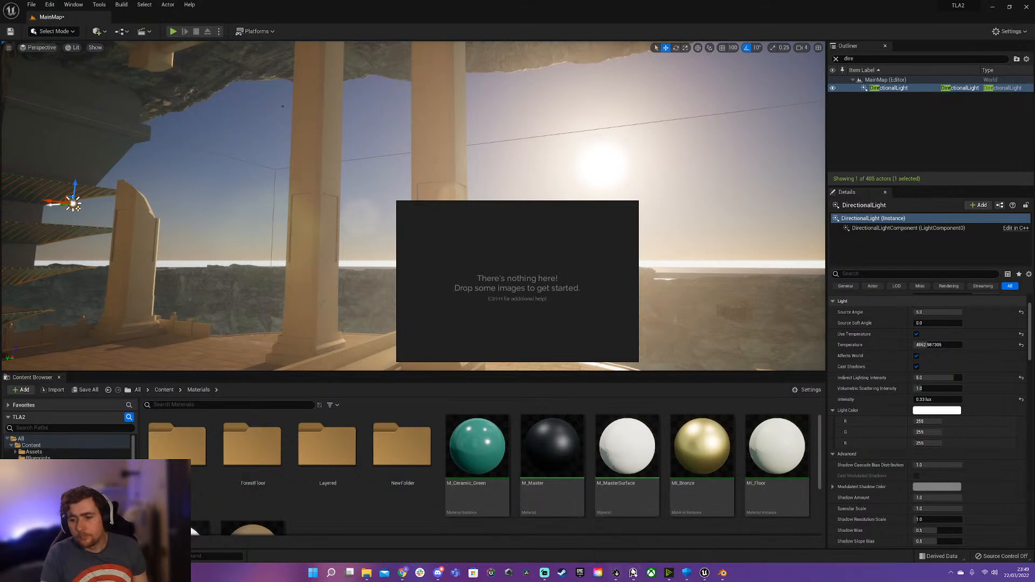
right_click_drag(638, 363, 722, 362)
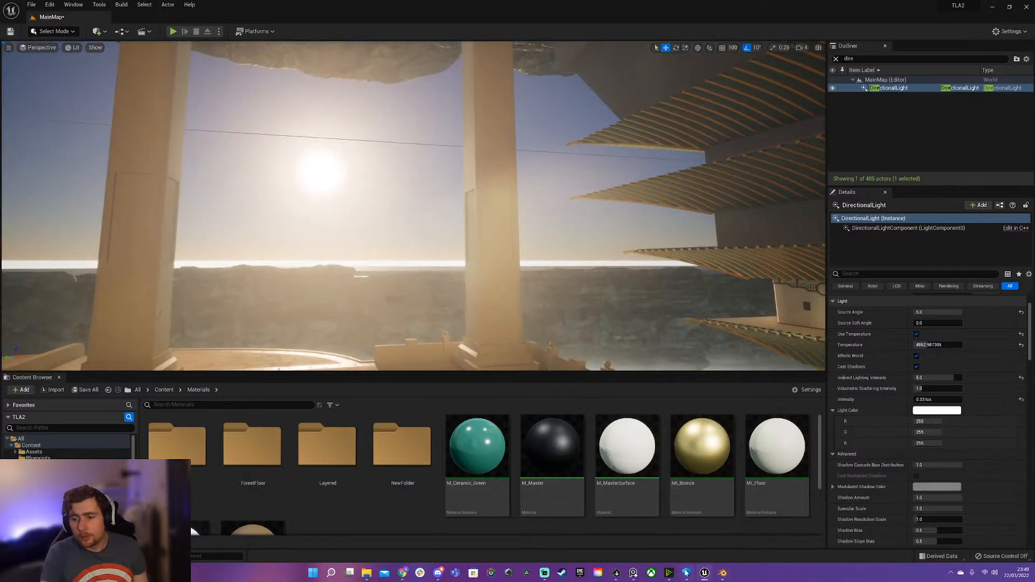
Close the Blender Launcher window and quit its background process.
mouse_move(613, 576)
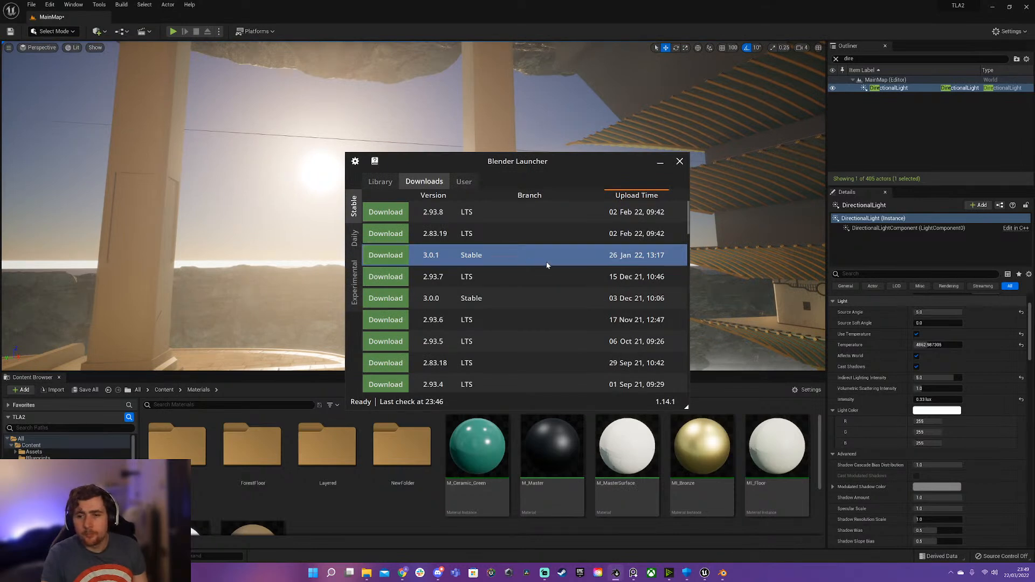
left_click(680, 161)
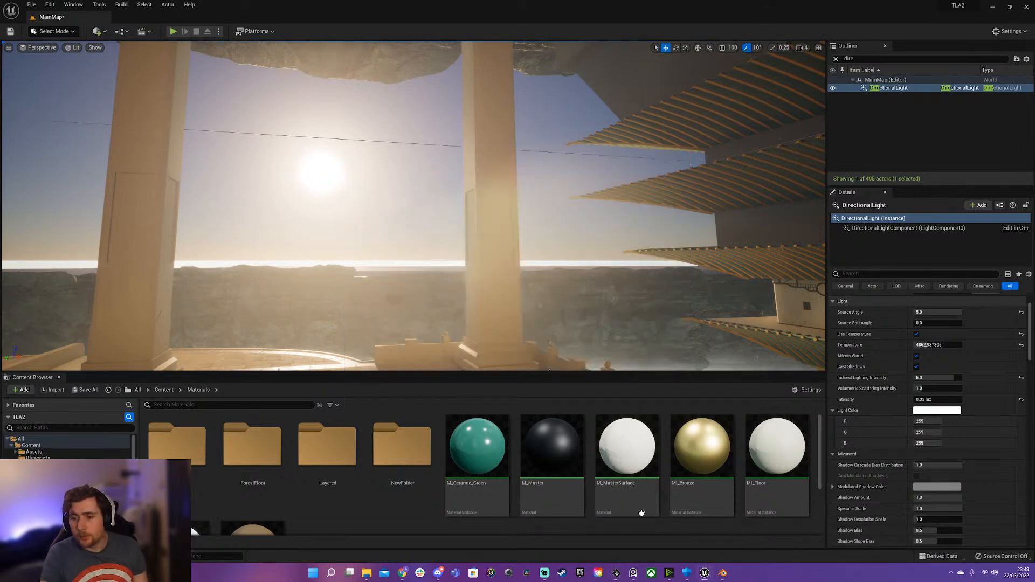
left_click(952, 574)
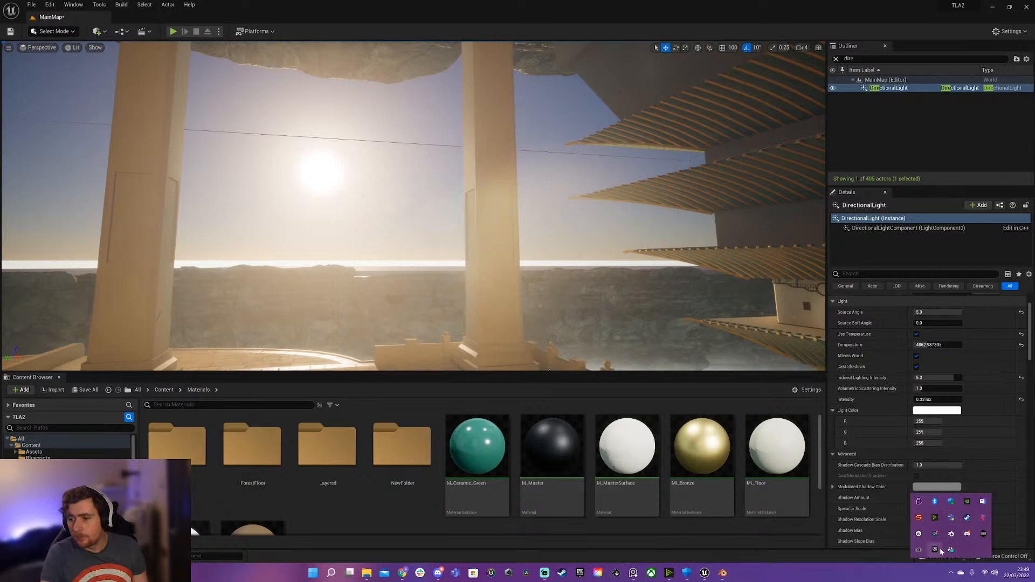
right_click(952, 536)
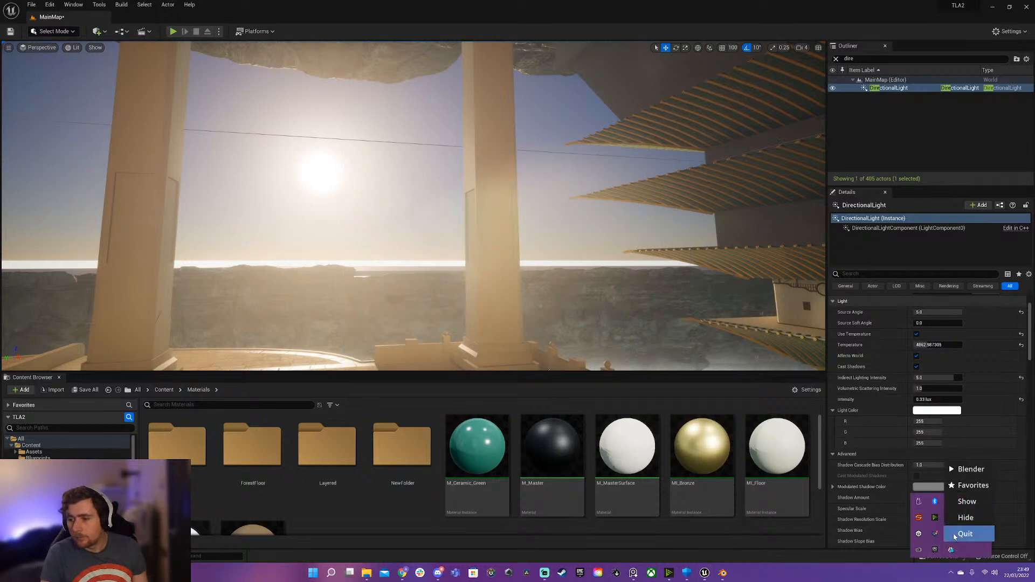
left_click(968, 534)
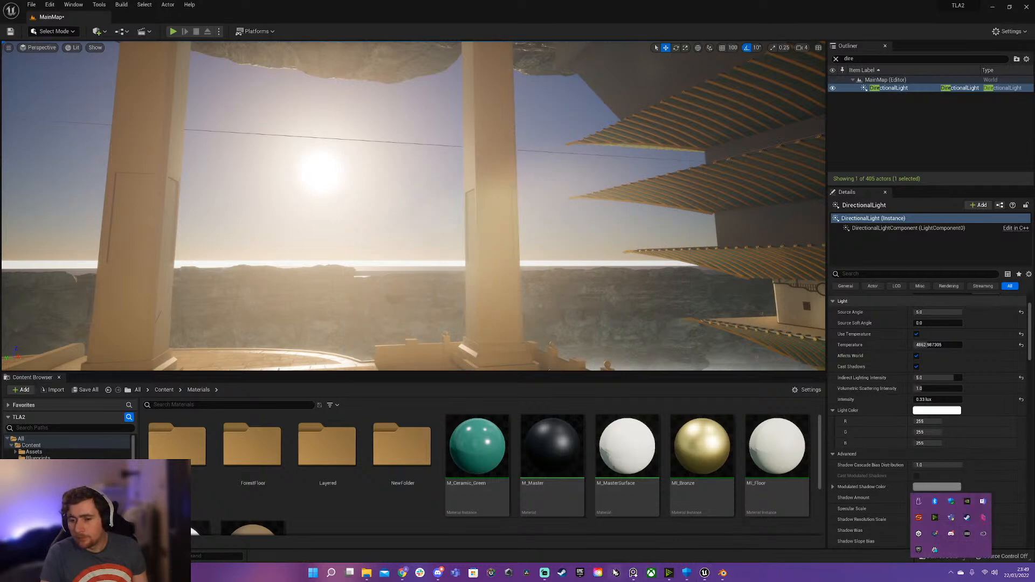
Reopen Blender Launcher and start downloading the stable Blender 3.0.1 build.
left_click(616, 572)
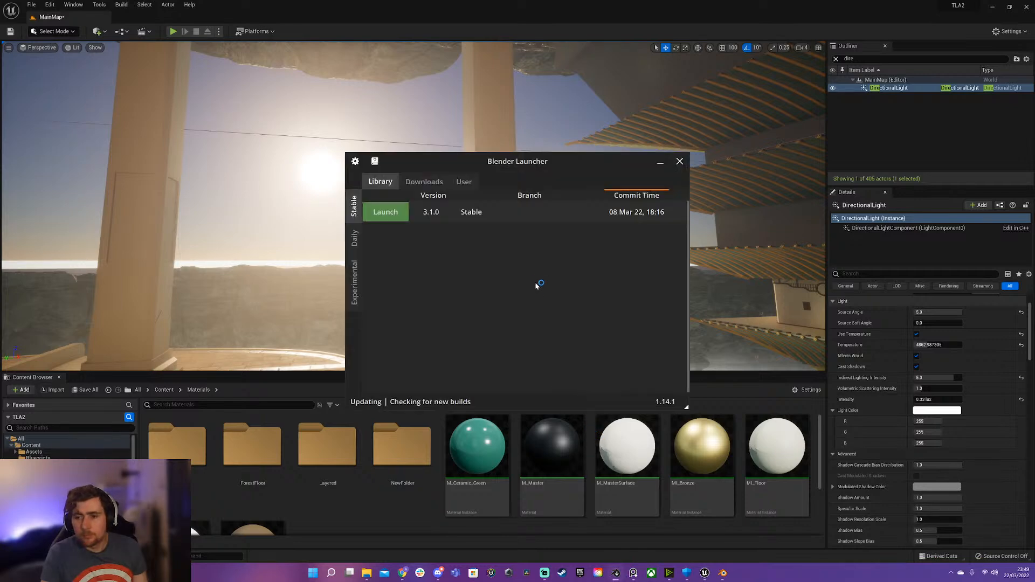
left_click(425, 182)
scroll(429, 271, "down", 5)
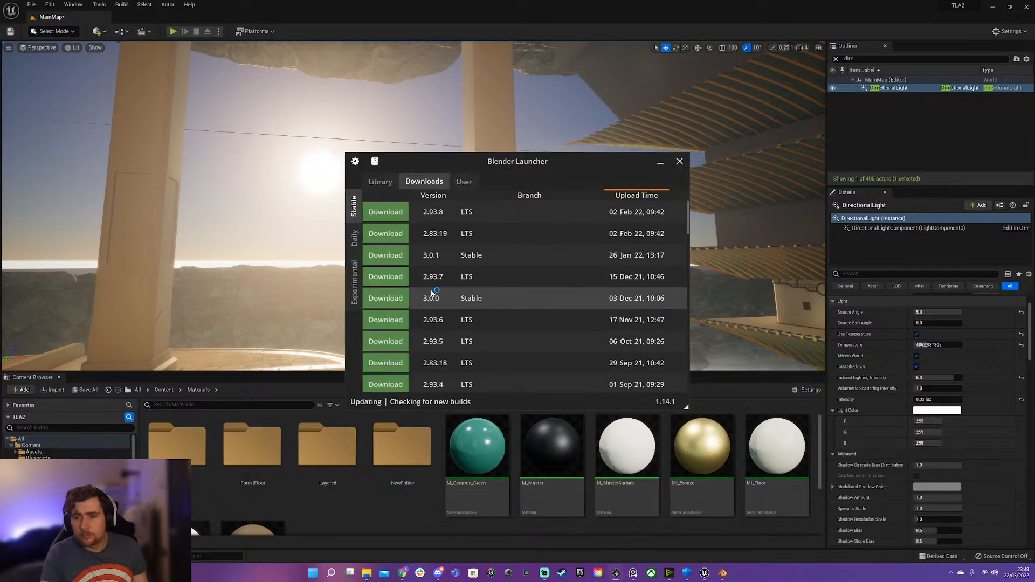
scroll(430, 271, "down", 5)
scroll(430, 272, "up", 14)
left_click(398, 256)
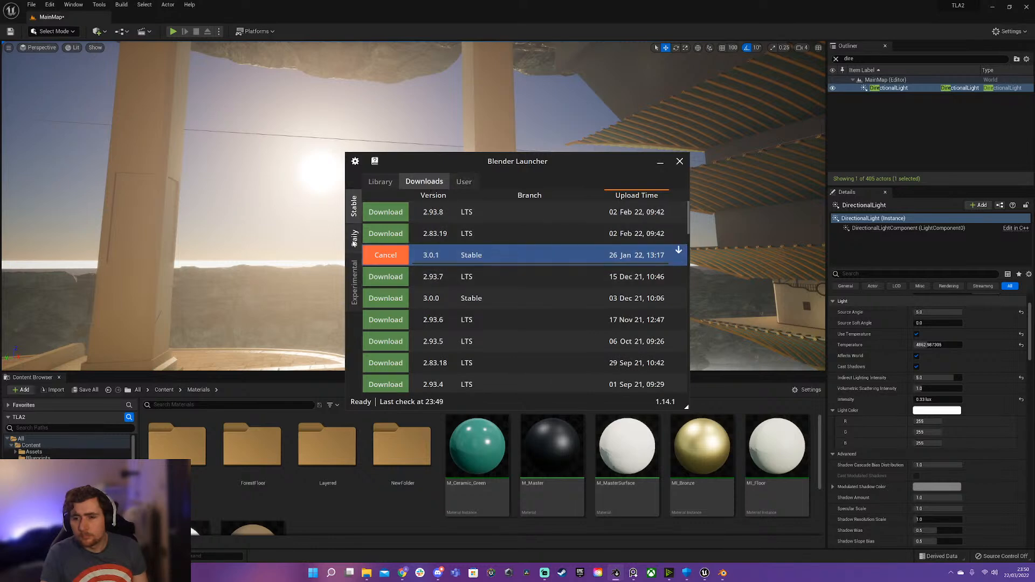
Minimize Blender Launcher, switch to PureRef, and enlarge its empty canvas over the Unreal level.
left_click(661, 161)
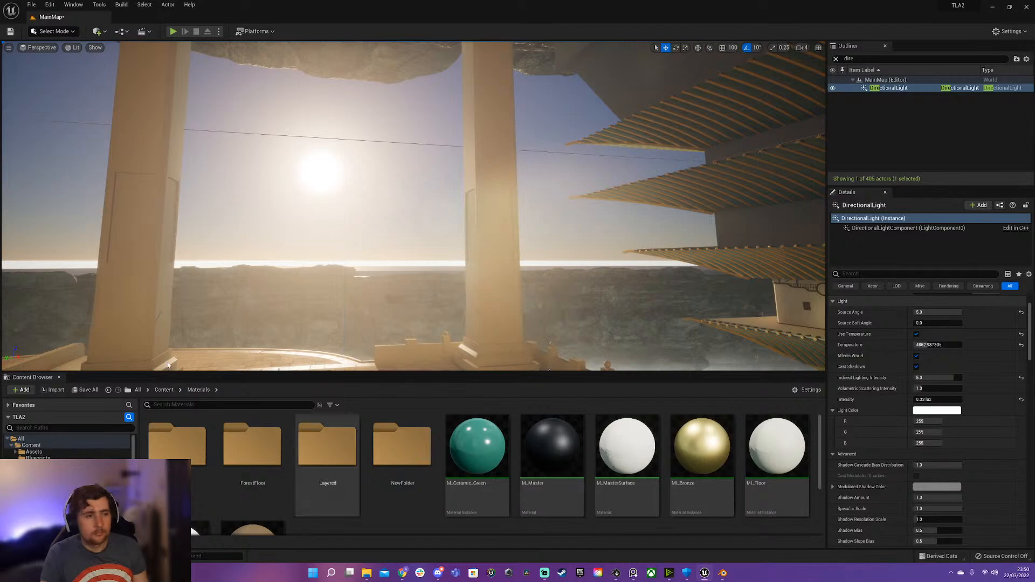
right_click_drag(437, 304, 415, 268)
left_click(633, 574)
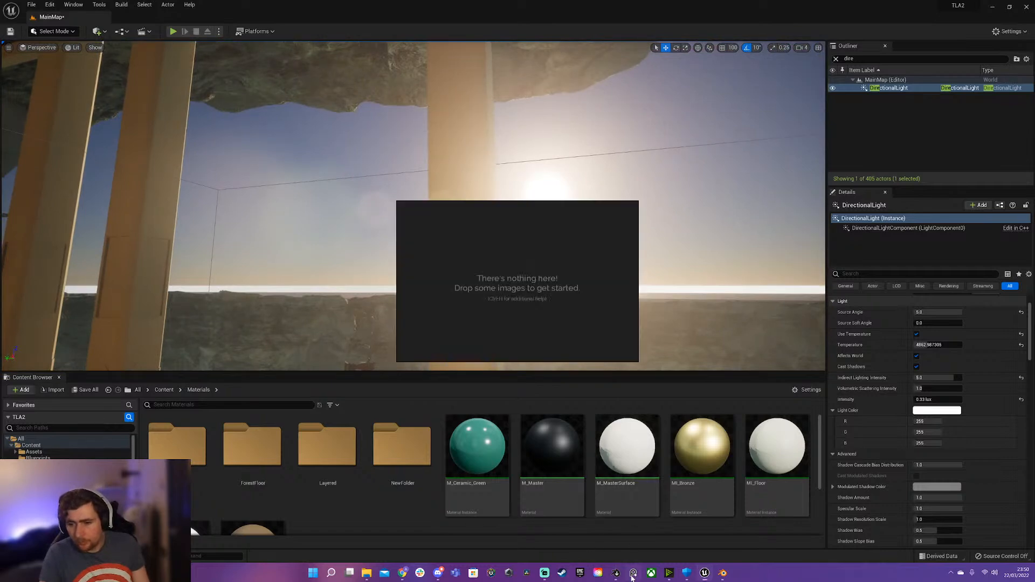
left_click_drag(638, 360, 913, 500)
right_click_drag(777, 348, 507, 246)
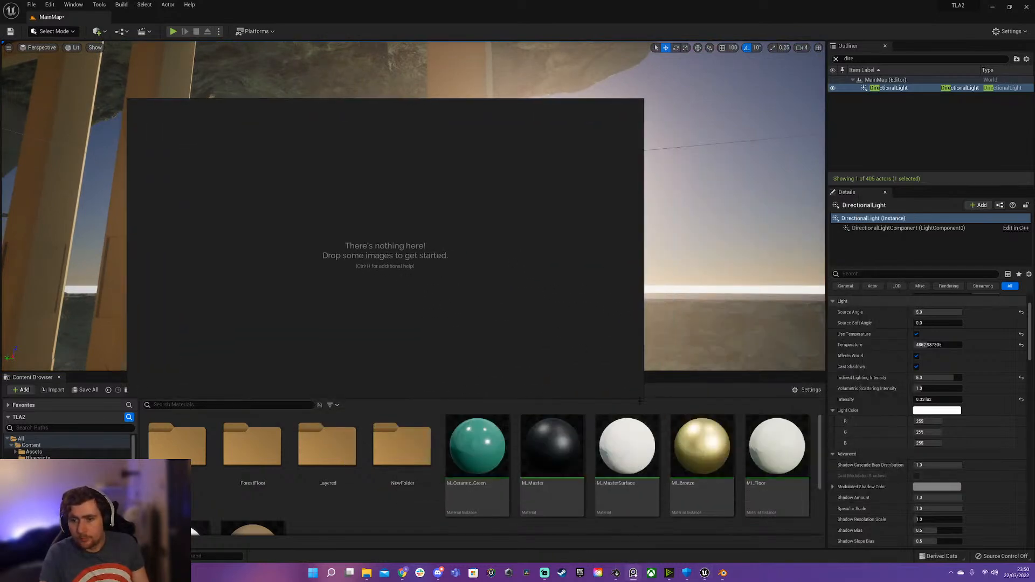
left_click_drag(642, 397, 767, 464)
right_click_drag(504, 277, 553, 255)
Load the project's reference board into PureRef and place its window over the Unreal viewport with the images in view.
right_click(389, 227)
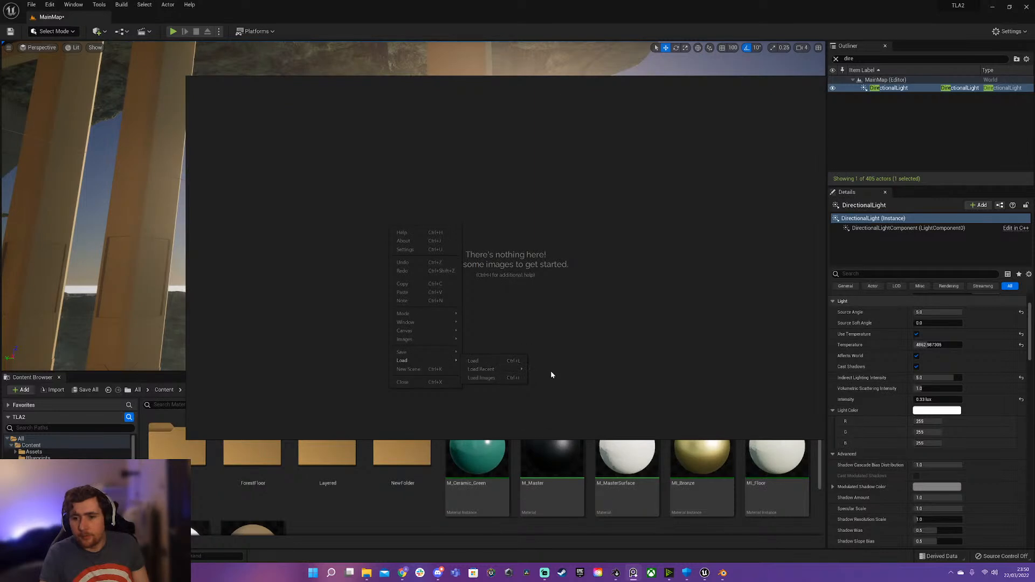
right_click_drag(588, 297, 1, 259)
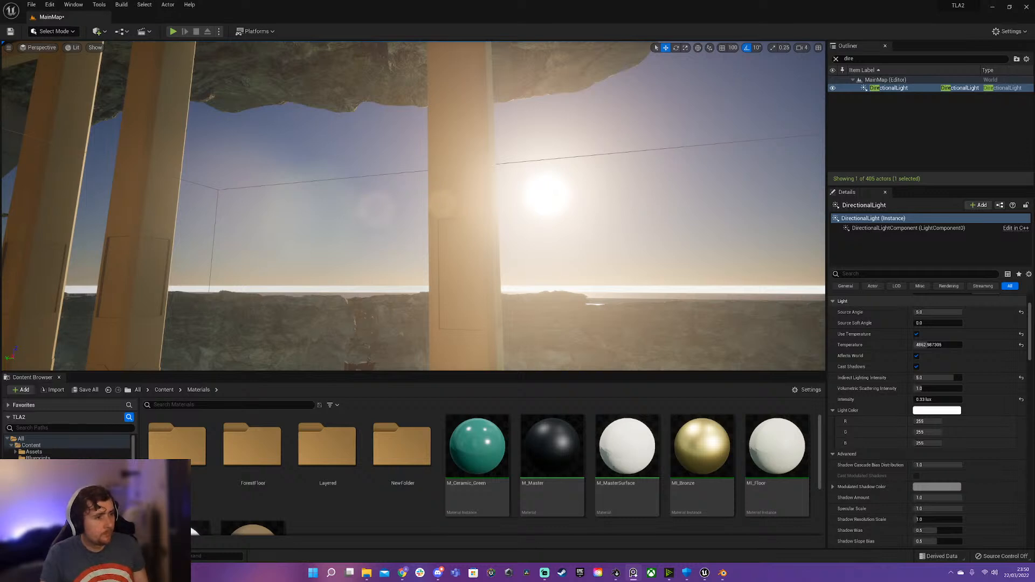
right_click_drag(0, 238, 485, 253)
scroll(485, 259, "down", 5)
middle_click_drag(570, 282, 421, 405)
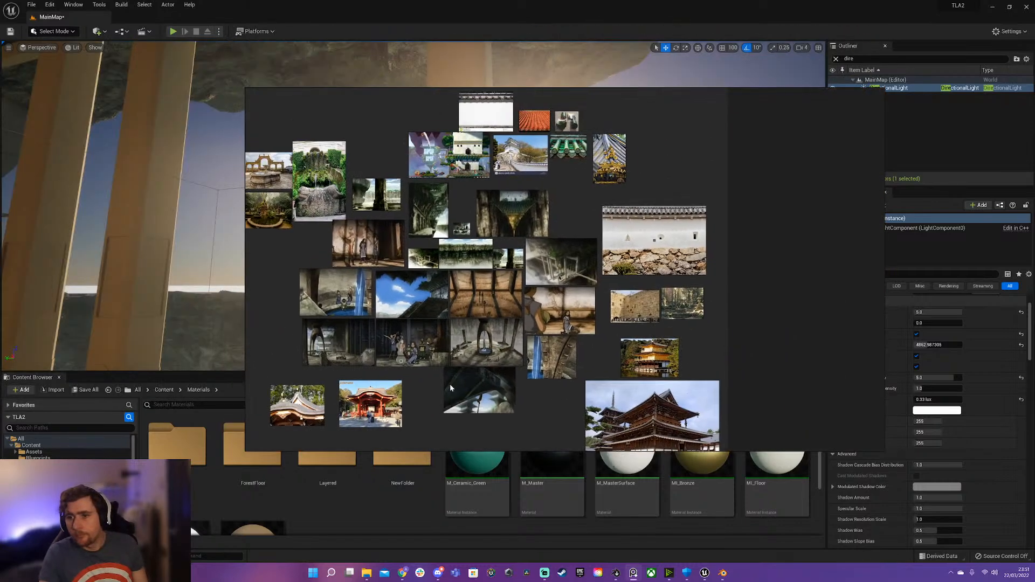
Examine the reference board's temple, fountain and cloudy-sky images up close.
scroll(361, 270, "down", 5)
scroll(459, 237, "up", 8)
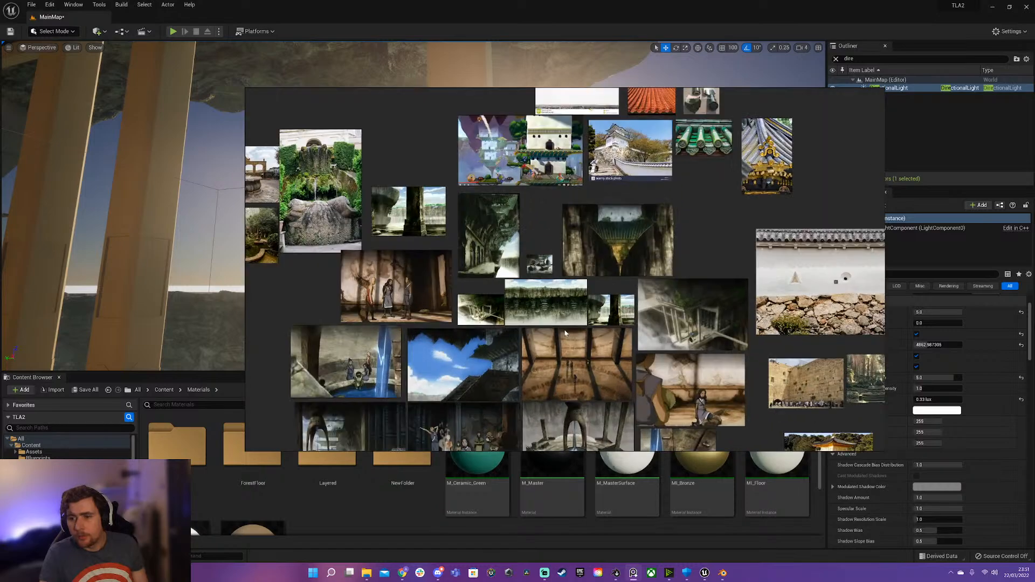
middle_click_drag(459, 236, 456, 232)
right_click(654, 332)
middle_click_drag(649, 315, 654, 209)
scroll(477, 303, "up", 6)
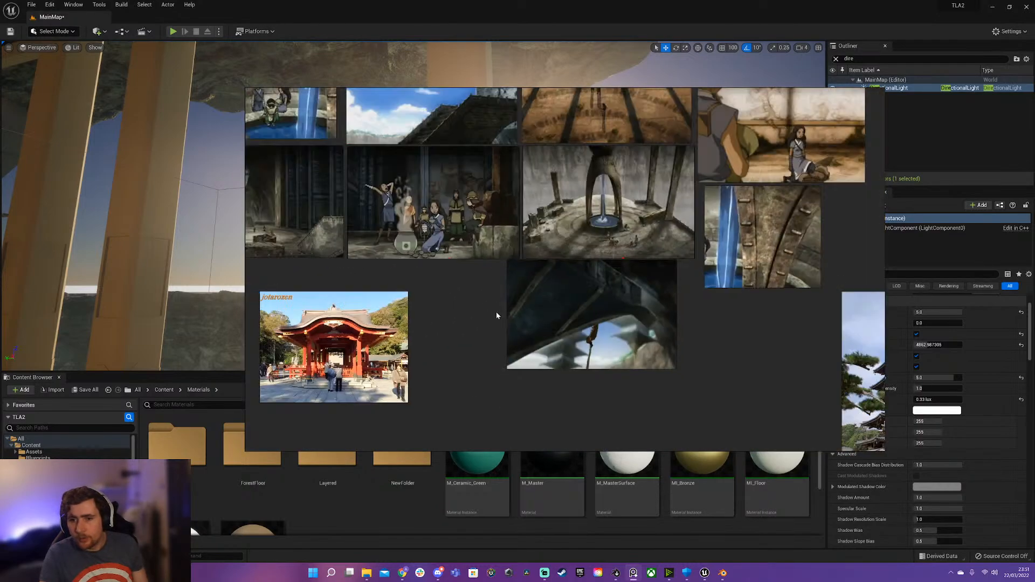
middle_click_drag(645, 103, 688, 223)
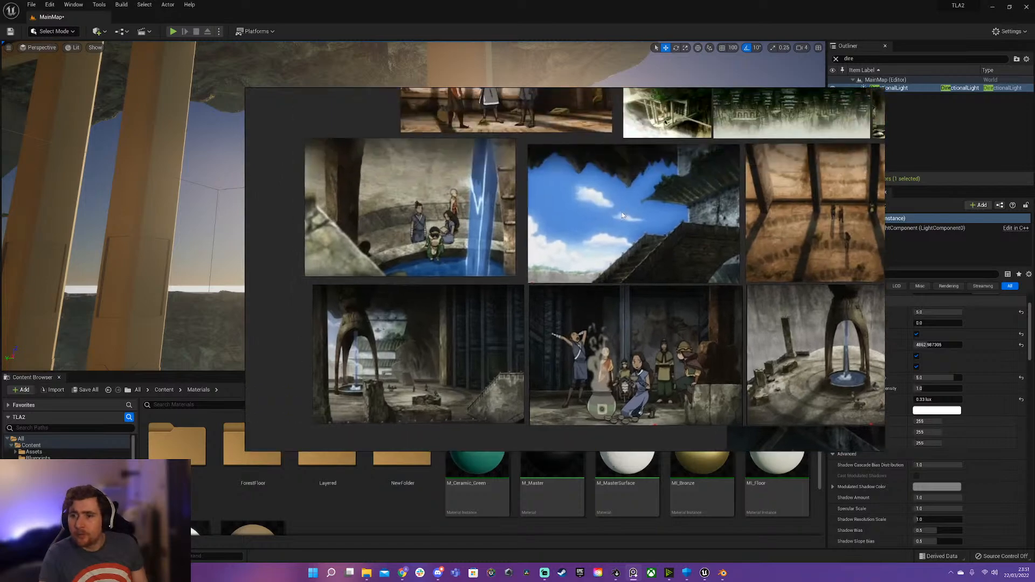
Return to the Unreal level and add a Volumetric Cloud actor to the scene.
left_click(445, 4)
right_click_drag(520, 219, 566, 238)
key("w")
key("s")
key("w")
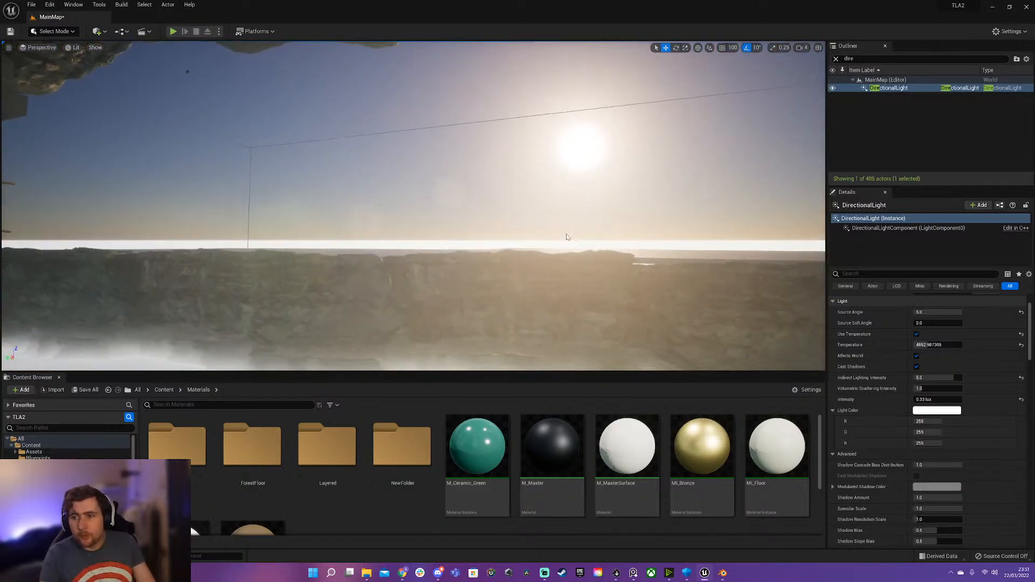
left_click(953, 105)
left_click(100, 32)
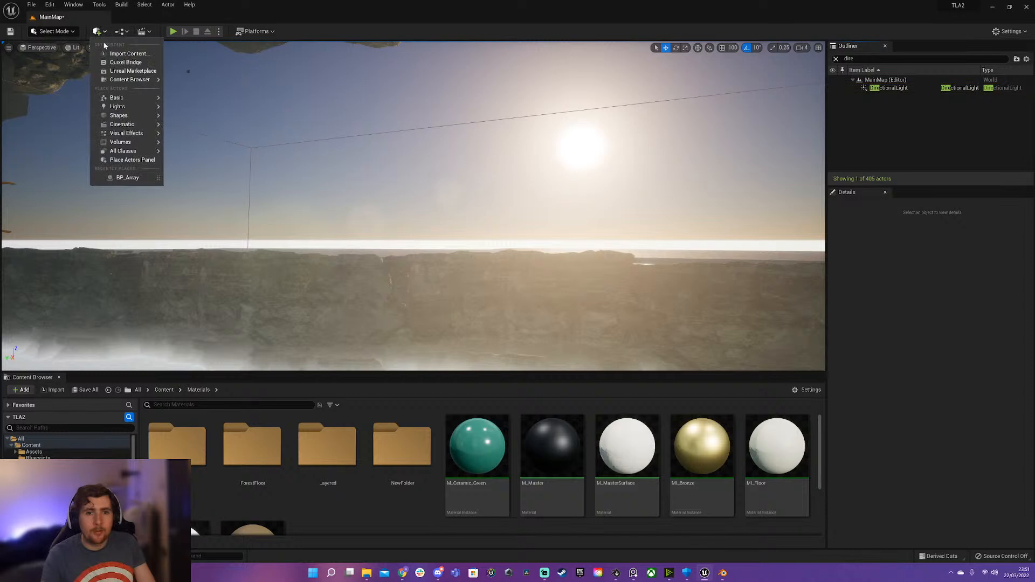
mouse_move(112, 113)
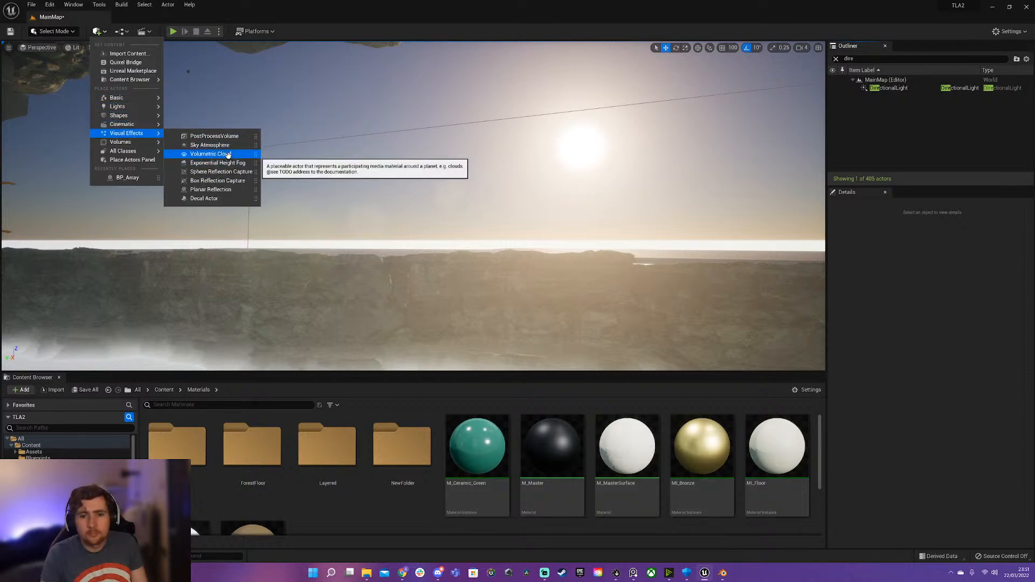
left_click(211, 154)
Inspect the new clouds above the cliffs and temples and review the VolumetricCloud actor's settings.
right_click_drag(468, 205, 135, 202)
right_click_drag(270, 205, 415, 215)
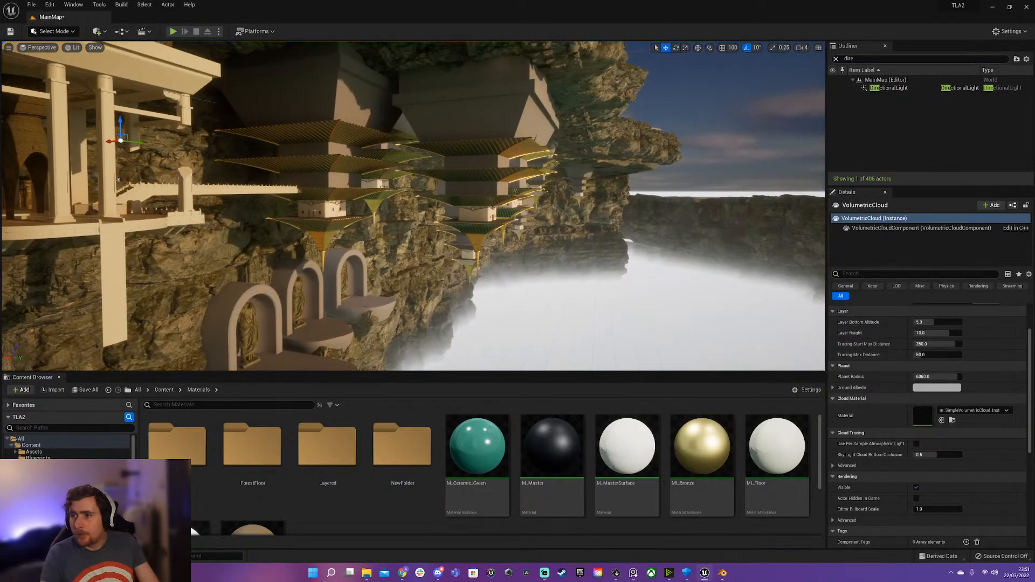
scroll(926, 401, "down", 3)
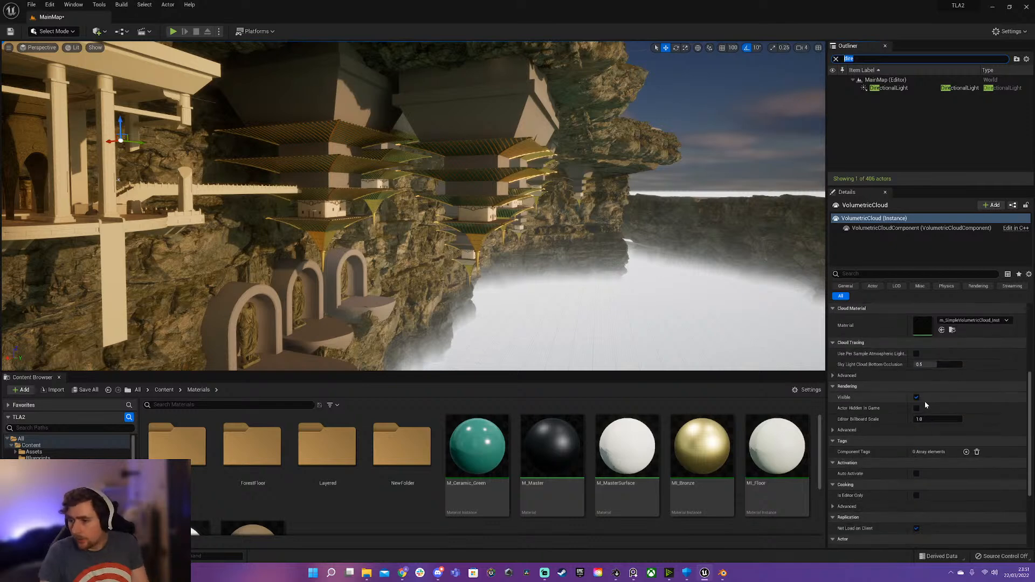
right_click_drag(623, 196, 782, 167)
scroll(946, 423, "down", 5)
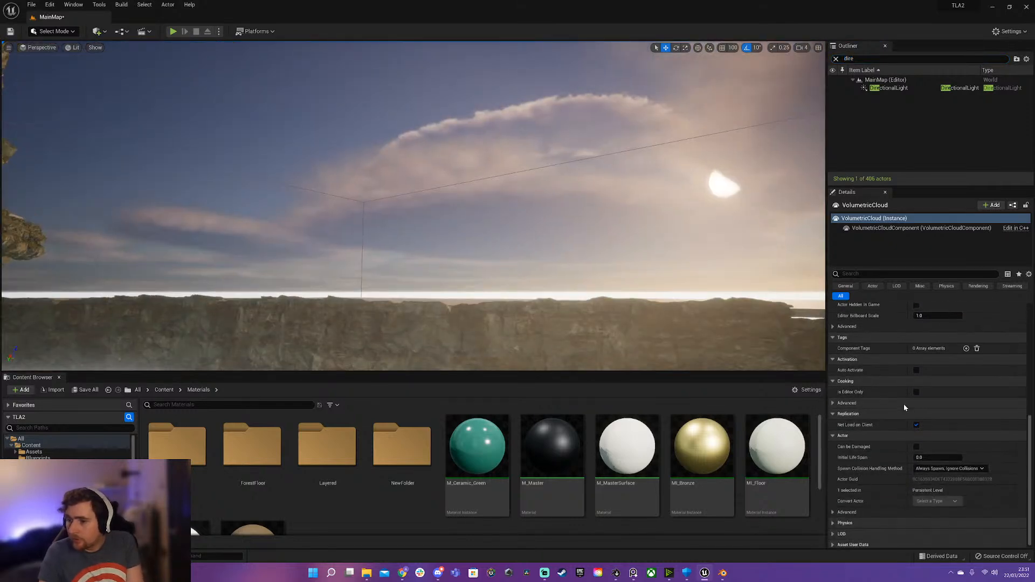
scroll(885, 345, "up", 8)
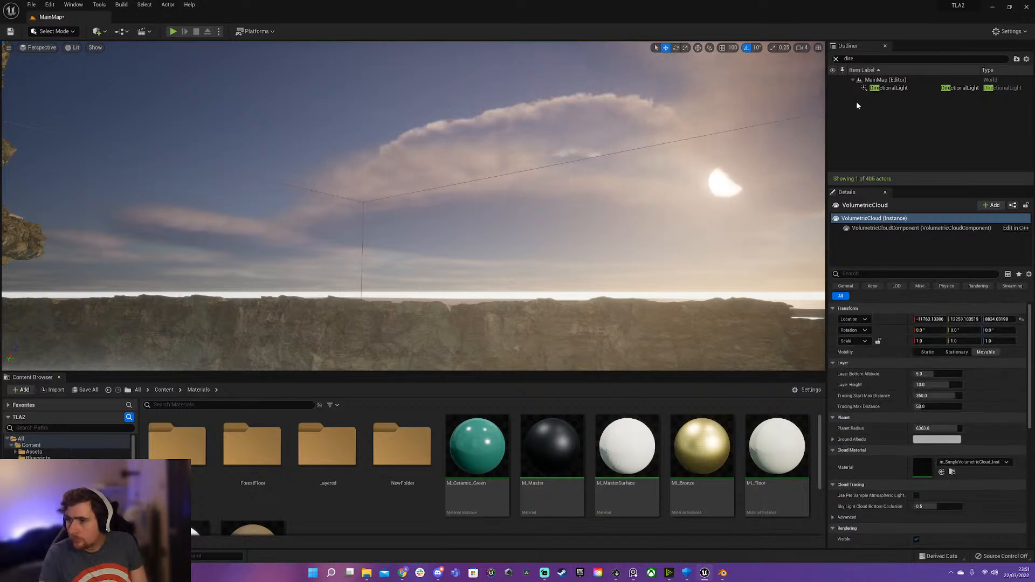
Look through the DirectionalLight's shadow and light shaft properties for cloud-related options.
left_click(889, 88)
scroll(892, 397, "down", 3)
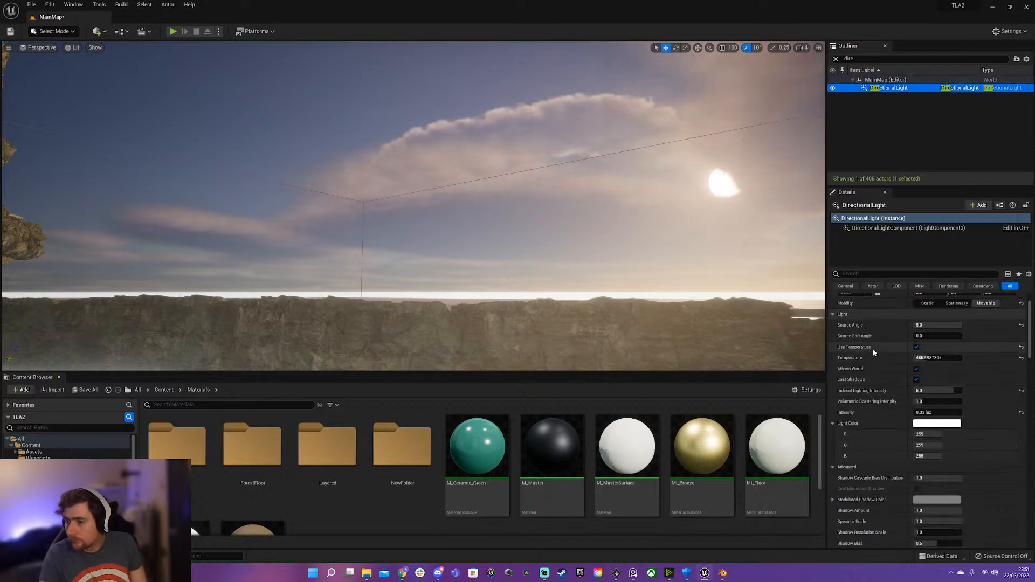
scroll(873, 385, "down", 5)
scroll(875, 398, "down", 3)
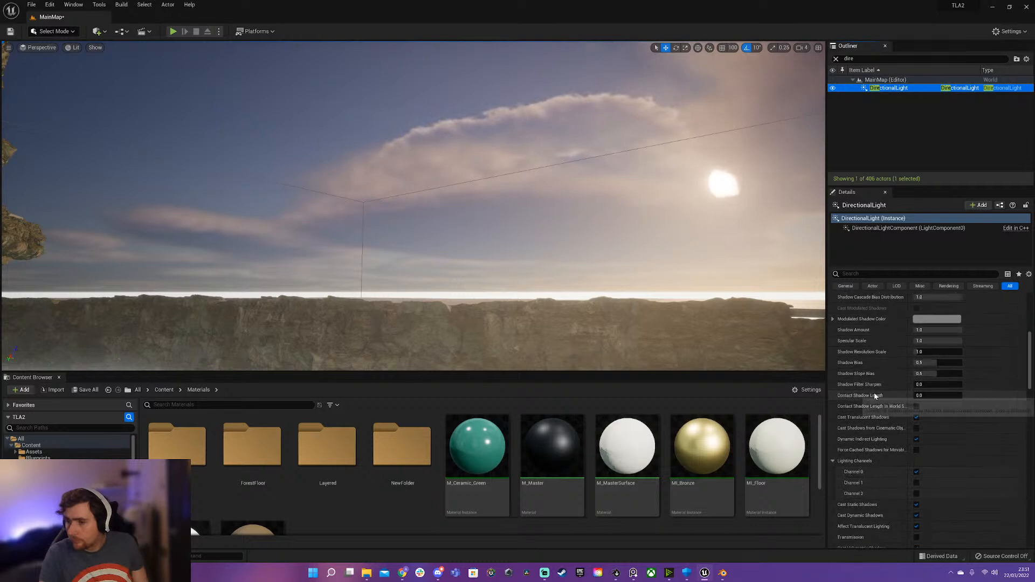
scroll(884, 399, "down", 3)
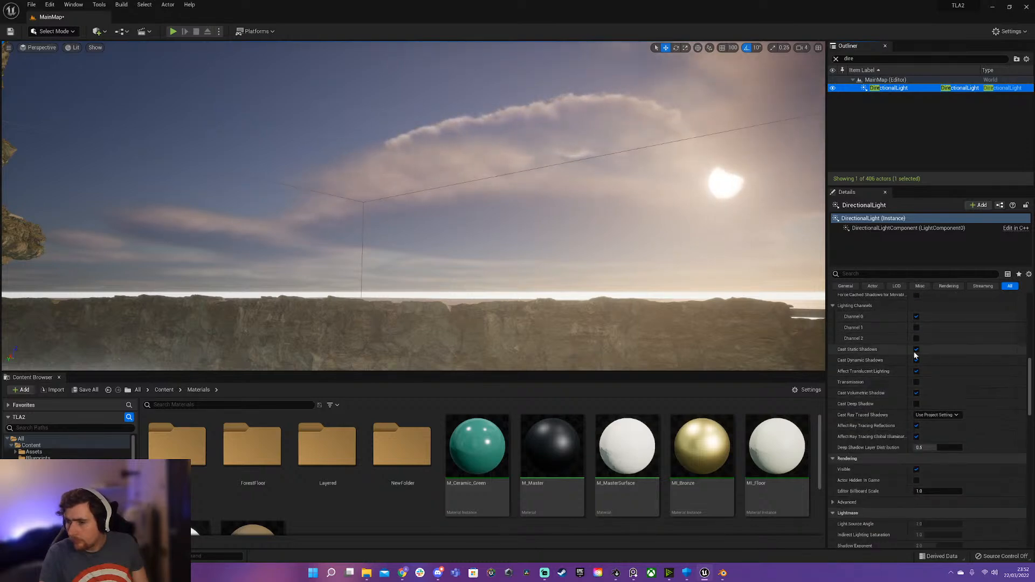
left_click(917, 393)
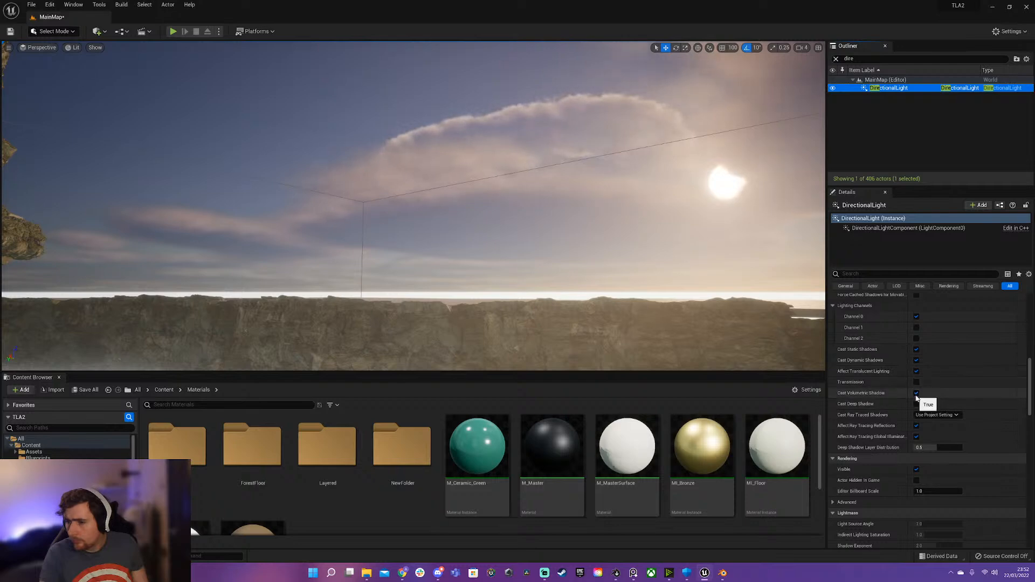
scroll(906, 410, "down", 2)
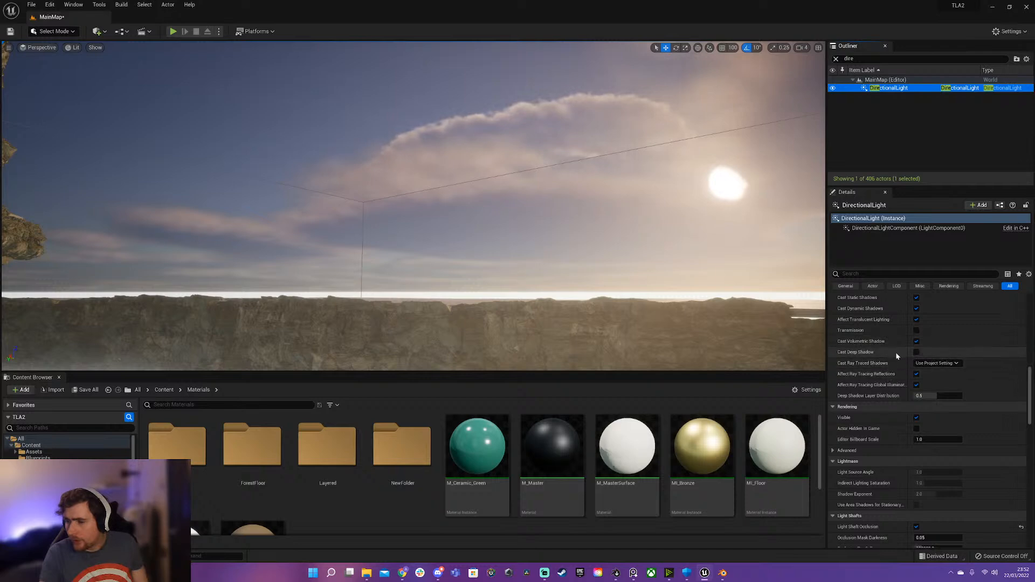
scroll(889, 374, "down", 4)
scroll(887, 407, "down", 6)
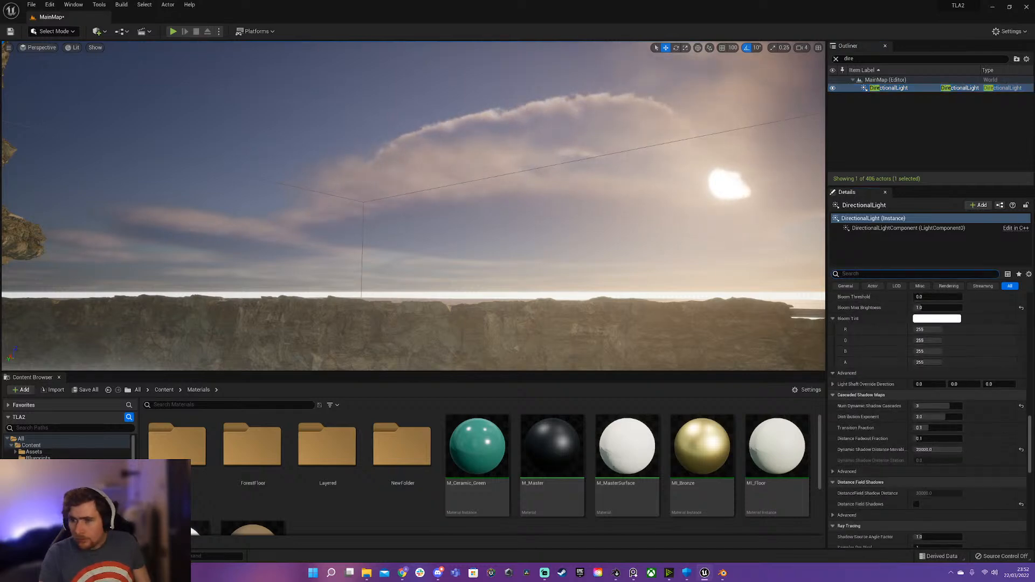
Filter the DirectionalLight's properties by "cloud" and enable Cast Shadows on Clouds and Cast Cloud Shadows.
type("cloud")
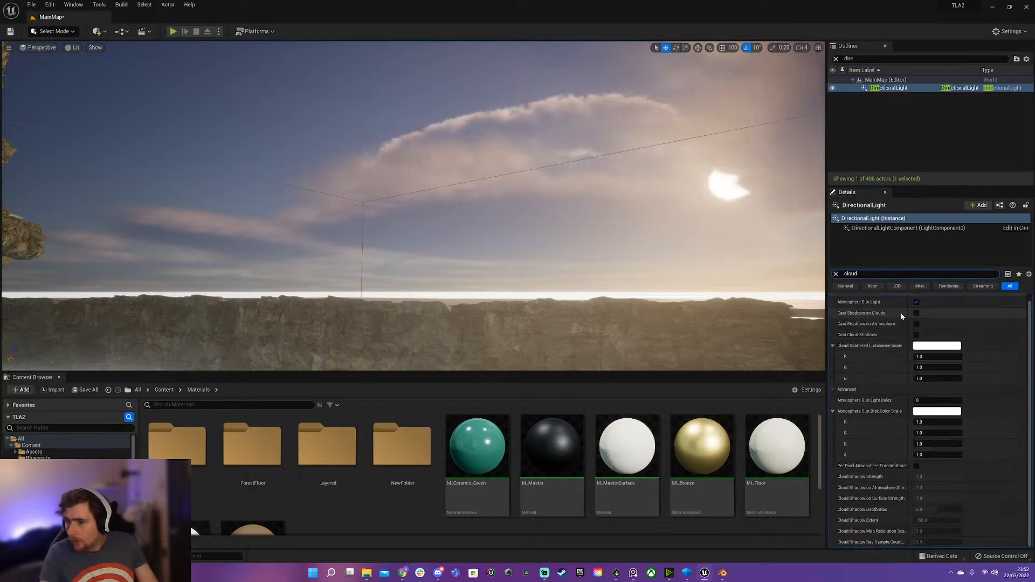
left_click(917, 313)
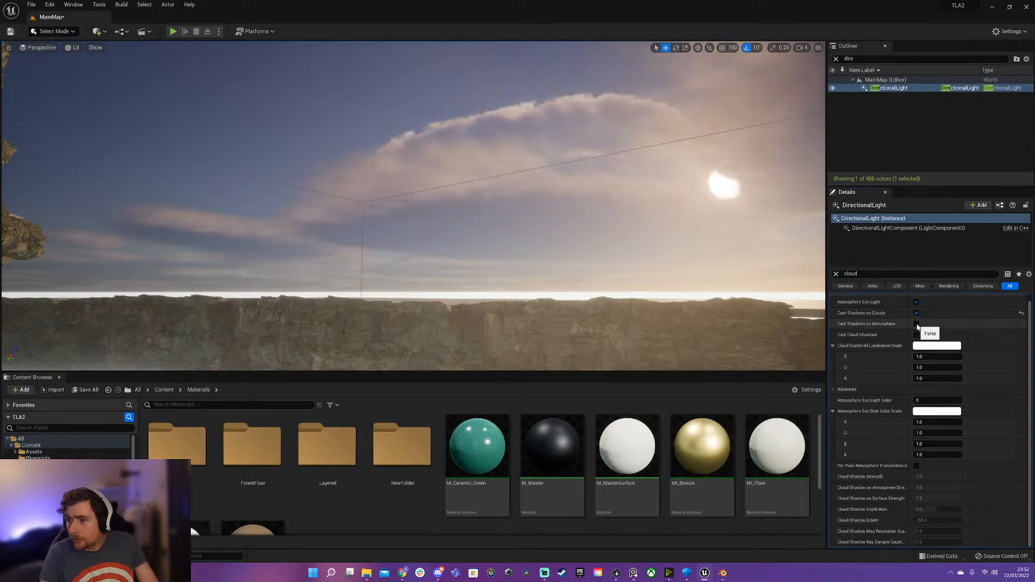
left_click(917, 324)
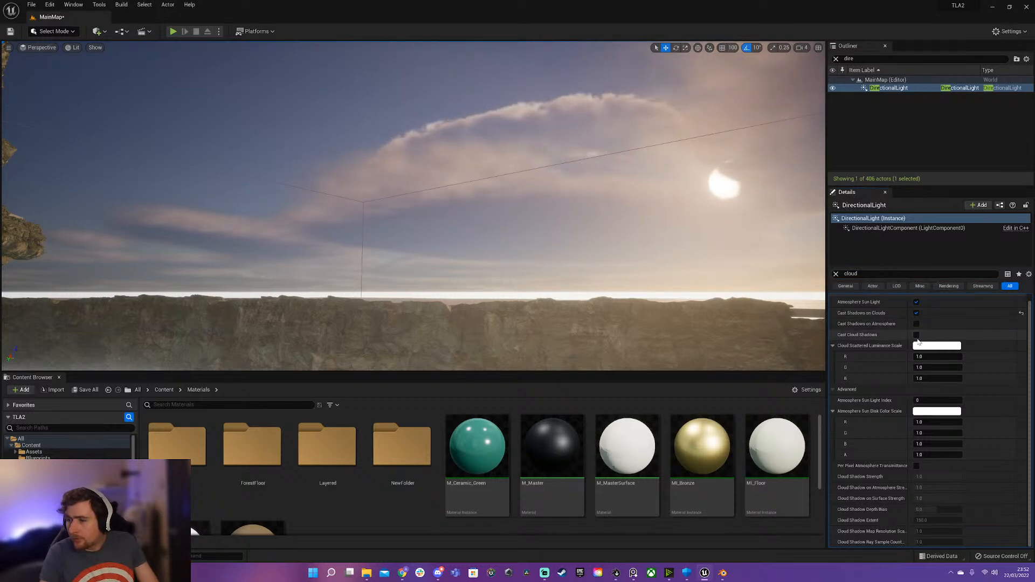
left_click(917, 335)
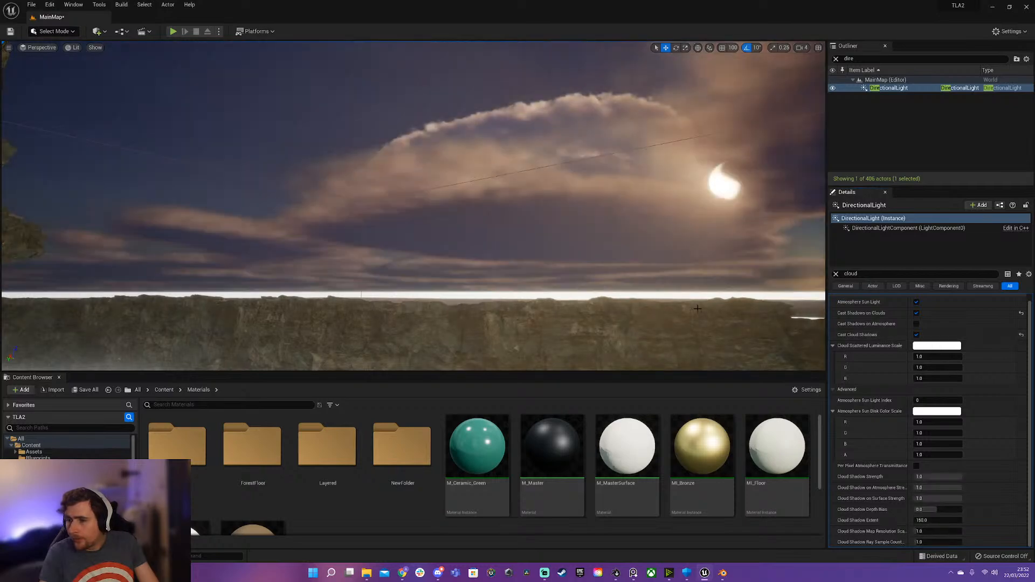
right_click_drag(607, 280, 54, 237)
right_click_drag(584, 234, 264, 351)
right_click_drag(539, 213, 535, 212)
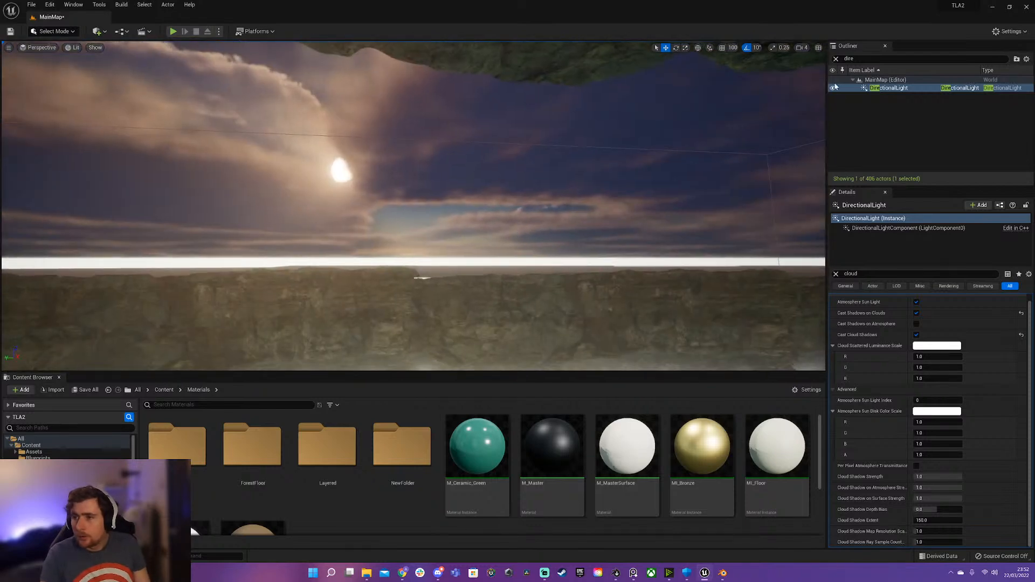
Find the VolumetricCloud actor by searching "cloud", locate its m_SimpleVolumetricCloud_Inst material among the engine assets, and move the instance editor off the main screen.
double_click(850, 59)
type("c")
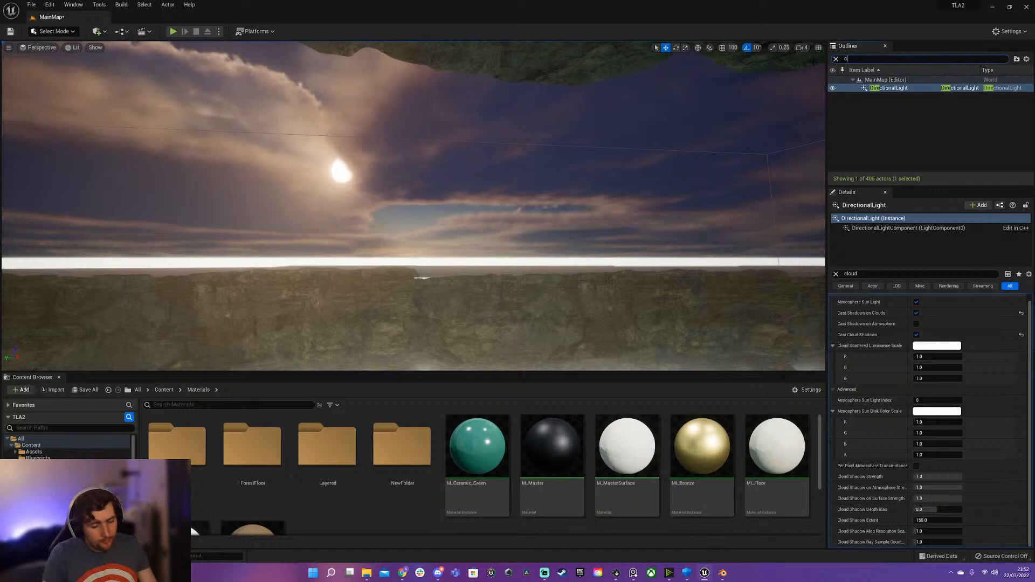
type("loud")
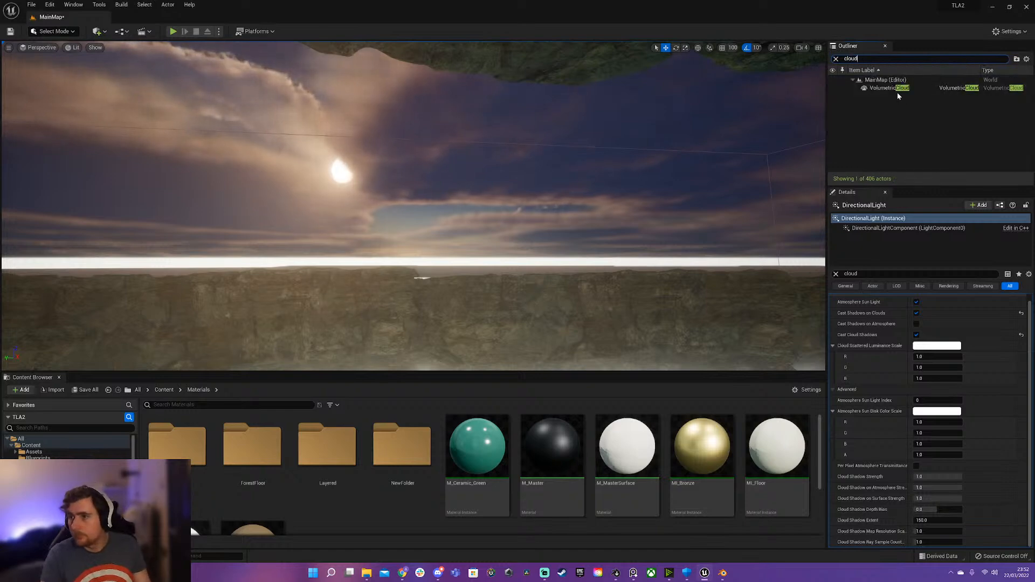
left_click(898, 90)
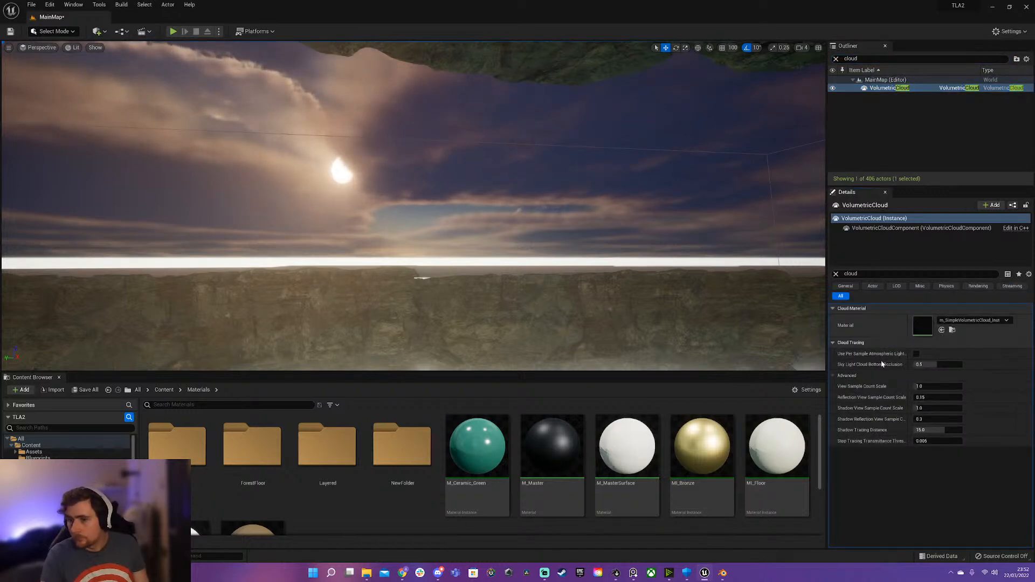
left_click(952, 330)
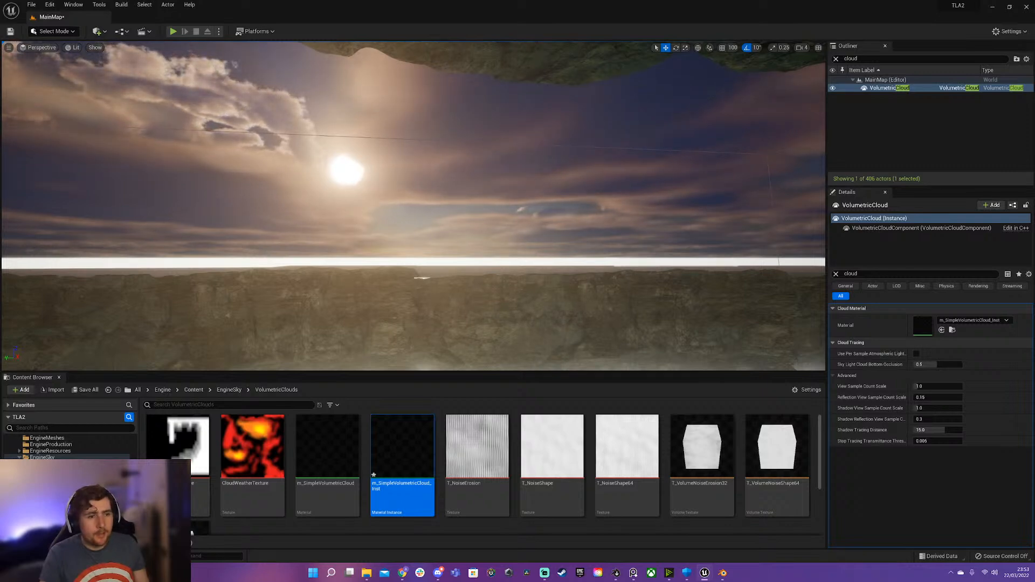
left_click_drag(0, 130, 0, 110)
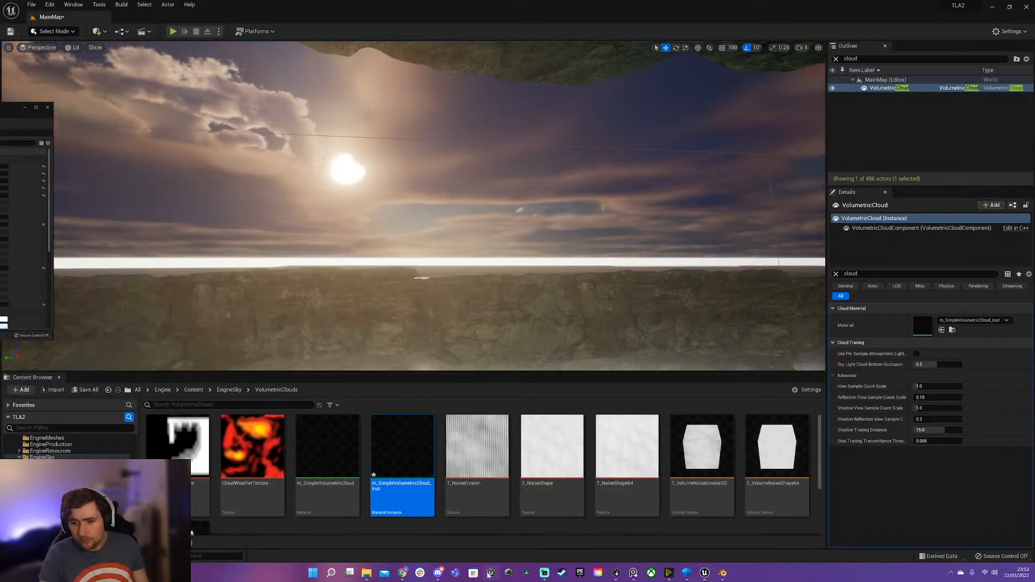
left_click(492, 574)
left_click(492, 573)
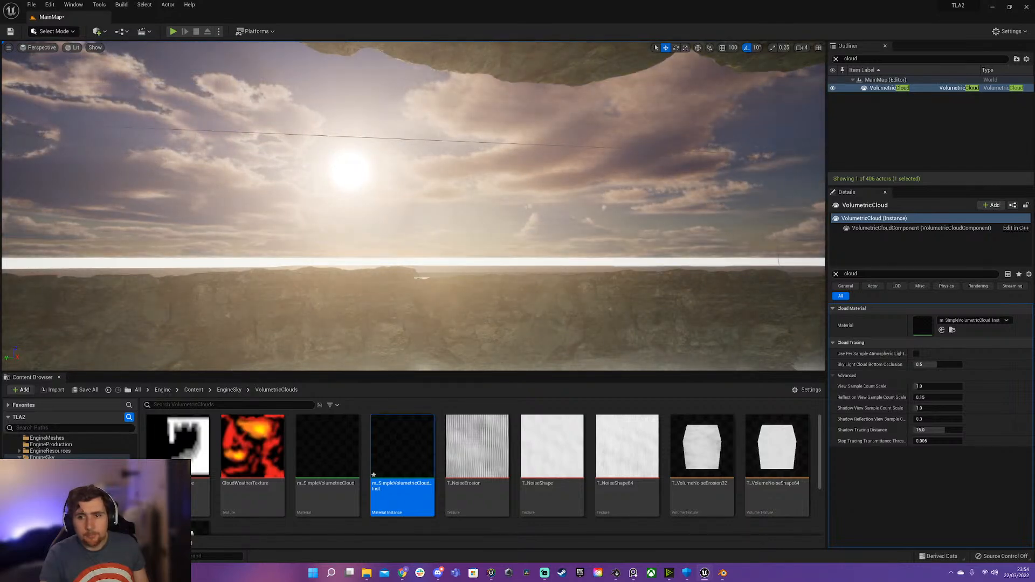
Inspect the adjusted clouds from the temple terrace and facing the sun.
key("f")
right_click_drag(413, 207, 286, 205)
key("s")
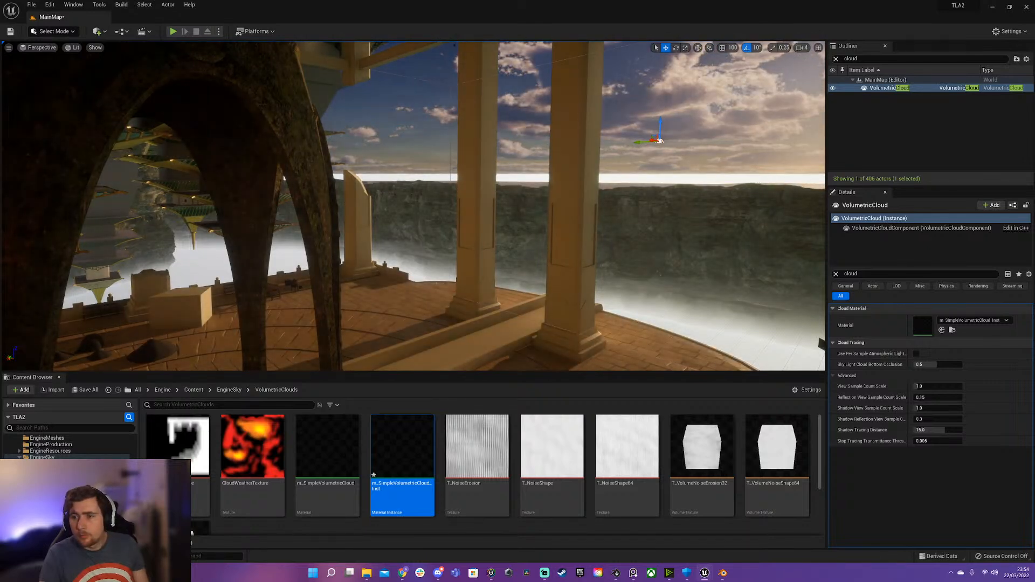
key("w")
right_click_drag(494, 92, 635, 48)
key("s")
key("w")
key("s")
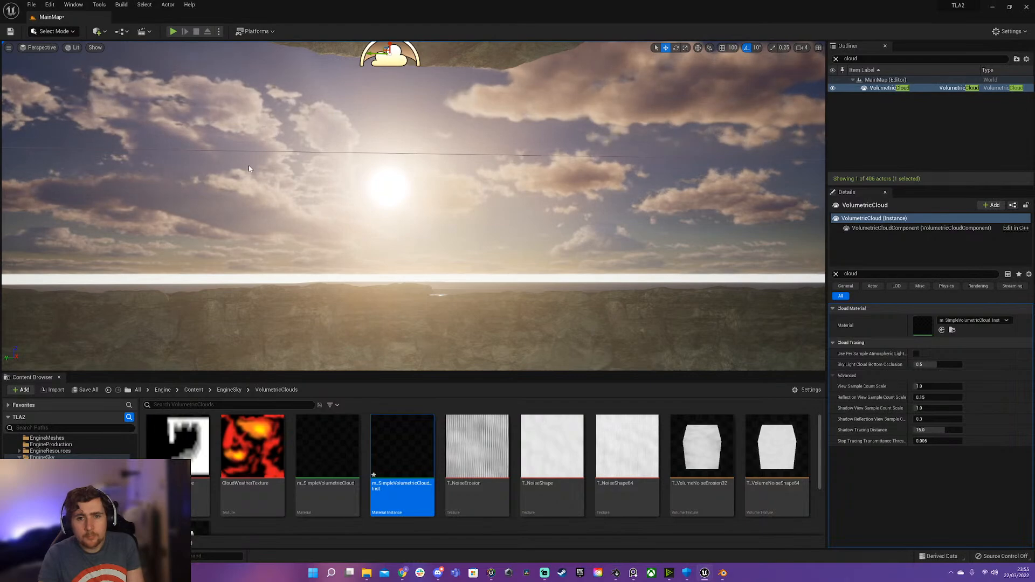
Save the MainMap level and m_SimpleVolumetricCloud_Inst, and bring the material instance editor back onto the main screen.
key("s")
right_click_drag(420, 154, 453, 143)
key("w")
left_click(86, 390)
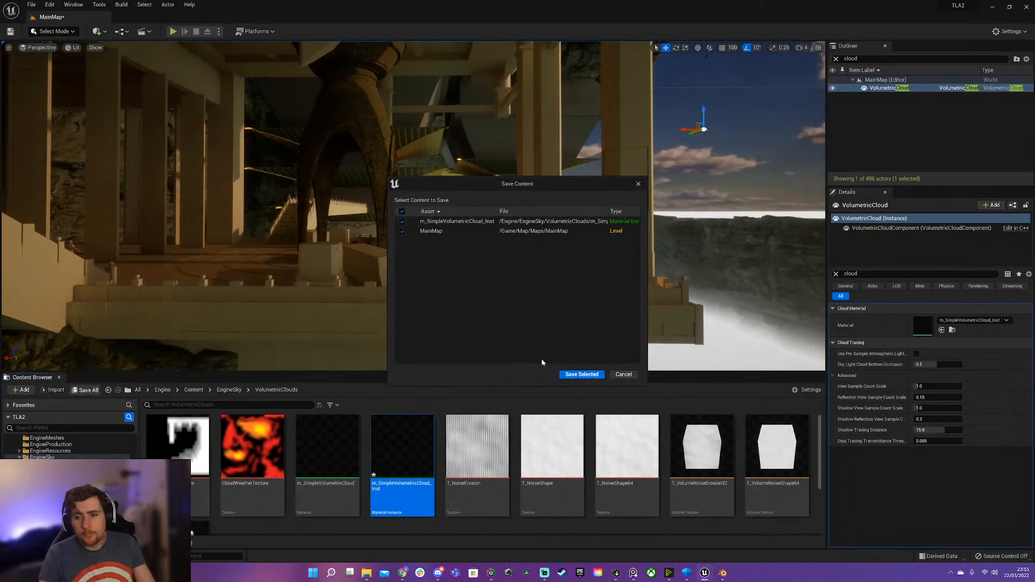
left_click(581, 374)
mouse_move(311, 304)
right_mouse_down()
mouse_move(324, 302)
mouse_move(311, 304)
right_mouse_up()
left_click_drag(502, 33, 510, 2)
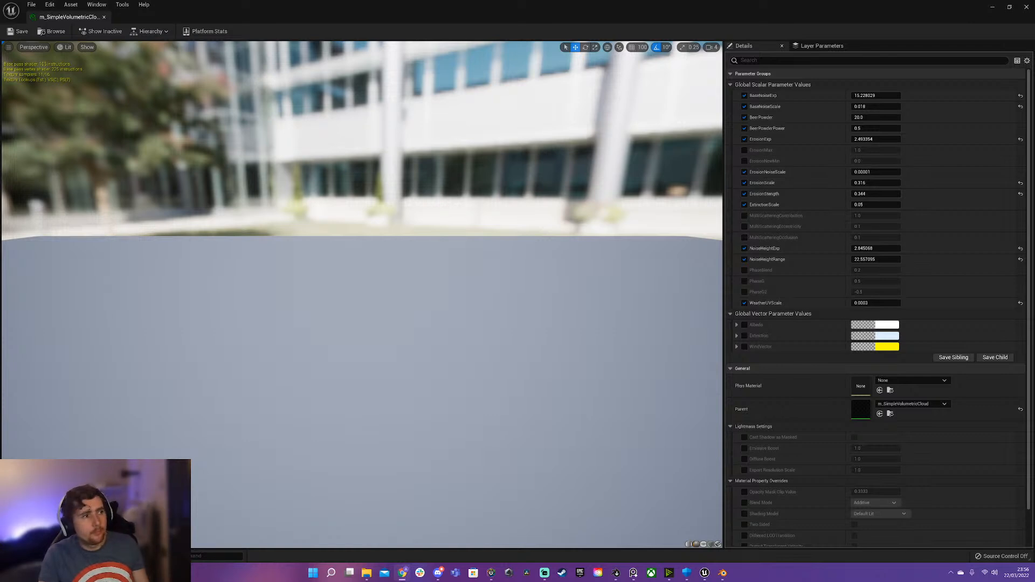
Switch to Blender Launcher and pick the stable 3.0.1 build among its downloads.
left_click(616, 573)
left_click(385, 255)
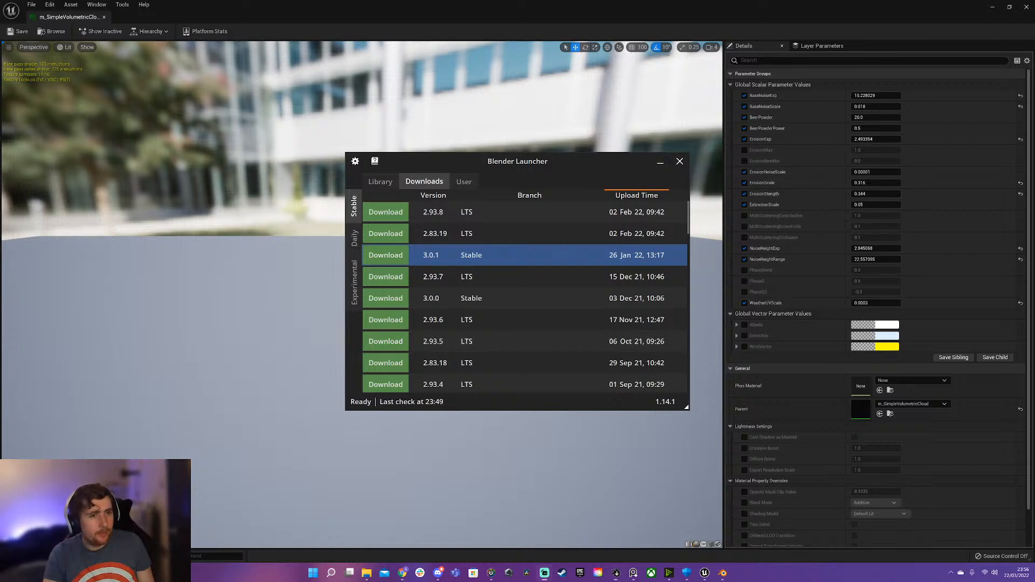
left_click(366, 3)
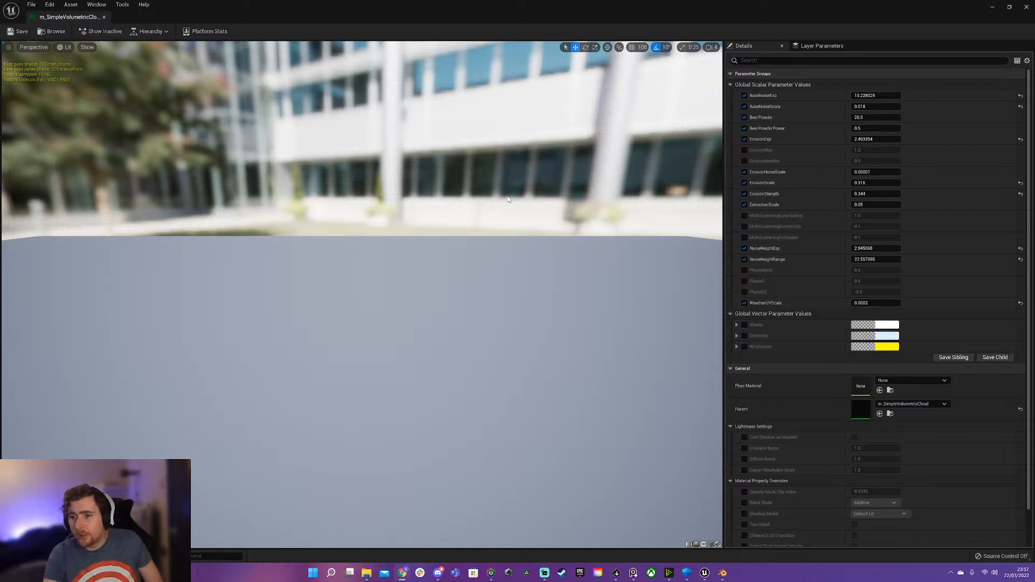
mouse_move(705, 573)
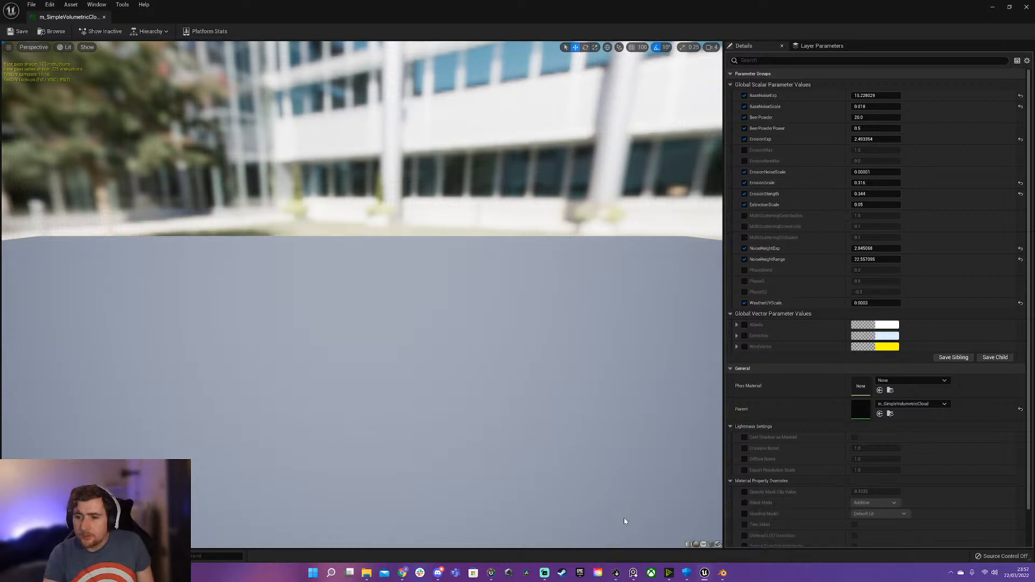
Close the cloud material instance editor and, with nothing selected in the level, switch to Blender.
left_click(1027, 7)
right_click_drag(539, 254, 824, 258)
key("Escape")
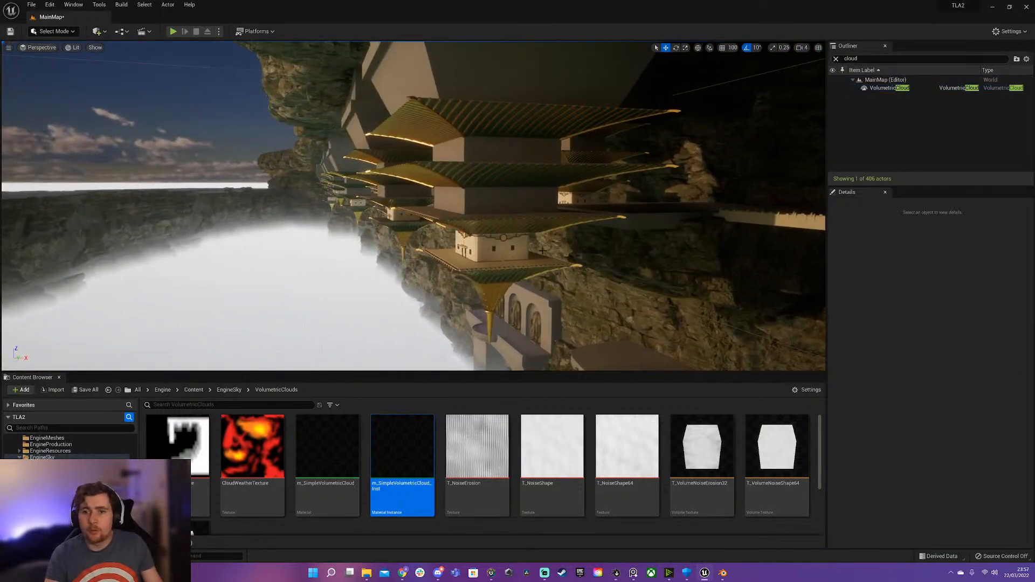
right_click_drag(538, 254, 680, 256)
left_click(723, 573)
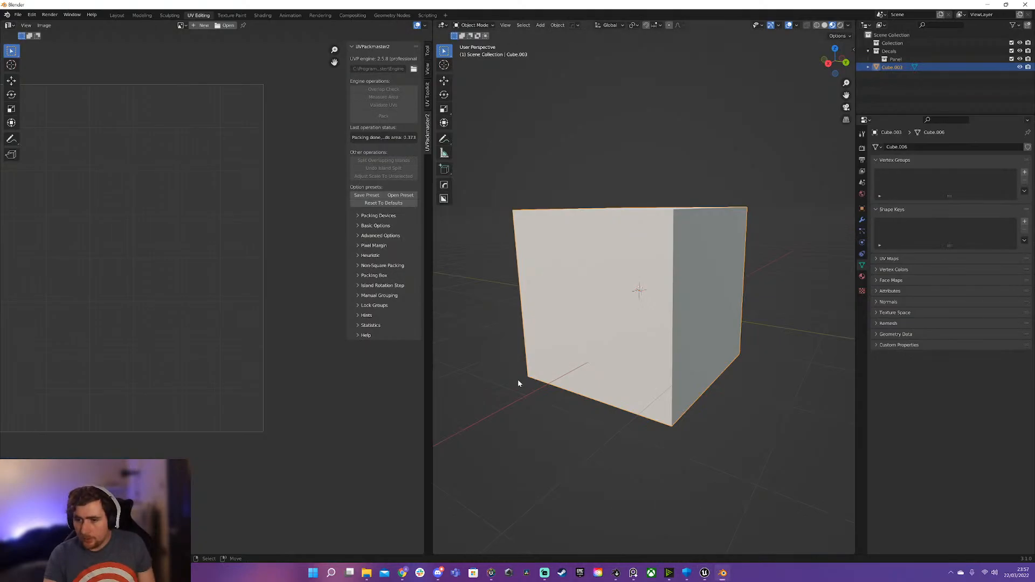
key("s")
right_click(686, 242)
key("d")
right_click(619, 271)
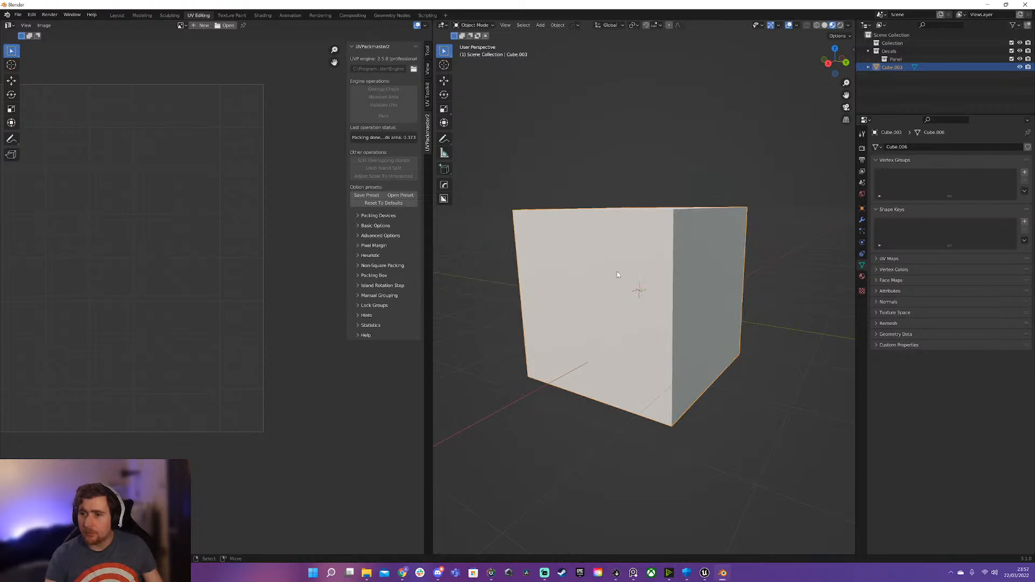